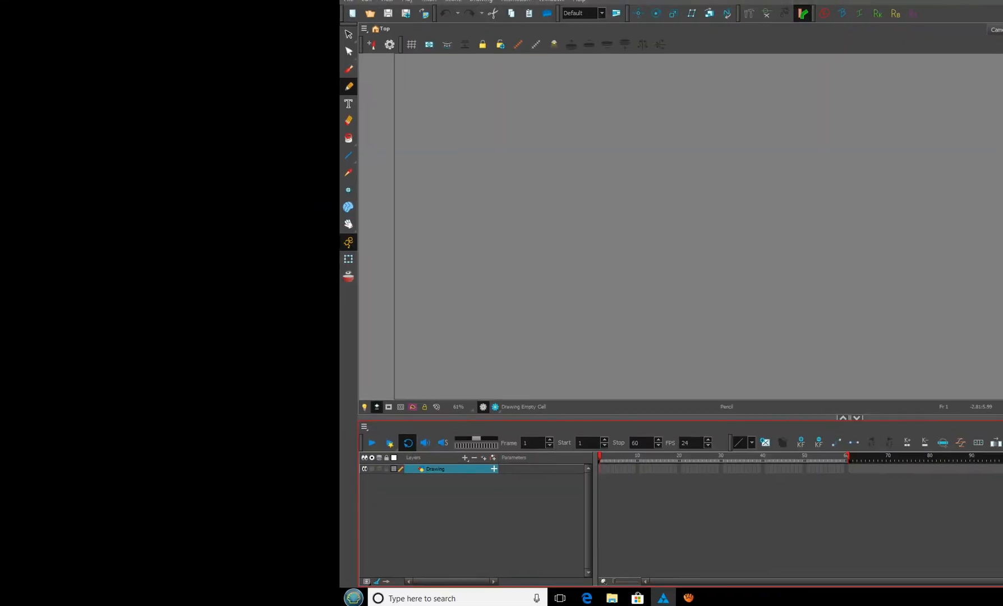
Draw the number 1 on frame 1 with the Pencil and, with onion skin enabled, the number 2 on frame 2
mouse_move(632, 174)
left_mouse_down()
mouse_move(654, 211)
mouse_move(654, 237)
left_mouse_up()
left_click_drag(642, 241, 701, 216)
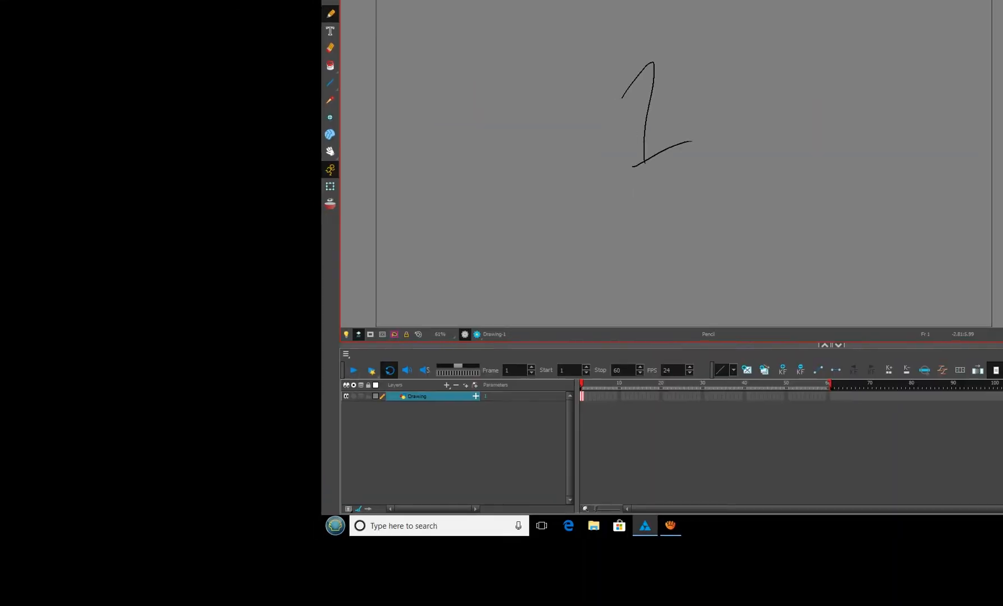
left_click(586, 396)
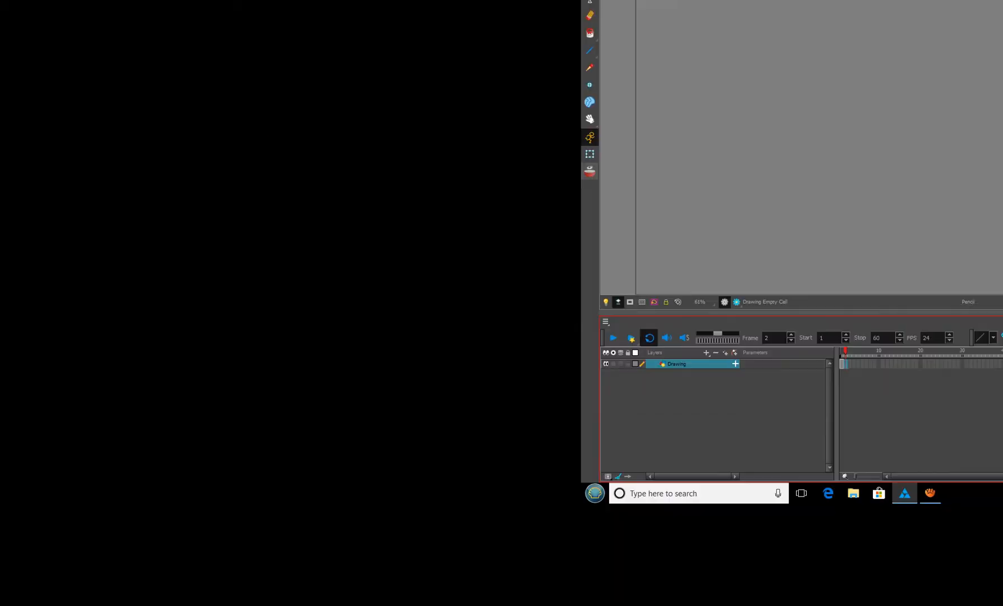
left_click(607, 178)
left_click_drag(896, 84, 955, 58)
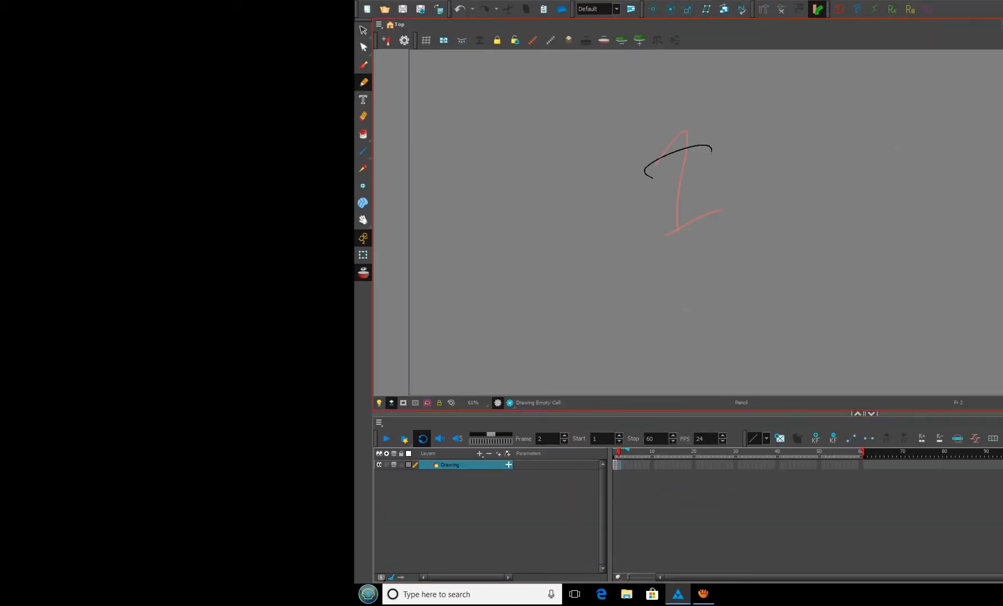
left_click_drag(711, 151, 740, 212)
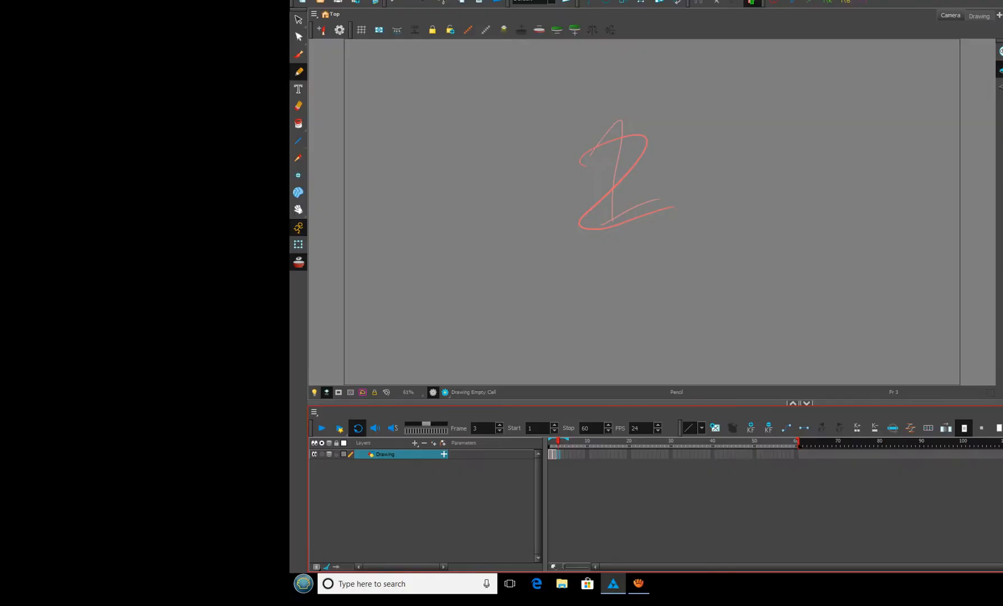
Draw the number 3 on frame 3 and the number 4 on frame 4 of the Drawing layer
left_click_drag(620, 141, 633, 222)
left_click(644, 164)
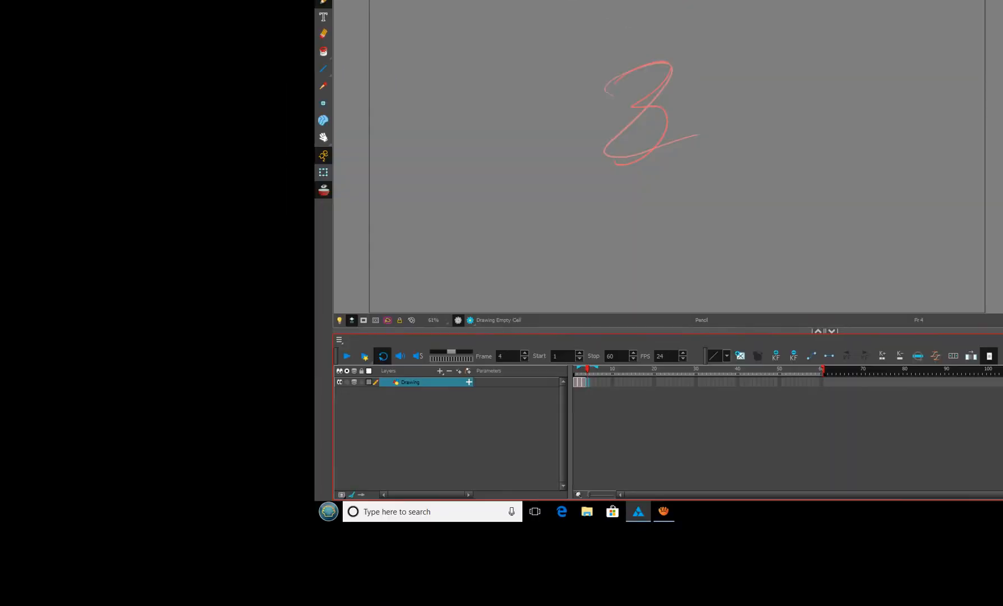
left_click_drag(632, 70, 633, 208)
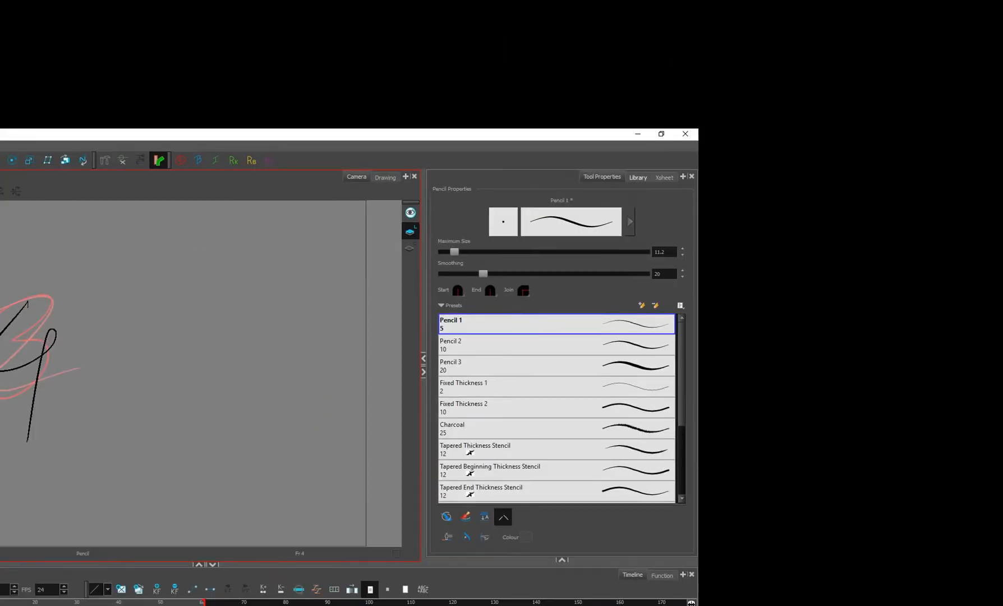
Show the Library's drawing substitution preview, switch frame 4 to drawing 2, and return it to drawing 4
left_click(609, 113)
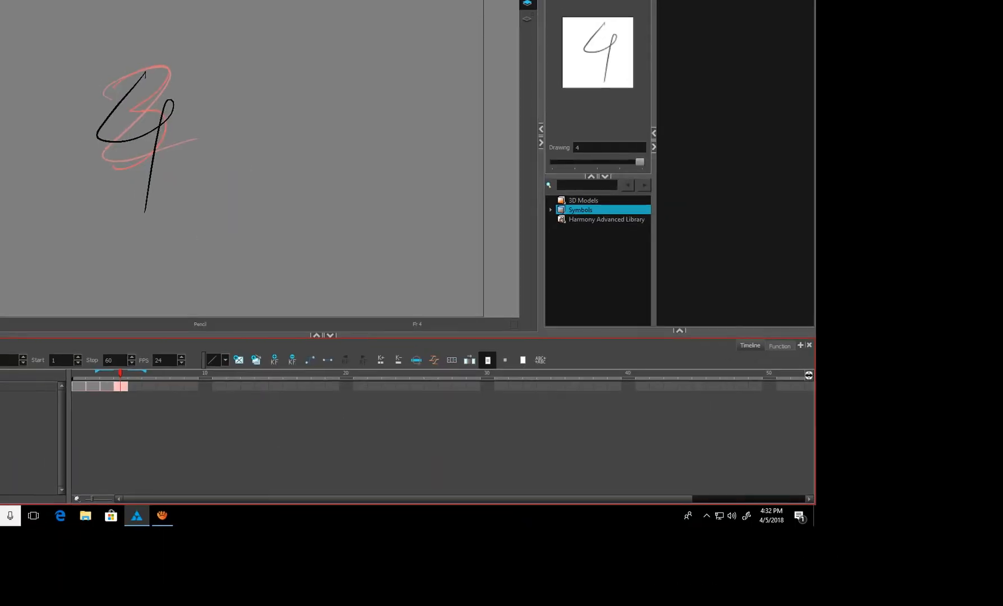
left_click_drag(639, 162, 597, 162)
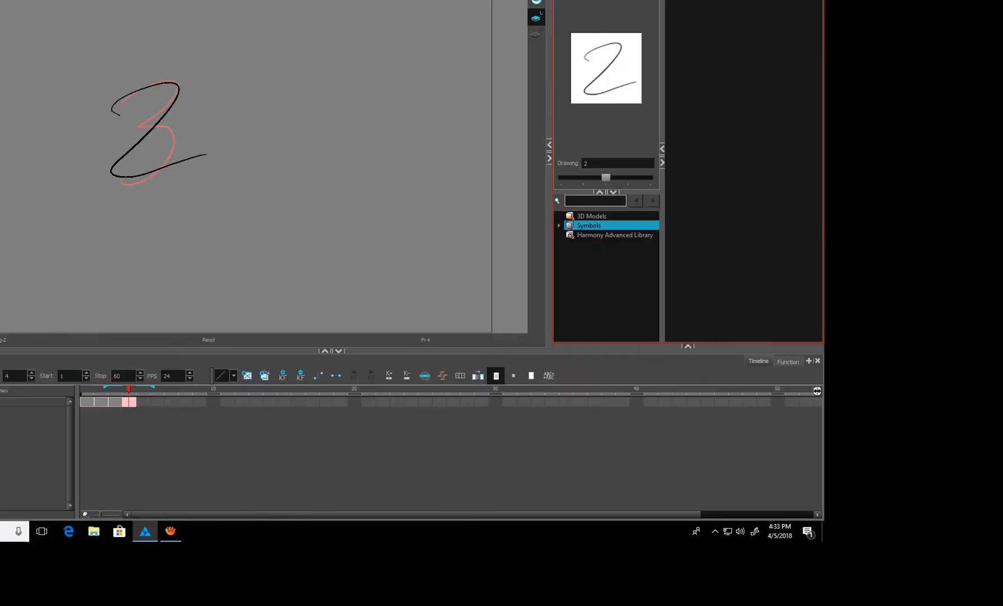
left_click_drag(619, 163, 660, 164)
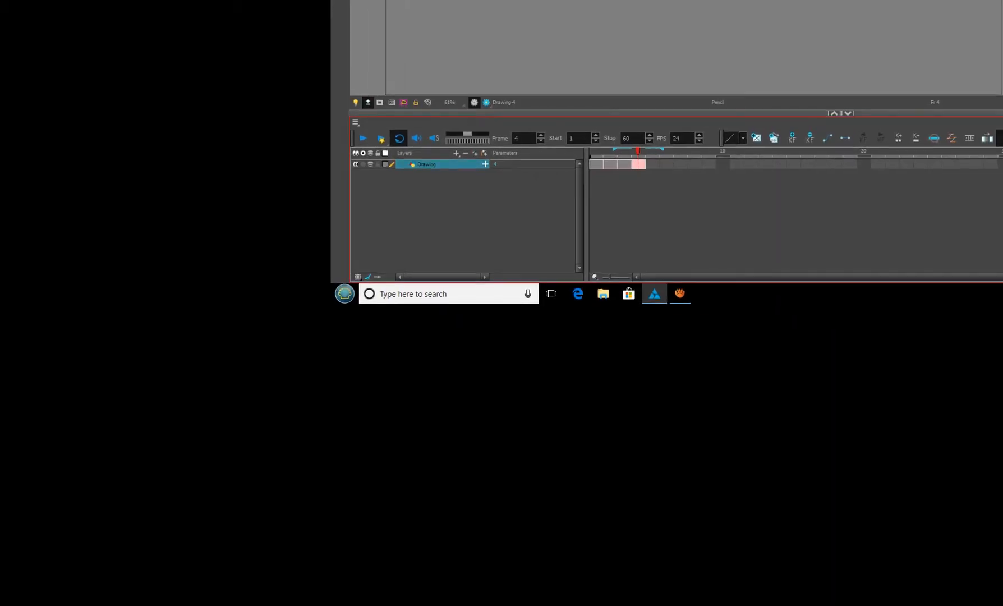
Substitute drawing 3 on frame 4 through the layer's drawing parameter, and switch back to drawing 4
left_click(495, 164)
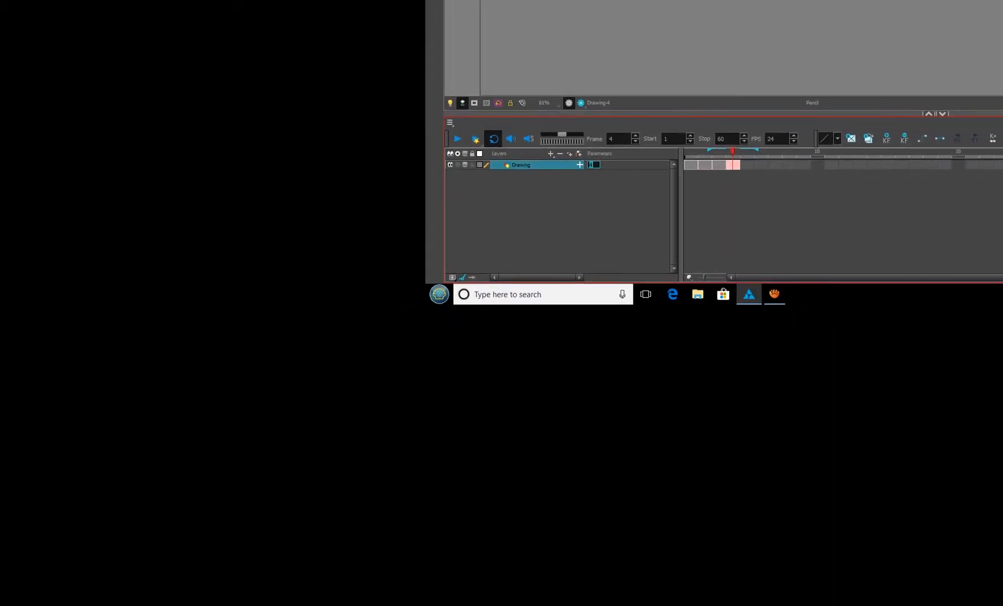
key("Return")
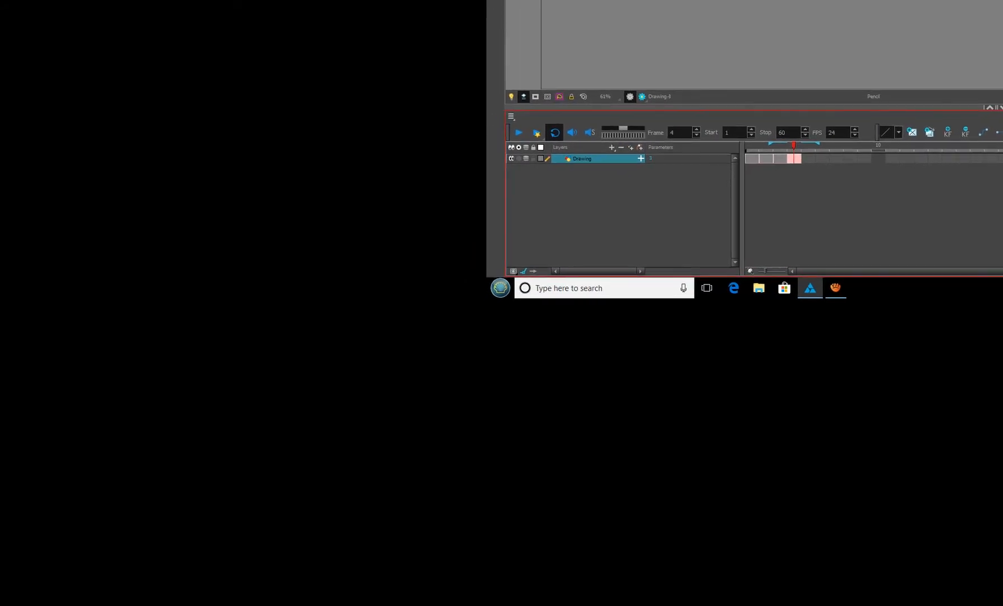
key("bracketright")
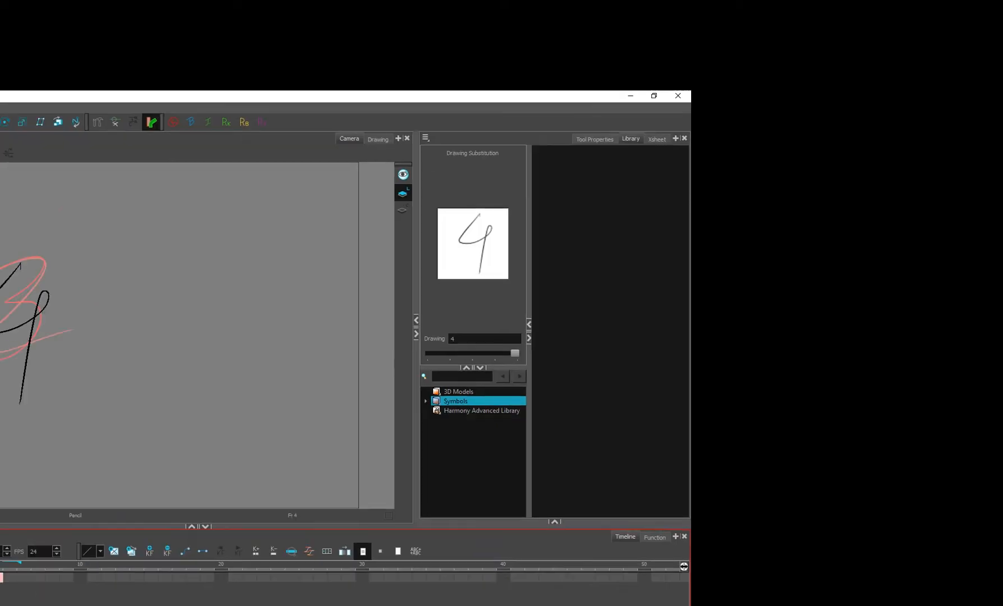
Display the Xsheet view and check the list of available windows
left_click(742, 86)
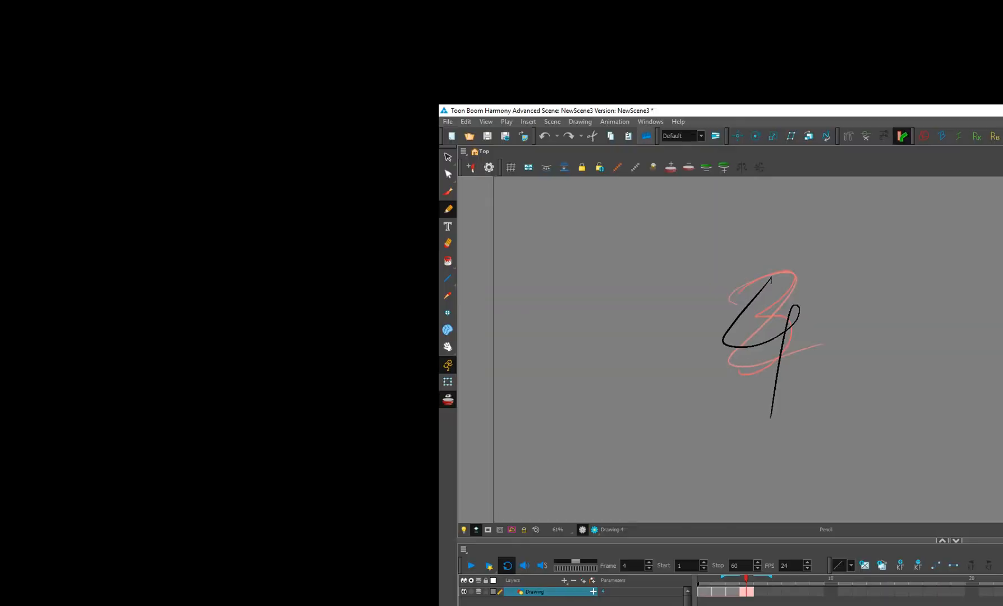
left_click(644, 160)
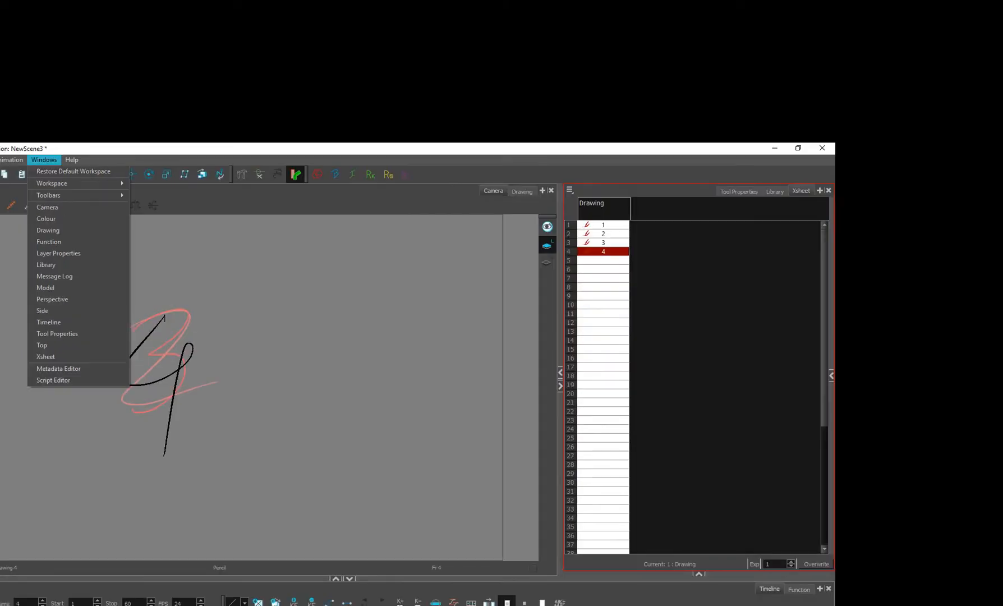
left_click(499, 300)
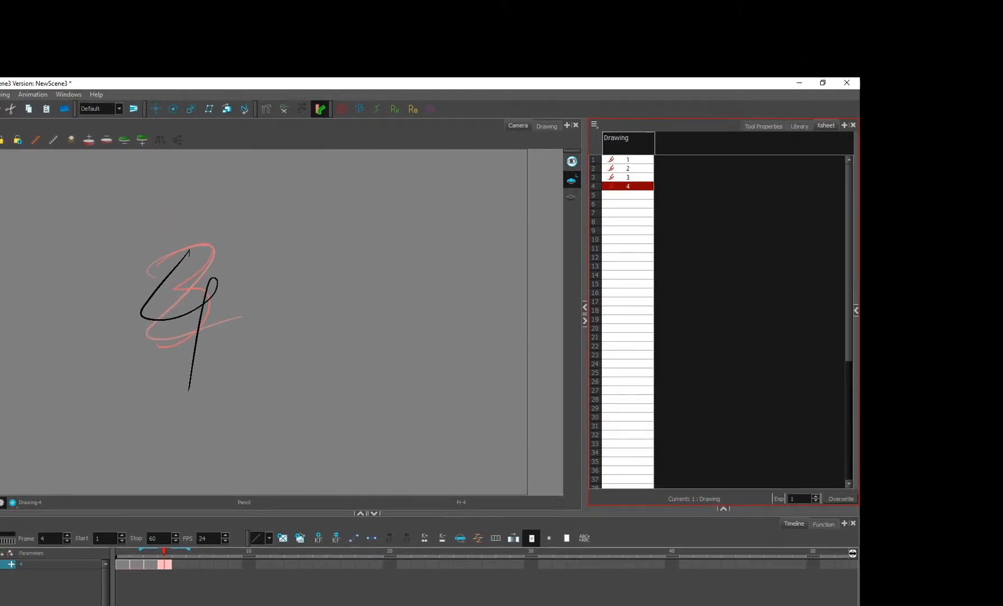
Return to frame 1 and try extending drawing 1's exposure down to frame 10 in the Xsheet
key("comma")
key("comma")
key("comma")
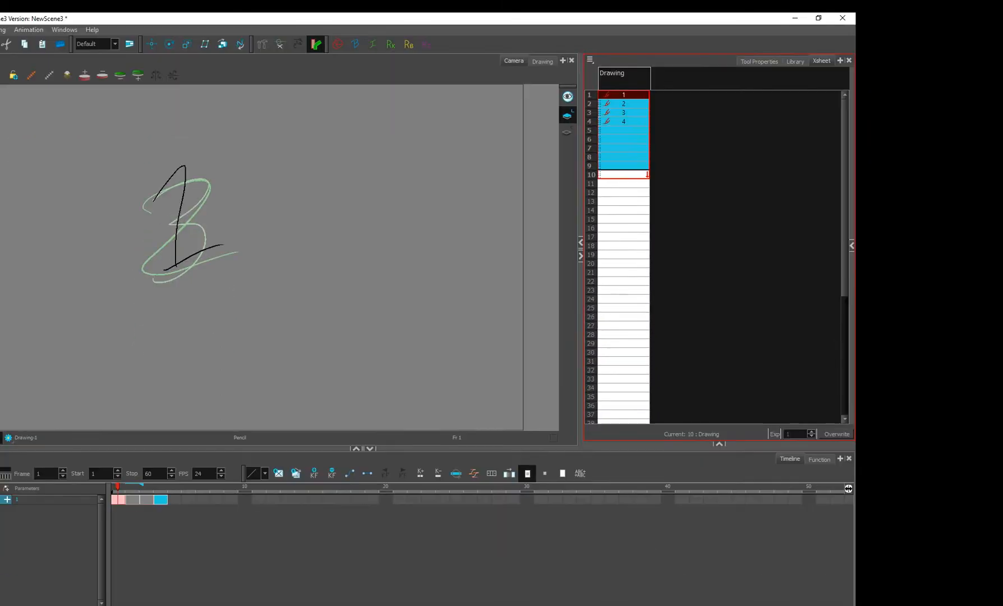
left_click_drag(647, 95, 648, 174)
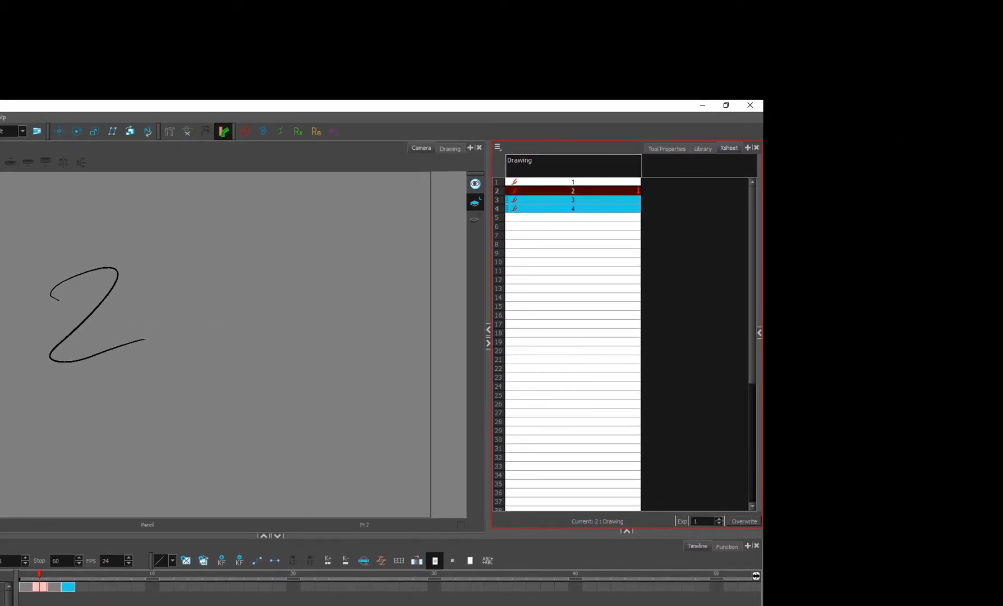
View the Drawing column's properties, and move drawings 2 to 4 down to frames 14 to 16 in the Xsheet
double_click(573, 166)
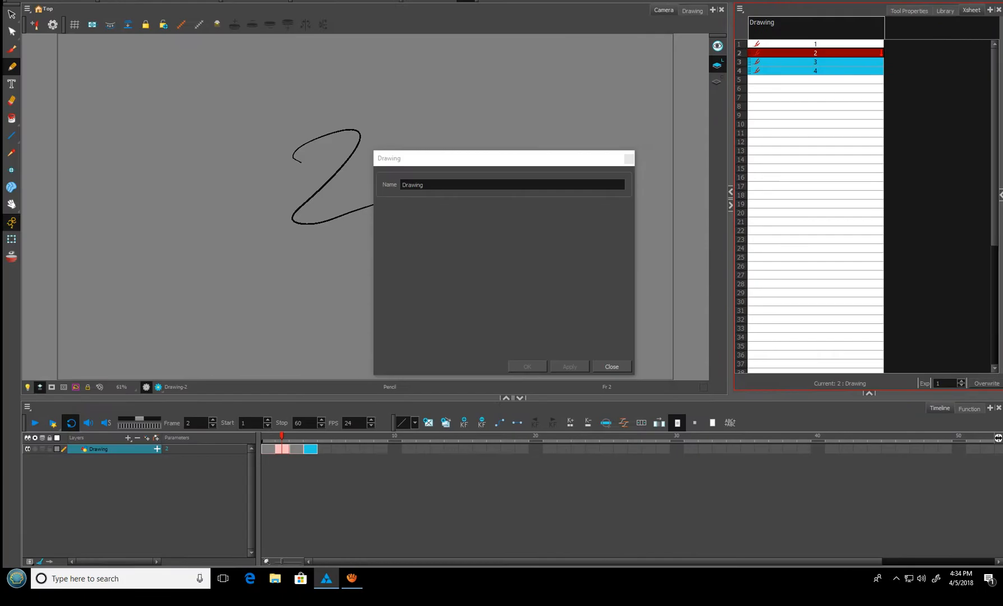
left_click(369, 506)
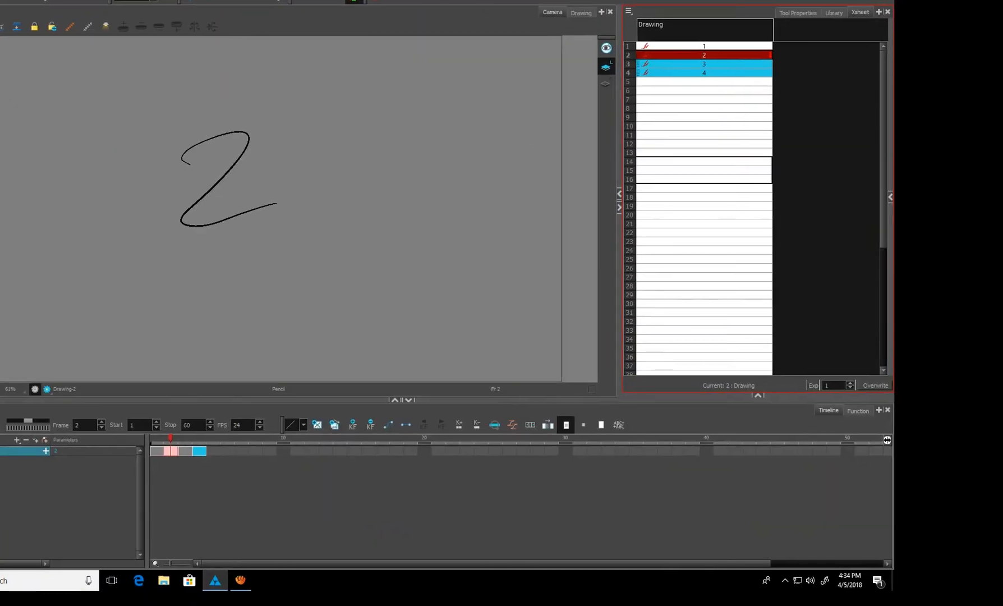
left_click_drag(639, 64, 639, 270)
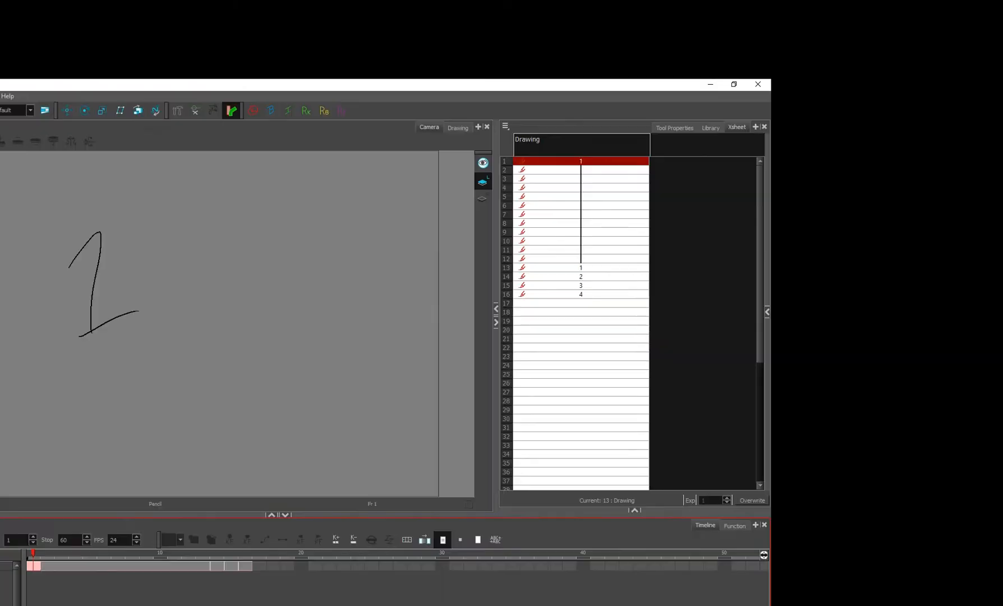
Duplicate the Drawing column in the Xsheet and undo the duplication
right_click(570, 142)
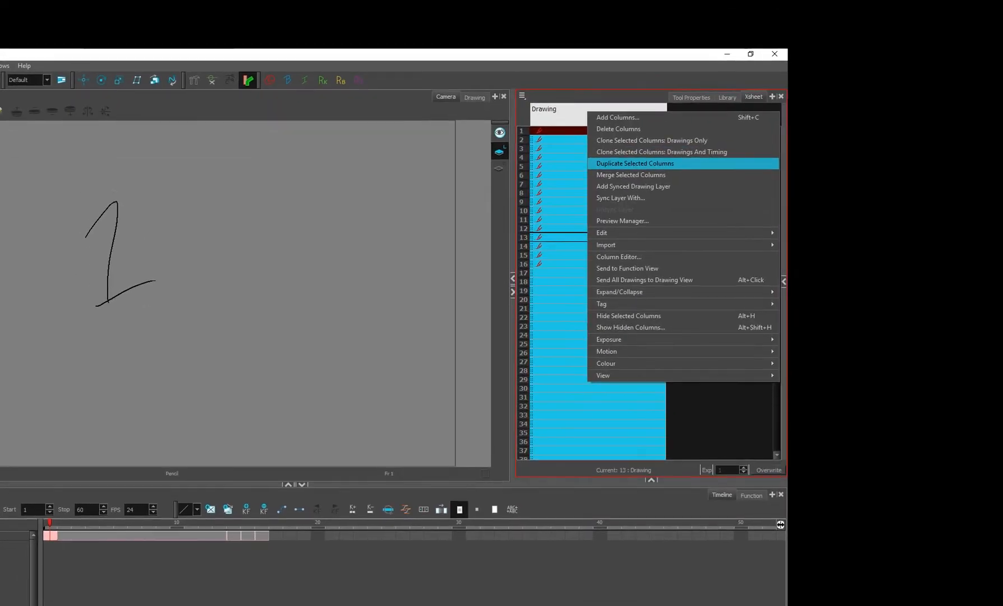
left_click(637, 176)
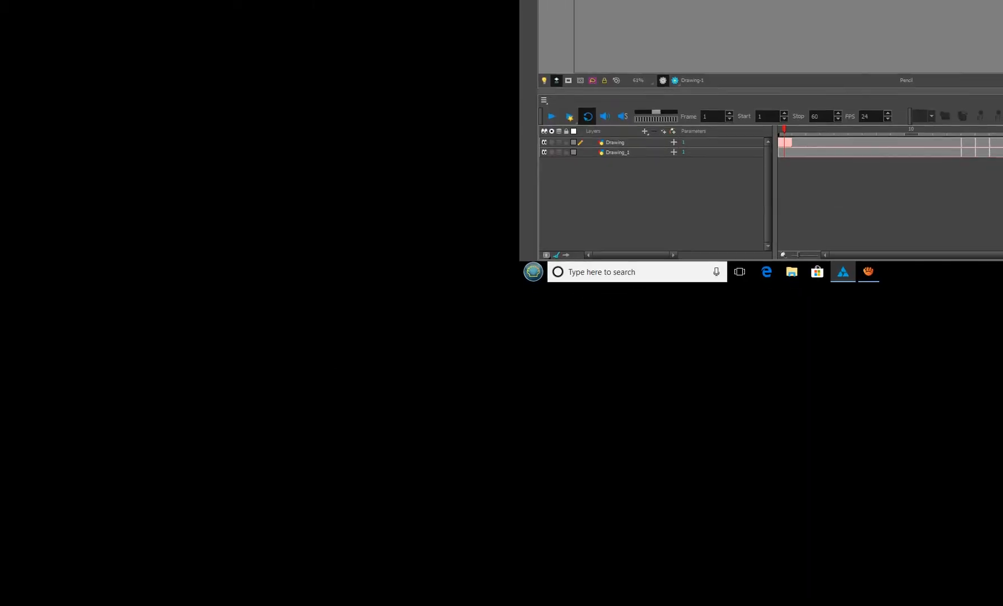
key("ctrl+z")
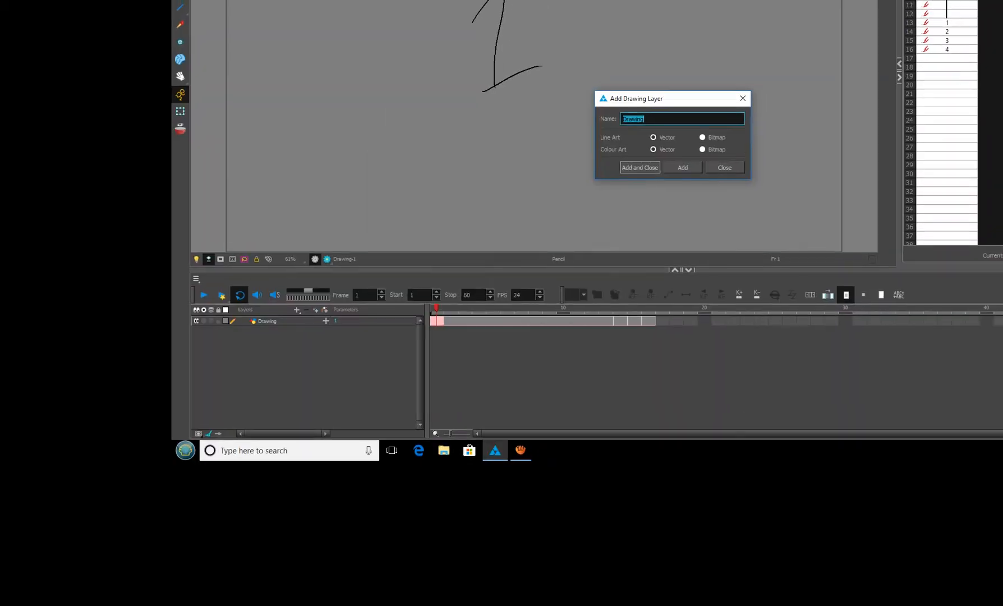
Add a new vector drawing layer and draw a letter A beside the number 1 on frame 1
left_click(958, 20)
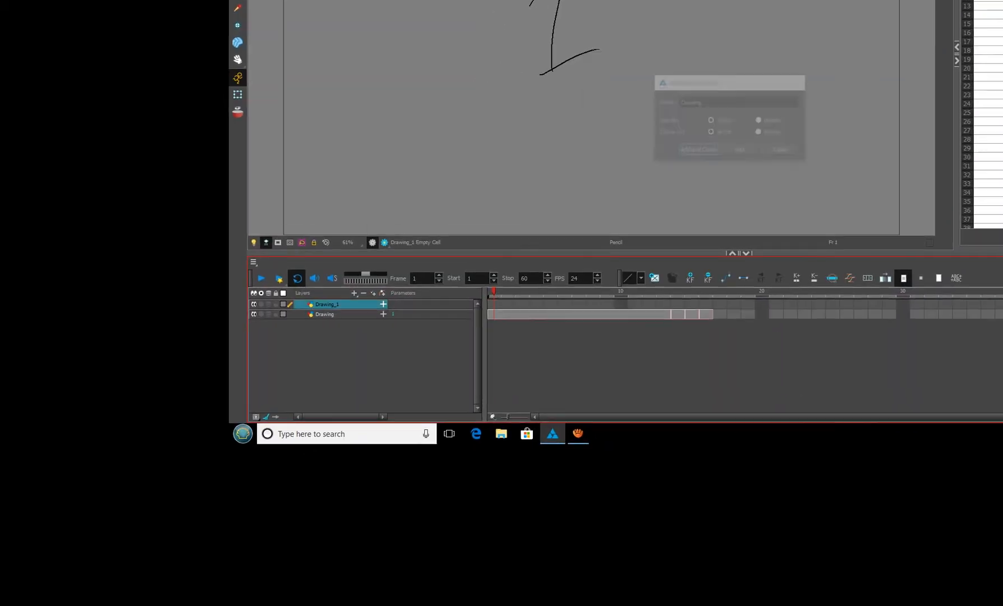
left_click_drag(679, 159, 668, 248)
mouse_move(677, 141)
left_mouse_down()
mouse_move(677, 129)
mouse_move(693, 209)
left_mouse_up()
left_click_drag(659, 195, 718, 173)
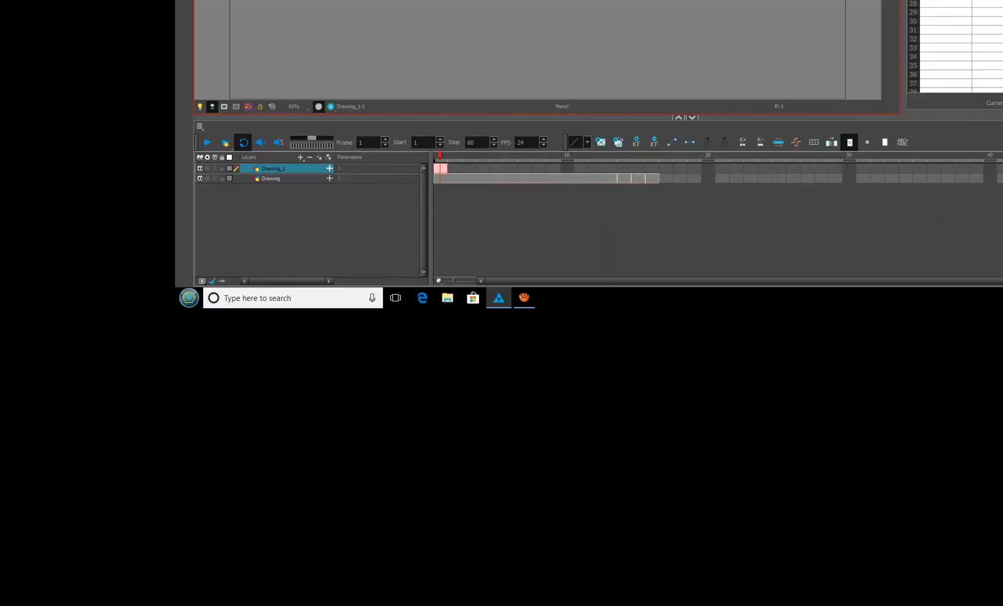
Extend the Drawing_1 layer's exposure to frame 16 and merge the Drawing_1 and Drawing columns
left_click(722, 466)
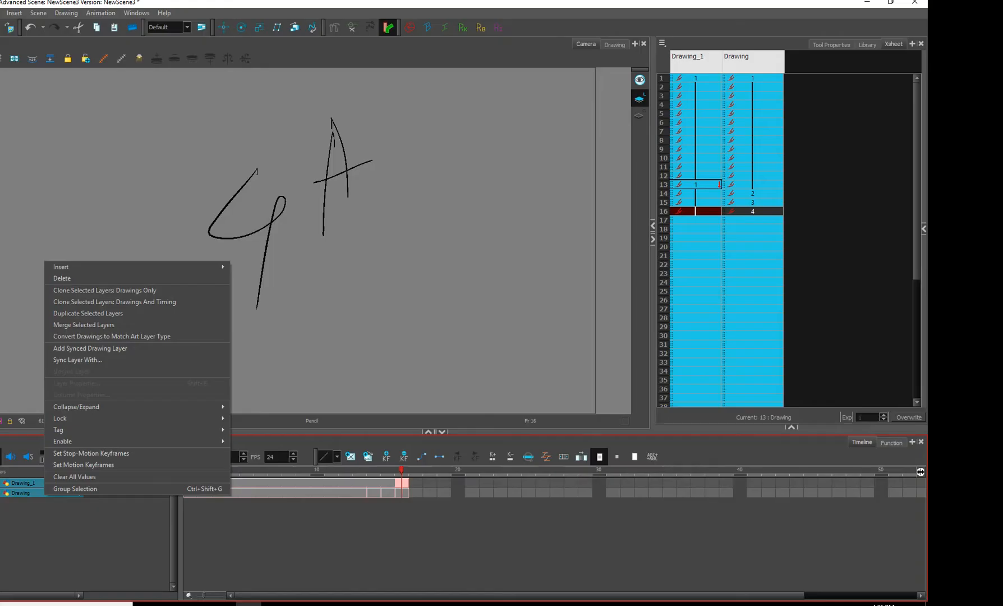
left_click(749, 54)
right_click(748, 52)
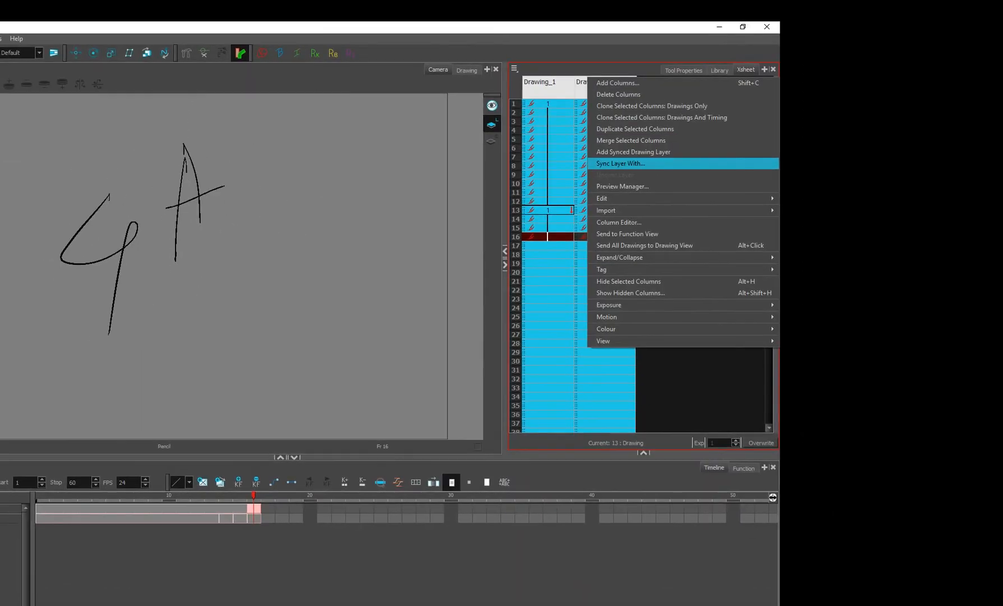
left_click(631, 141)
left_click_drag(254, 496, 98, 495)
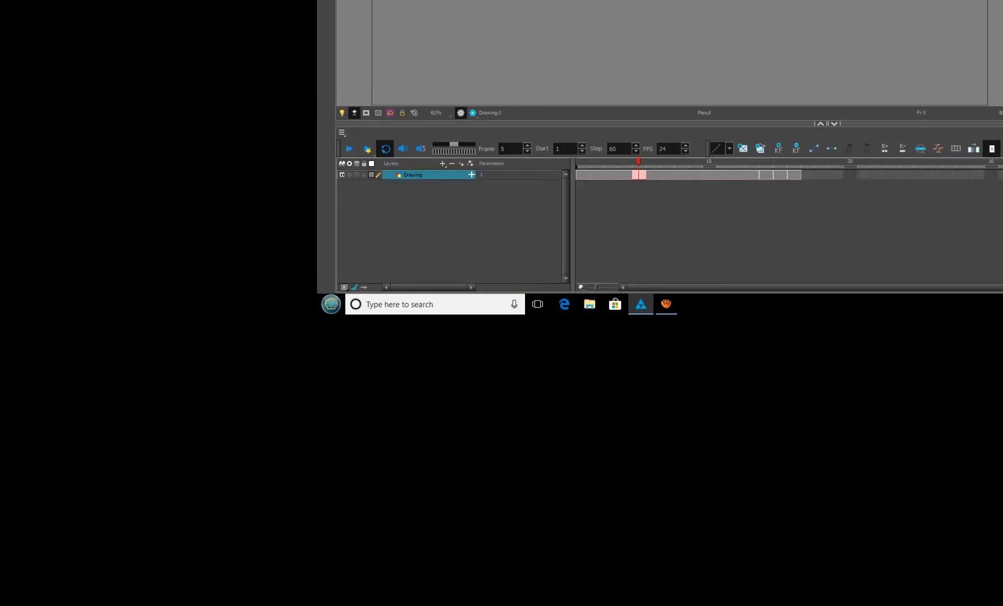
left_click_drag(463, 391, 590, 391)
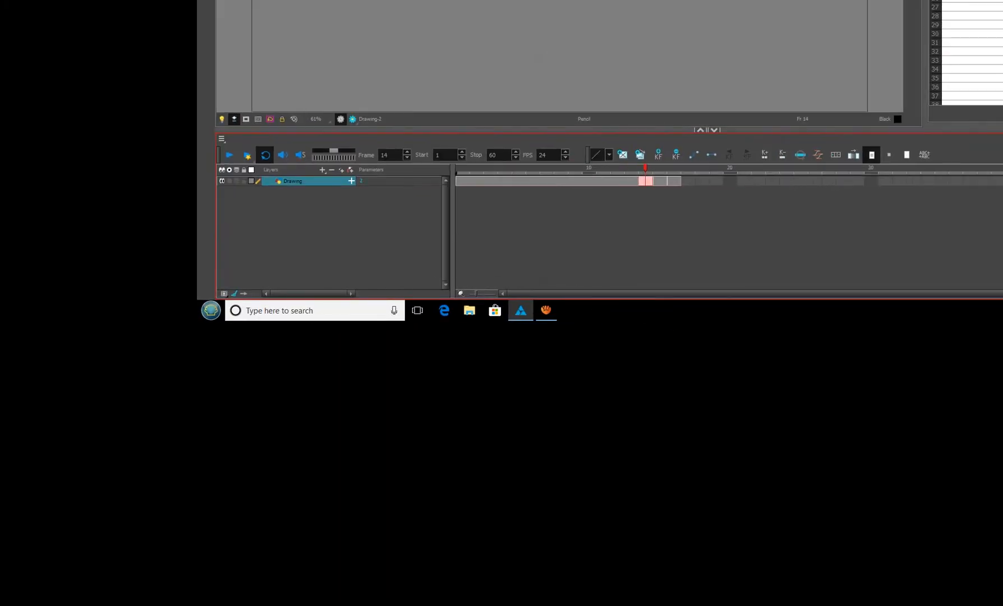
left_click_drag(645, 168, 462, 169)
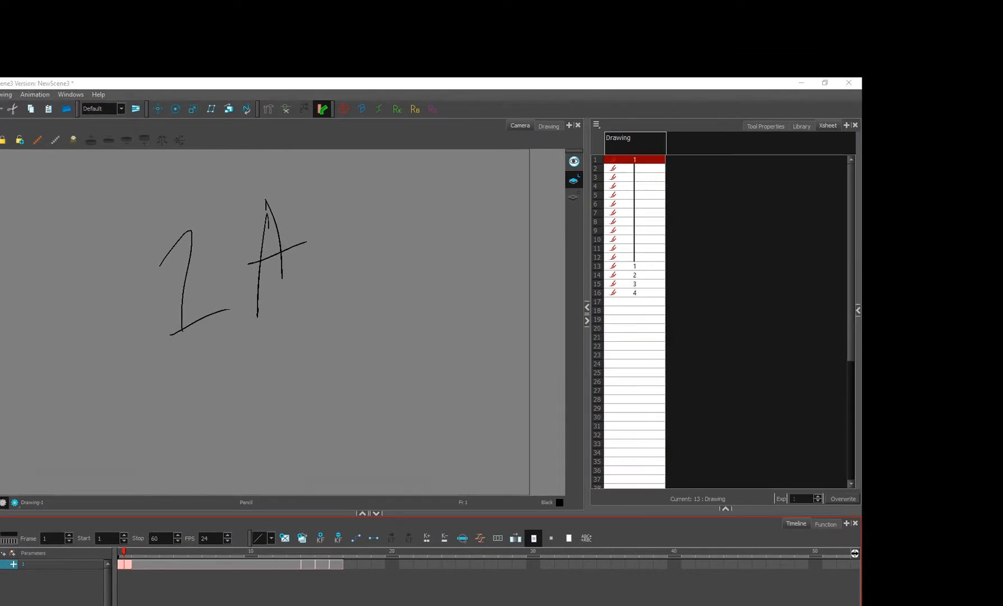
Set frame 1's exposure to drawing 3 in the Xsheet, and try drawing 5 at frame 6
double_click(635, 160)
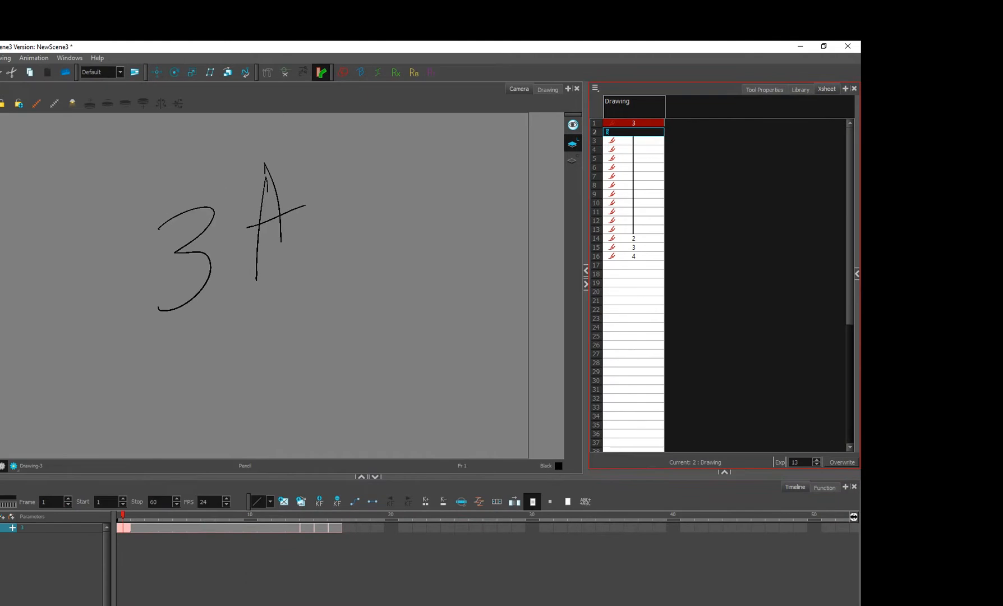
left_click(641, 211)
type("3")
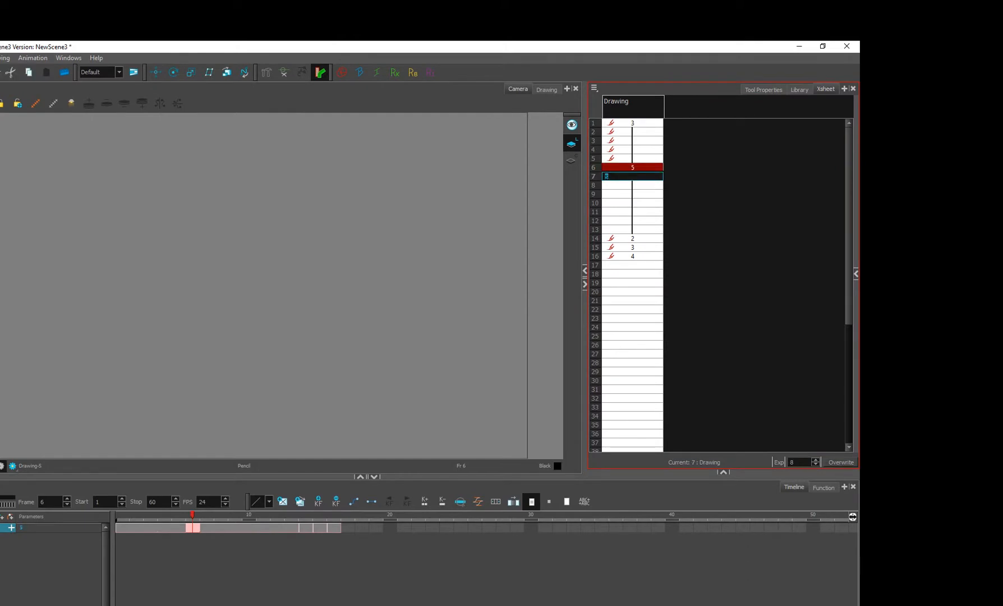
Assign drawing 4 to frames 6 and 9 of the Drawing column in the Xsheet
key("Escape")
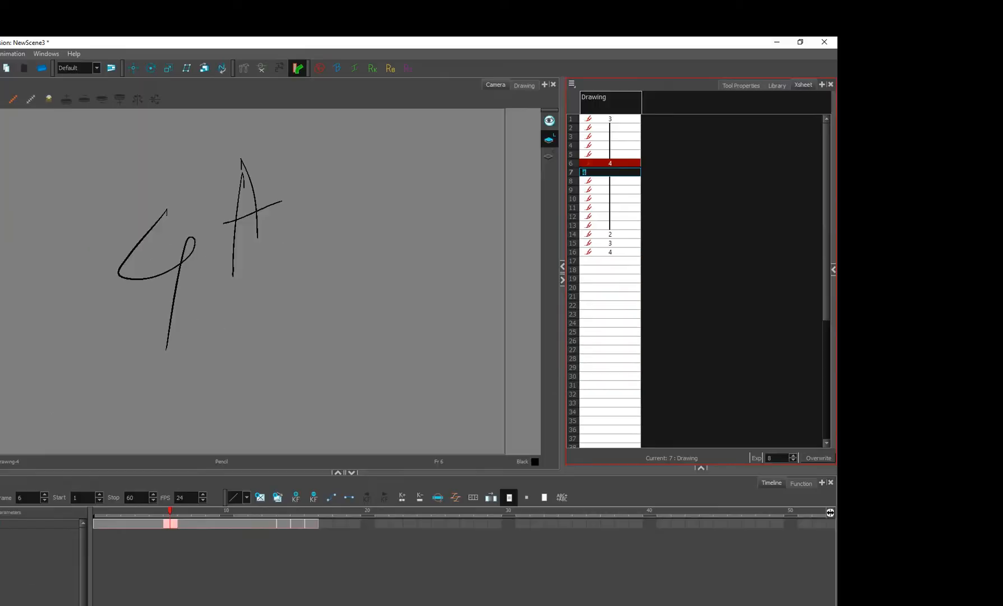
left_click(636, 193)
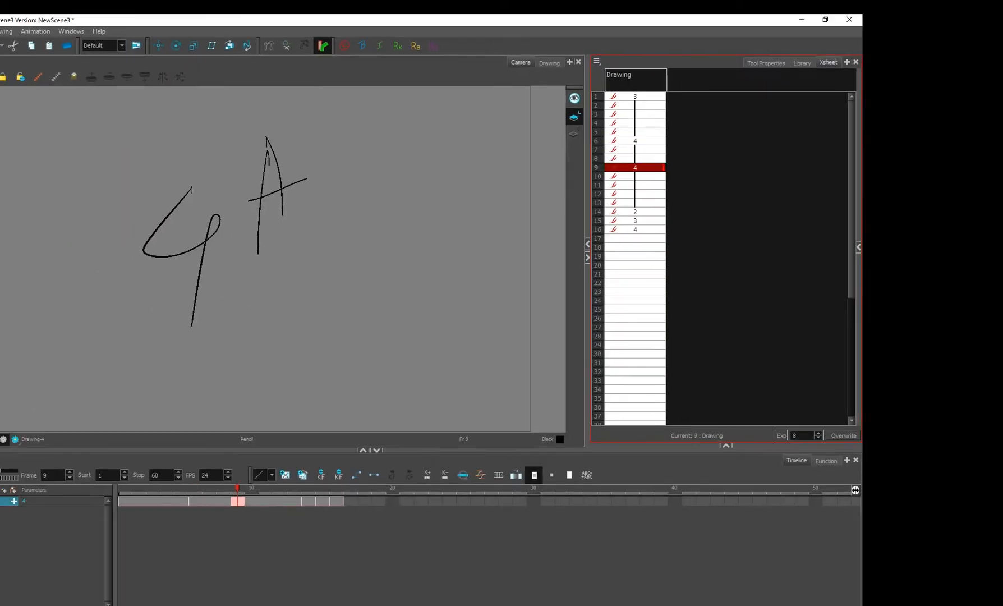
left_click(636, 175)
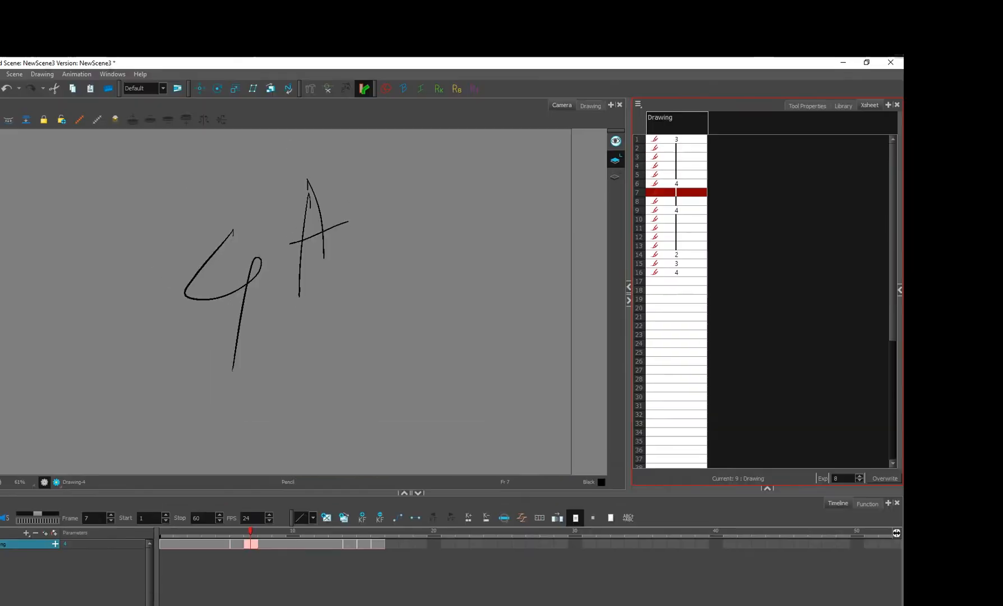
mouse_move(676, 161)
left_mouse_down()
mouse_move(675, 152)
mouse_move(675, 179)
left_mouse_up()
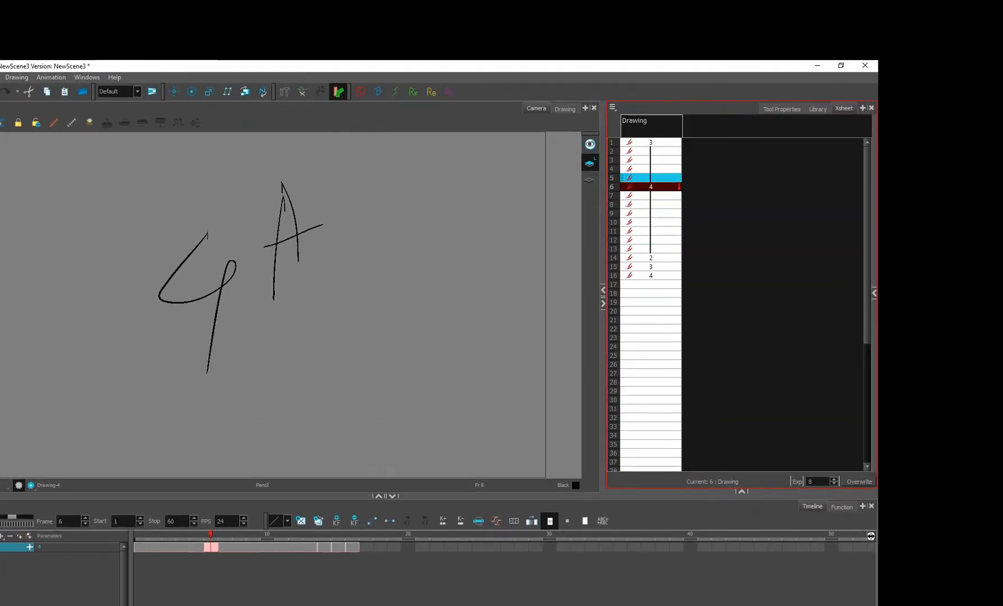
left_click_drag(801, 79, 760, 79)
left_click_drag(498, 163, 569, 162)
left_click(564, 224)
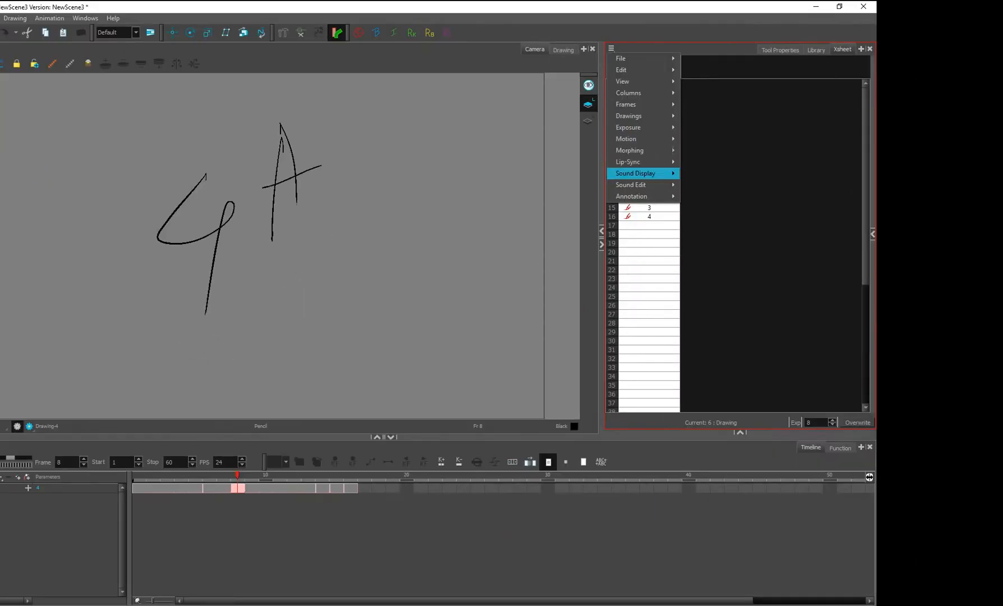
mouse_move(658, 309)
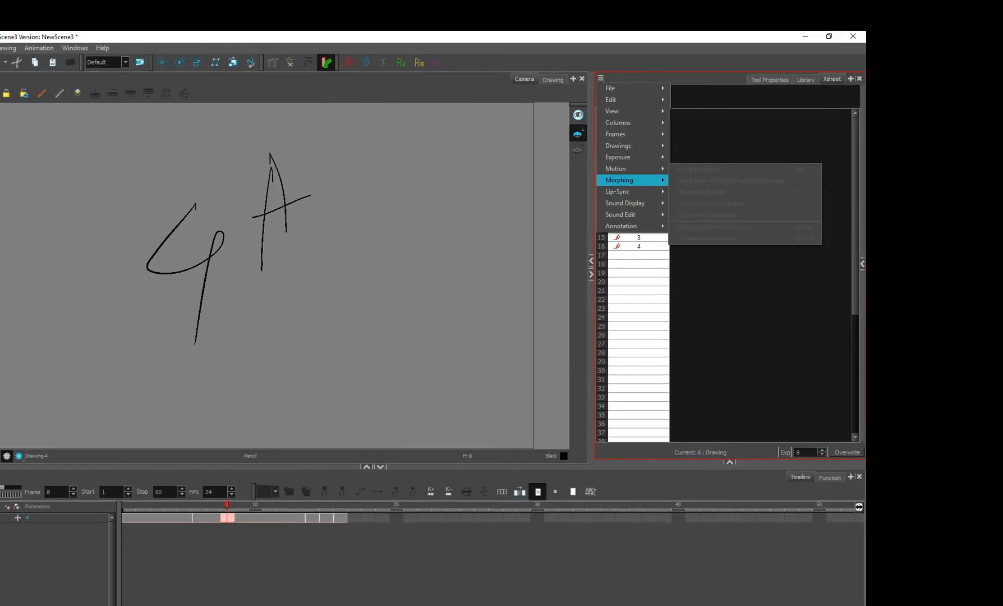
mouse_move(639, 29)
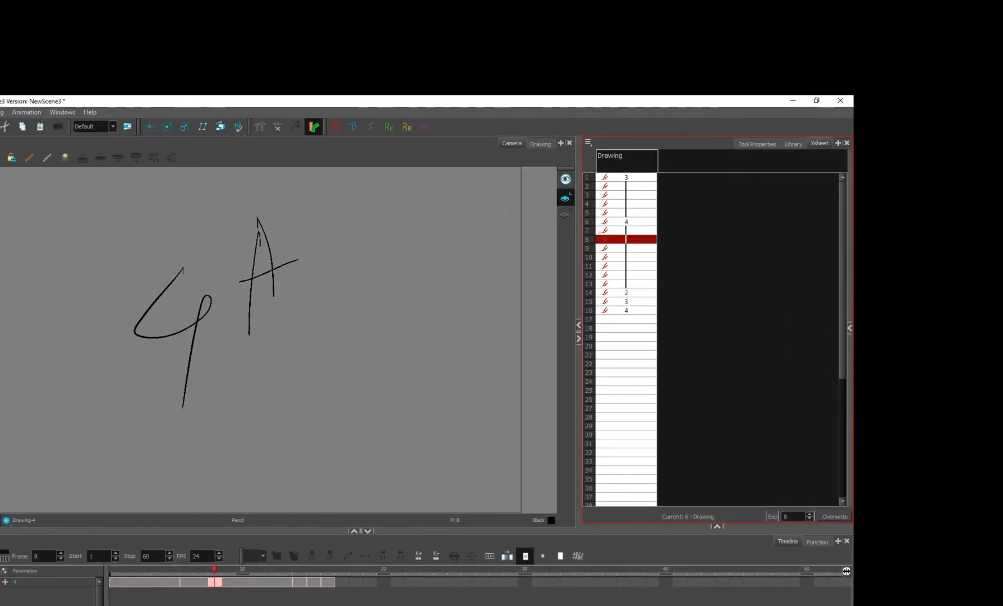
Add a column of type Annotation, named Annotation, to the Xsheet
right_click(642, 158)
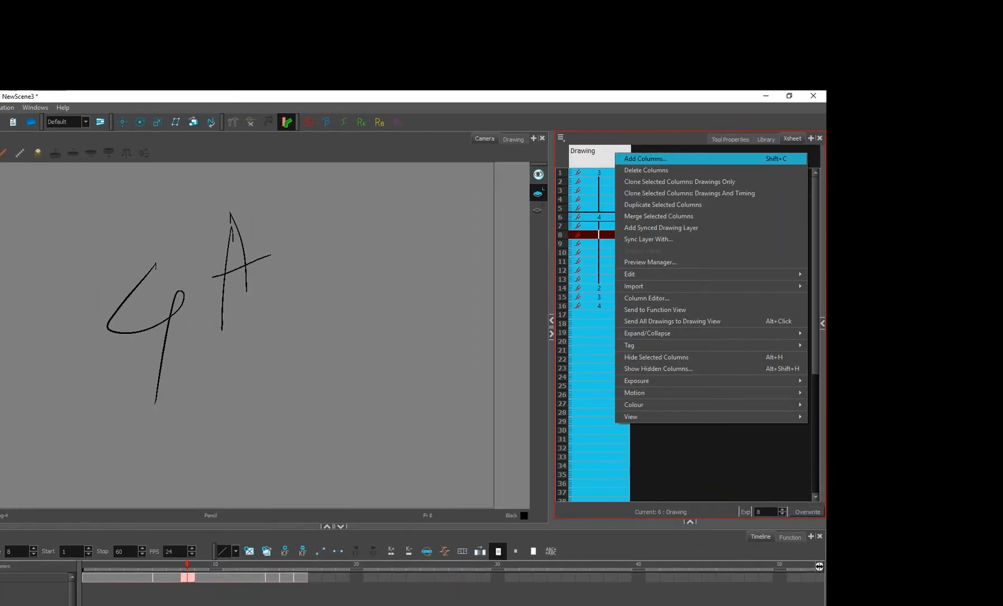
left_click(637, 161)
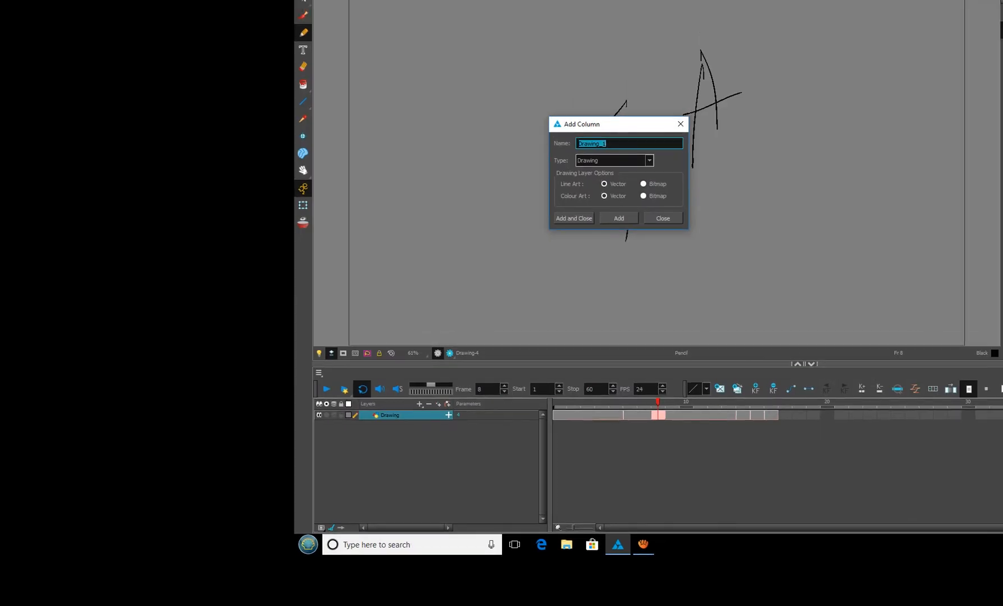
left_click(170, 326)
left_click(630, 166)
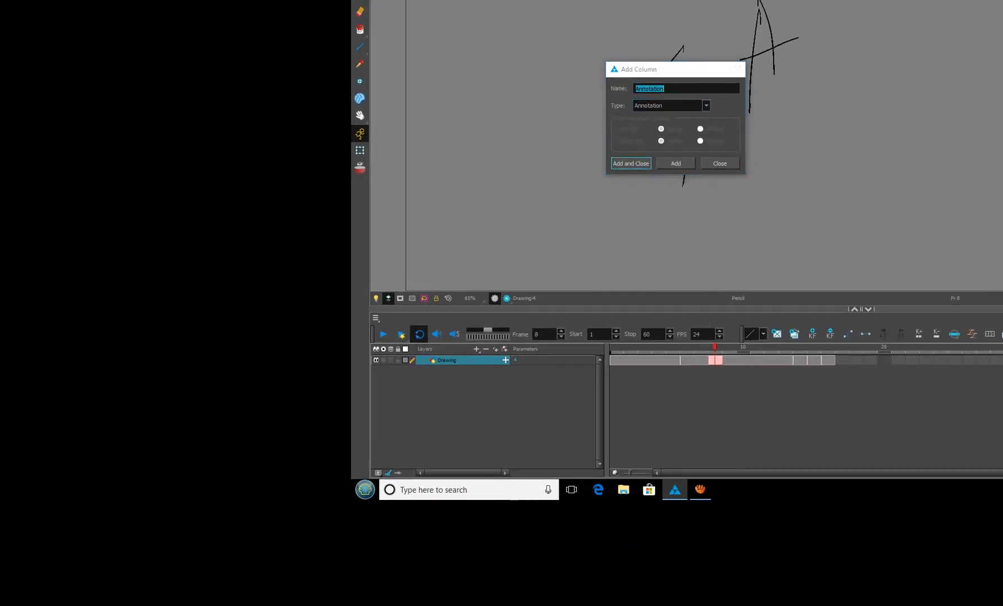
left_click(616, 158)
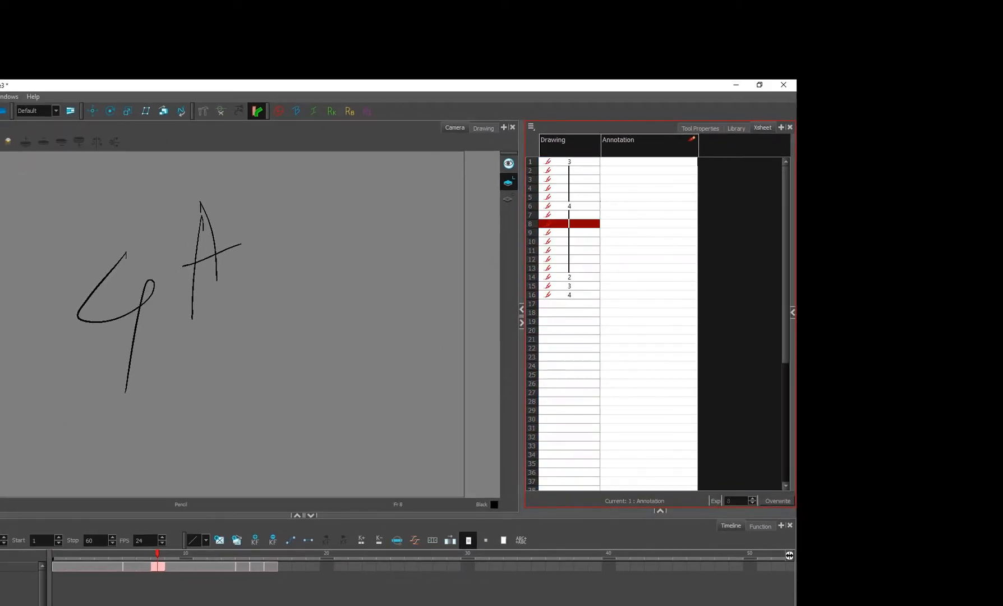
Sketch a long curve with short cross ticks and loops over frames 1 to 16 of the Annotation column
mouse_move(639, 165)
left_mouse_down()
mouse_move(632, 285)
mouse_move(621, 295)
mouse_move(656, 275)
left_mouse_up()
left_click_drag(644, 238, 665, 233)
left_click_drag(649, 208, 661, 198)
mouse_move(629, 147)
left_mouse_down()
mouse_move(637, 134)
mouse_move(617, 186)
mouse_move(684, 171)
left_mouse_up()
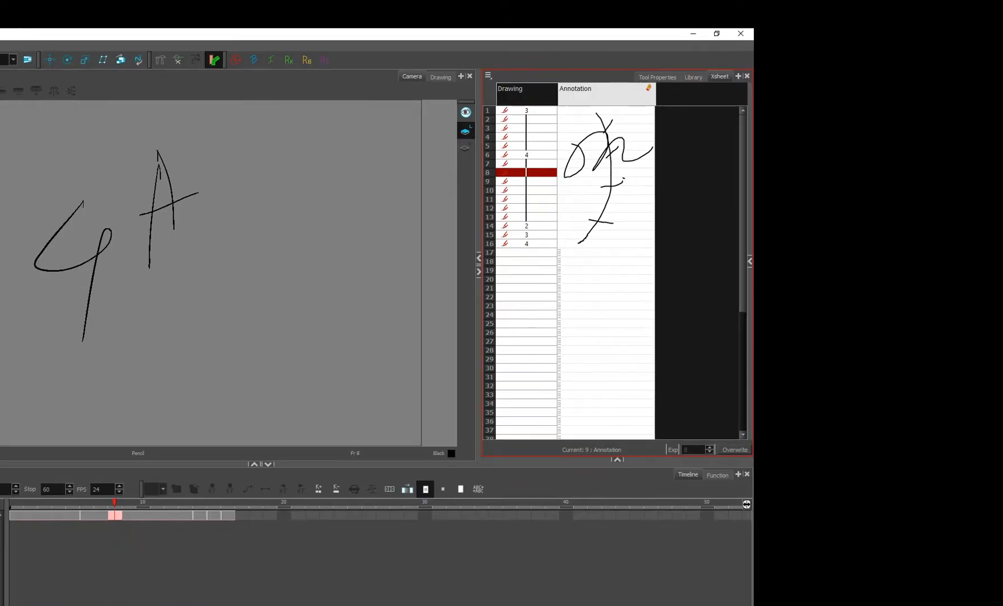
mouse_move(629, 216)
left_mouse_down()
mouse_move(639, 241)
mouse_move(643, 224)
left_mouse_up()
key("ctrl+z")
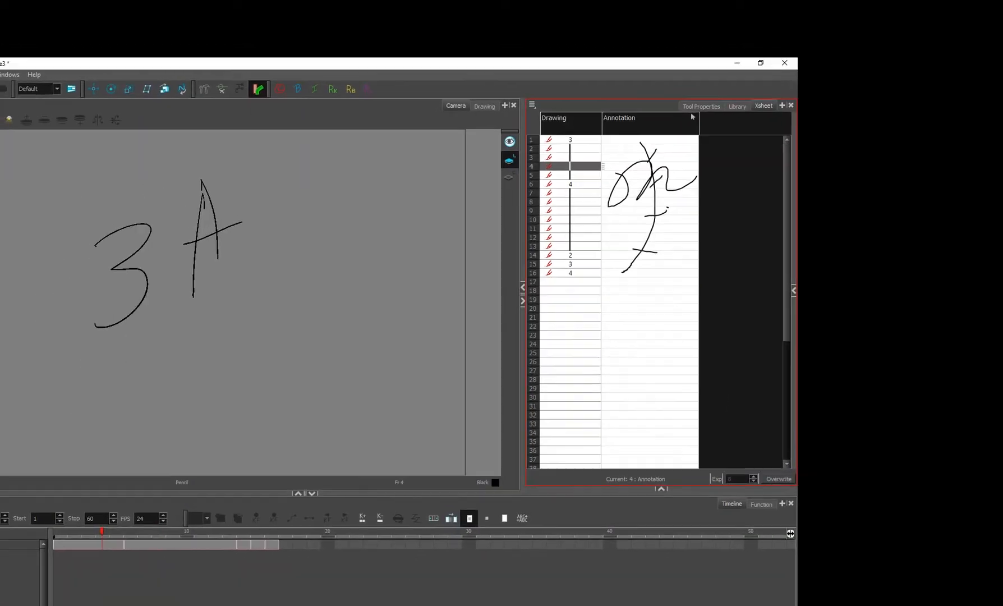
Erase the looped strokes in the Annotation column and enter the text note zds at frame 8
left_click(692, 117)
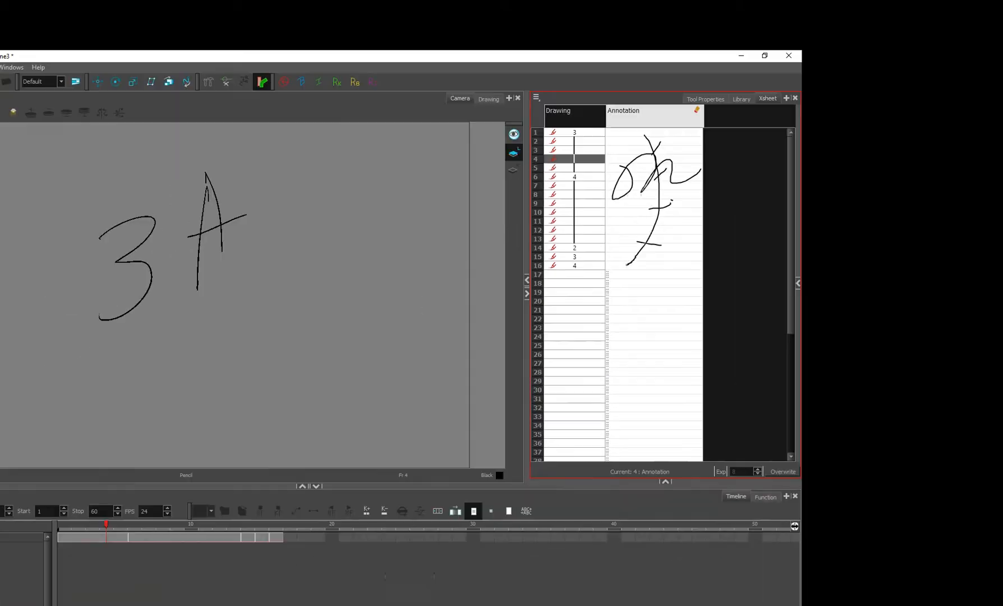
left_click_drag(557, 235, 575, 236)
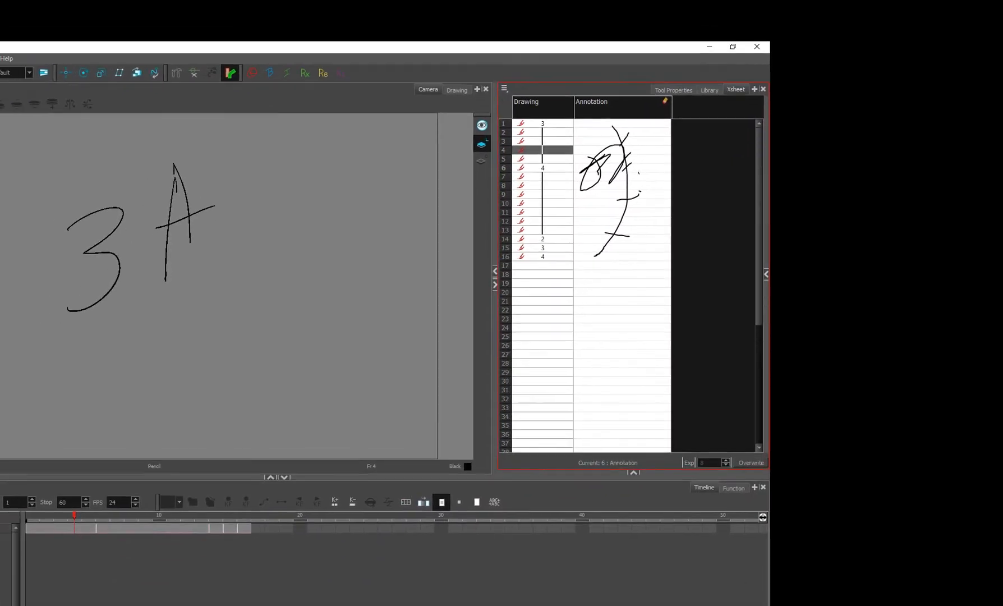
key("ctrl+z")
key("ctrl+z")
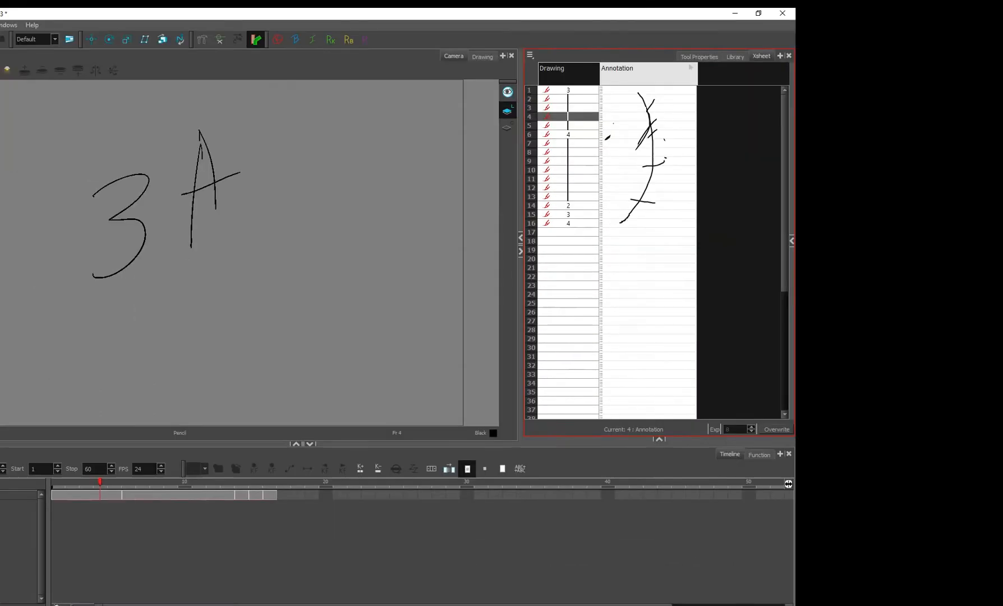
left_click(648, 143)
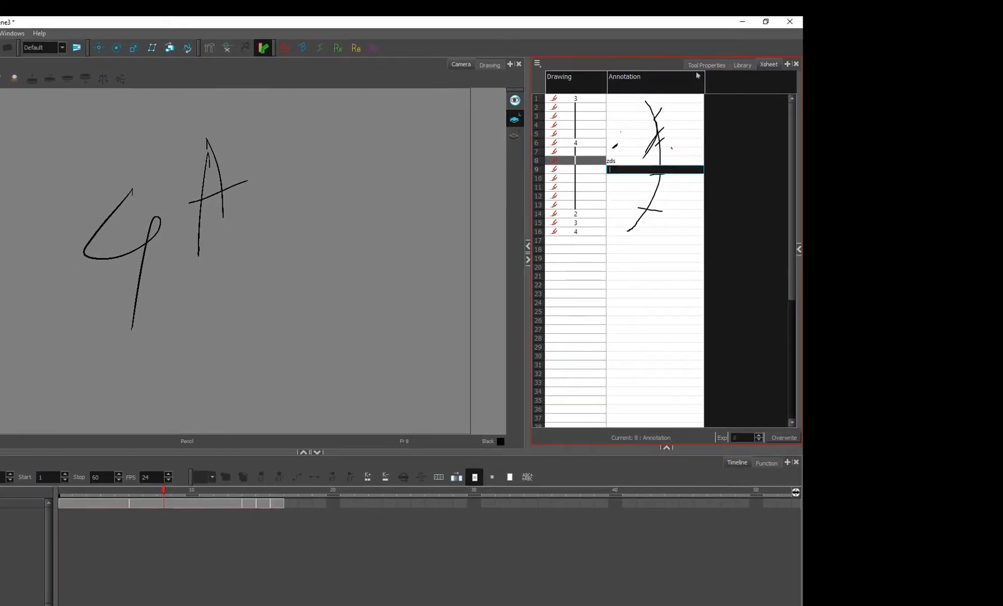
key("Up")
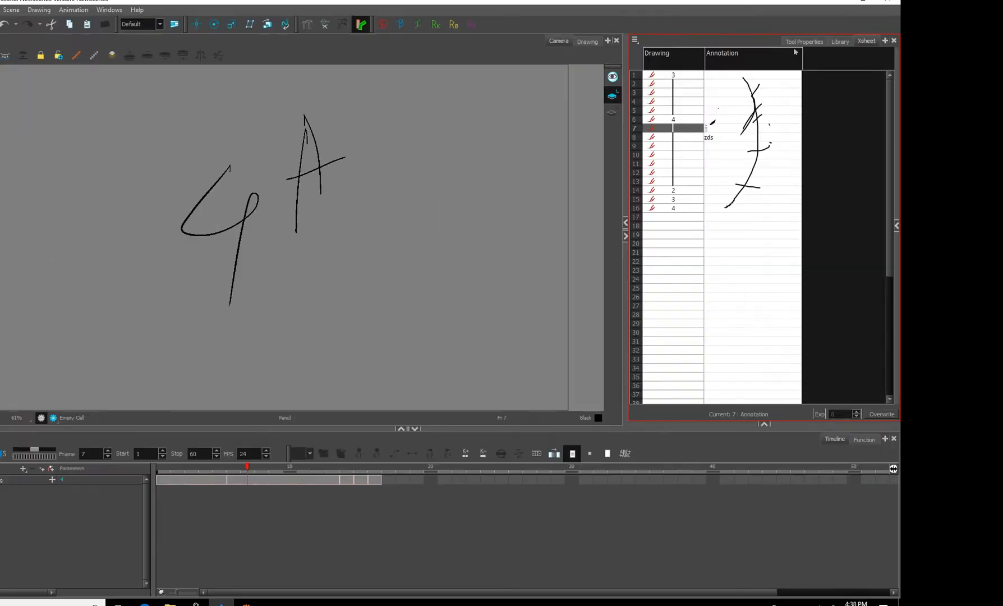
Change the annotation pen colour to pure red (255, 0, 0)
left_click(635, 40)
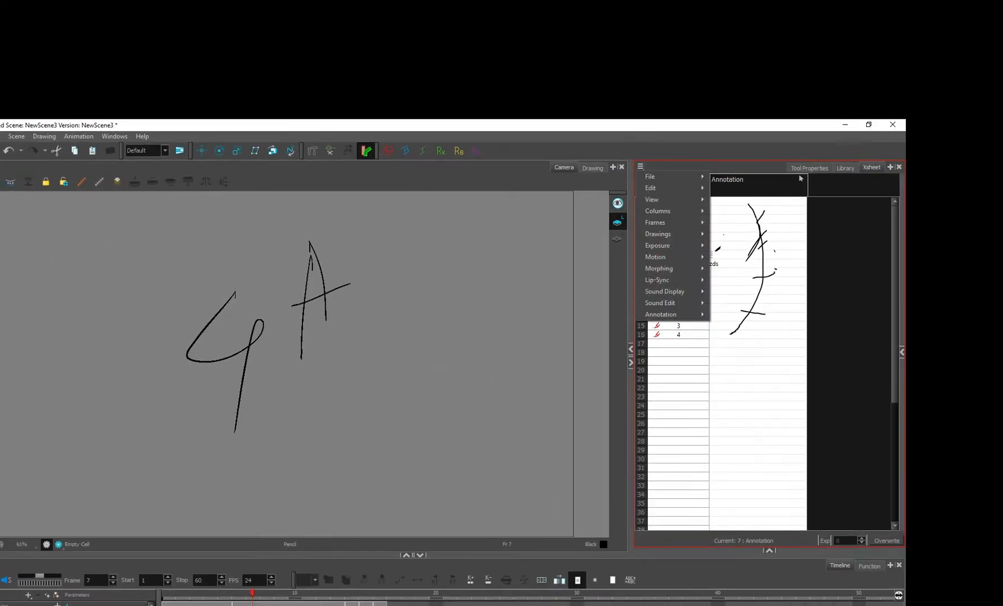
mouse_move(667, 314)
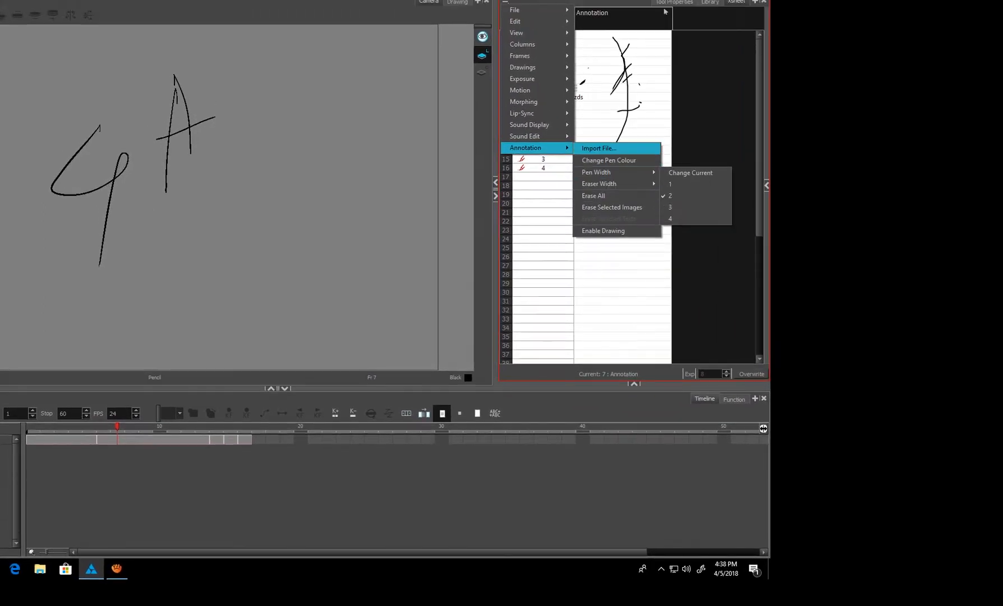
left_click(669, 15)
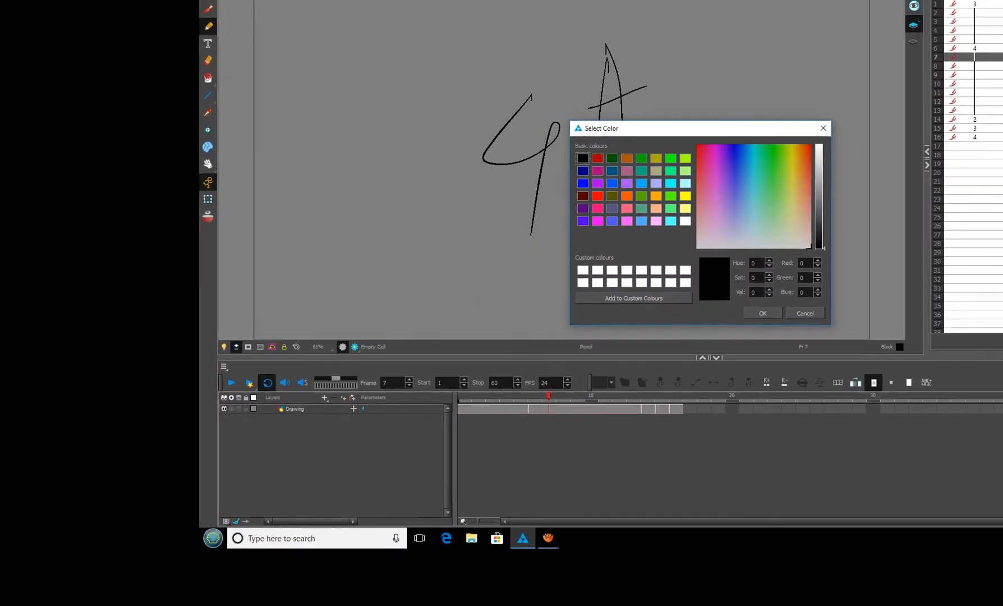
left_click(554, 202)
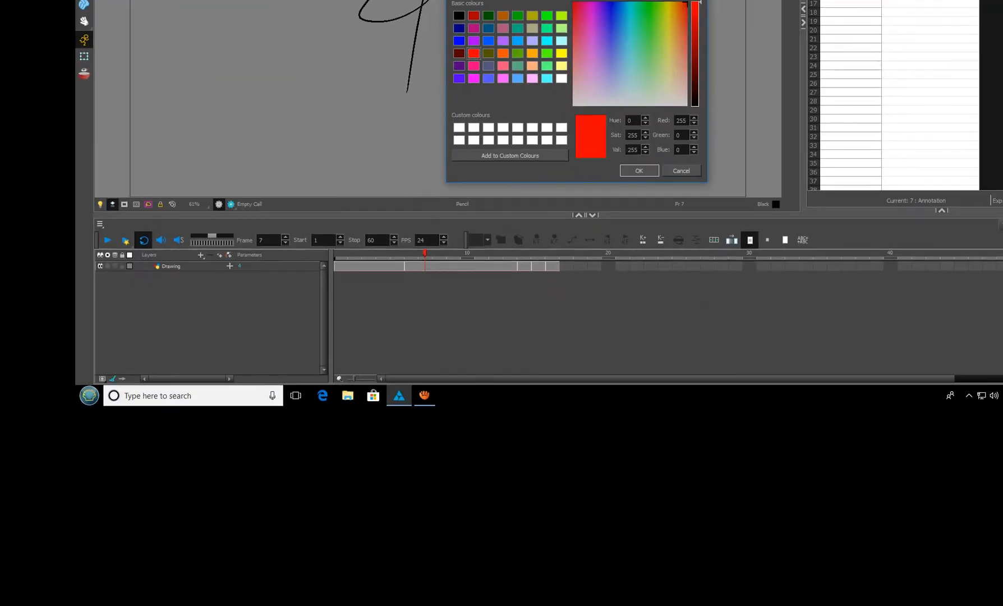
left_click(718, 229)
Enable drawing in the Annotation column and sketch red zigzag strokes from about frame 4 to frame 29
left_click_drag(701, 58, 701, 121)
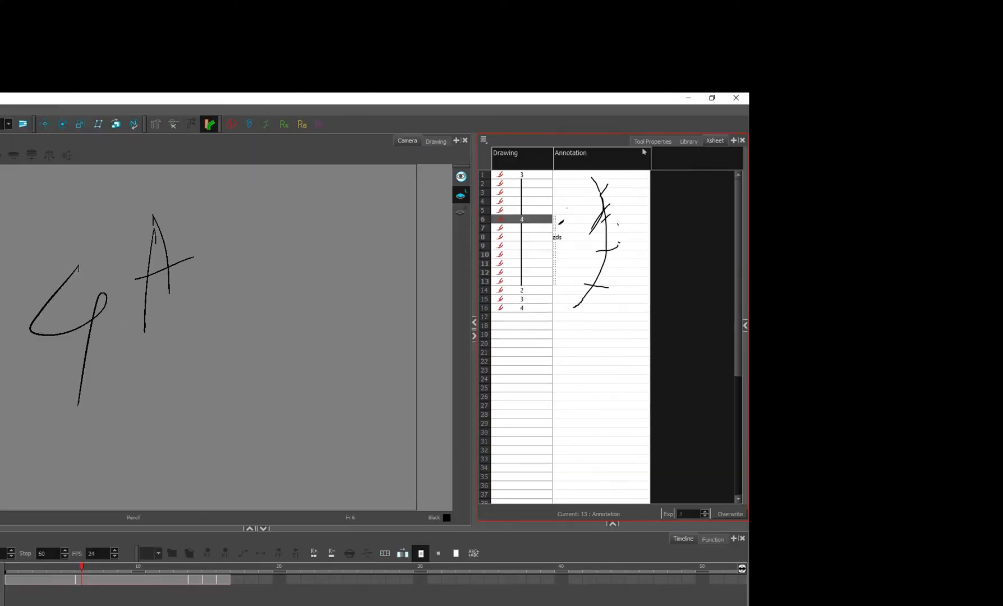
left_click(689, 45)
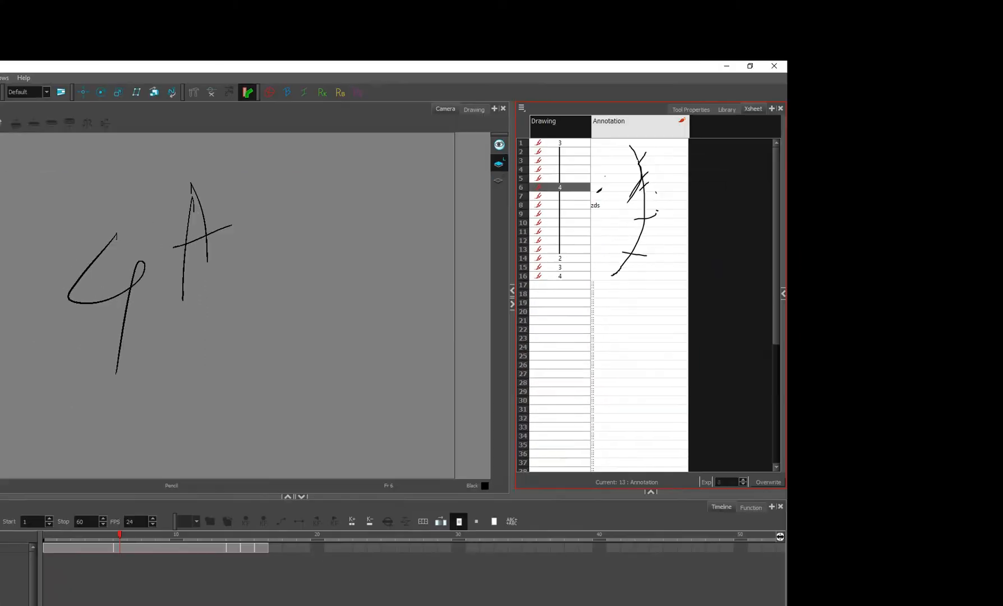
mouse_move(574, 217)
left_mouse_down()
mouse_move(607, 288)
mouse_move(612, 339)
left_mouse_up()
left_click_drag(631, 115, 658, 200)
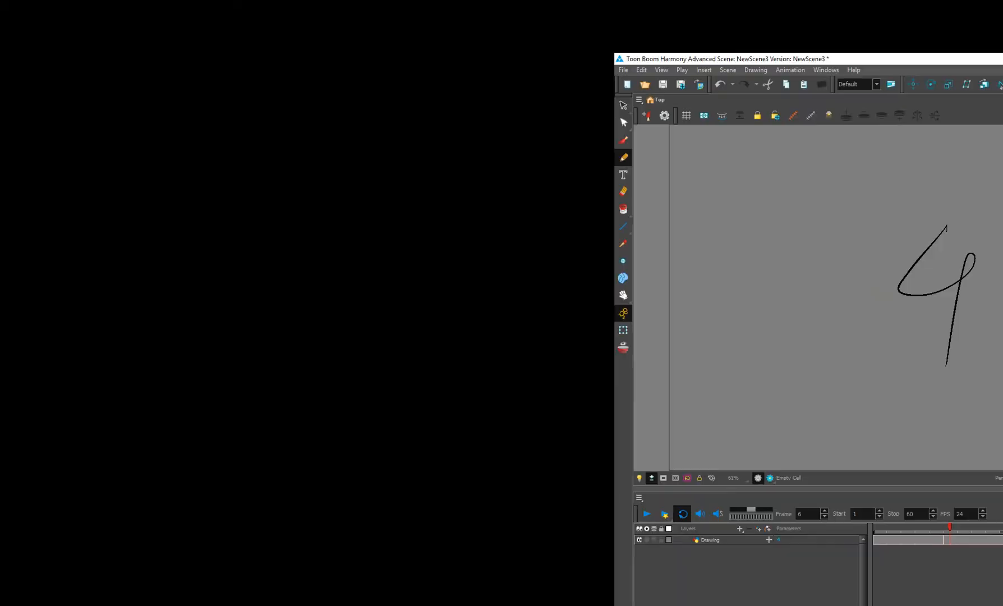
Import the sound file 0897 from the deskt folder into the scene
left_click(627, 168)
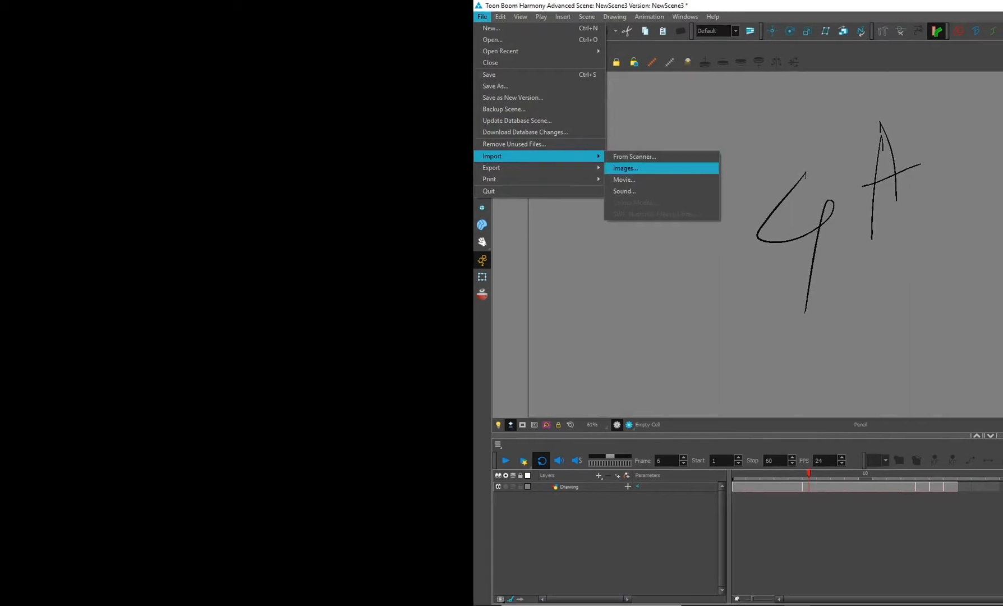
left_click(620, 189)
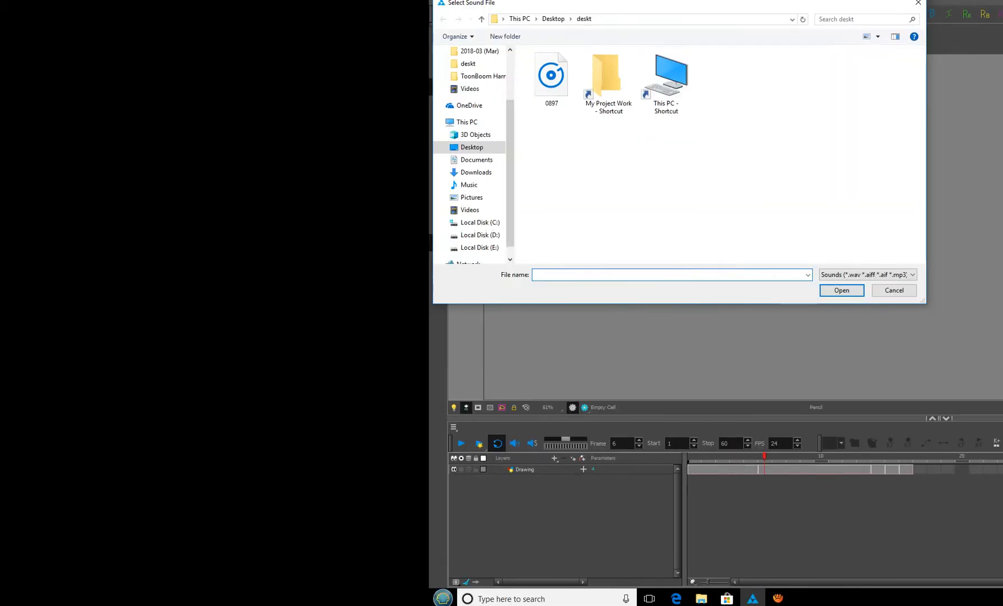
double_click(340, 58)
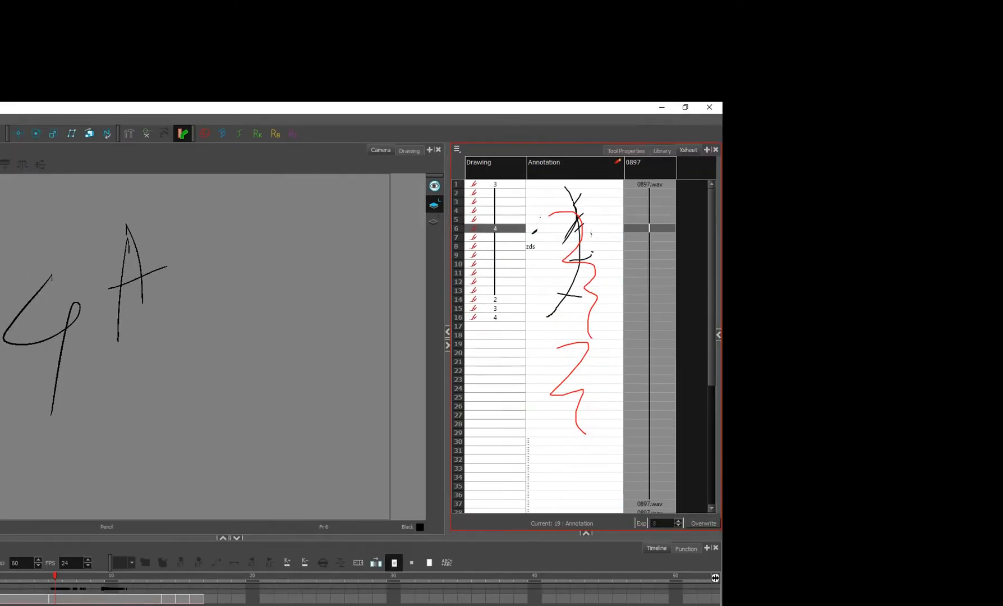
Delete the sound cells of the 0897 column without pulling the following sequence up
left_click(649, 167)
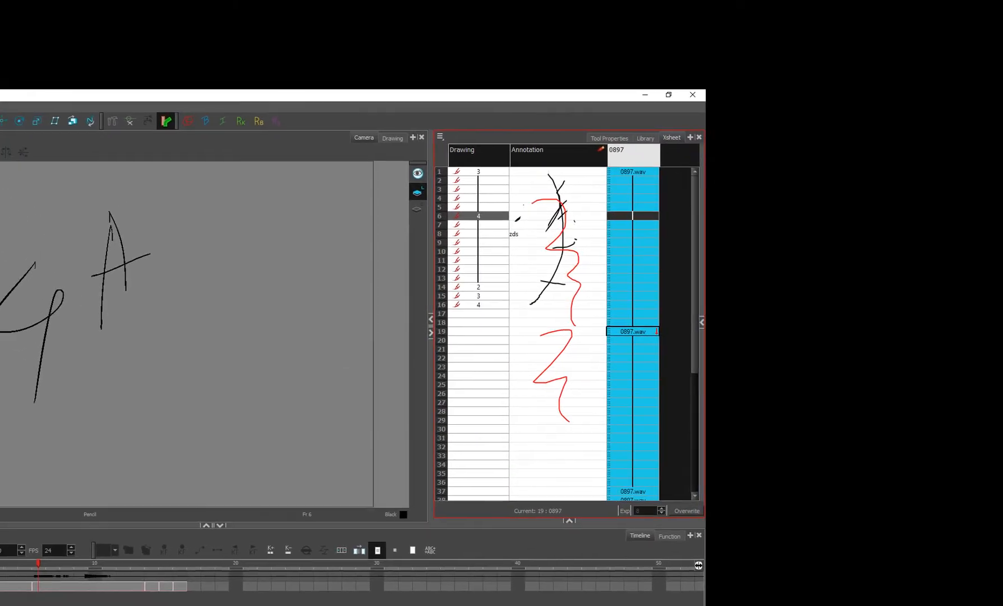
right_click(637, 167)
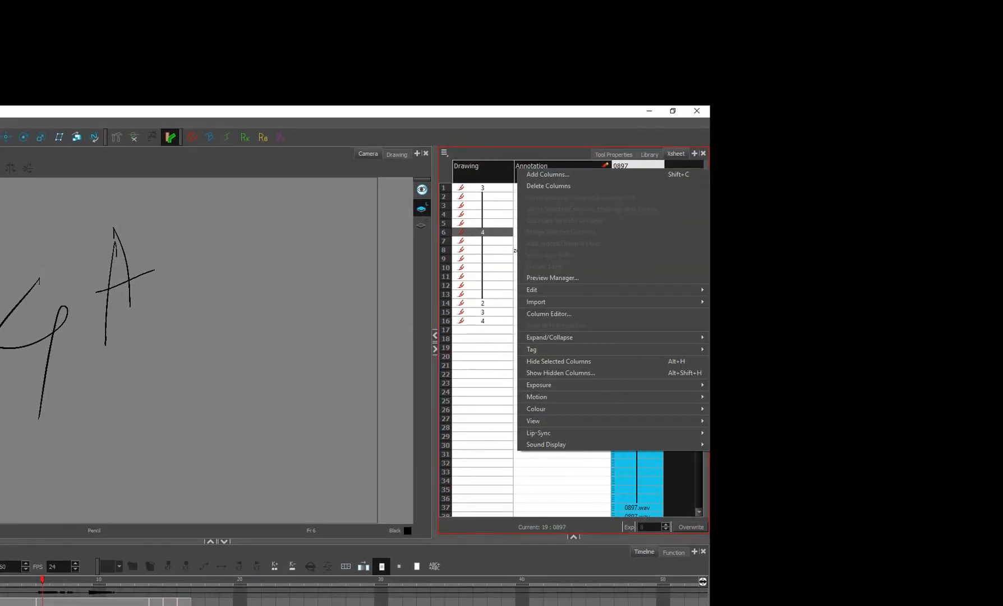
key("Escape")
key("Delete")
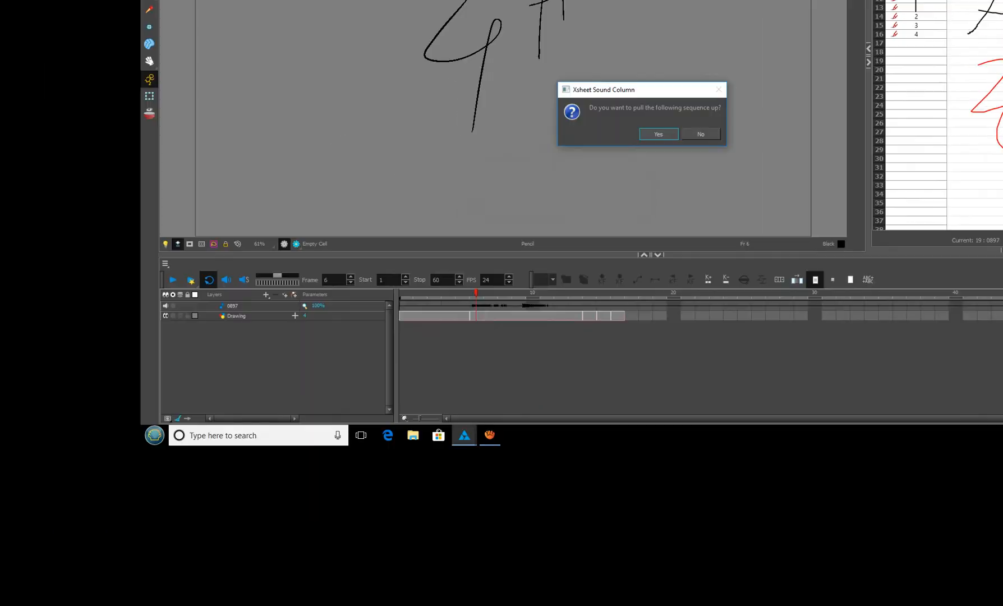
left_click(701, 134)
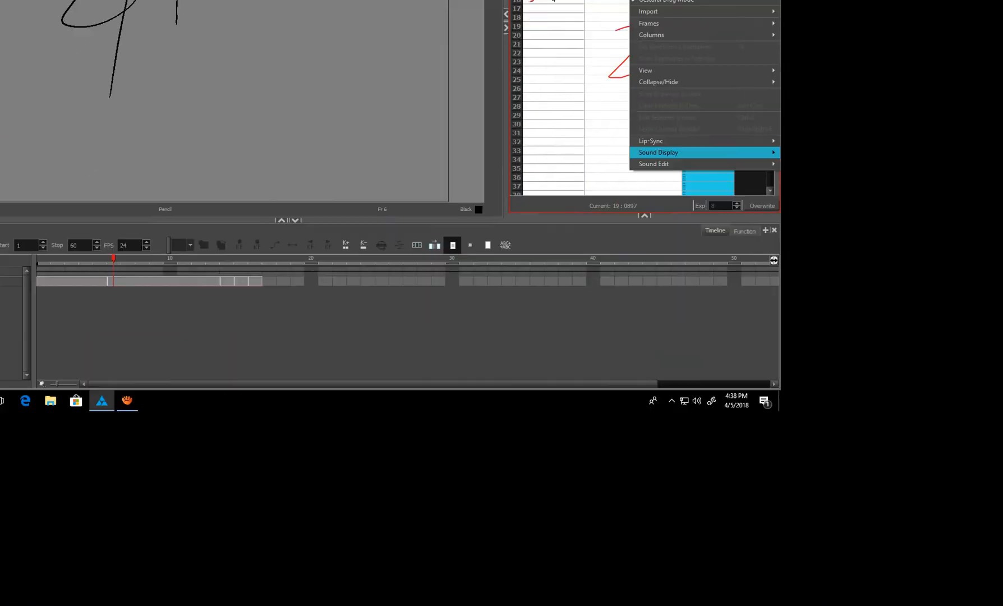
Set the sound display of the 0897 column to Waveform
mouse_move(673, 164)
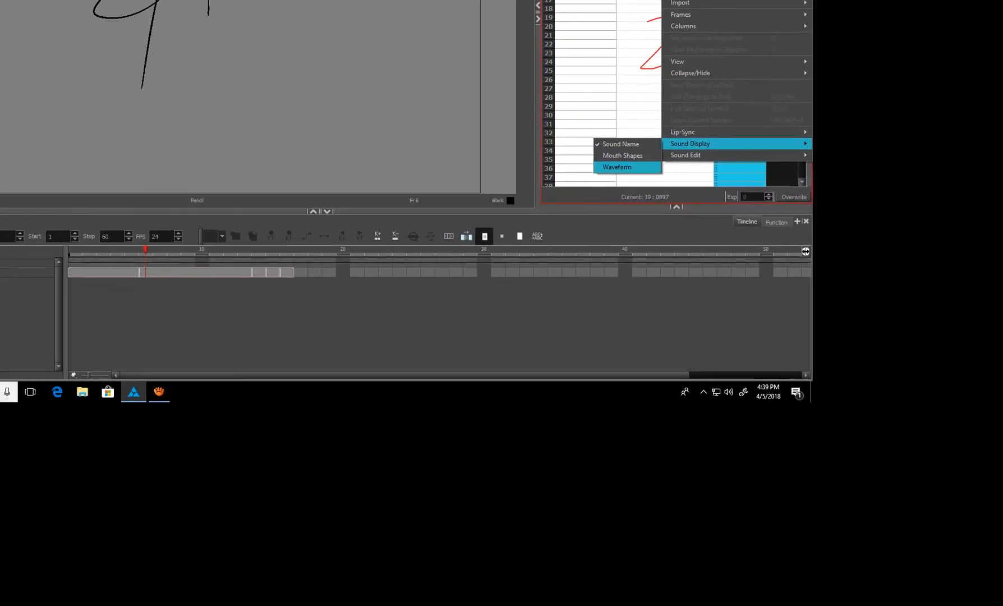
left_click(569, 187)
left_click(608, 146)
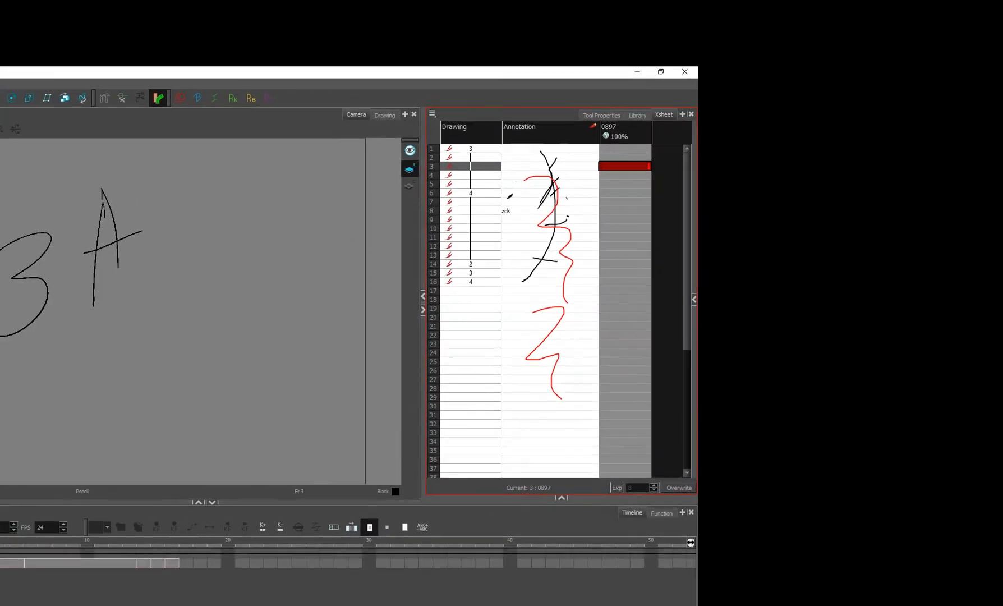
Raise the percentage level of the 0897 sound column to 1000%
left_click_drag(667, 173, 666, 314)
left_click_drag(644, 163, 644, 6)
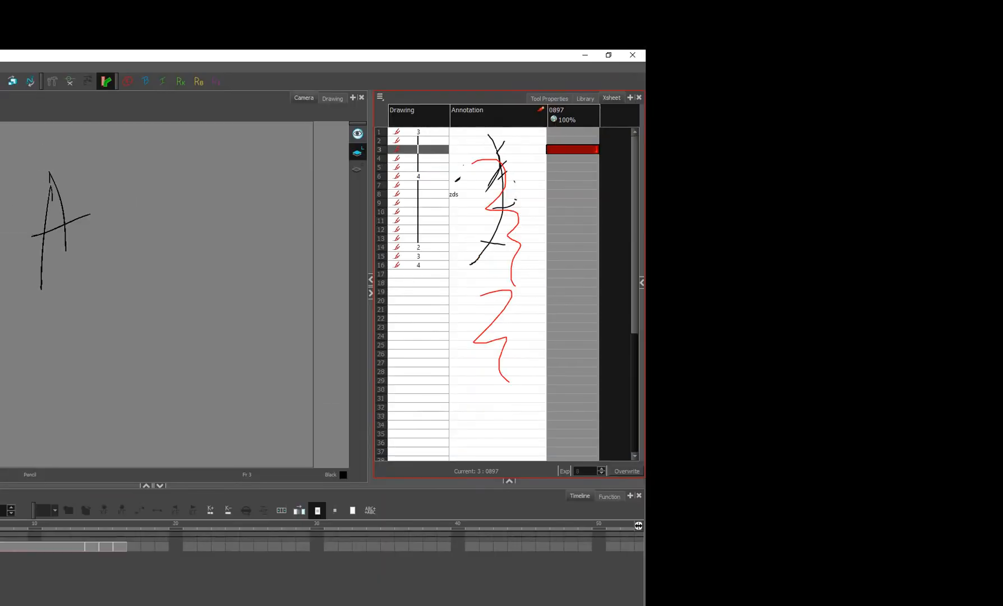
left_click(641, 161)
left_click(641, 163)
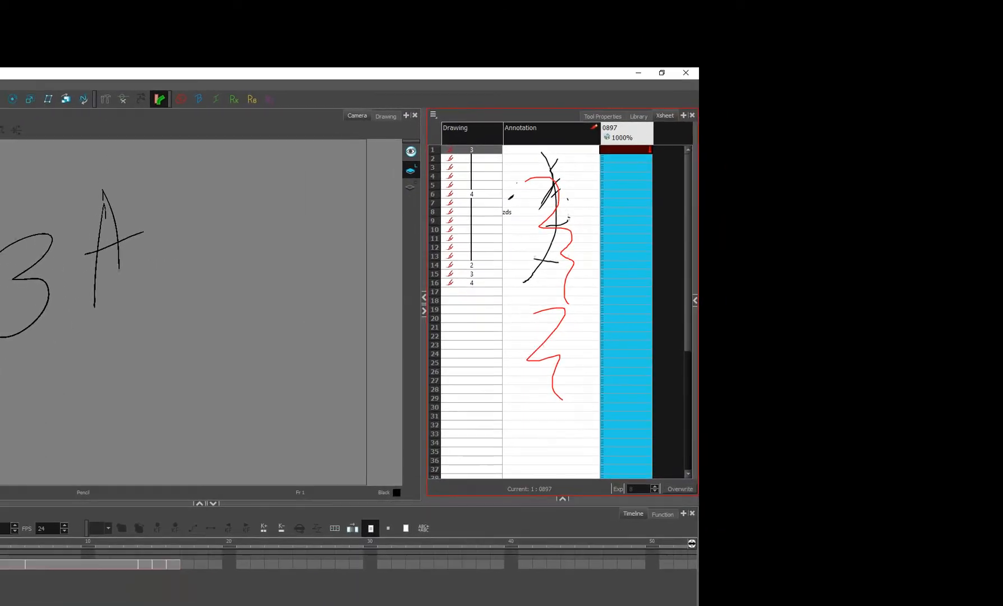
key("Escape")
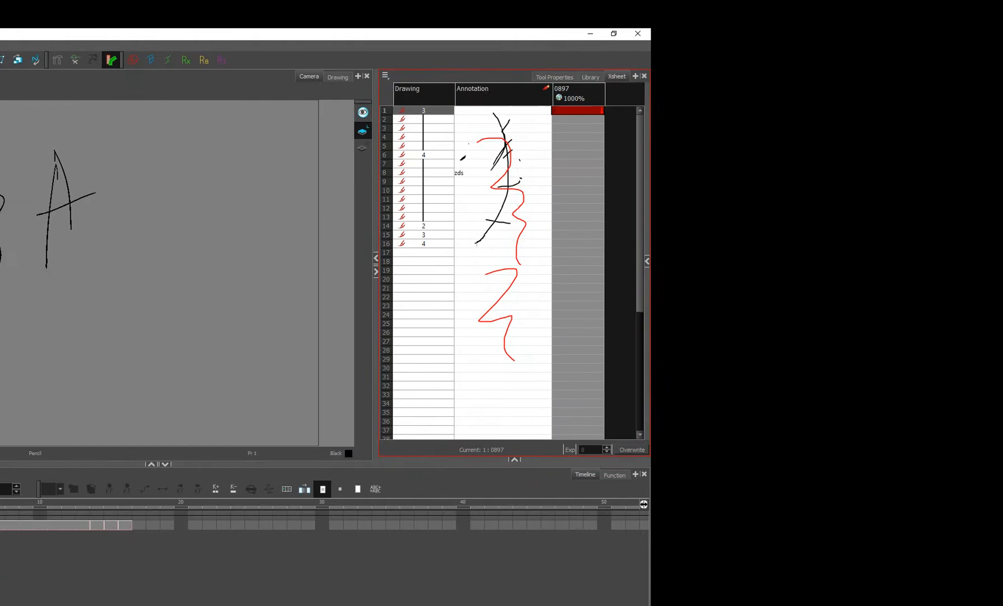
Undo the sound edits and the import of the 0897 column
left_click_drag(641, 163, 637, 375)
key("ctrl+z")
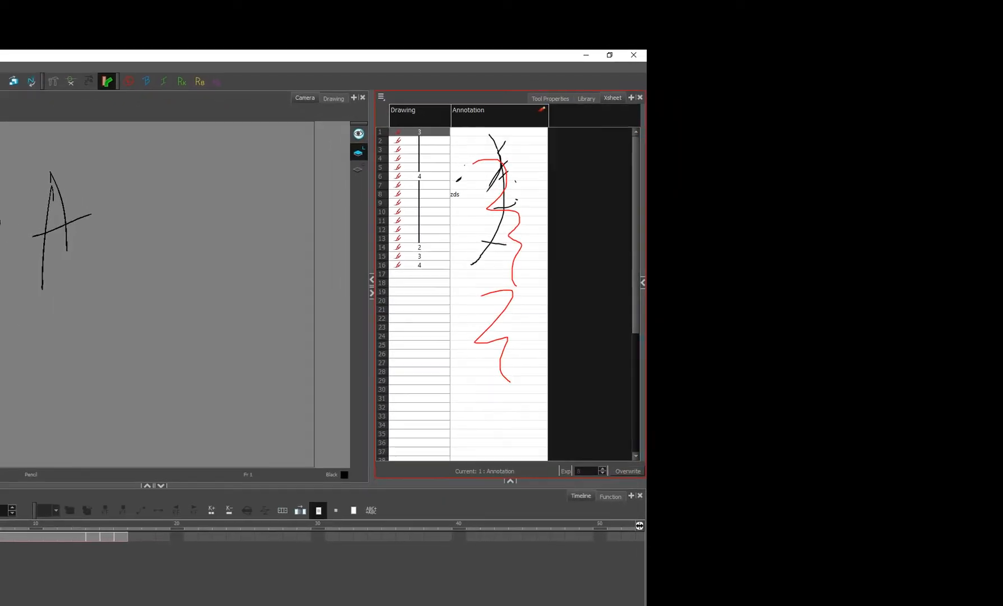
Import the sound file 0897 from the deskt folder into the scene
key("alt+f")
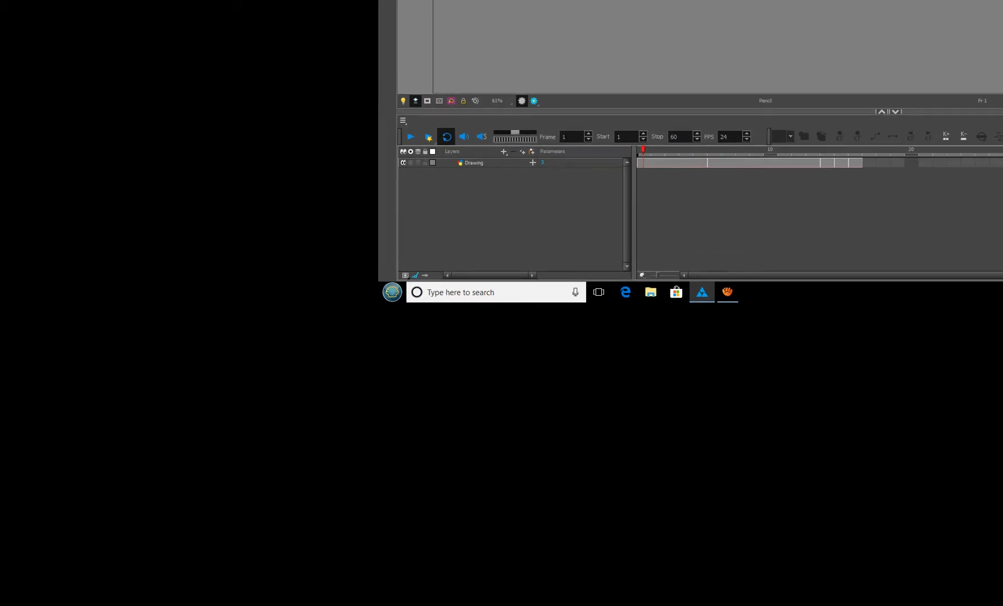
left_click(644, 163)
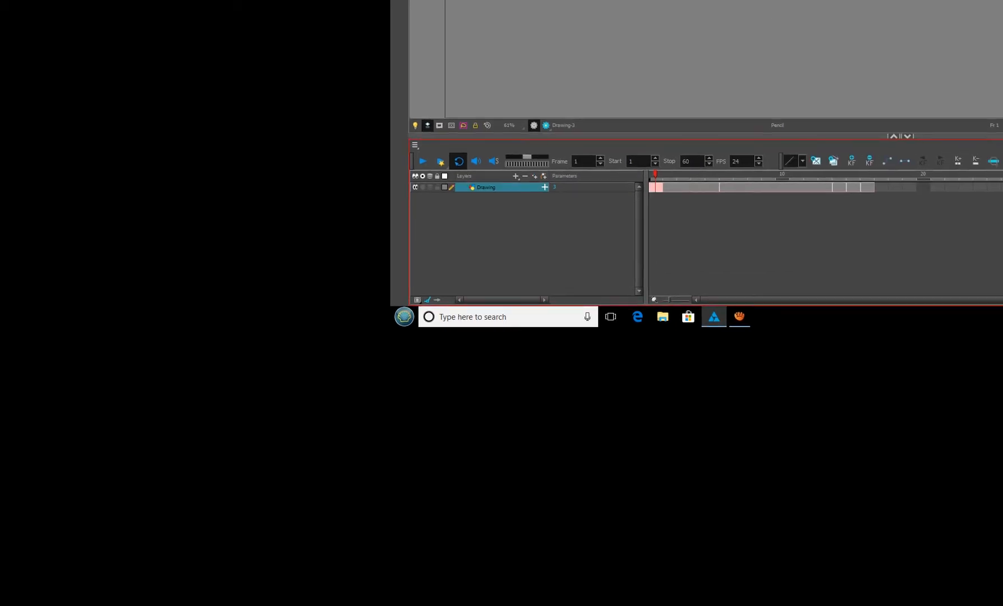
left_click(634, 159)
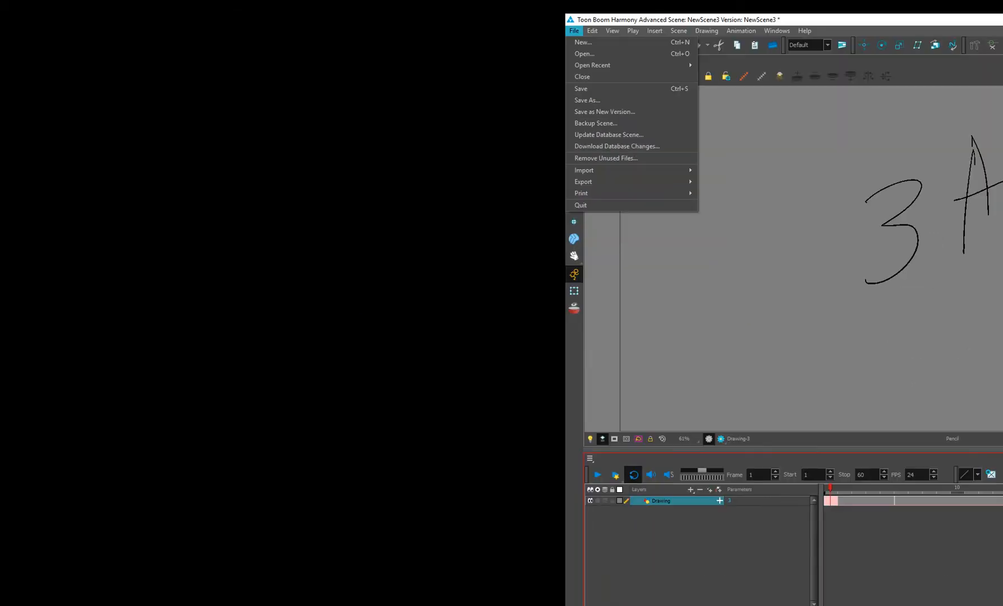
mouse_move(639, 274)
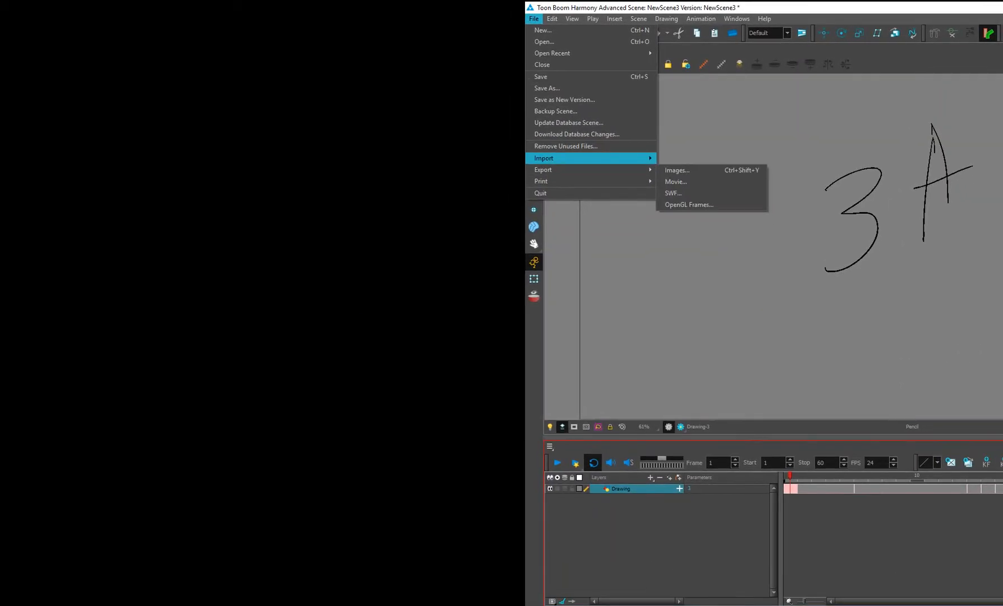
left_click(677, 200)
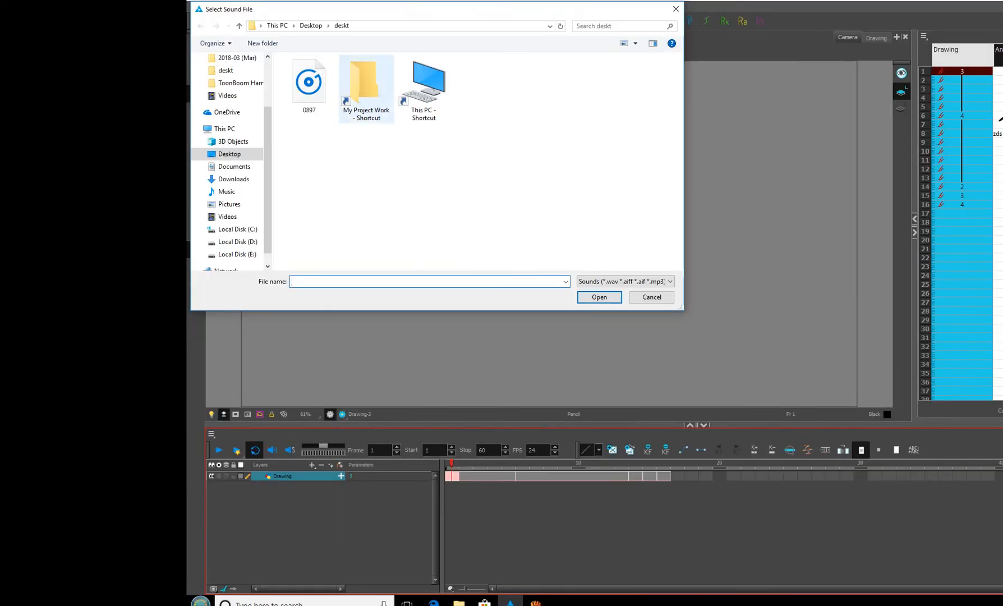
double_click(527, 79)
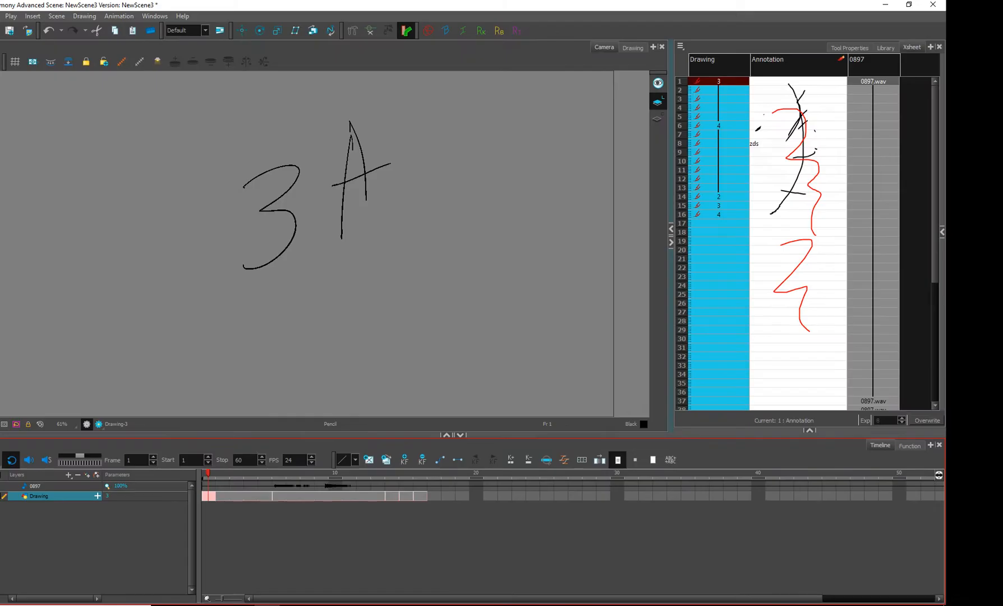
Inspect the cells of the 0897 sound column in the Xsheet, from the first frames down to frame 60
scroll(505, 212, "up", 5)
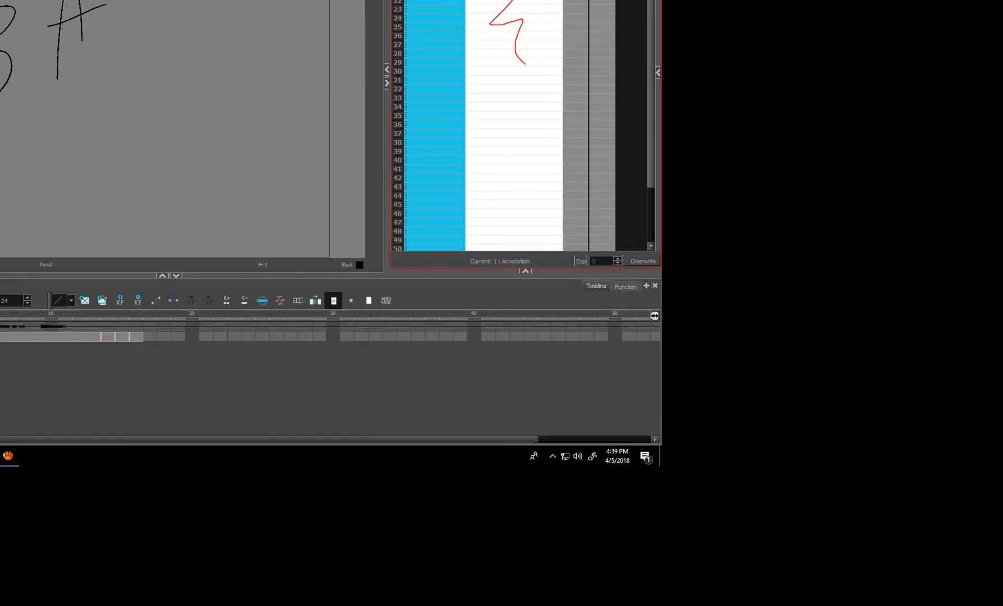
left_click(579, 50)
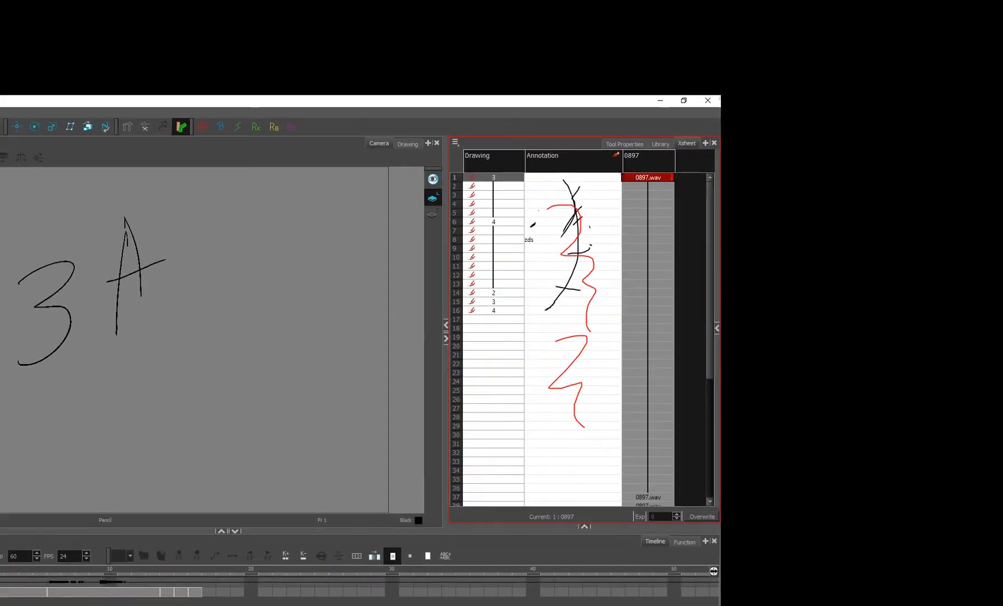
left_click(647, 162)
left_click(647, 205)
left_click(647, 187)
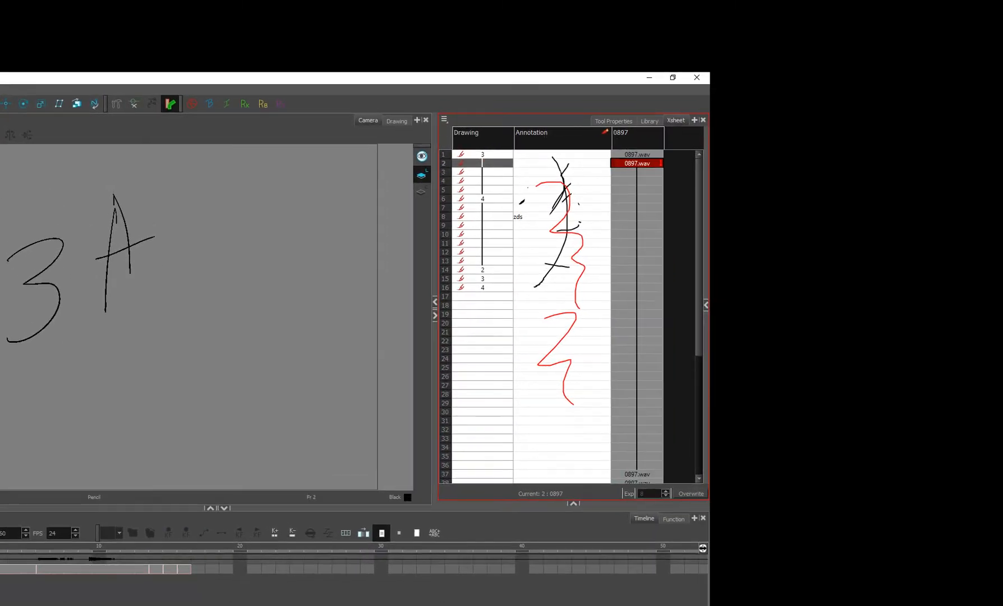
left_click(647, 162)
left_click(640, 202)
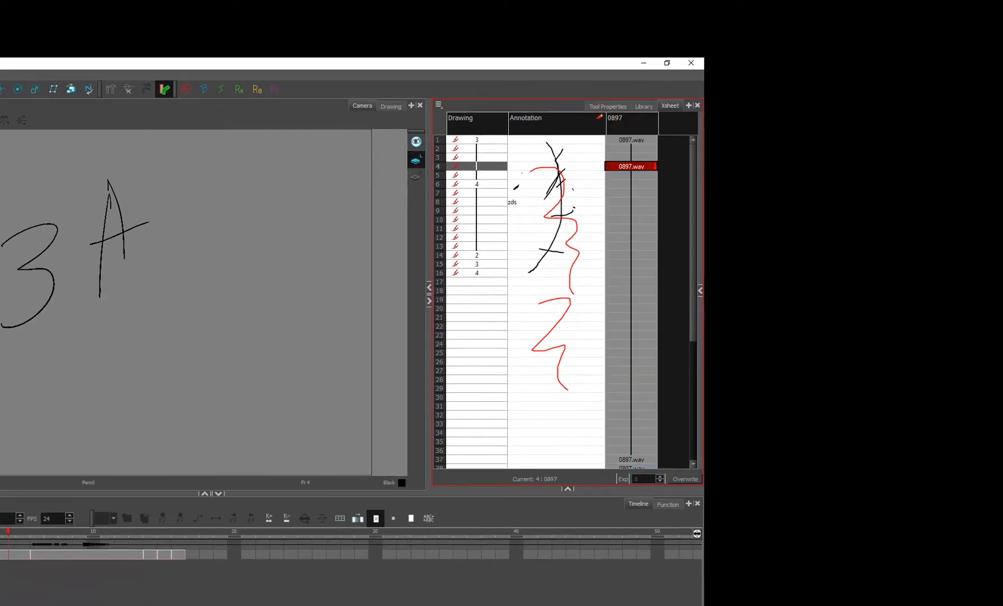
left_click_drag(692, 194, 692, 323)
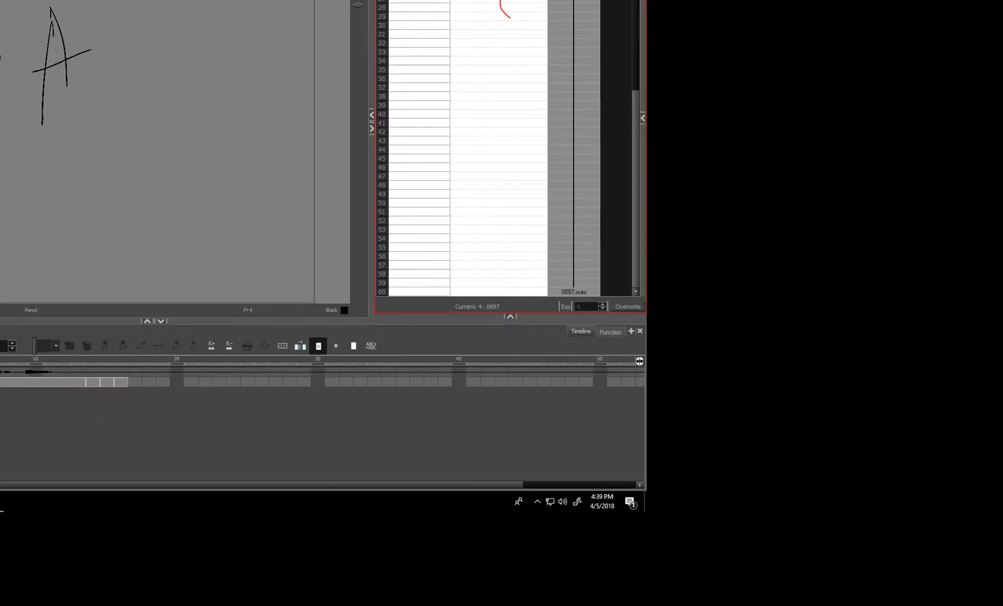
left_click_drag(643, 113, 636, 147)
left_click(635, 161)
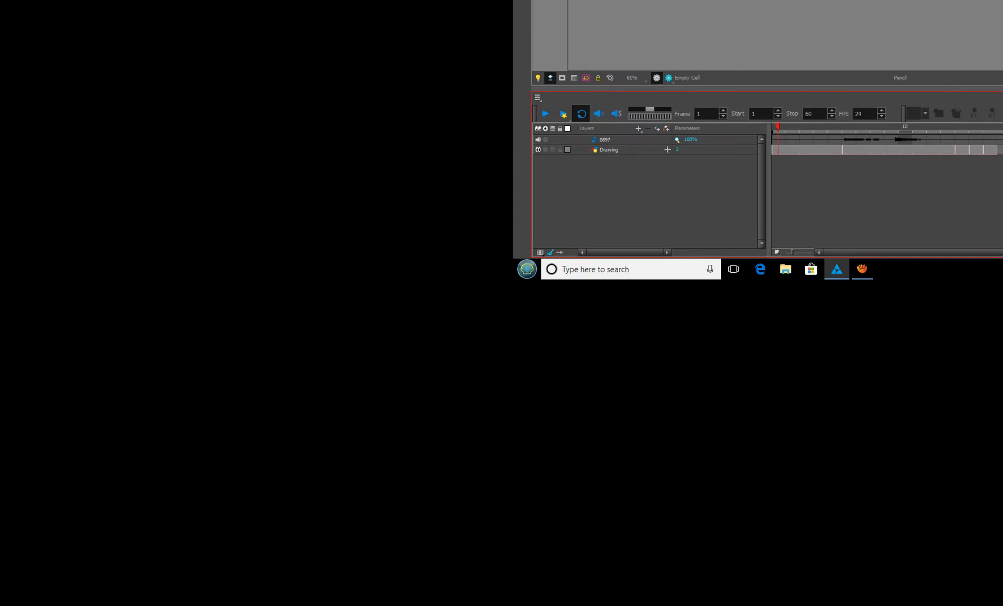
Set the sound display of the 0897 column to Waveform and raise its percentage level to 200%
left_click(606, 139)
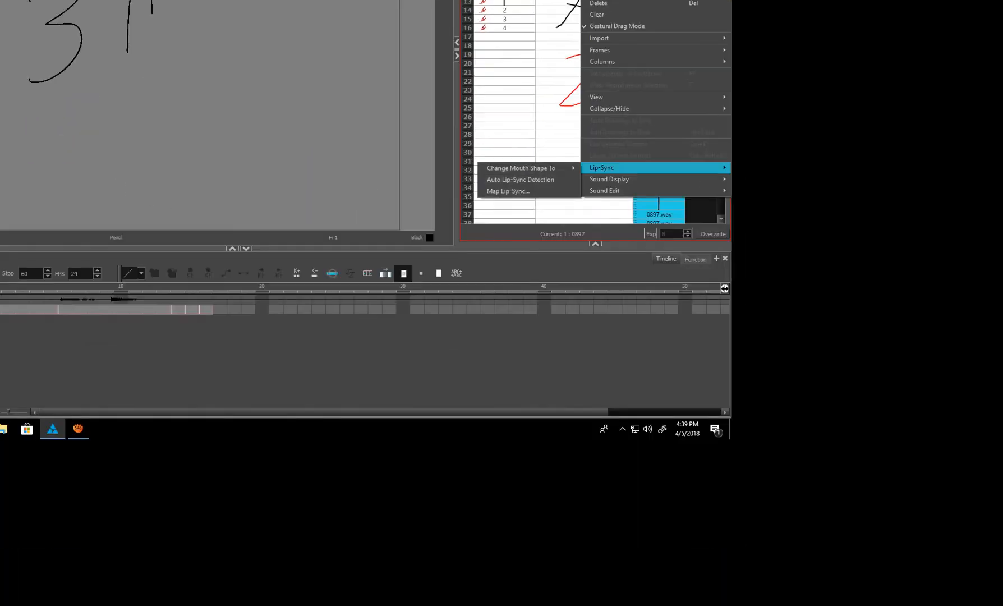
mouse_move(603, 408)
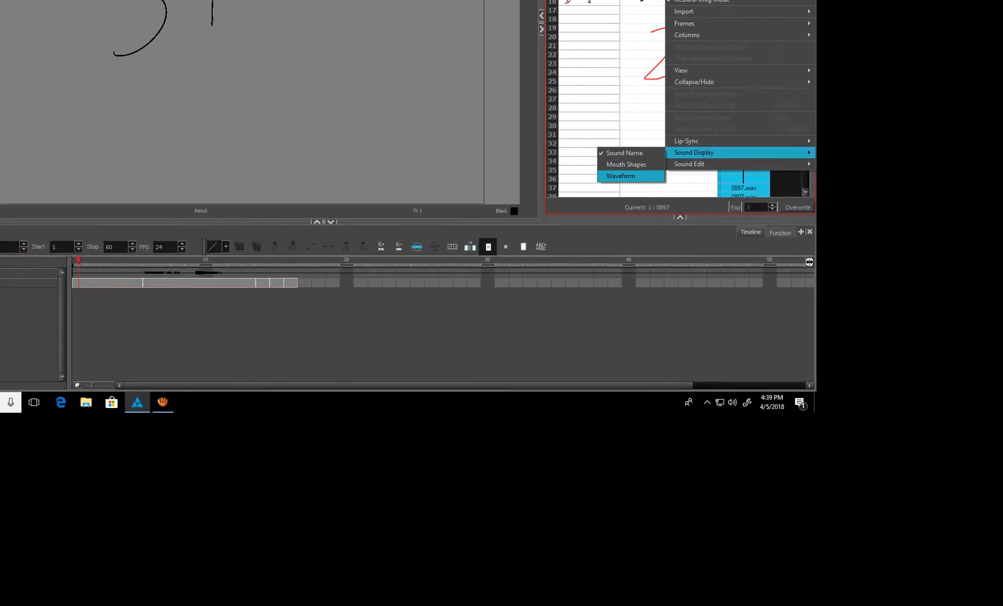
left_click(621, 175)
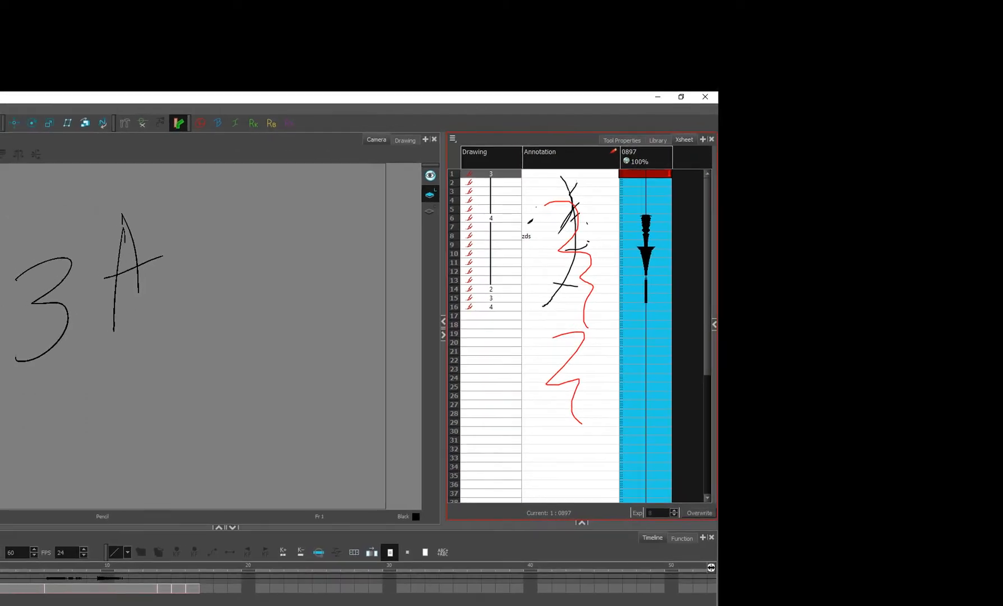
mouse_move(641, 164)
left_mouse_down()
mouse_move(693, 168)
mouse_move(636, 169)
mouse_move(658, 171)
mouse_move(646, 170)
left_mouse_up()
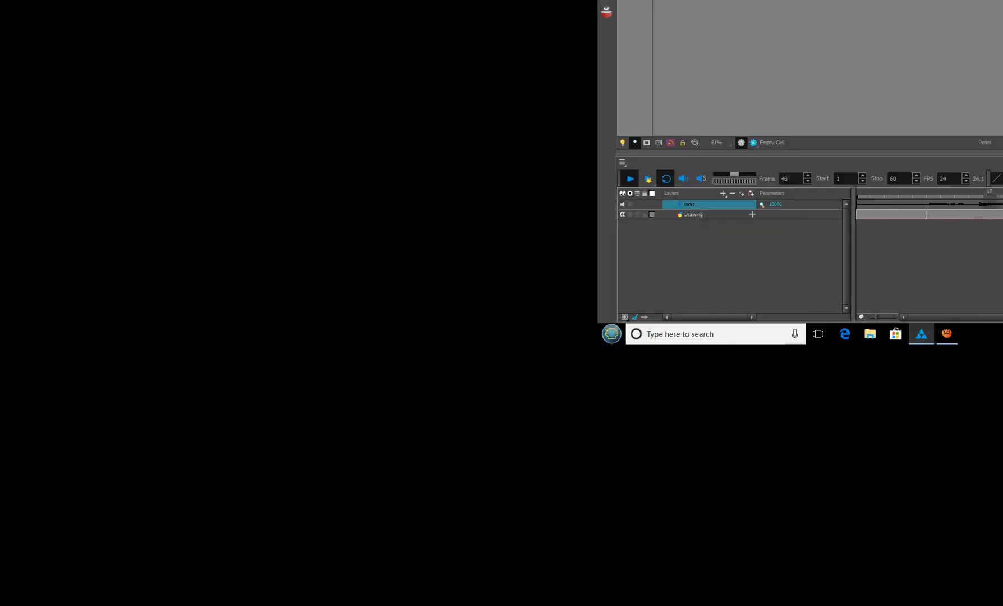
Play back the scene, turning on playback sound and sound scrubbing
left_click(636, 157)
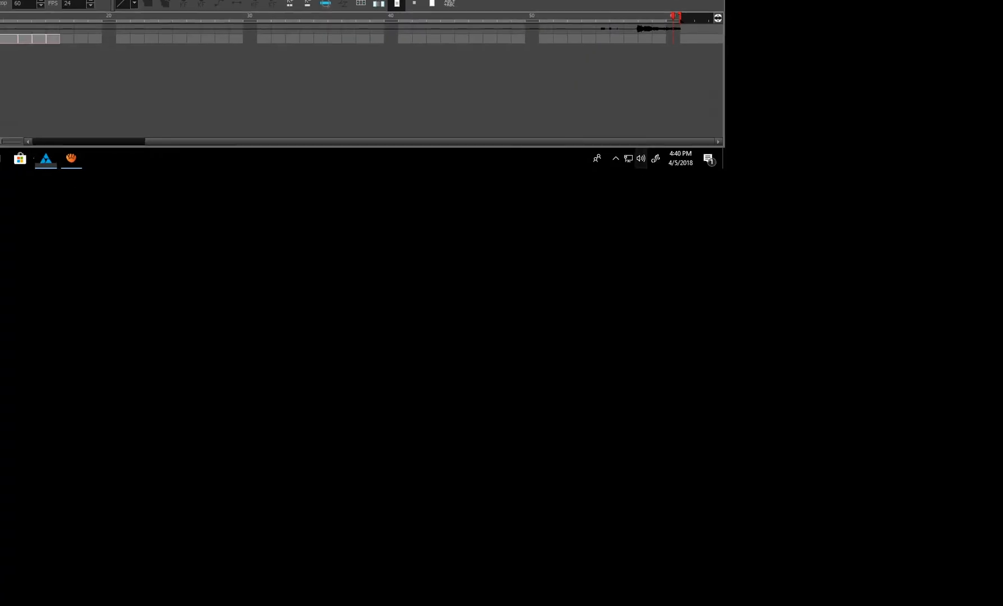
left_click(937, 299)
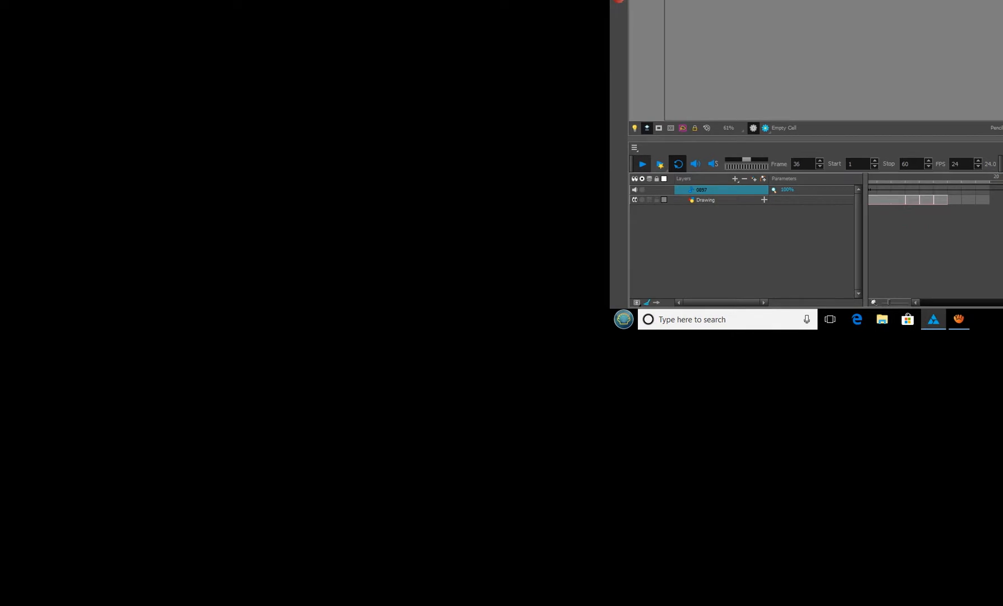
left_click(696, 163)
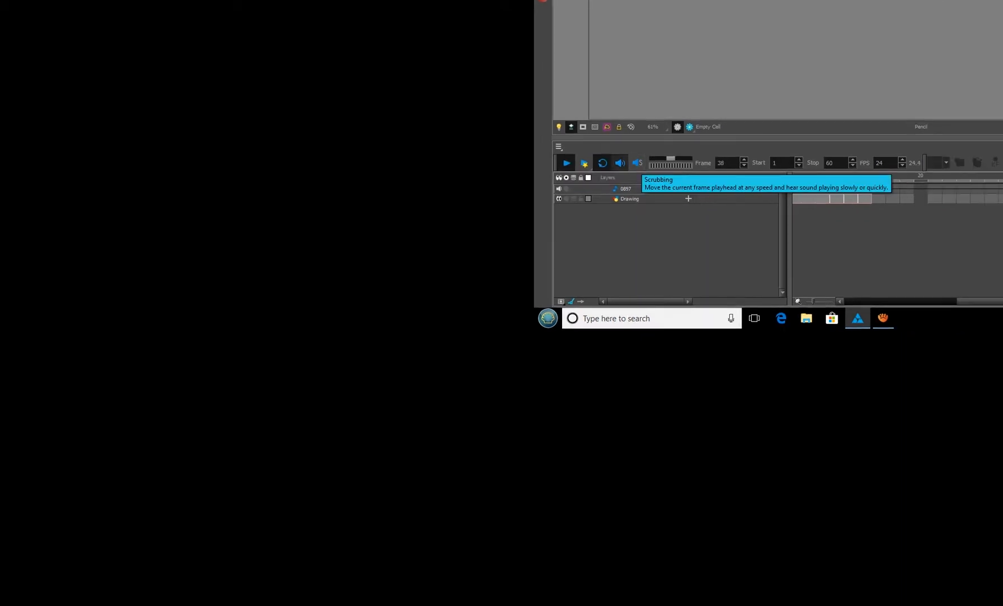
left_click(692, 163)
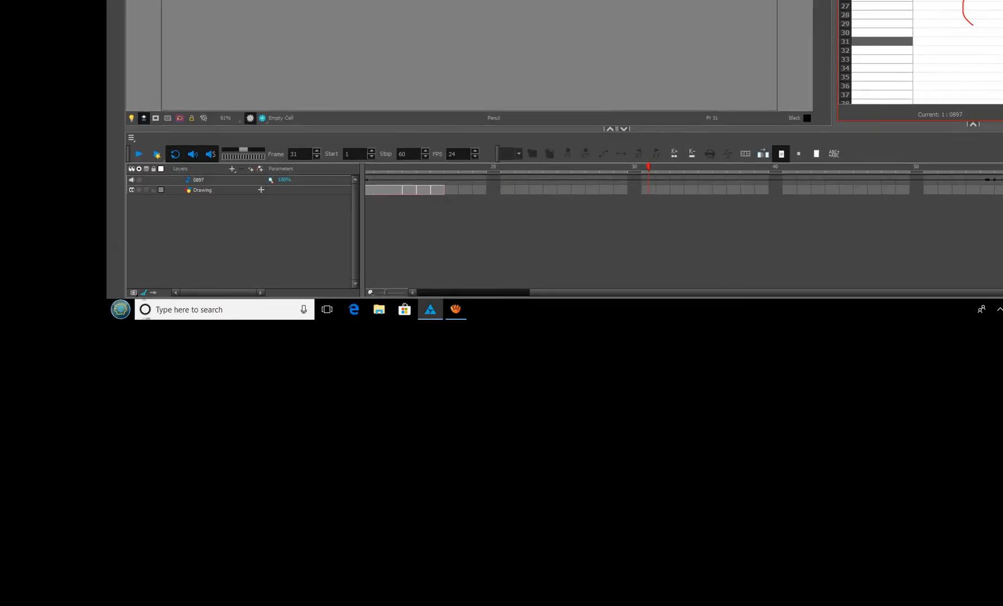
Scrub the playhead across the end of the sound waveform to frame 58 and back to frame 52
left_click_drag(622, 167, 988, 167)
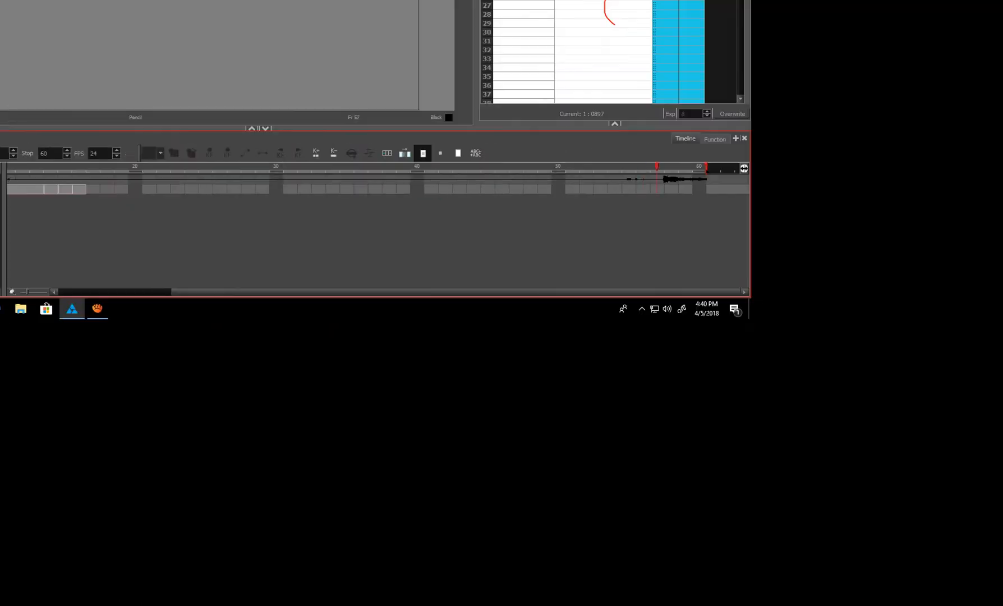
mouse_move(657, 167)
left_mouse_down()
mouse_move(643, 167)
mouse_move(698, 168)
mouse_move(671, 167)
left_mouse_up()
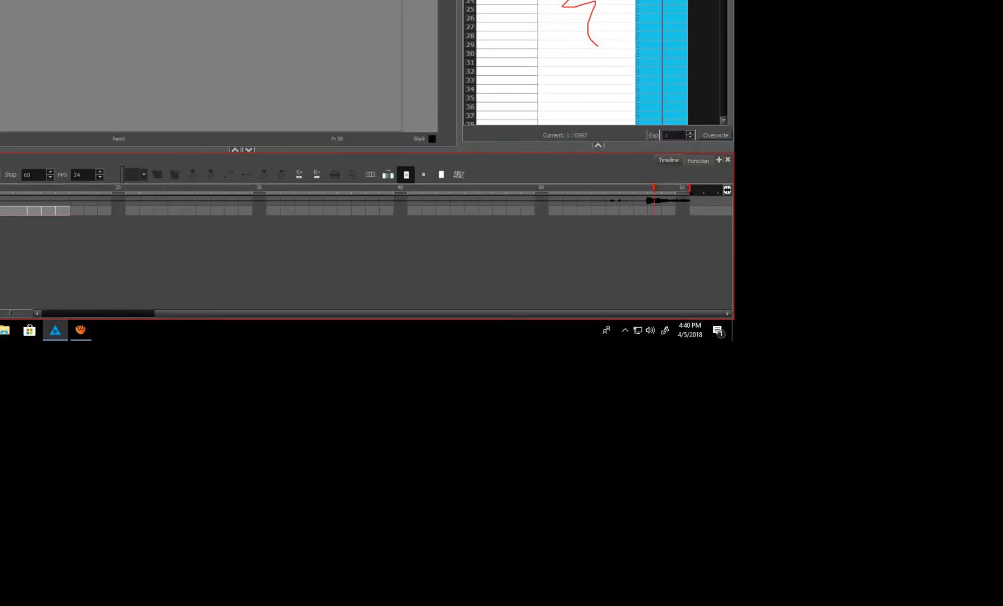
left_click_drag(654, 188, 539, 165)
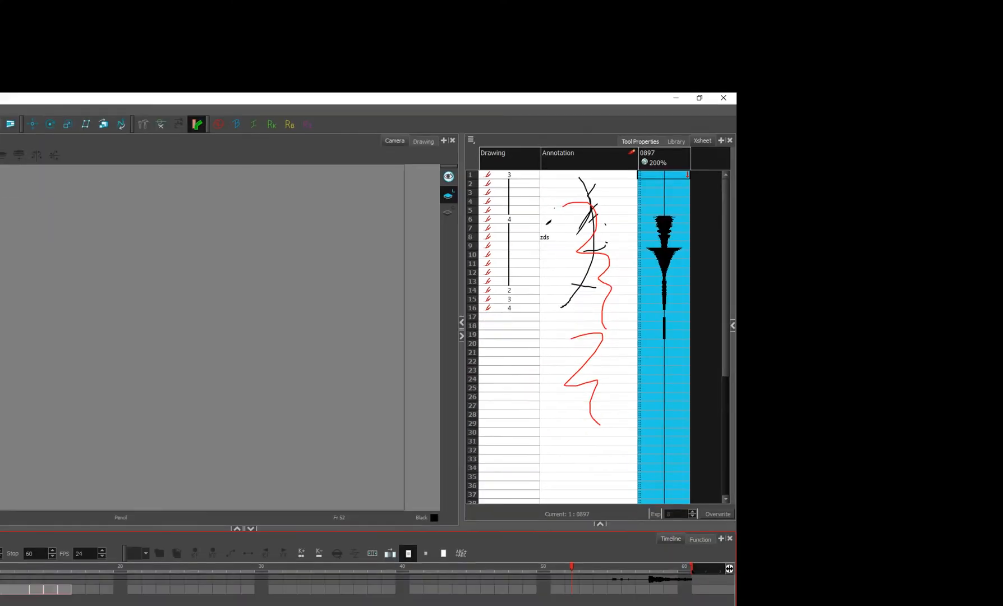
Delete the 0897 sound layer and the Drawing layer together from the timeline
left_click(794, 211)
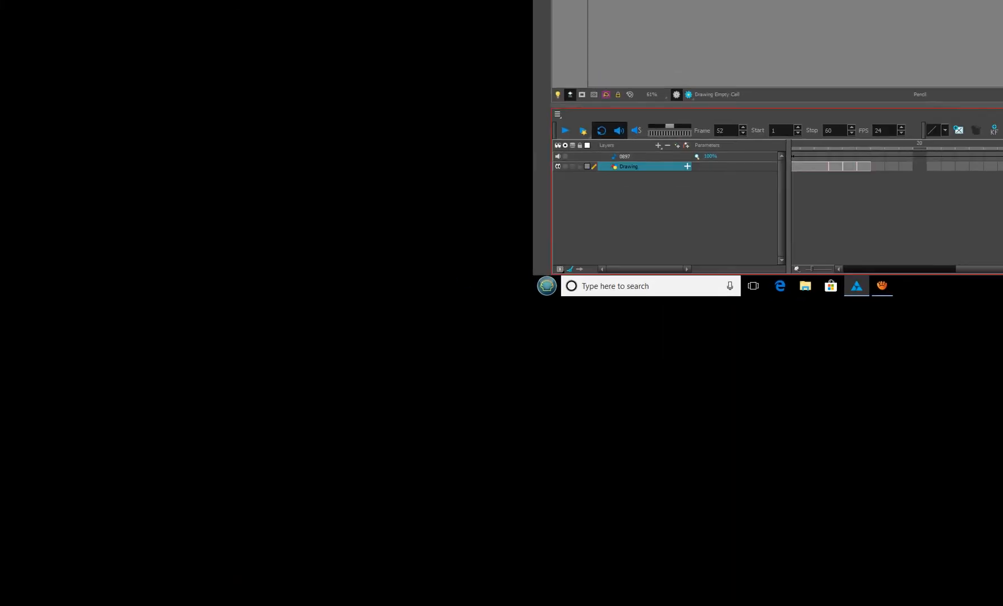
right_click(642, 168)
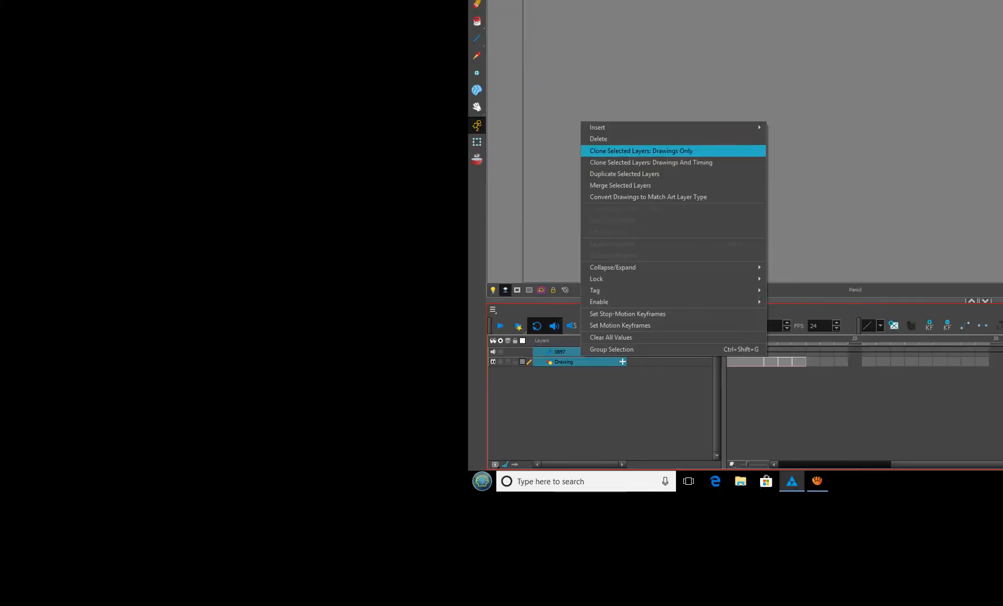
left_click(640, 139)
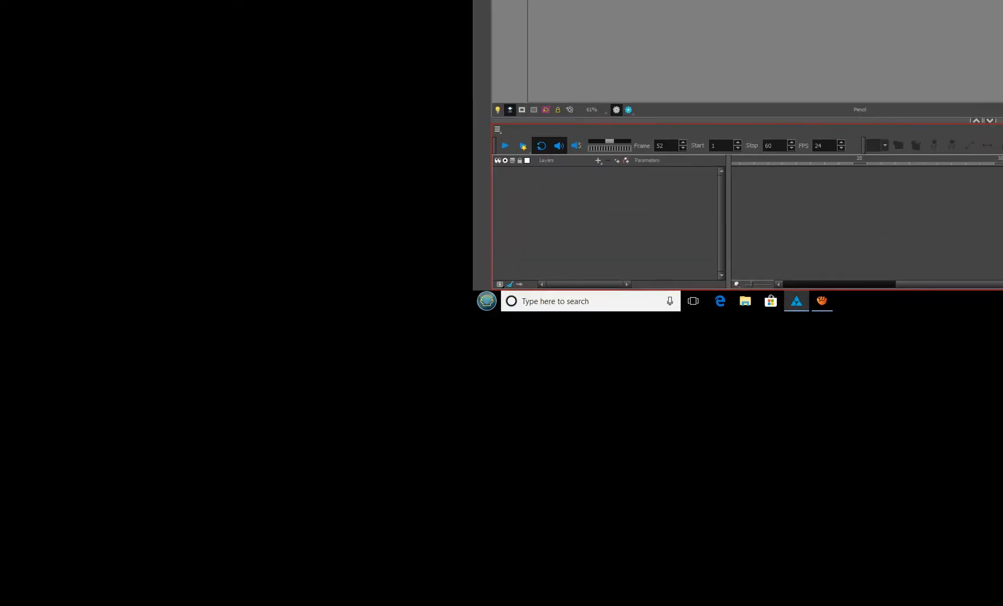
Add a vector drawing layer named Drawing and draw a small square on it with the Rectangle tool at frame 52
left_click(640, 164)
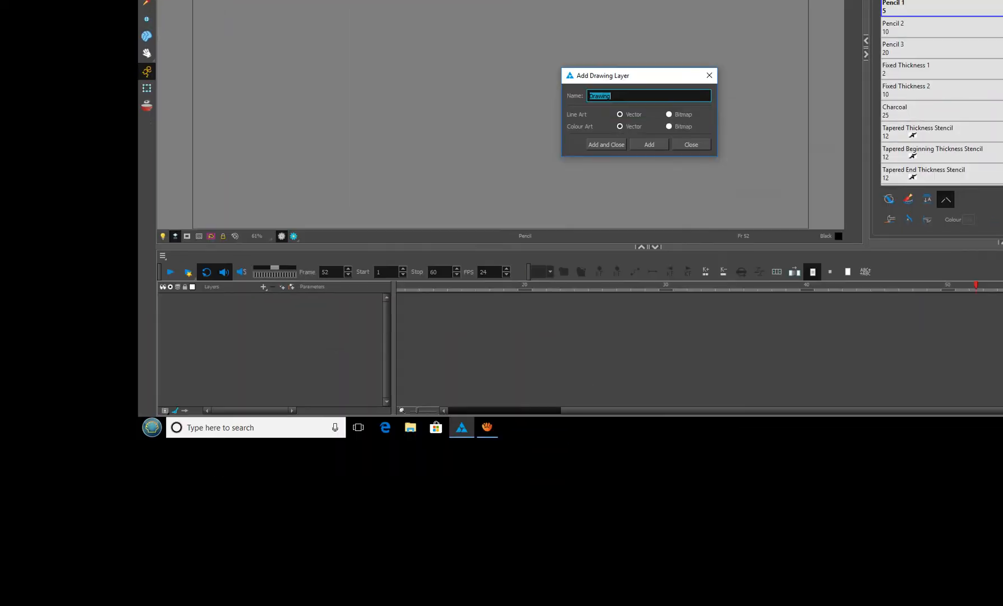
left_click(656, 168)
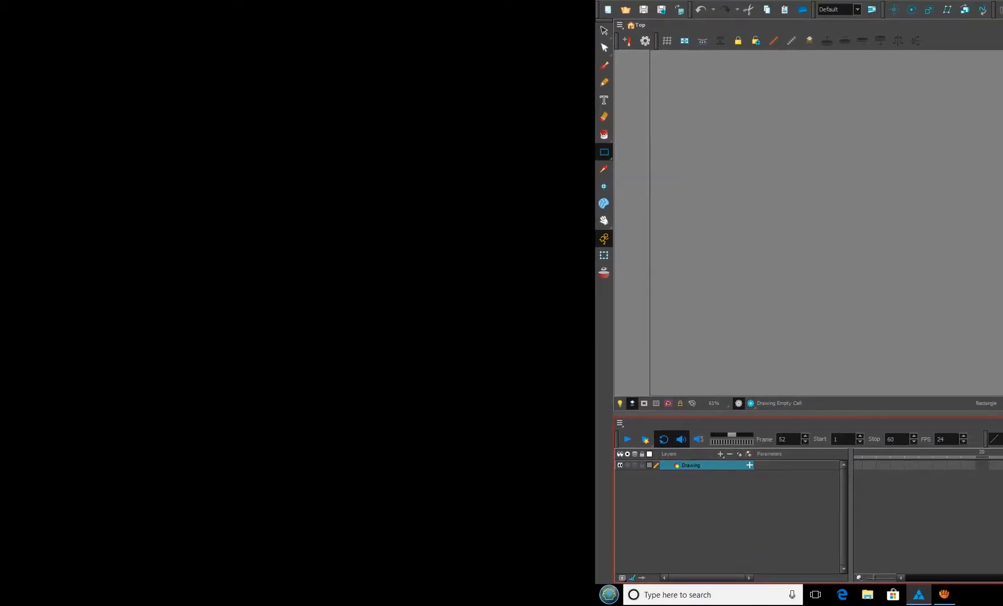
left_click_drag(673, 163, 723, 213)
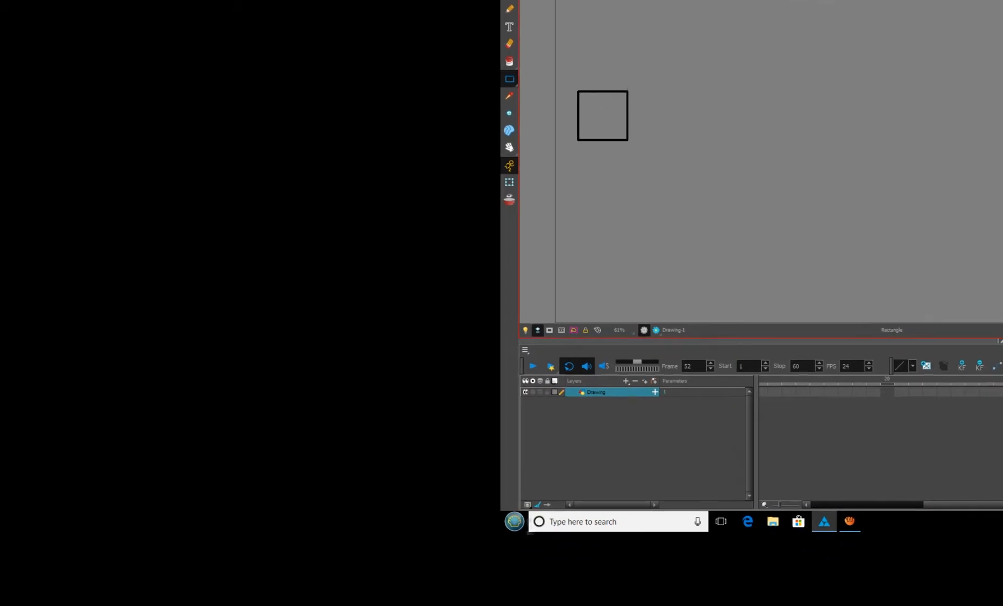
Fill the square with the Green colour from the palette using the Paint tool
left_click(509, 62)
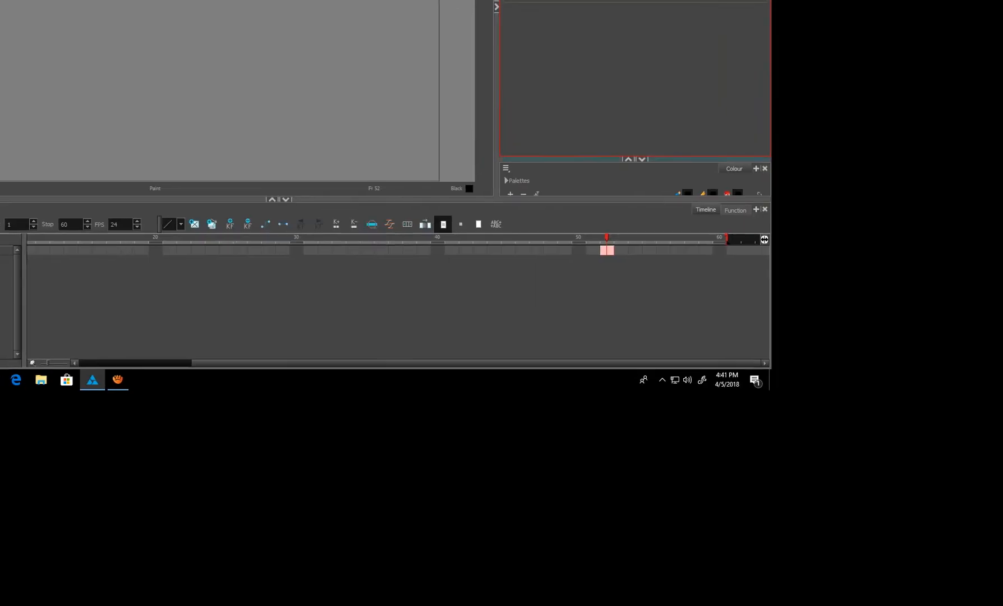
left_click_drag(654, 159, 654, 98)
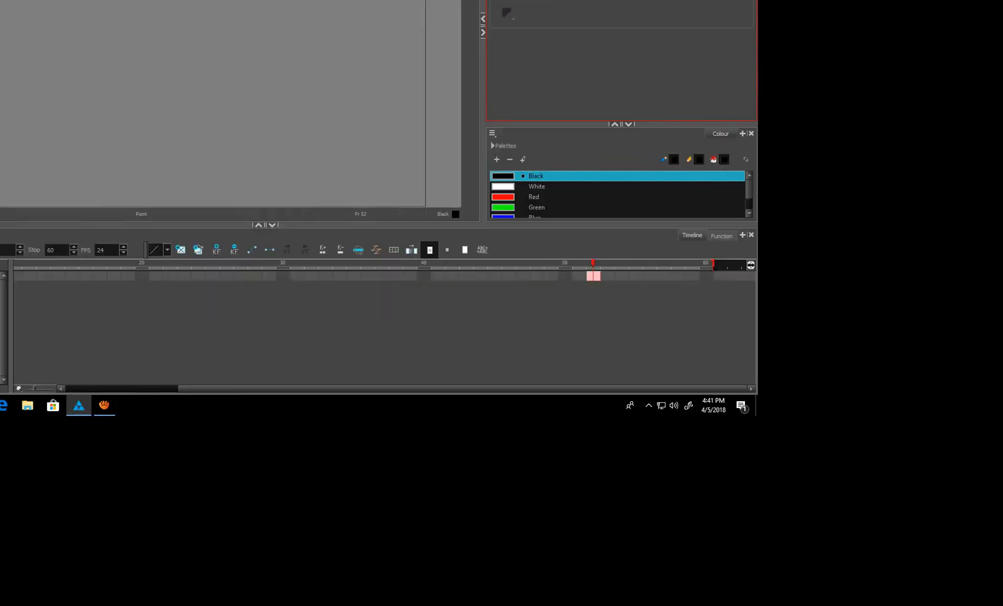
left_click(536, 207)
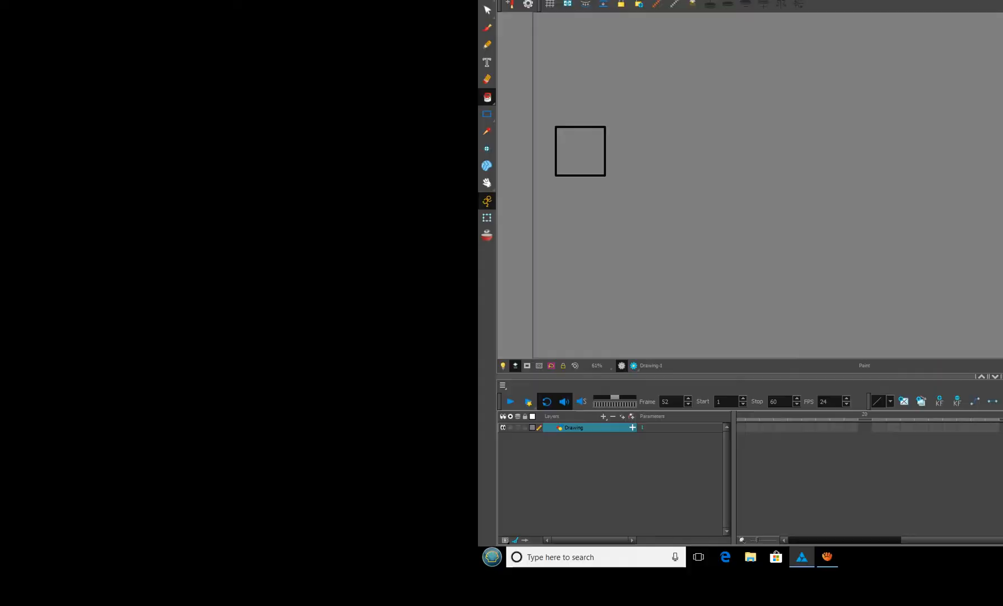
left_click(580, 151)
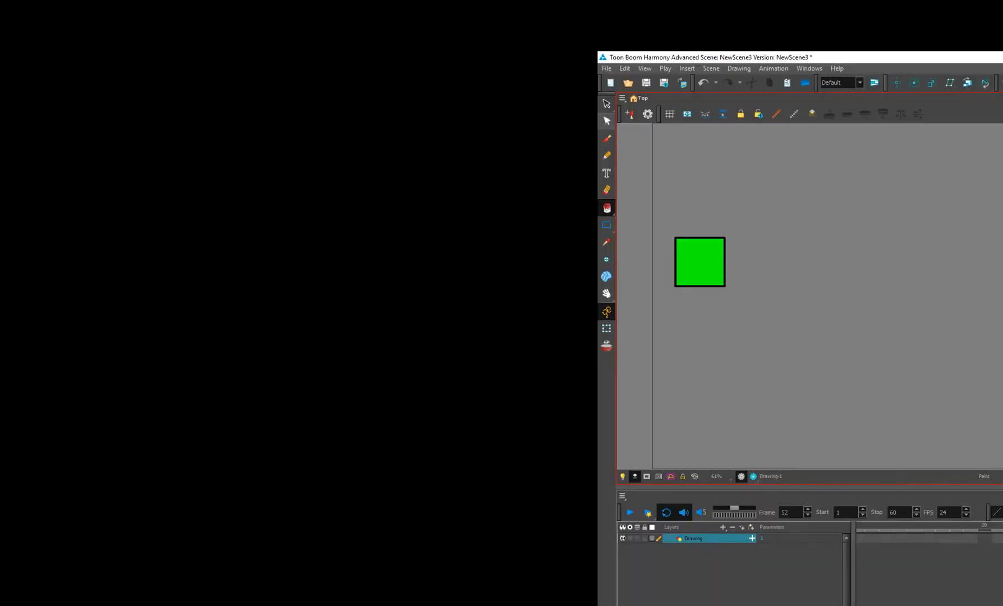
Select the green square with the Select tool and drag it to different positions on the canvas
left_click(606, 103)
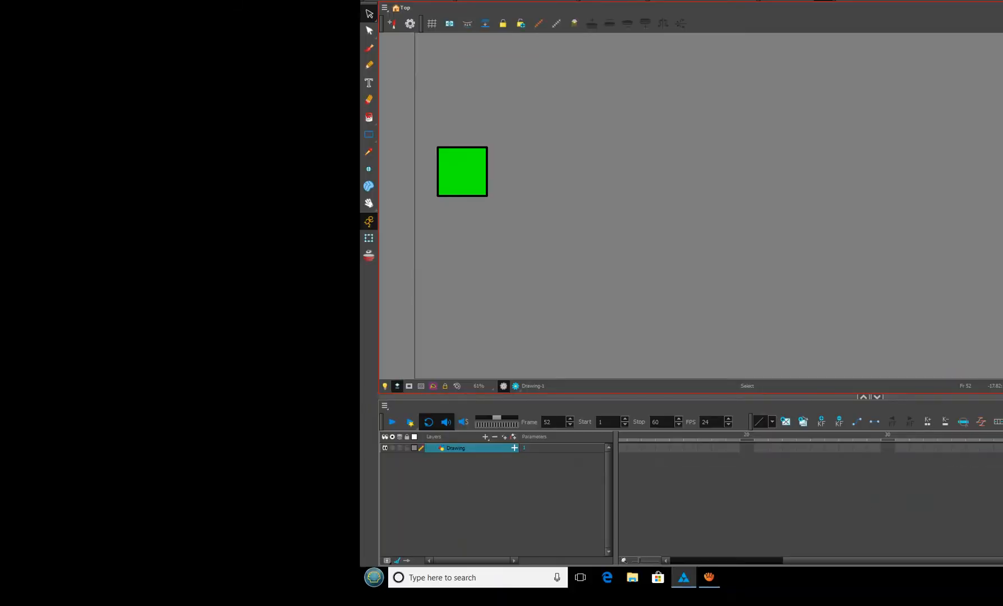
left_click(727, 326)
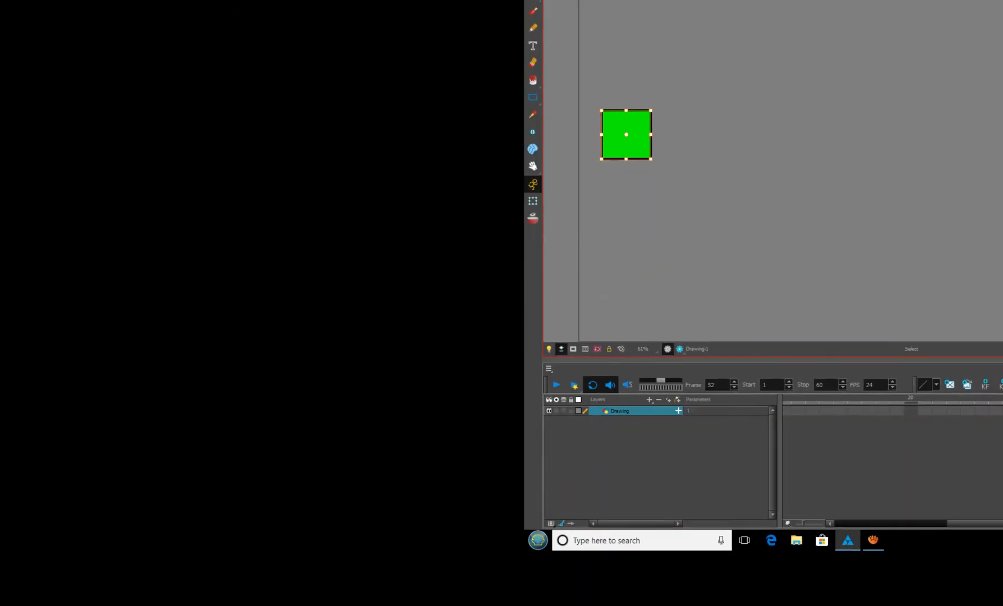
left_click_drag(609, 139, 768, 159)
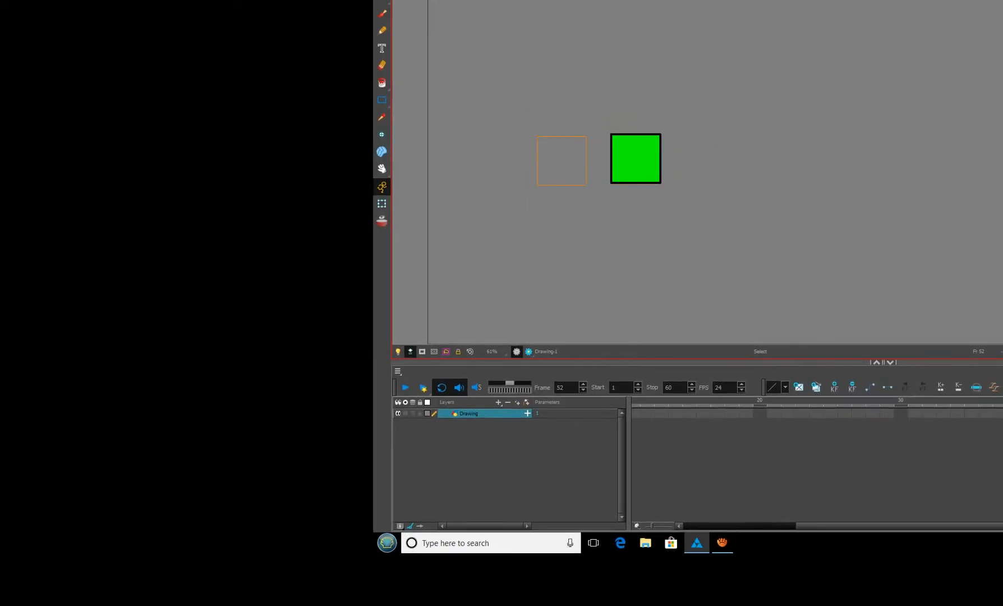
left_click_drag(561, 161, 489, 119)
left_click_drag(640, 150, 640, 147)
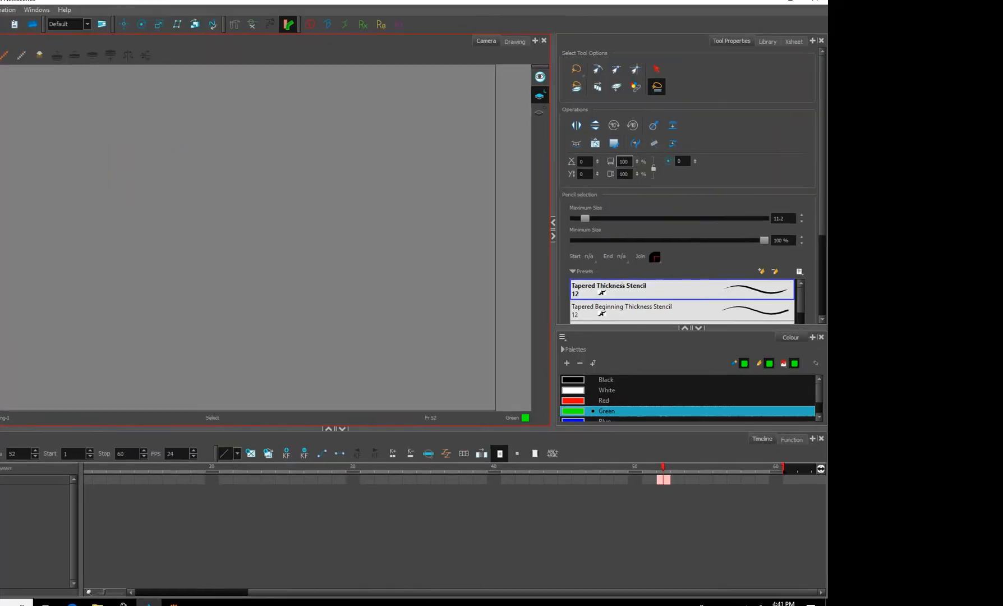
Shift the square horizontally with the X offset, then reselect it and move it slightly down and back toward the camera frame's left edge
double_click(583, 161)
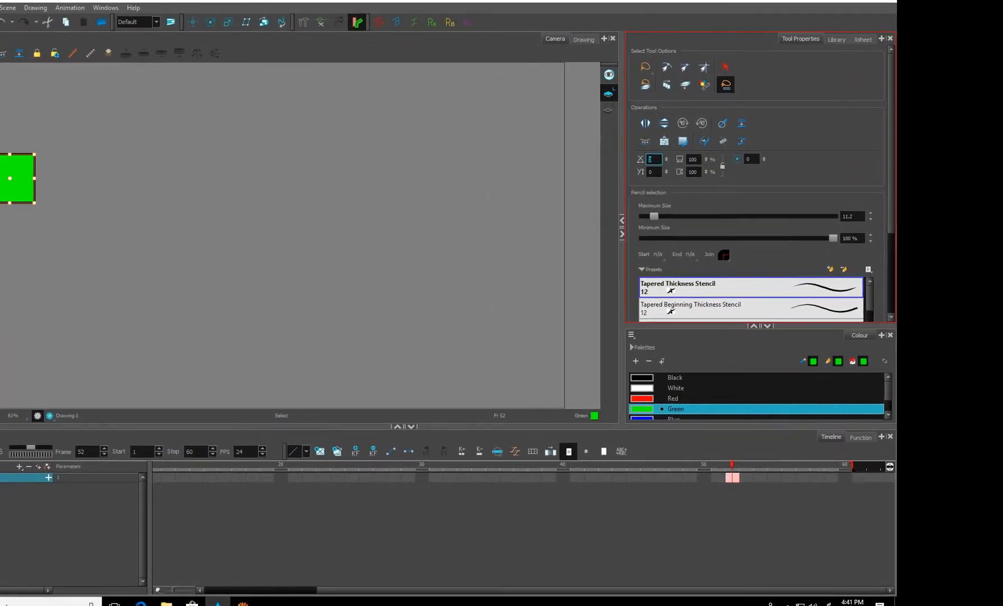
left_click(667, 158)
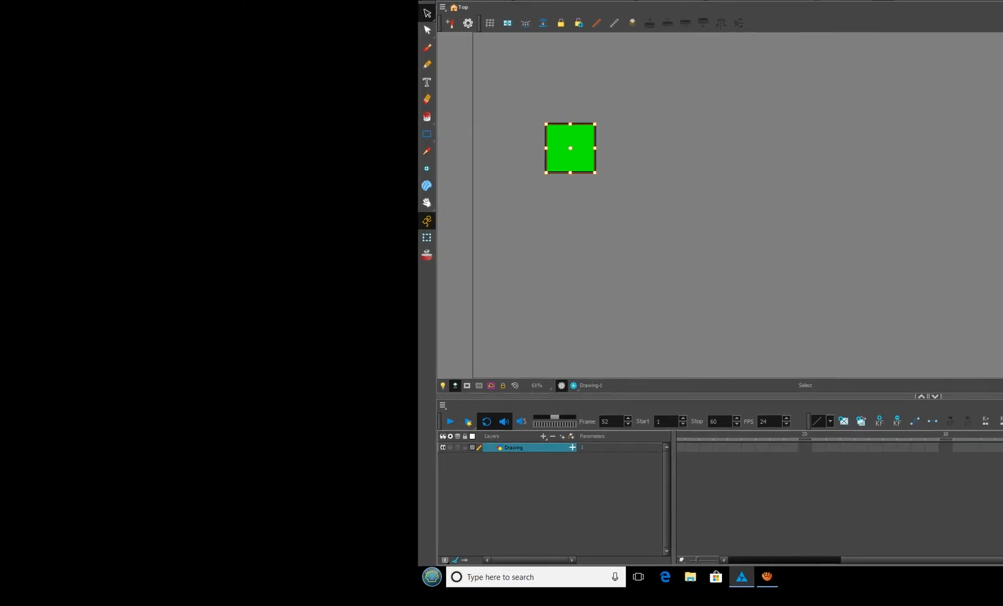
left_click(448, 319)
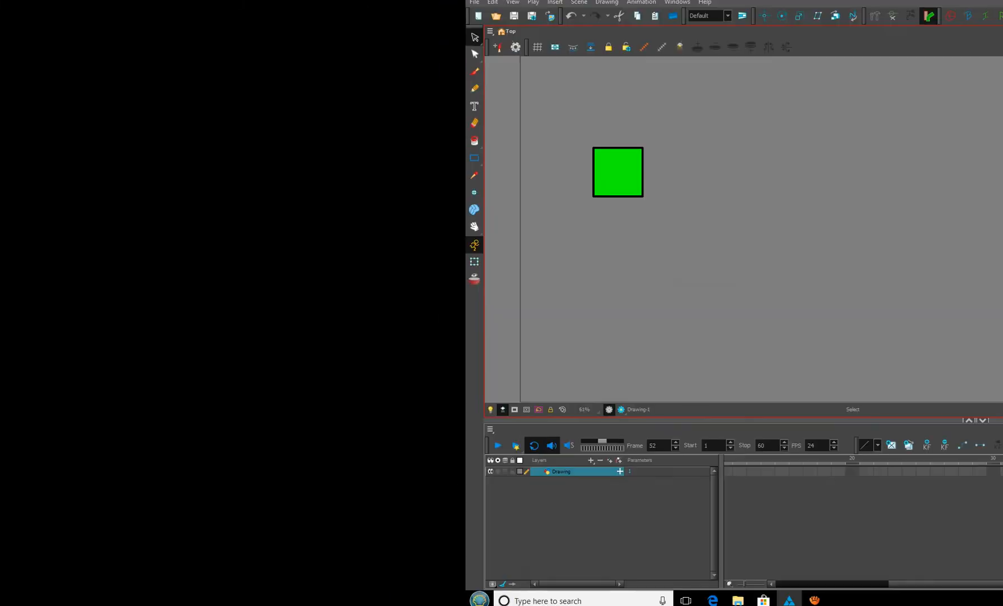
left_click(617, 173)
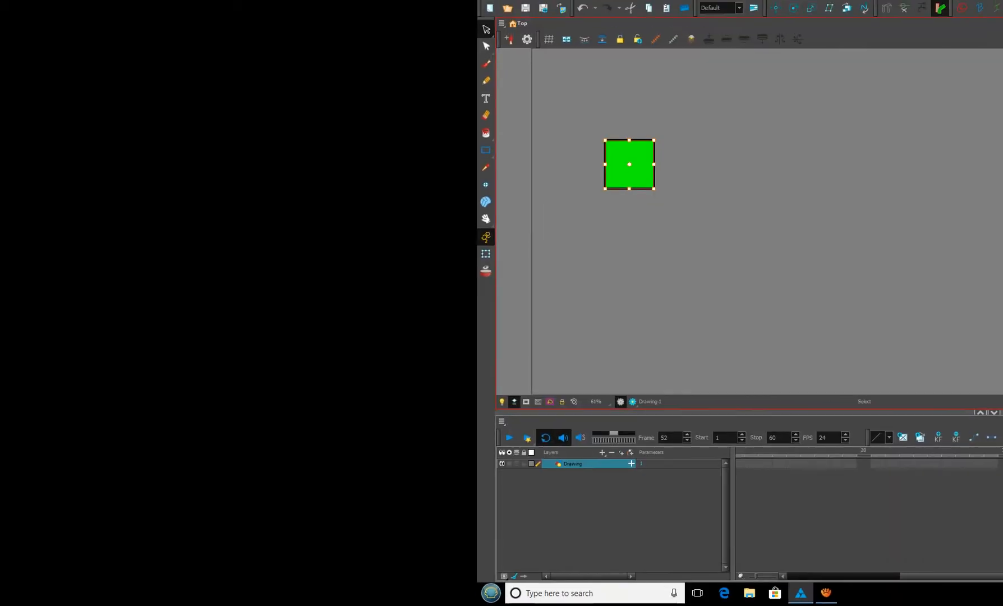
left_click_drag(633, 169, 590, 180)
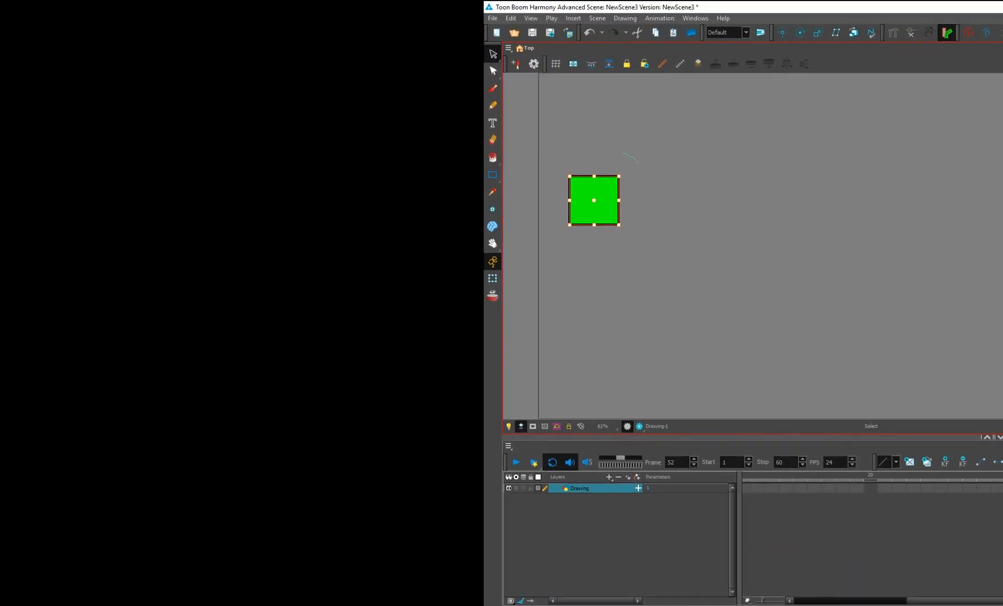
Lasso around the green square and move it to the middle of the camera frame
left_click_drag(790, 62, 747, 40)
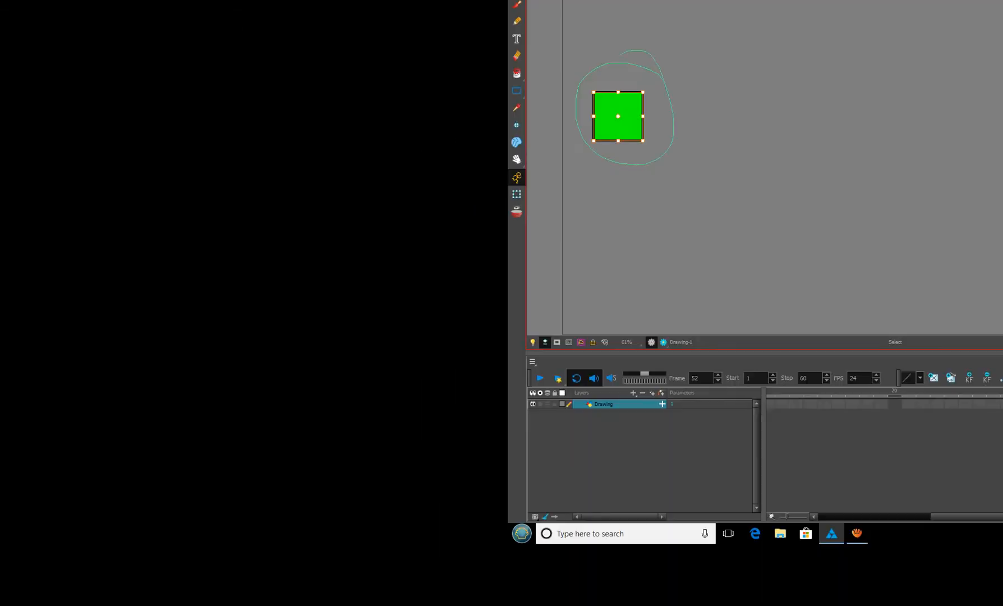
left_click_drag(620, 55, 616, 57)
left_click_drag(614, 119, 753, 131)
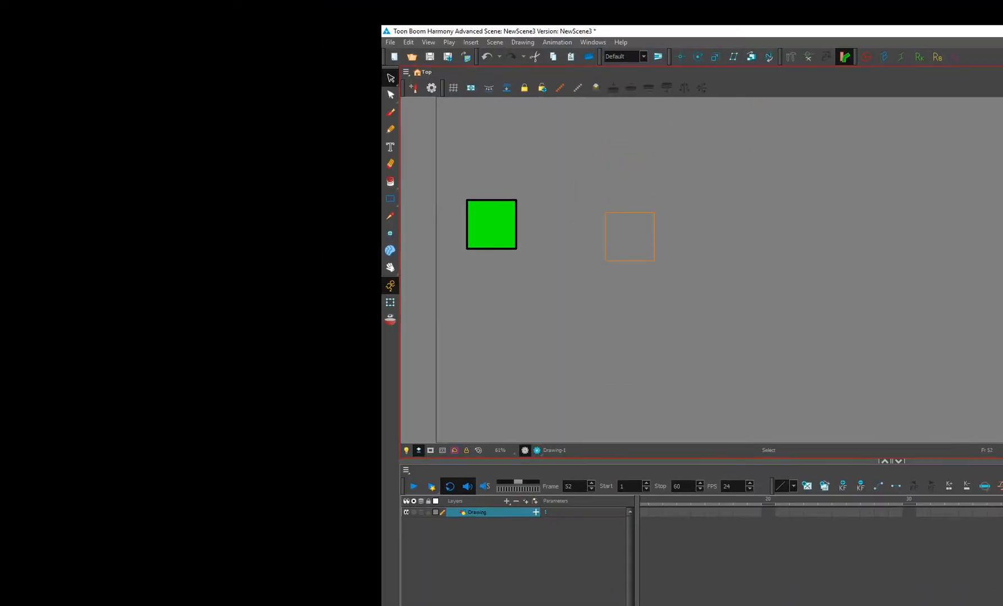
left_click_drag(629, 236, 741, 260)
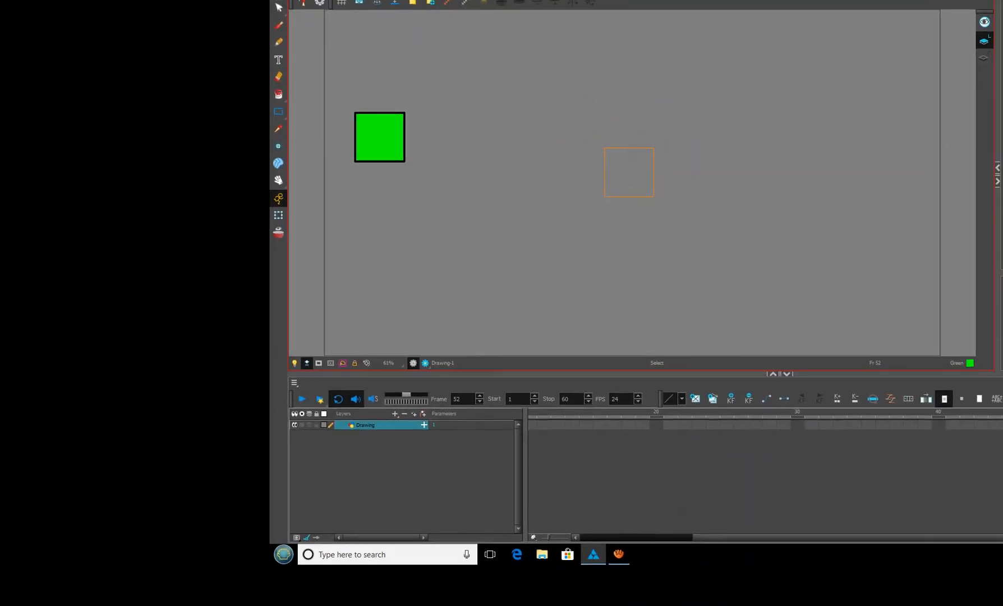
mouse_move(626, 170)
left_mouse_down()
mouse_move(636, 181)
mouse_move(635, 172)
left_mouse_up()
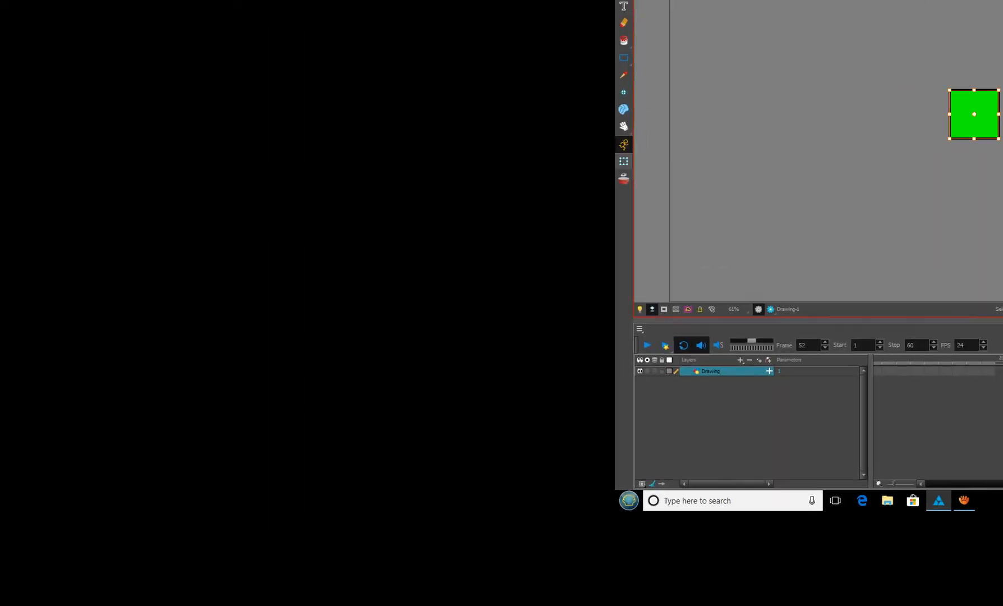
Select the green square with the Transform tool and scale it up evenly from its corner handles
left_click(632, 160)
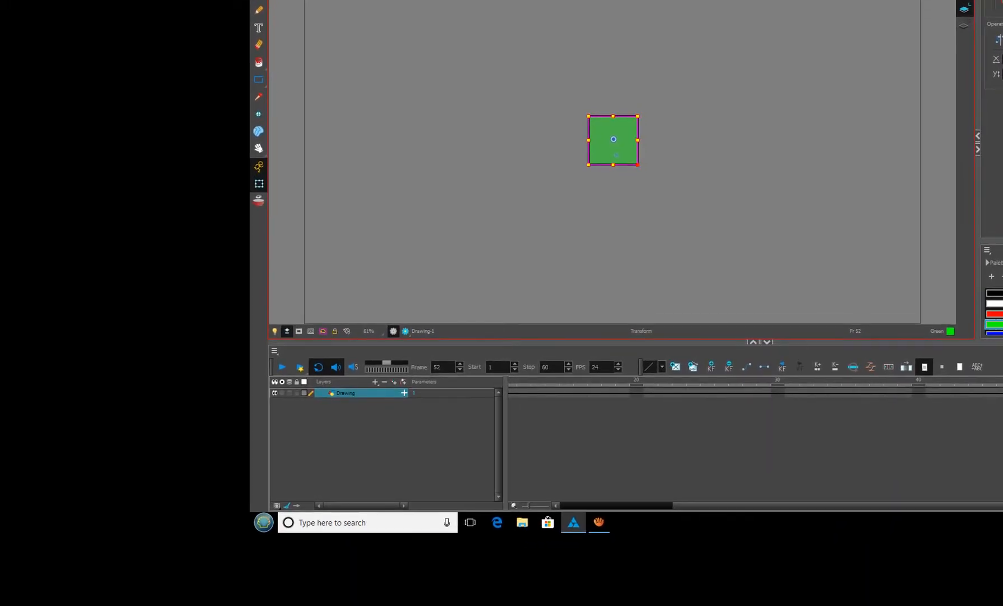
left_click_drag(637, 165, 682, 211)
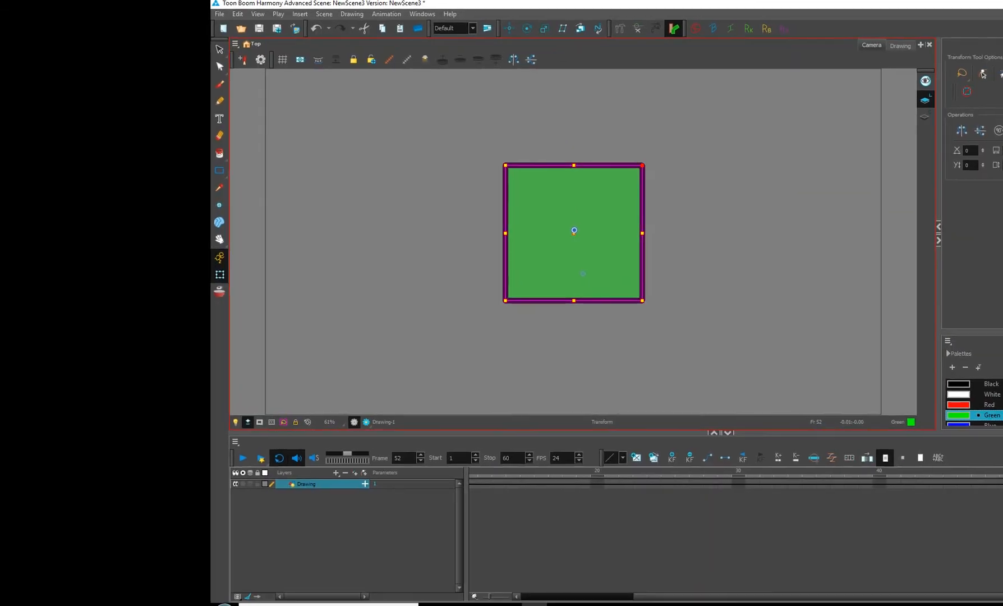
mouse_move(641, 165)
left_mouse_down()
mouse_move(659, 176)
mouse_move(625, 178)
mouse_move(639, 163)
left_mouse_up()
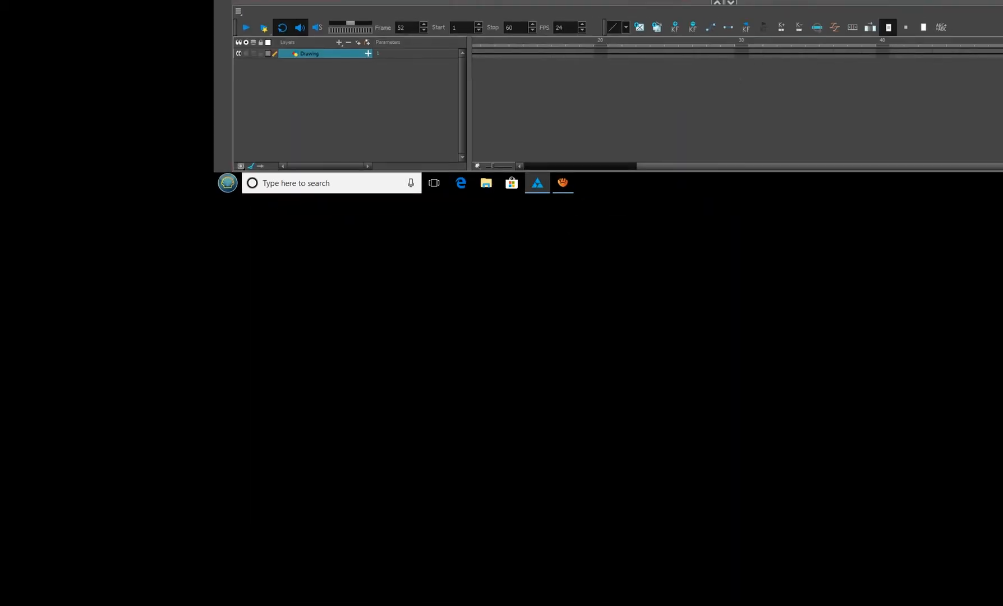
Extend the drawing's exposure back to frame 1 and place its keyframe on frame 1
left_click_drag(729, 180, 615, 180)
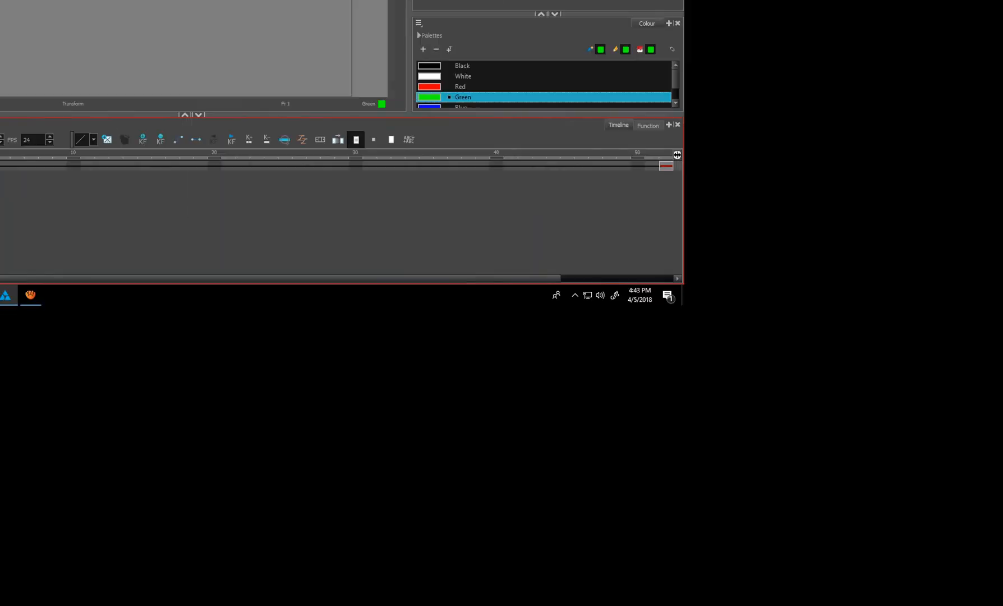
left_click(960, 186)
left_click_drag(960, 185, 932, 185)
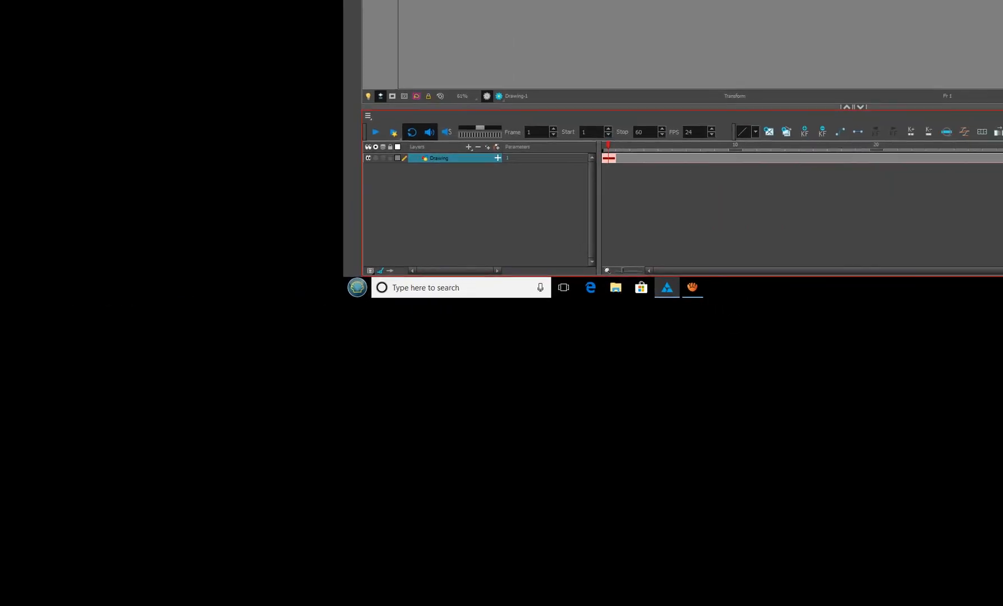
left_click(477, 197)
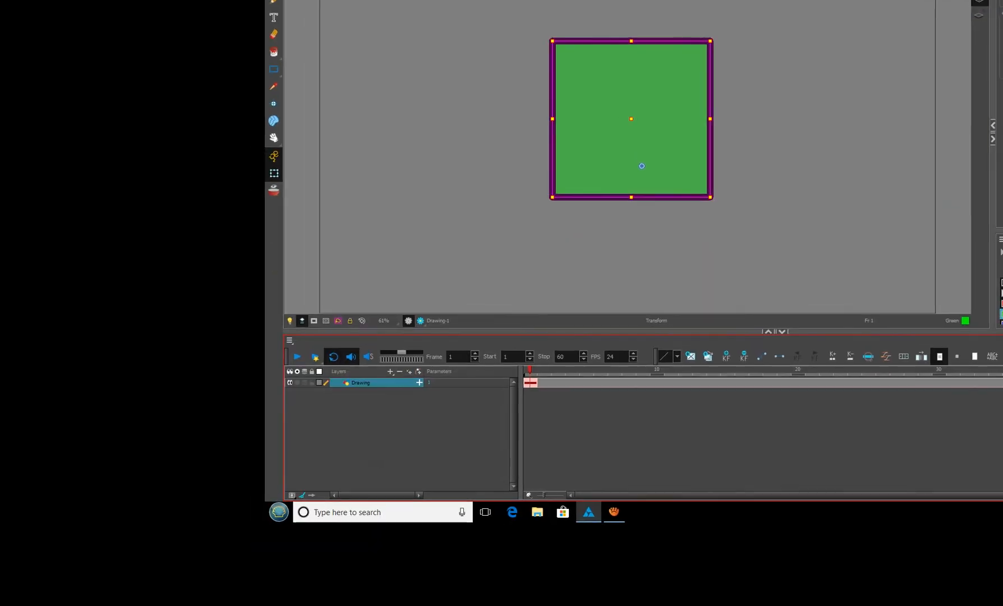
Try an oversized corner scaling of the square, undo it, and move the pivot point to the square's centre
left_click_drag(549, 192, 998, 77)
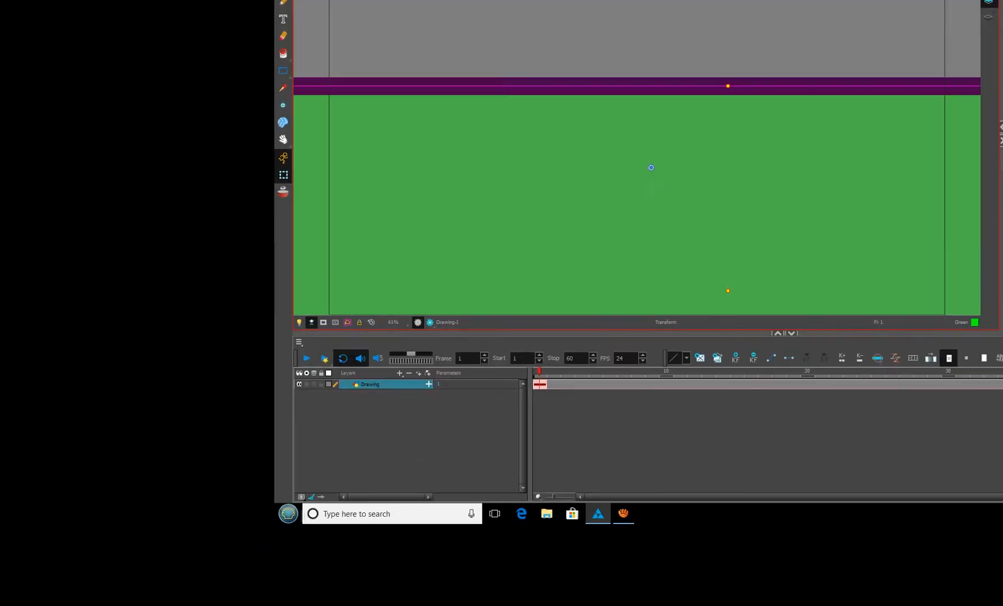
key("ctrl+z")
left_click_drag(641, 165, 630, 118)
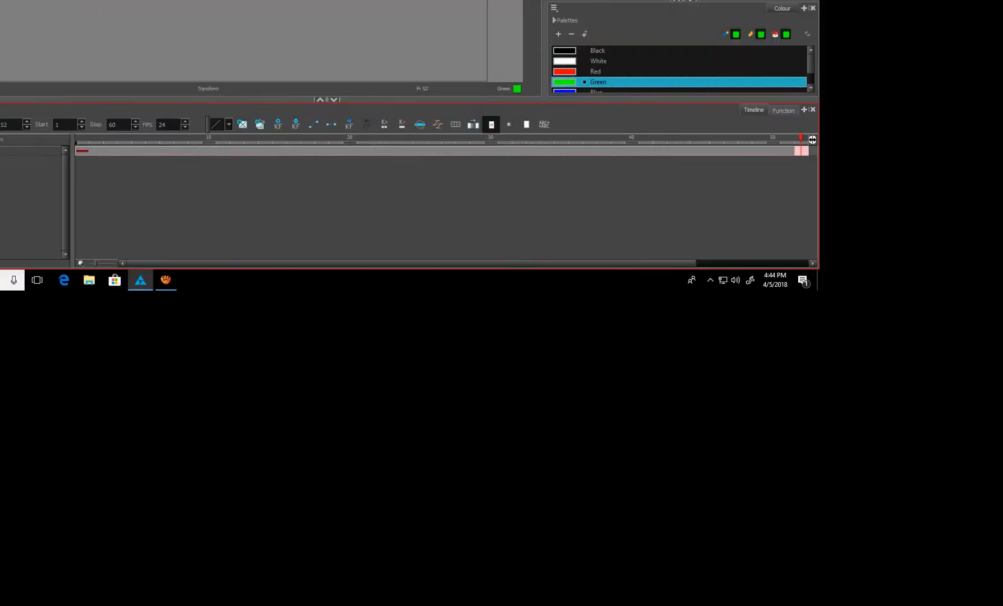
At frame 20, also set as the stop frame, turn on Animate mode and move the square to the right side of the camera frame
left_click(771, 162)
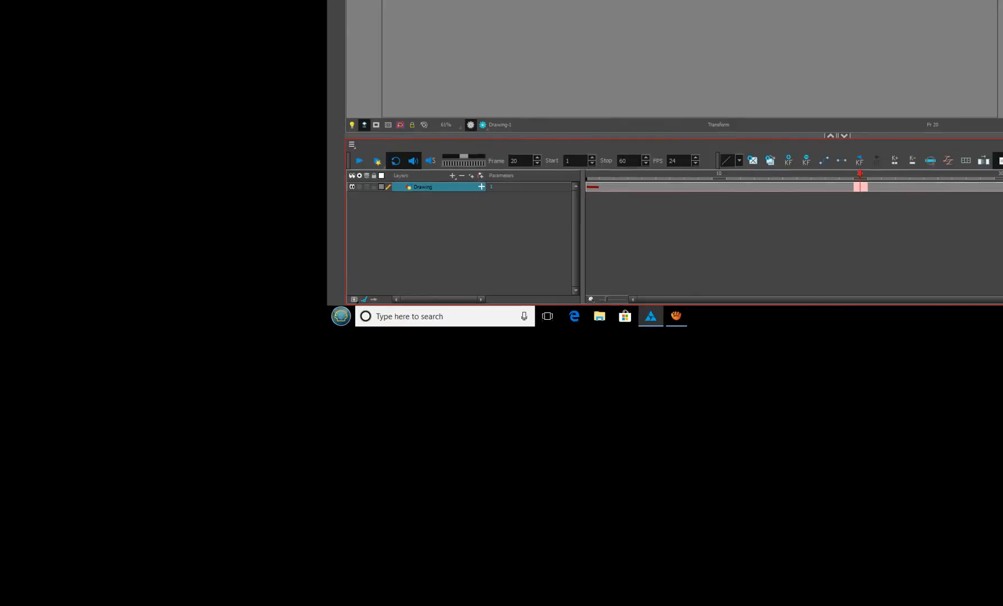
left_click(641, 163)
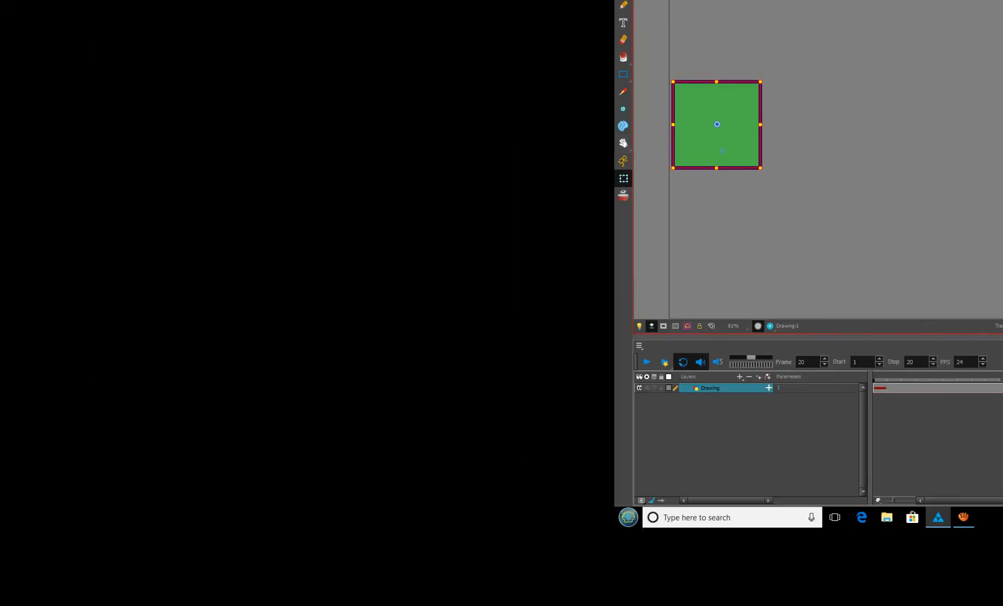
left_click(623, 161)
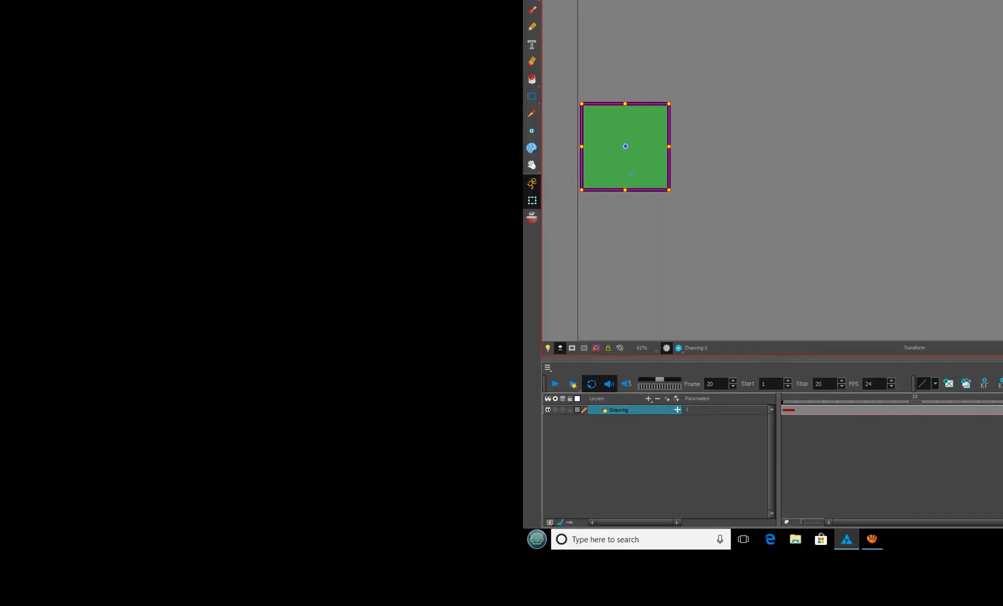
left_click_drag(722, 150, 1002, 150)
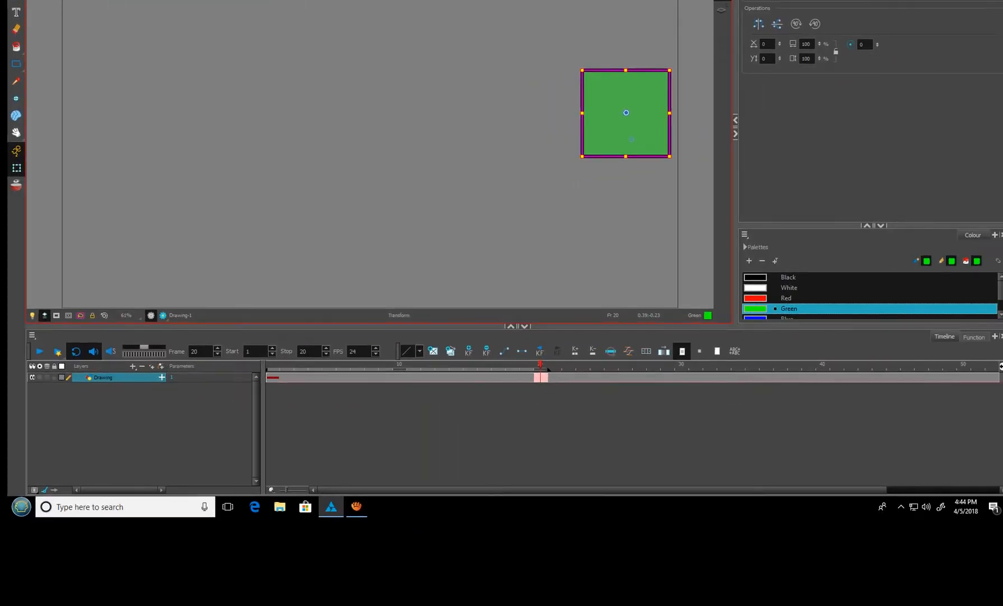
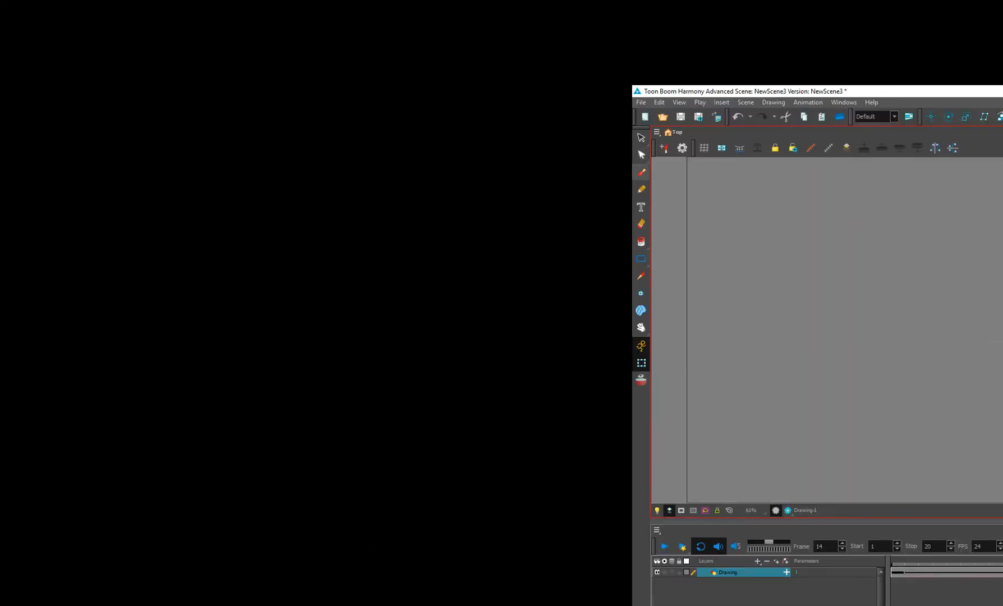
Deselect the square, switch to the Hand and Zoom tools, and reset the camera view
key("Escape")
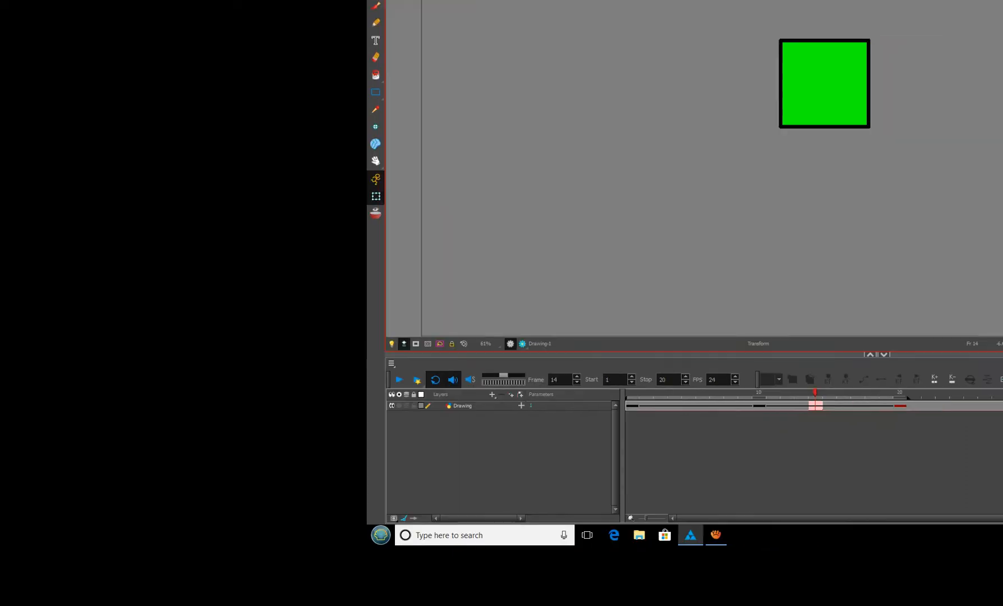
key("alt+z")
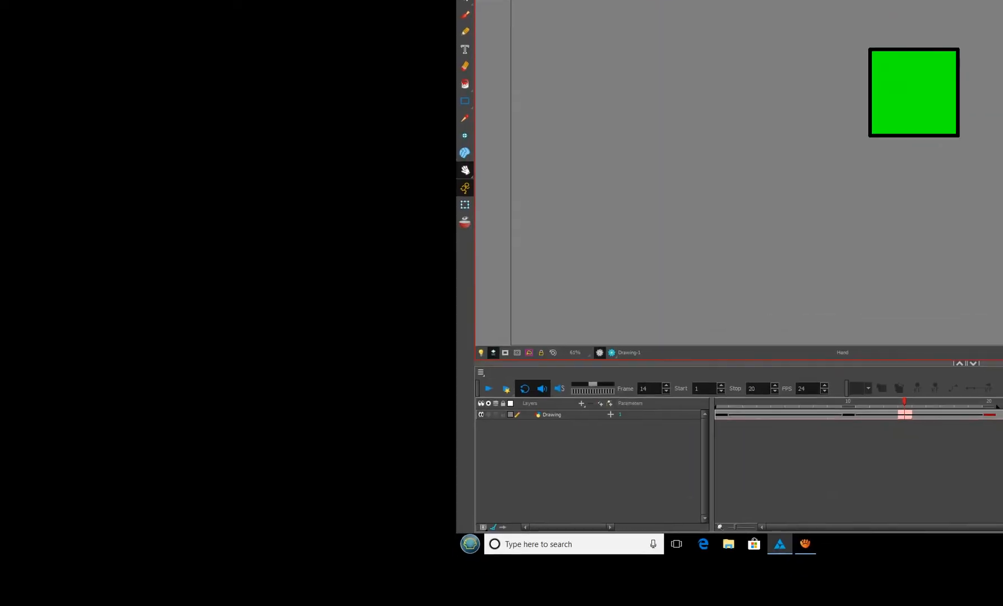
key("space")
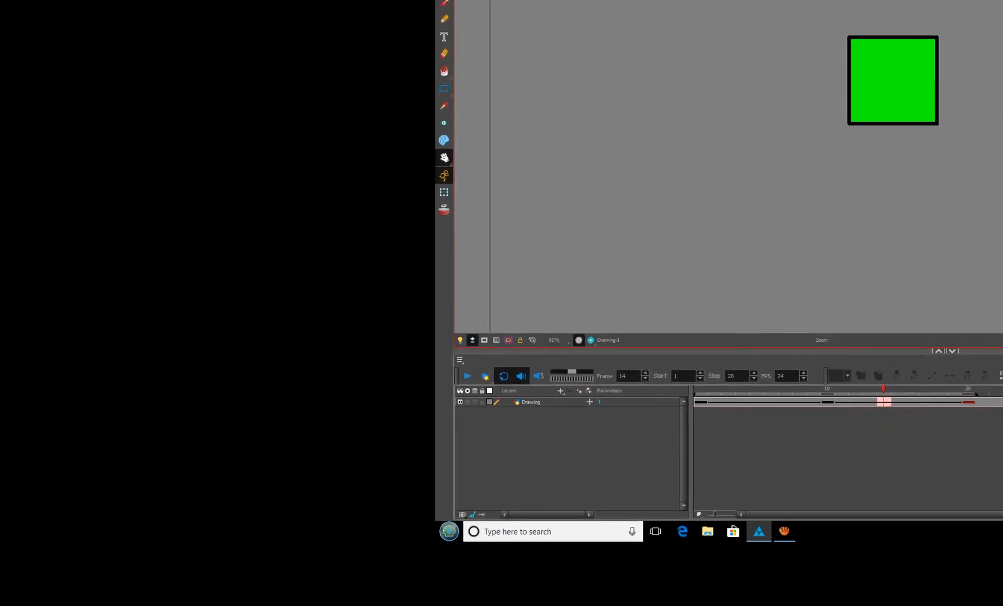
key("shift+m")
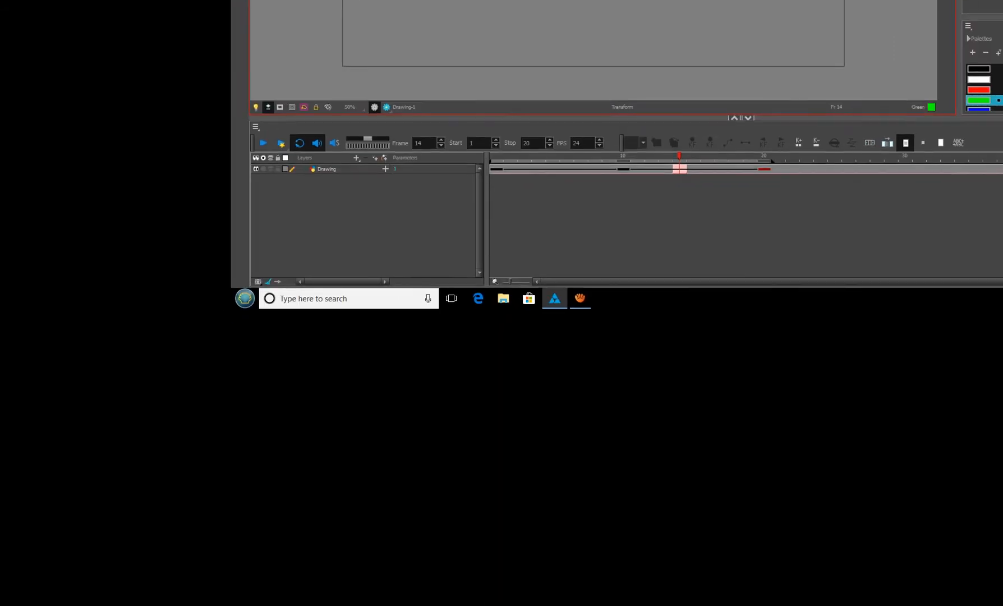
Select the Drawing layer at frame 10, expand its parameters and go through the Position, Rotation and Scale functions
left_click(553, 275)
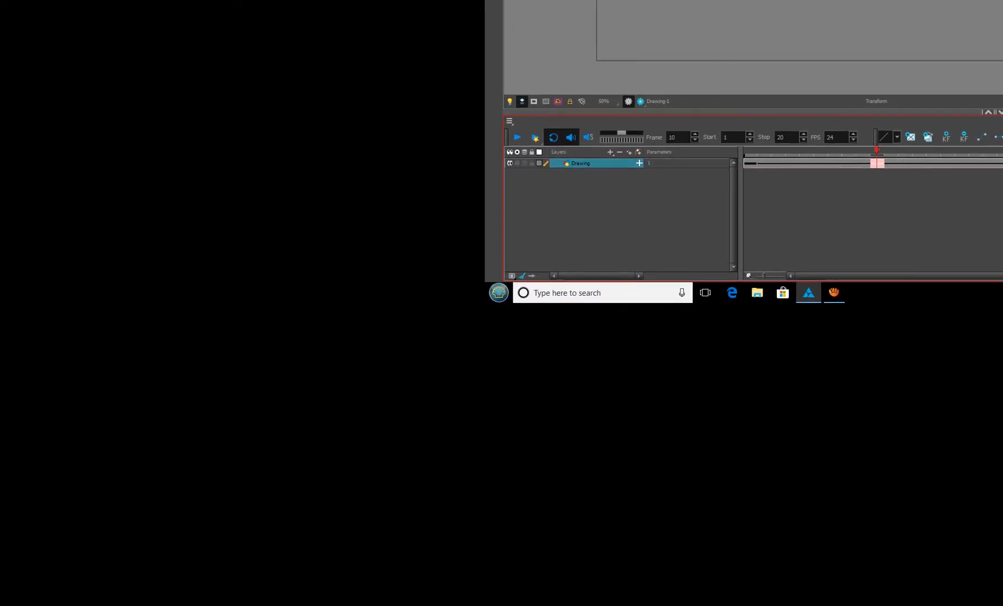
left_click(639, 165)
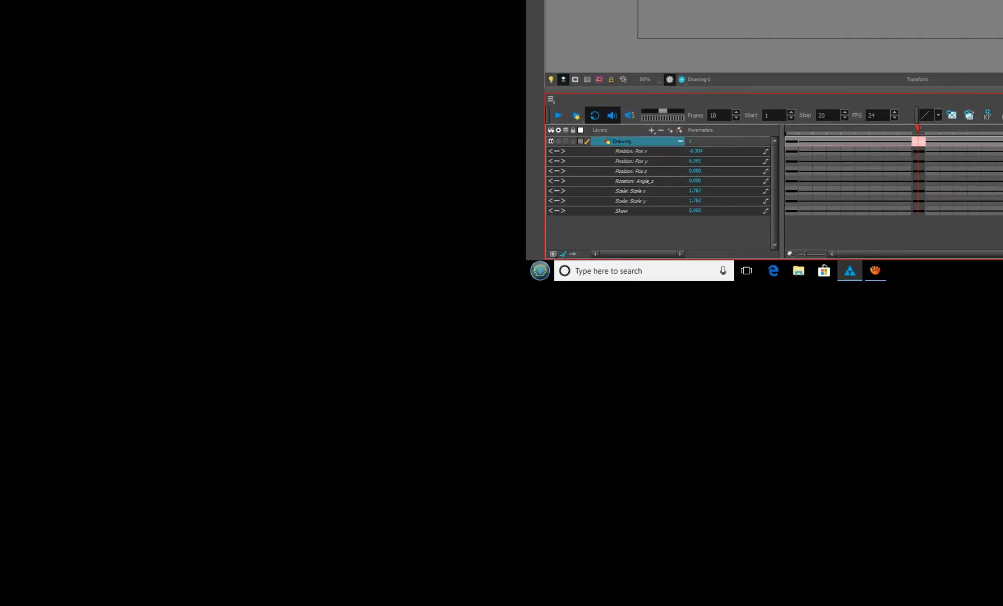
left_click(633, 153)
left_click(633, 163)
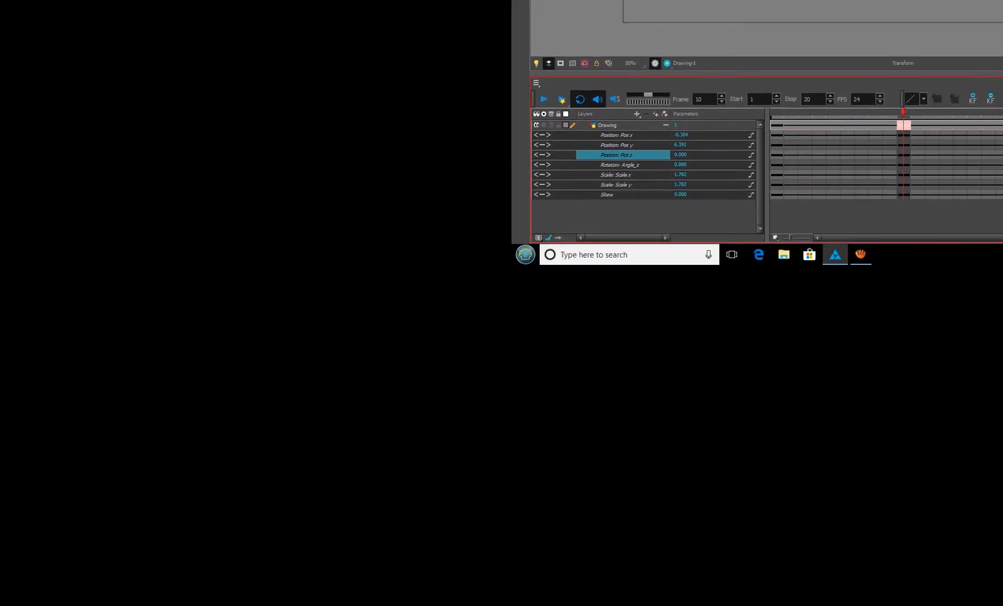
left_click(619, 165)
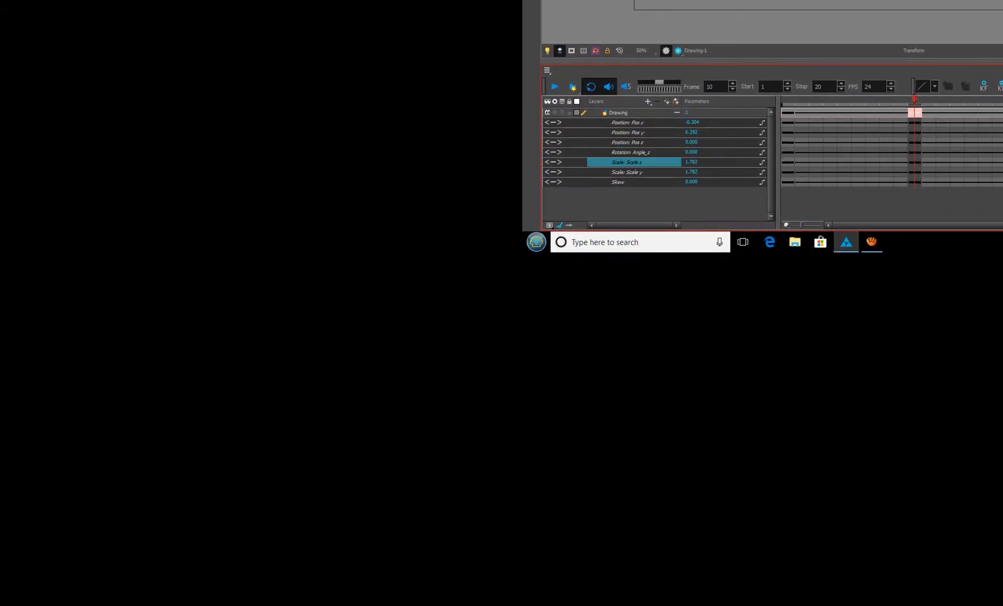
left_click(627, 162)
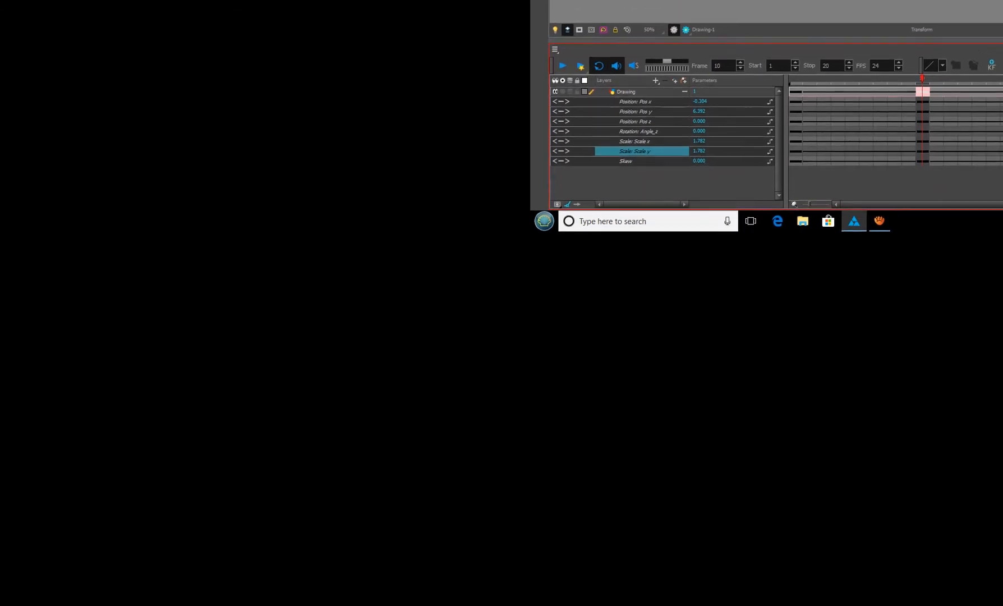
Try a Skew value of 56 on the Drawing layer at frame 10 and revert it
left_click(618, 172)
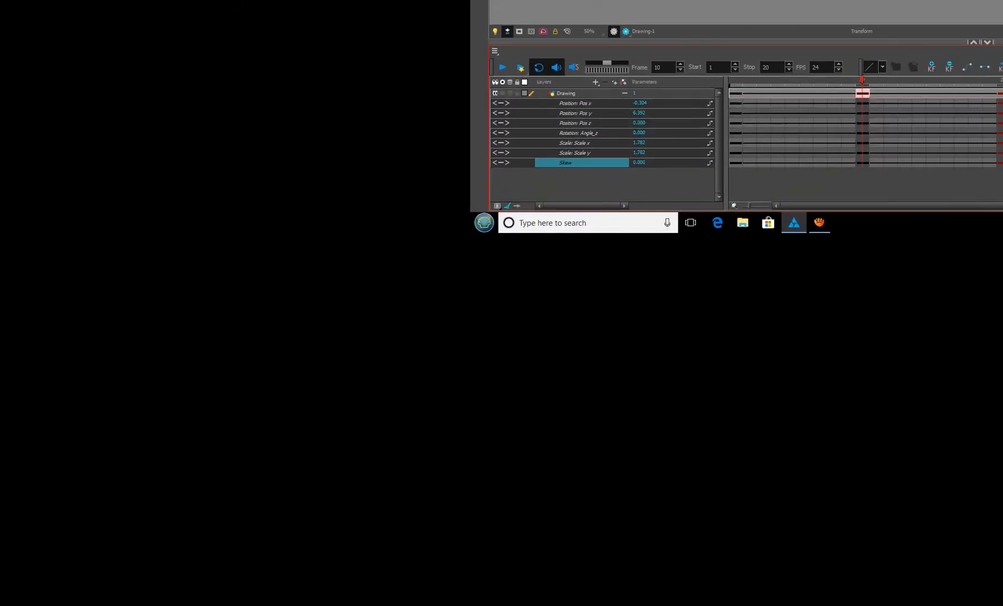
left_click(560, 97)
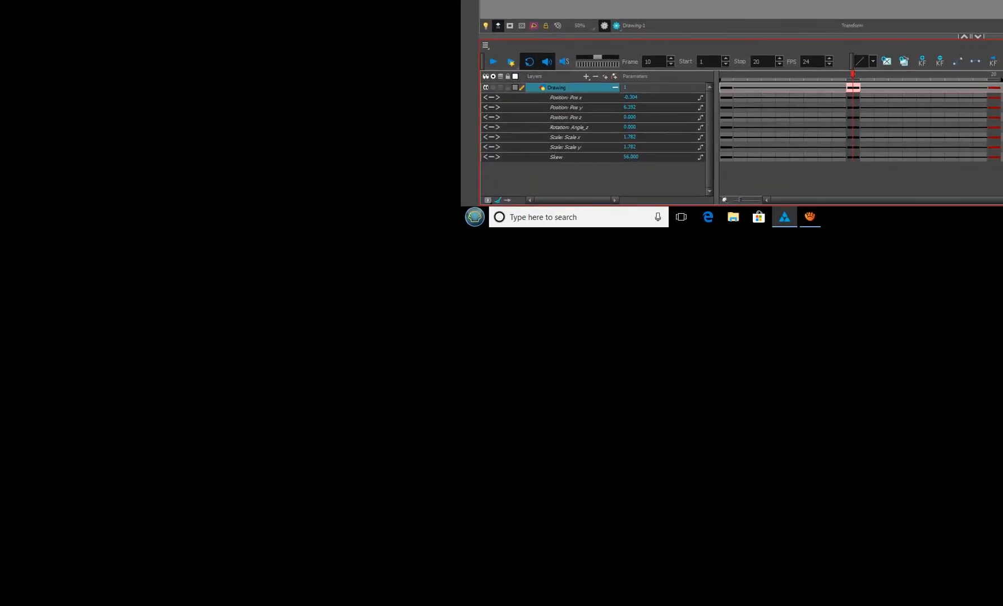
left_click(565, 96)
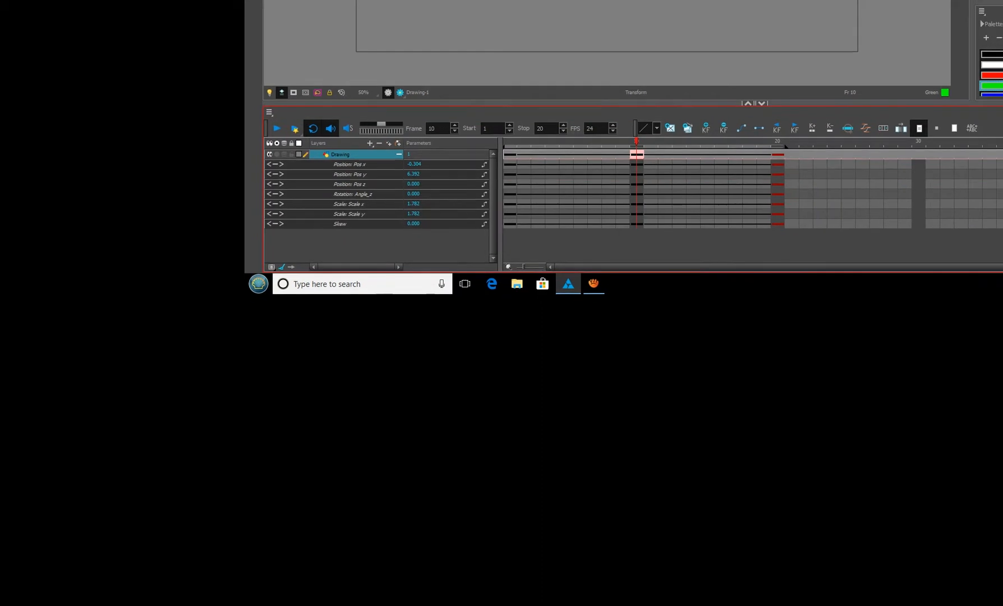
Delete the Drawing layer's keyframe at frame 10
key("comma")
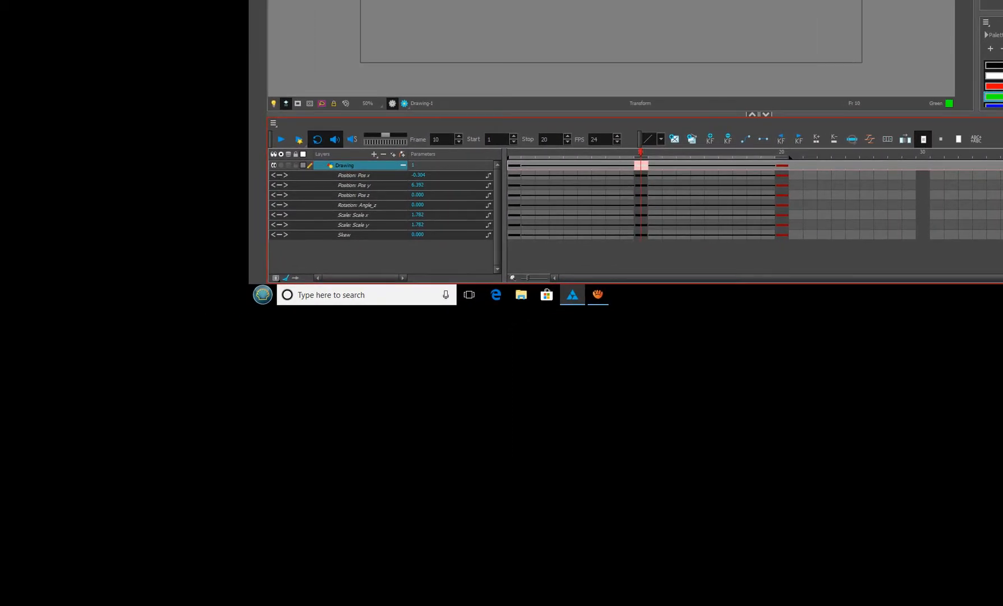
key("Delete")
key("ctrl+z")
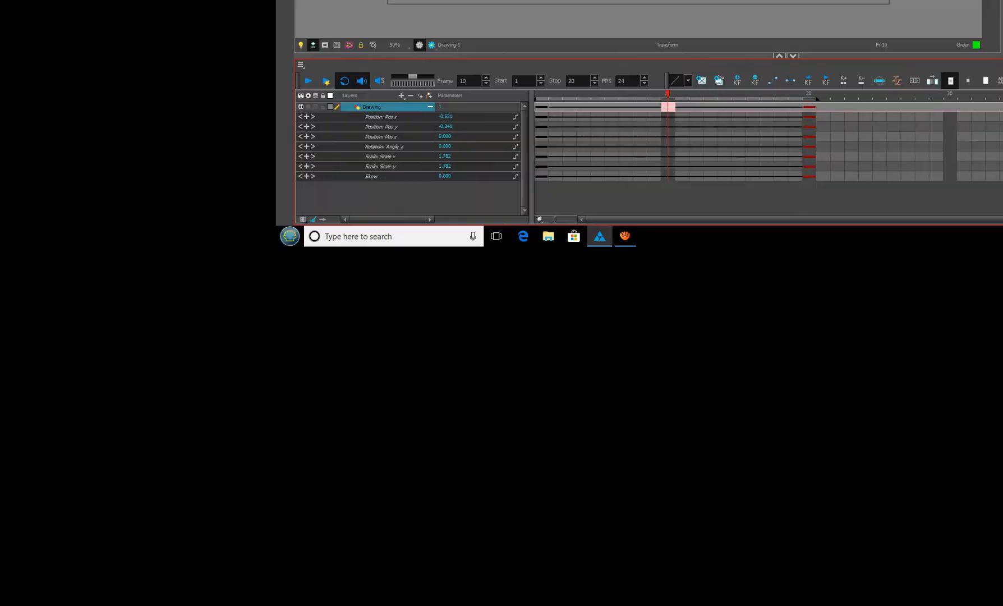
left_click(642, 164)
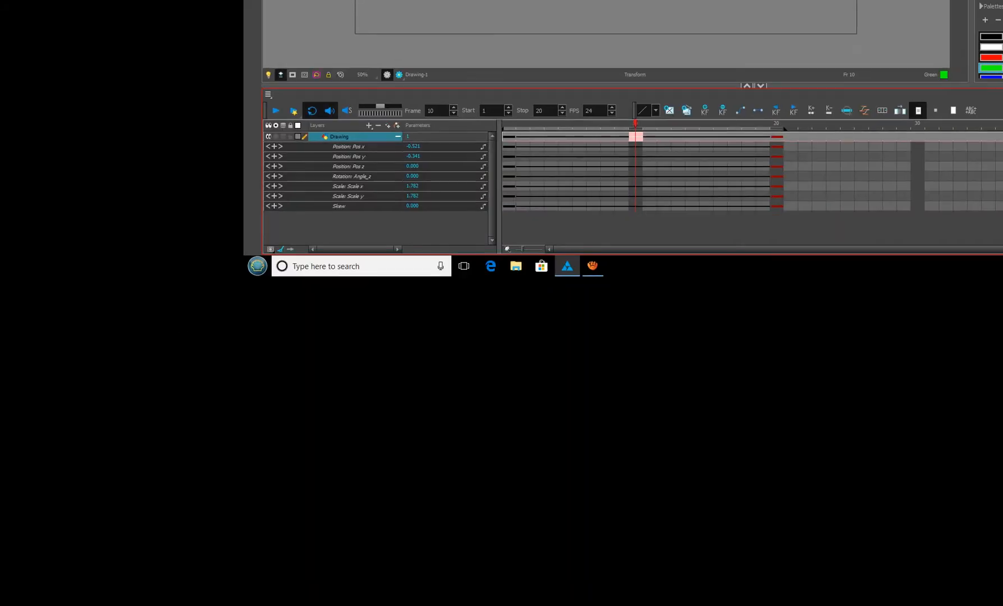
At frame 10, set the Drawing layer's Scale x to 2.732 and Scale y to 2.482
left_click(581, 86)
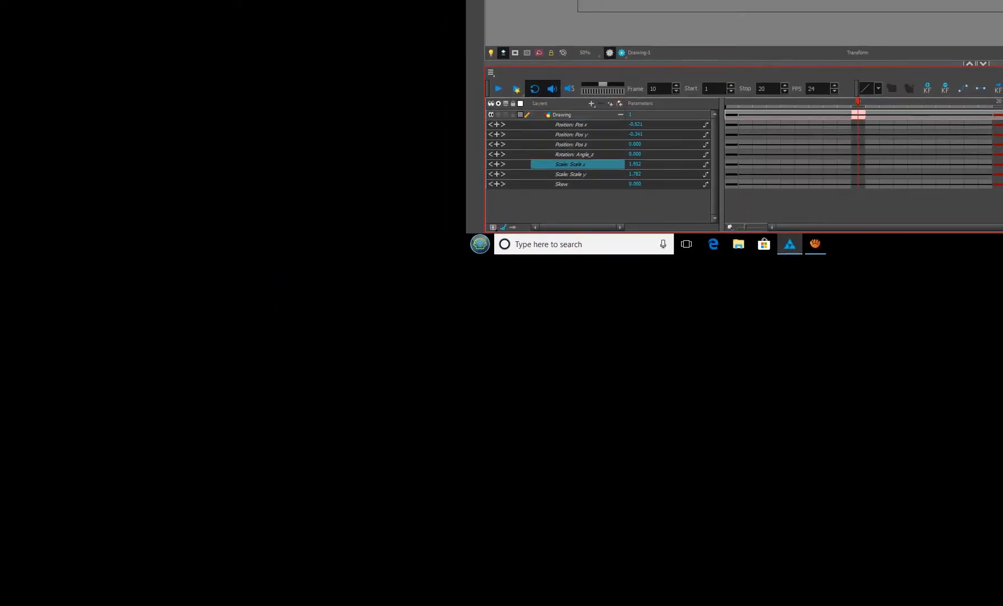
key("ctrl+shift+z")
key("ctrl+z")
key("ctrl+shift+z")
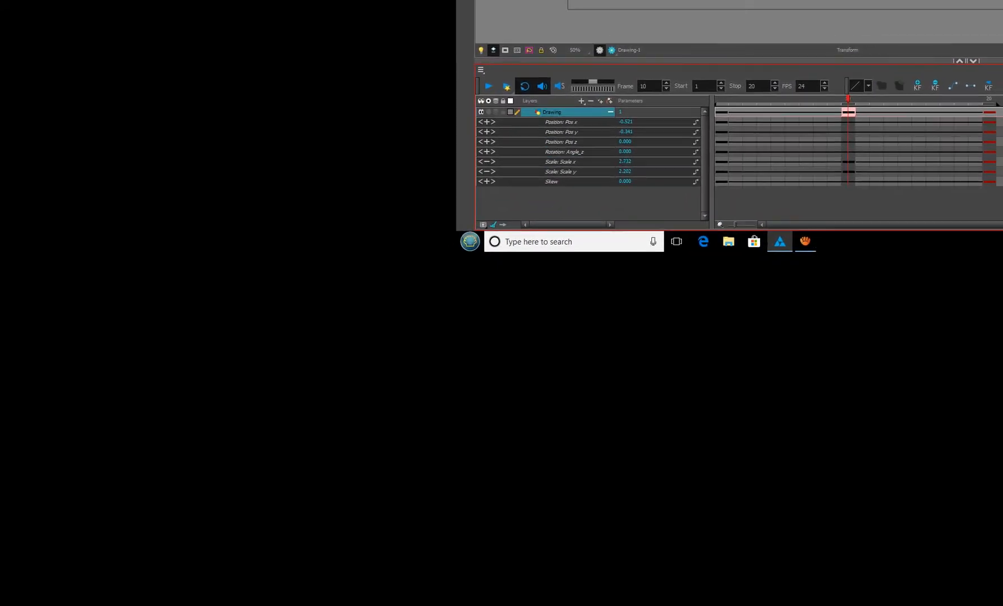
left_click_drag(625, 172, 640, 172)
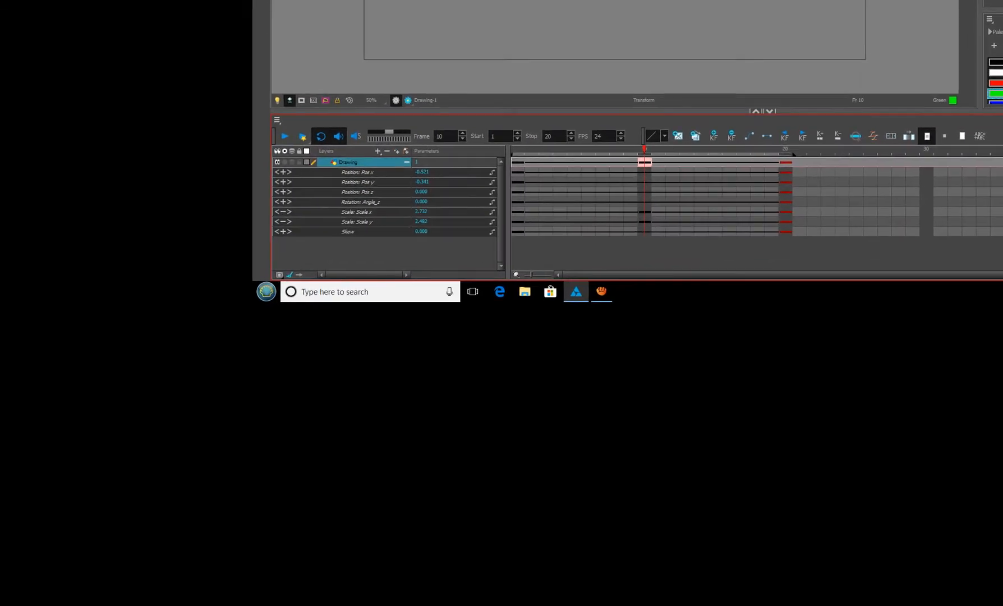
Collapse and re-expand the Drawing layer's parameters and scrub the timeline to preview the square's scaling
left_click(406, 162)
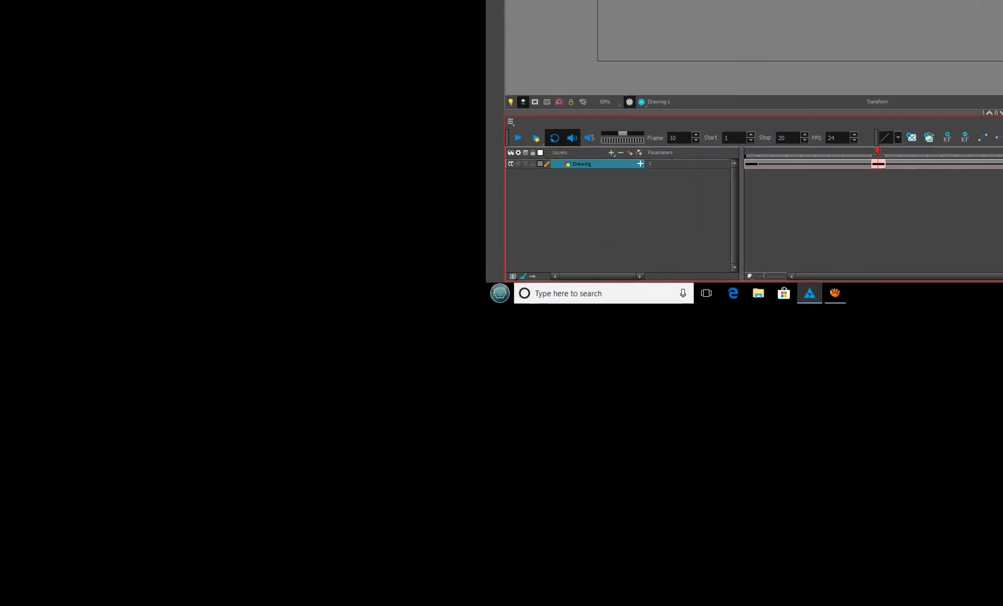
left_click(883, 192)
left_click_drag(878, 151, 807, 151)
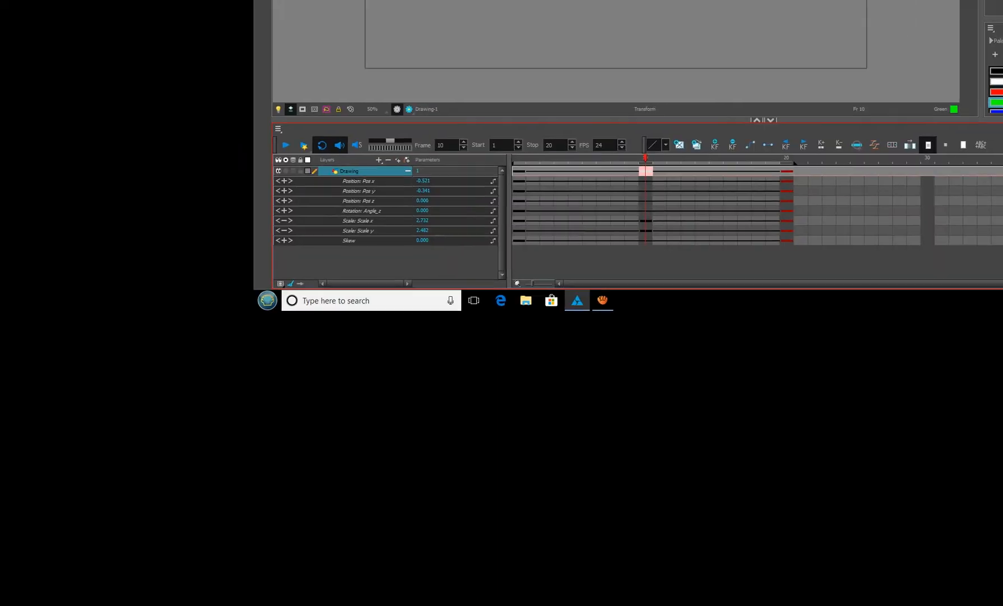
left_click_drag(641, 165, 514, 153)
left_click_drag(659, 120, 758, 120)
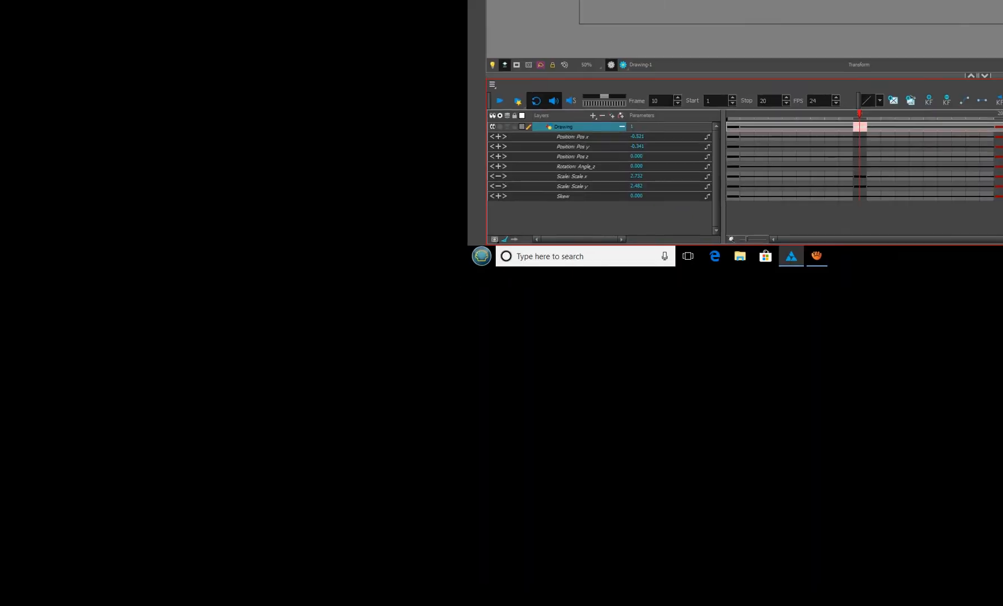
Set the Drawing layer's Rotation Angle_z to 70 at frame 10 and scrub the timeline to preview the rotation
left_click(359, 176)
left_click(636, 165)
type("70")
key("Return")
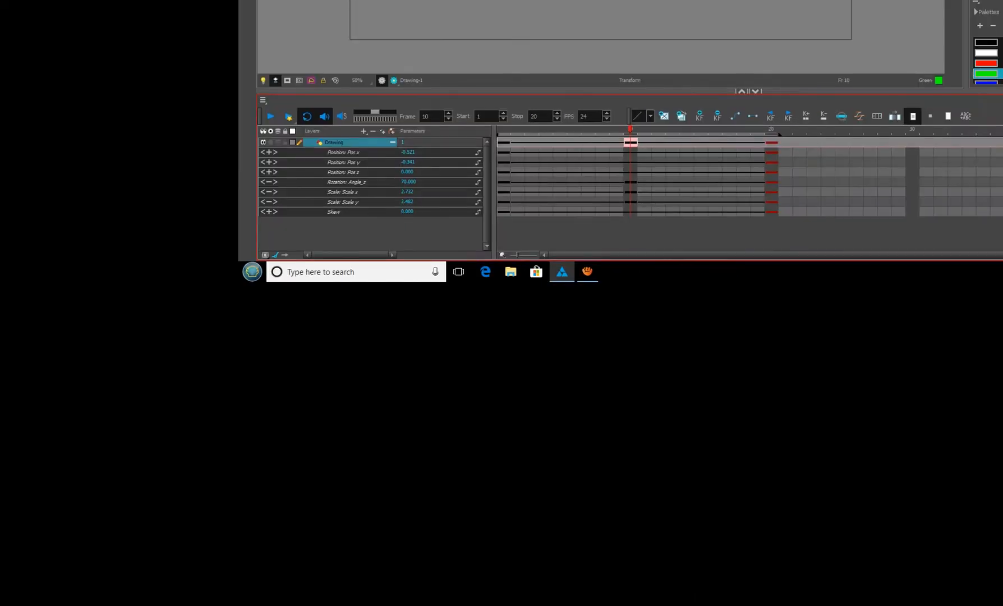
left_click_drag(642, 170, 614, 155)
left_click_drag(699, 149, 545, 148)
left_click_drag(621, 115, 747, 115)
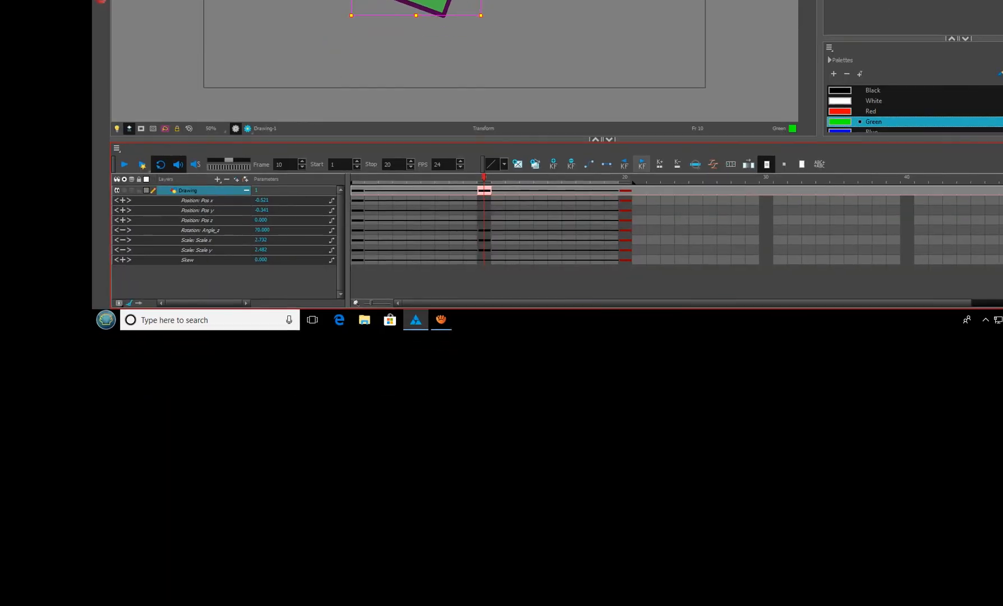
Jump back and forth between the Drawing layer's keyframes at frames 1, 10 and 20
left_click(690, 89)
left_click(626, 163)
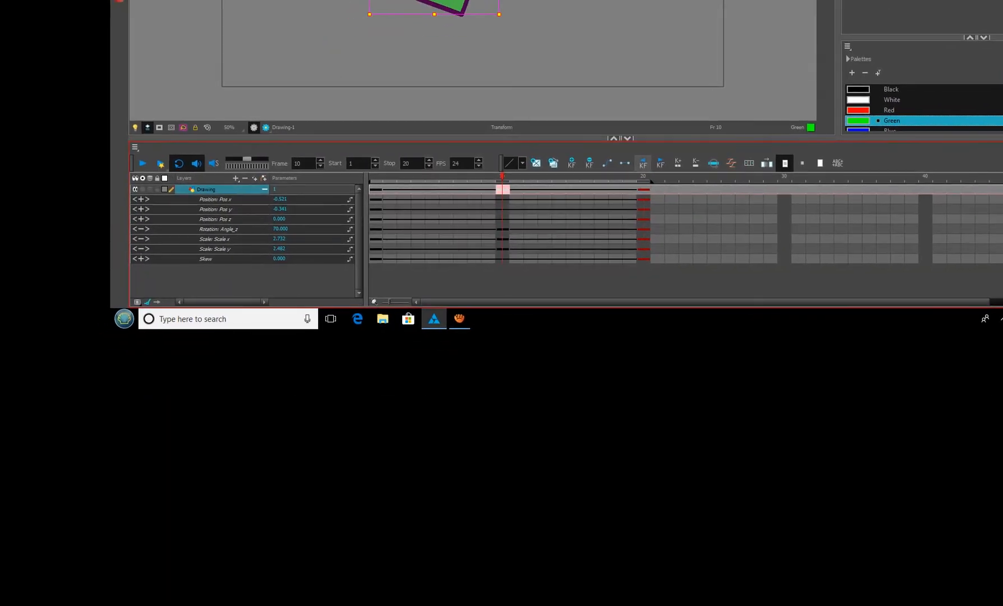
left_click(626, 162)
left_click(656, 163)
left_click(655, 163)
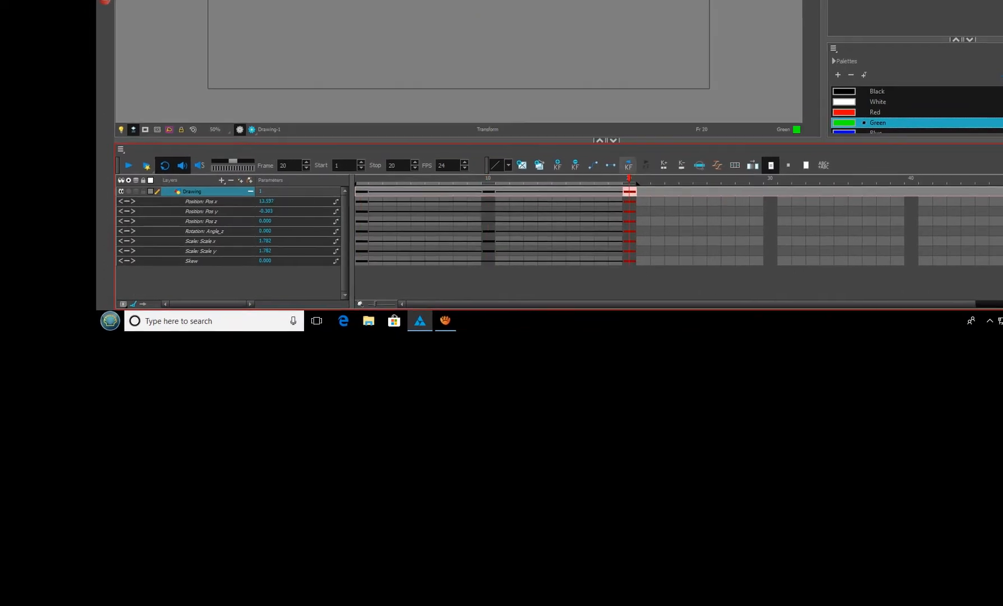
left_click(642, 166)
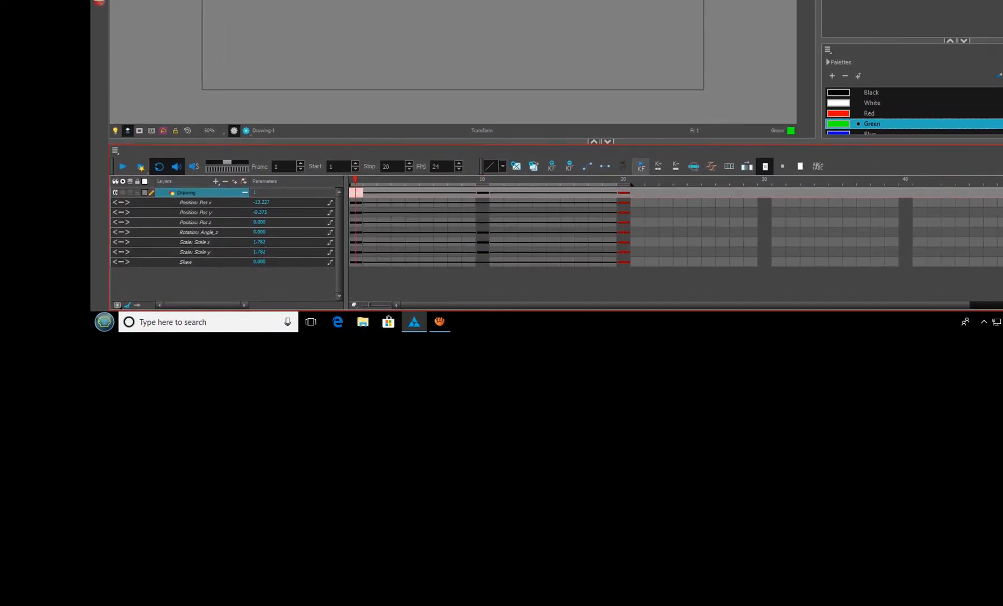
left_click(660, 166)
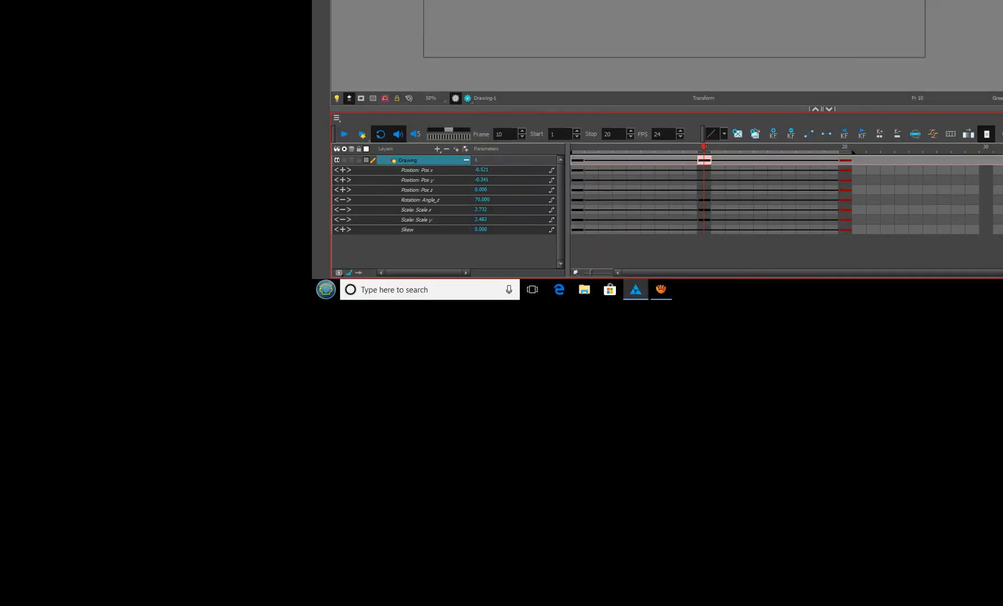
Select frames 2 to 20 of the Drawing layer and delete their keyframes
left_click_drag(483, 445, 682, 445)
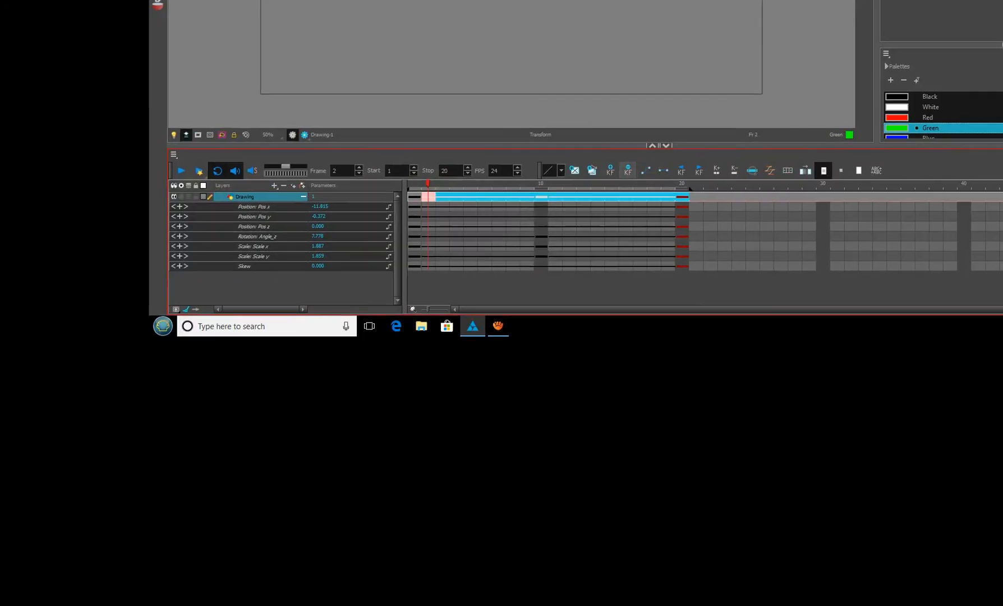
left_click(620, 155)
left_click(633, 166)
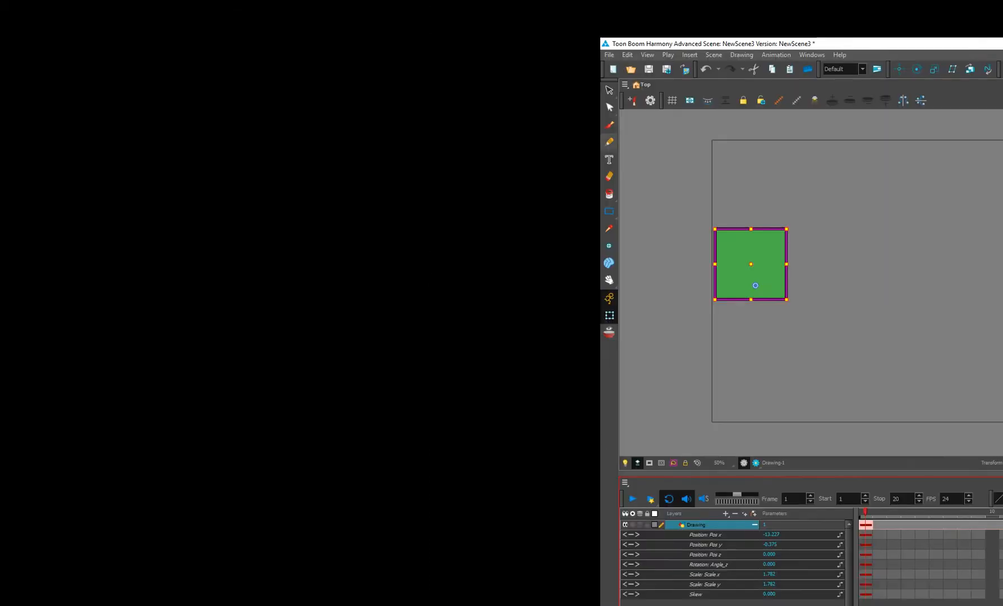
Delete the green square from the drawing and remove the layer's remaining keyframe at frame 1
left_click(505, 63)
mouse_move(793, 238)
left_mouse_down()
mouse_move(826, 250)
mouse_move(802, 241)
left_mouse_up()
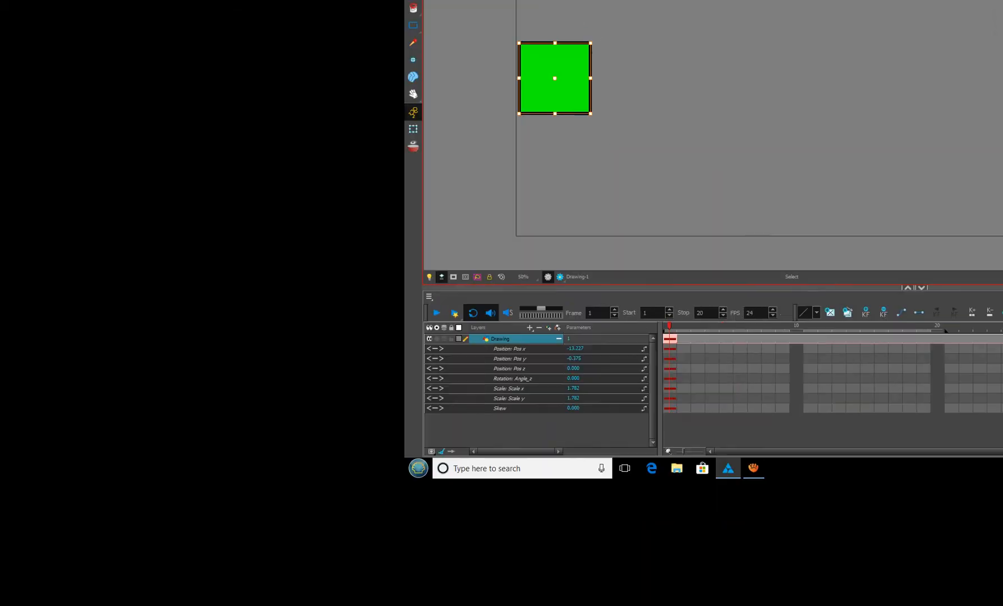
key("Delete")
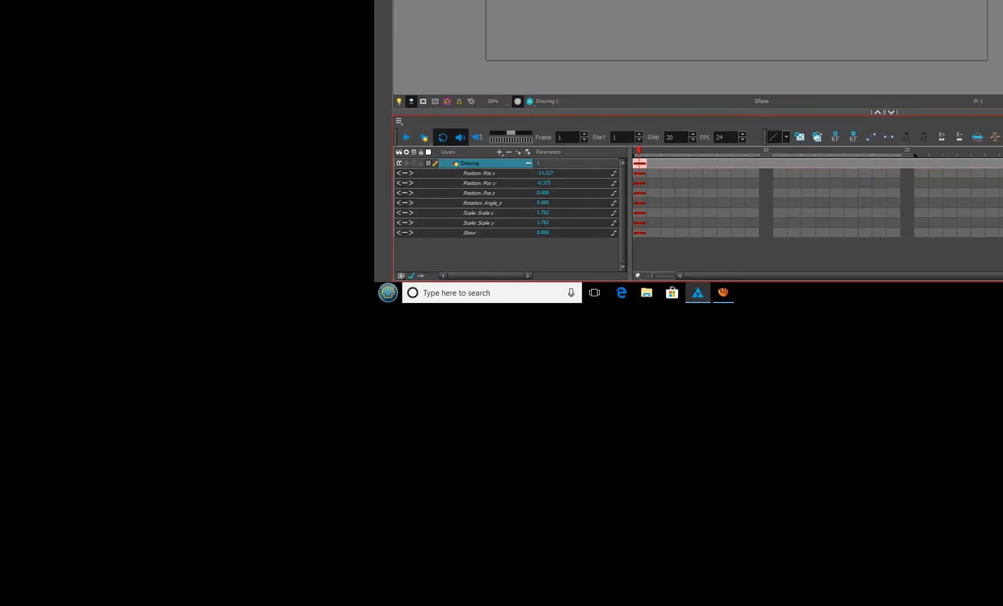
left_click(611, 165)
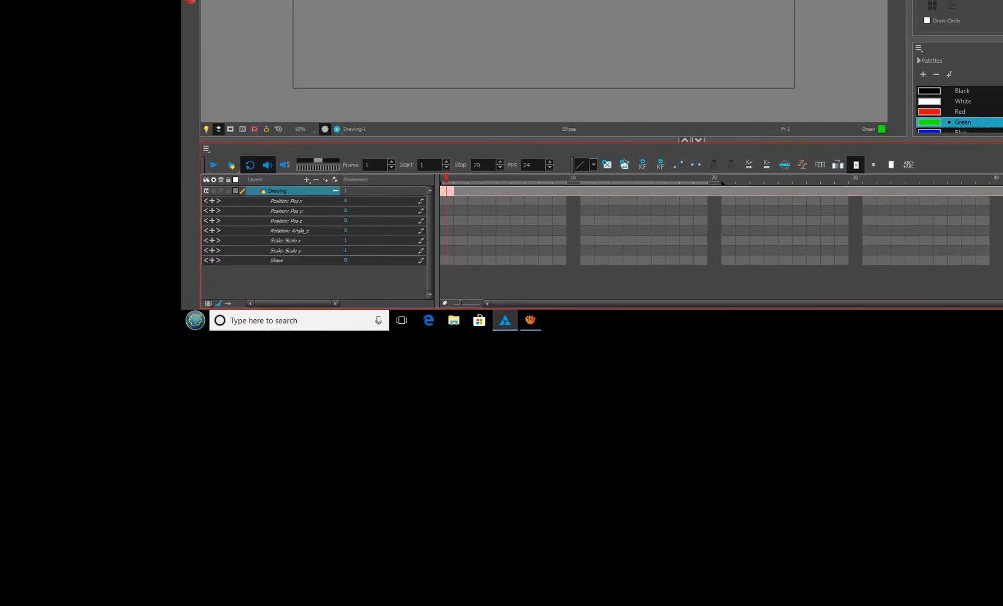
Draw a small green circle near the bottom centre of the camera frame and add a keyframe for it at frame 1
left_click_drag(622, 165, 653, 193)
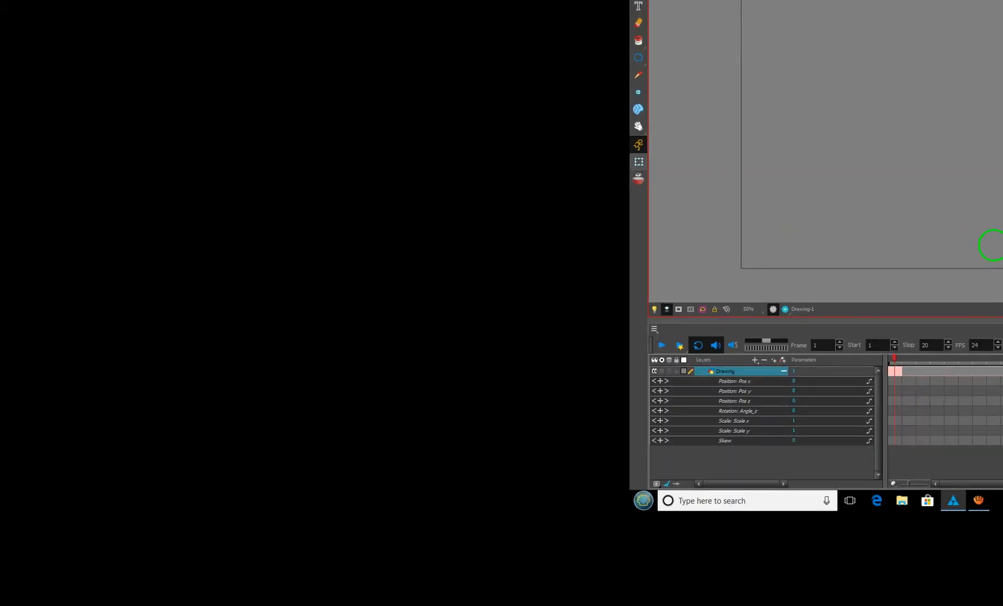
left_click(638, 162)
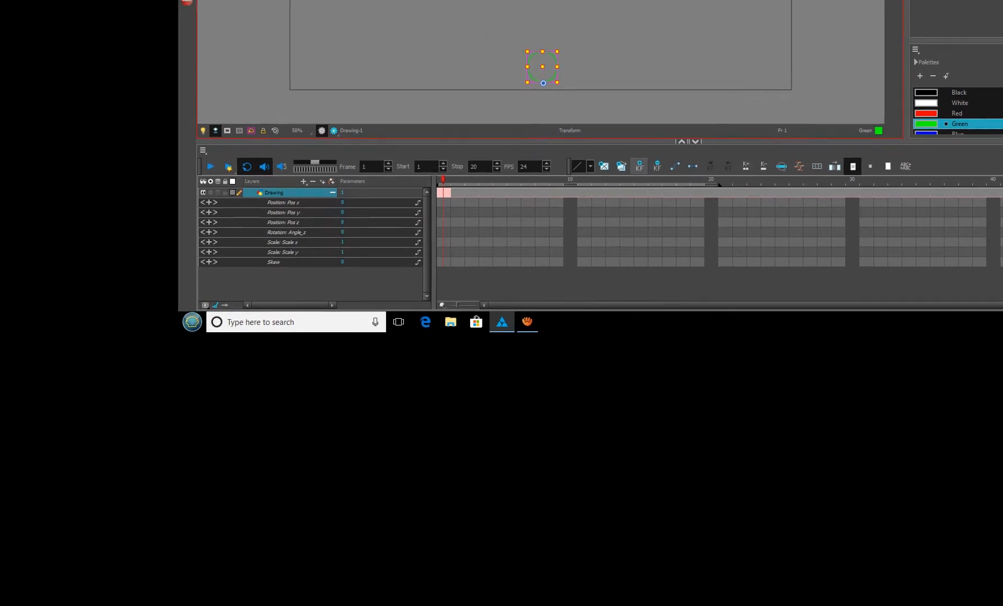
left_click(640, 166)
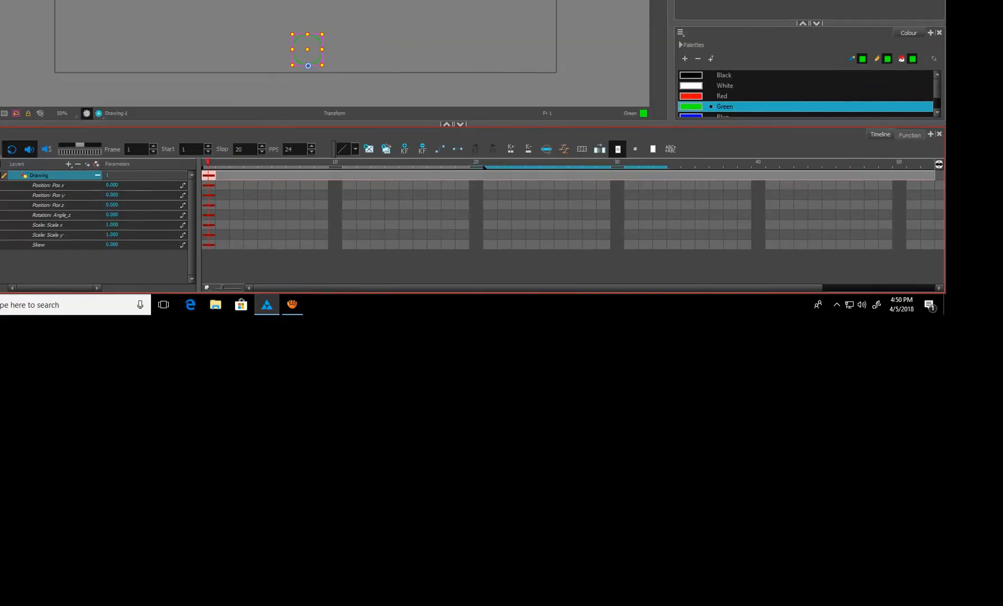
Extend the playback range to stop at frame 30 and add a keyframe there on the Drawing layer
left_click(617, 163)
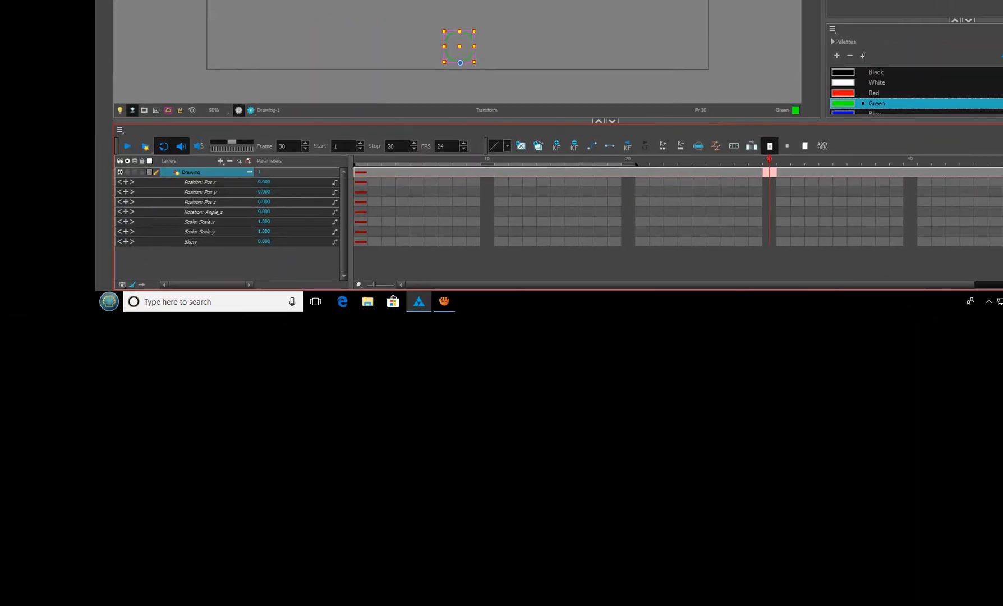
left_click_drag(639, 165, 779, 164)
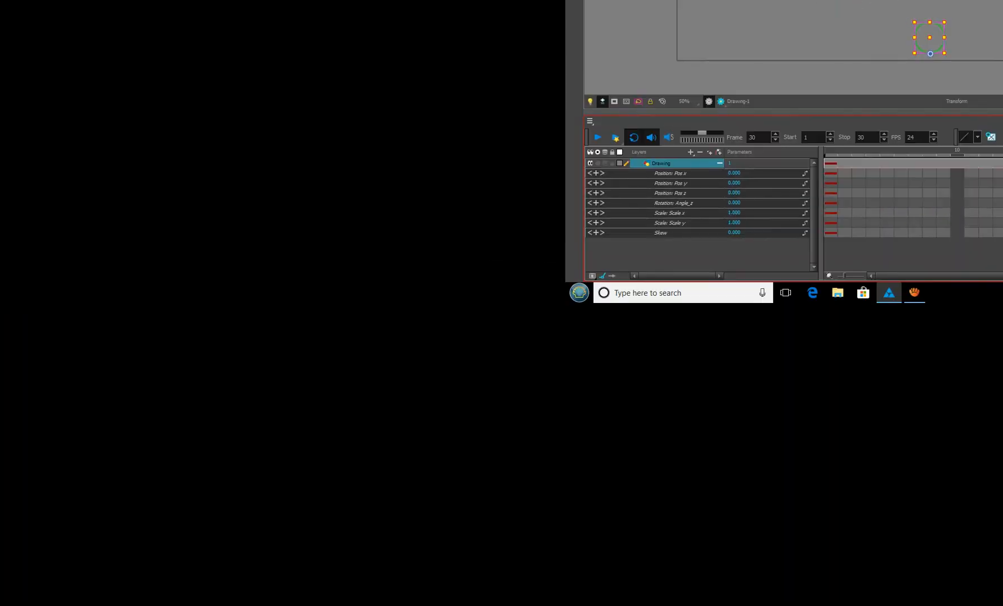
key("F6")
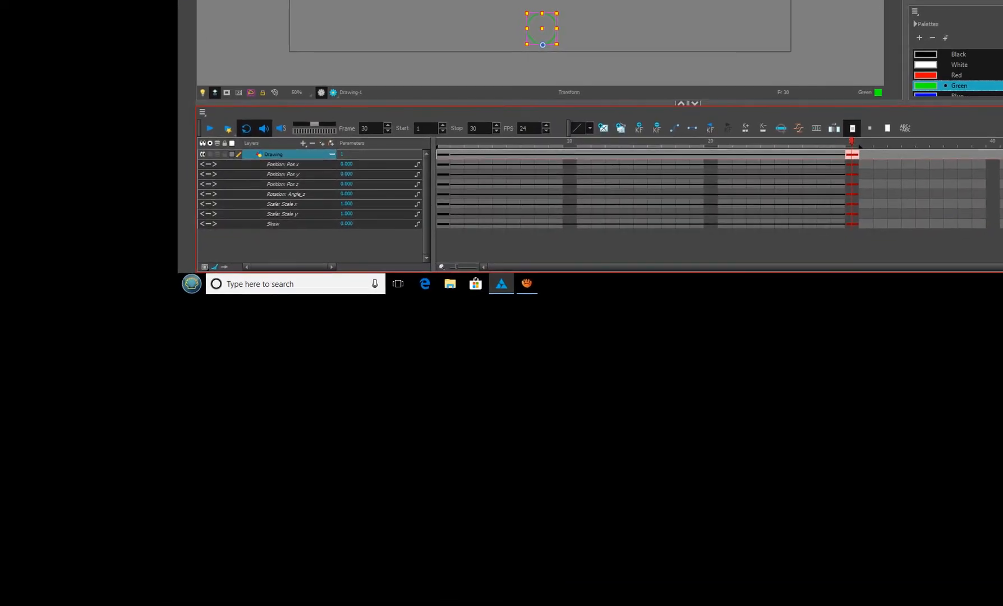
Go to frame 15, try a Position z of -6.2 for the circle and undo it
left_click(640, 164)
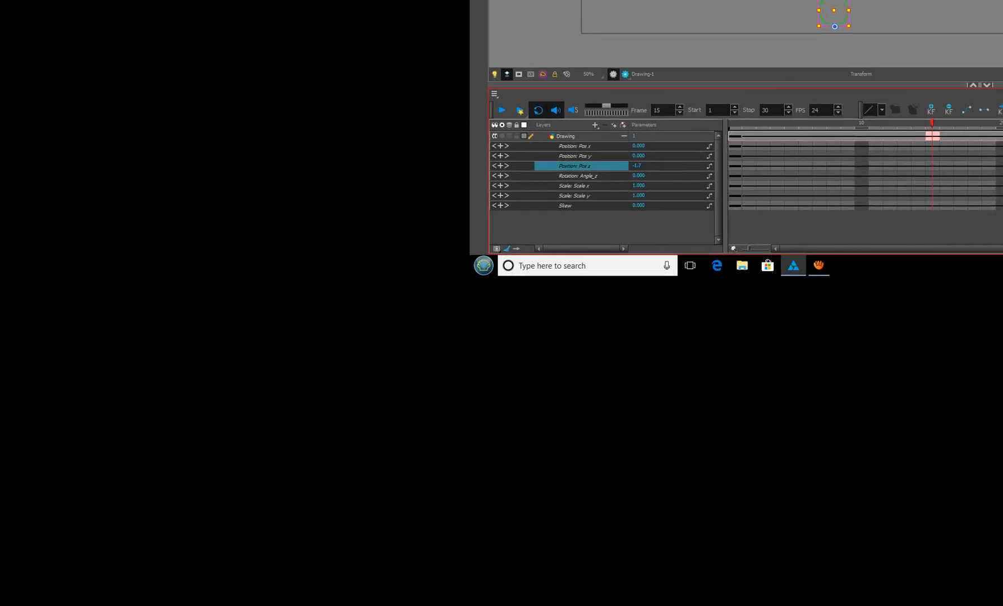
left_click_drag(638, 166, 613, 166)
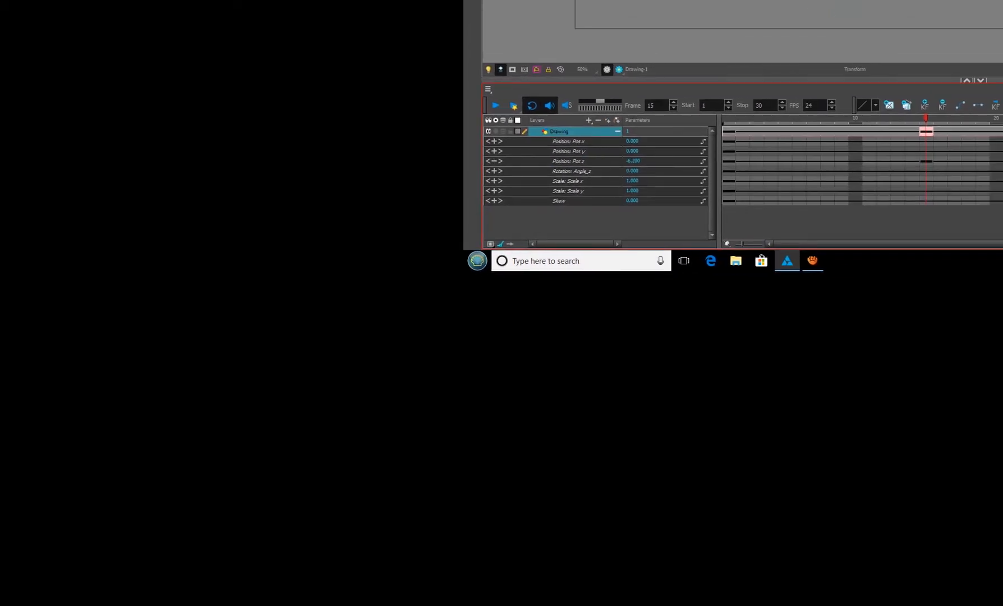
key("ctrl+z")
At frame 15, raise the circle to the top of the camera frame, at a Position y of about 18.9
mouse_move(632, 151)
left_mouse_down()
mouse_move(606, 166)
mouse_move(713, 165)
left_mouse_up()
key("ctrl+z")
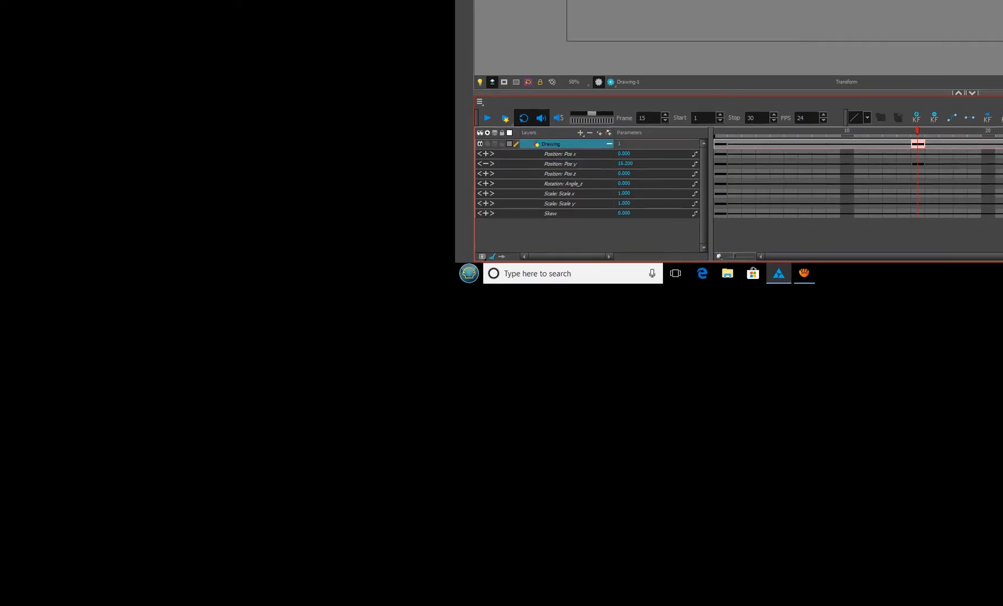
left_click_drag(643, 164, 646, 165)
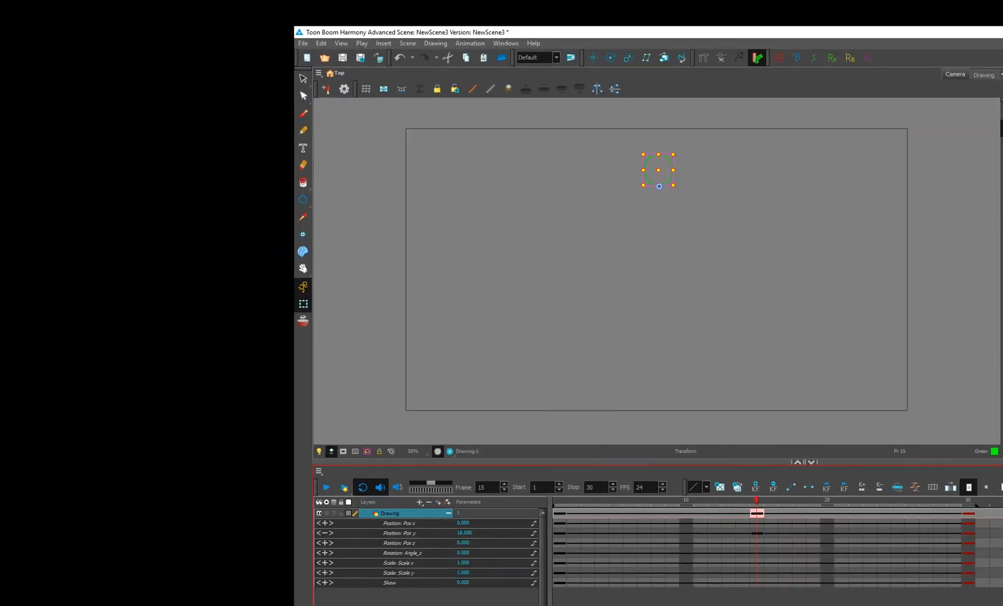
left_click_drag(658, 170, 658, 164)
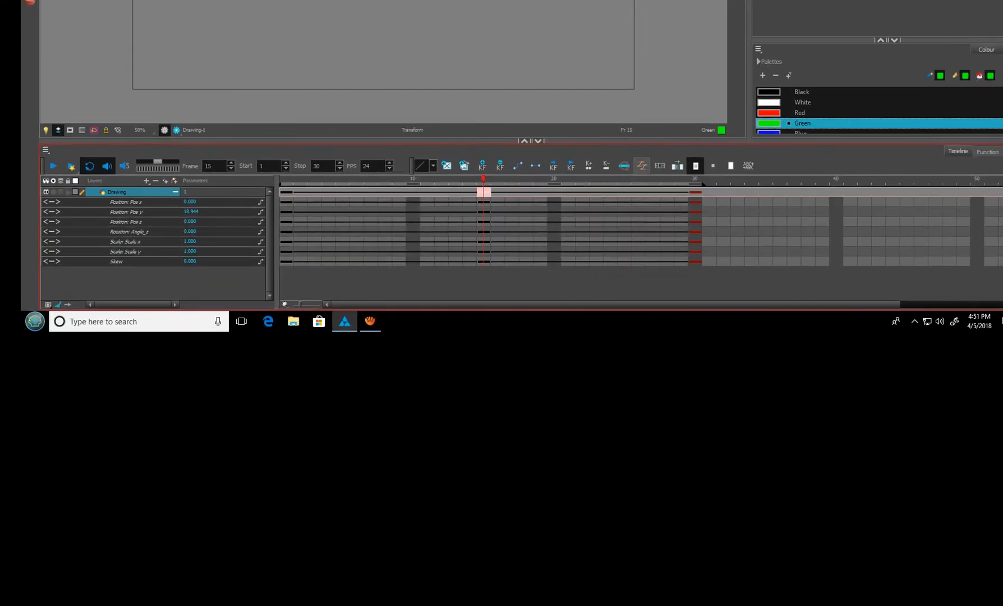
Try easing the frame 15 keyframe by pulling both ease curve handles outward and setting the left time ratio to 80
left_click(640, 163)
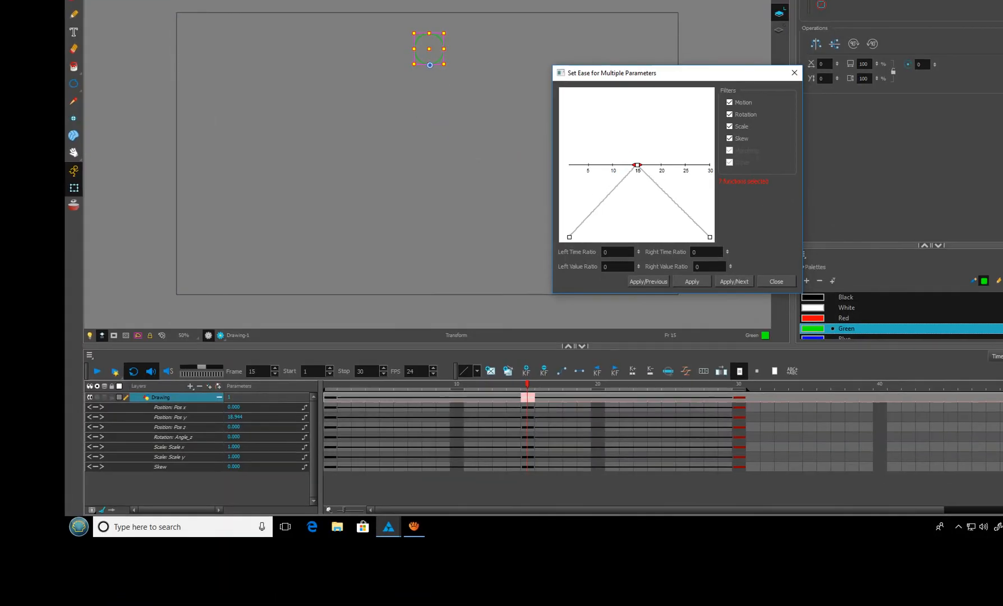
left_click_drag(640, 165, 612, 163)
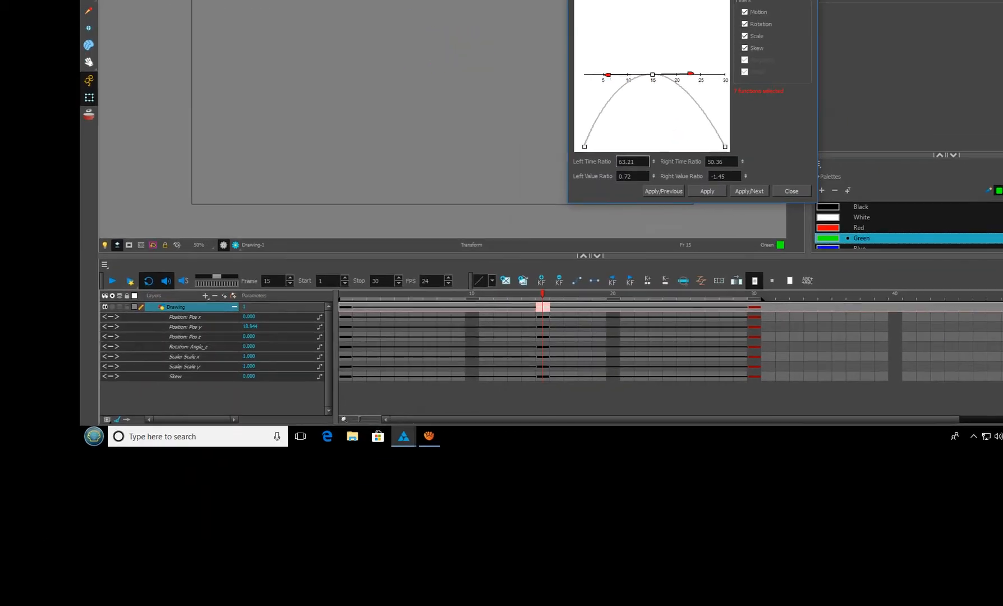
double_click(629, 161)
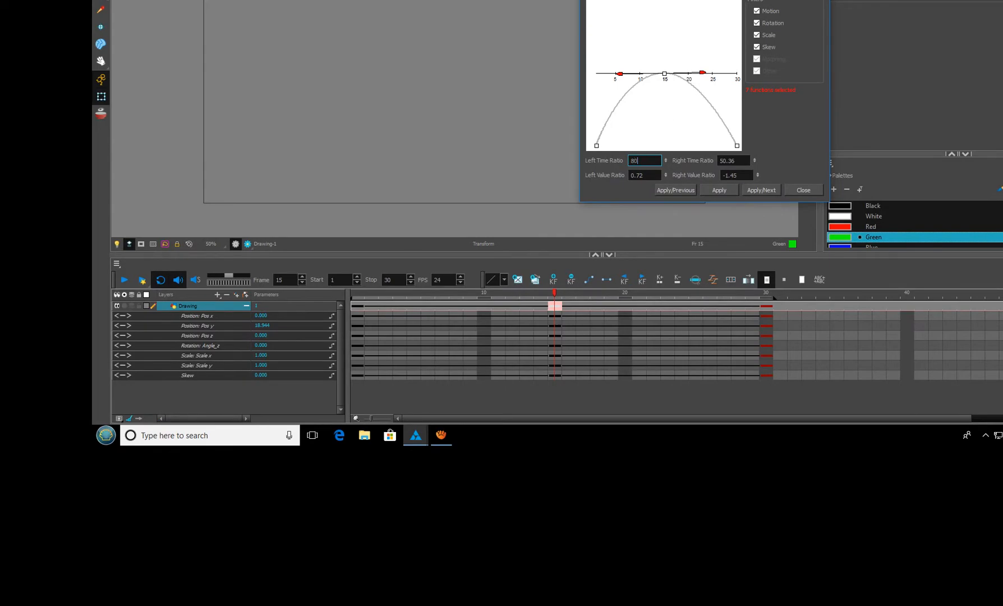
key("Tab")
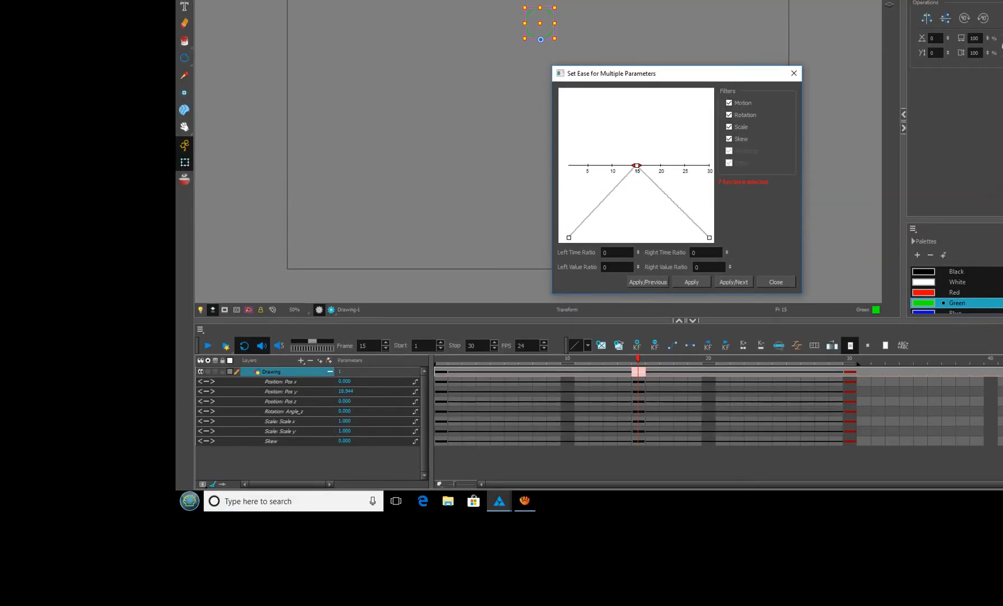
Try easing the frame 15 keyframe with left and right time ratios of 80, apply it and play the animation
double_click(449, 73)
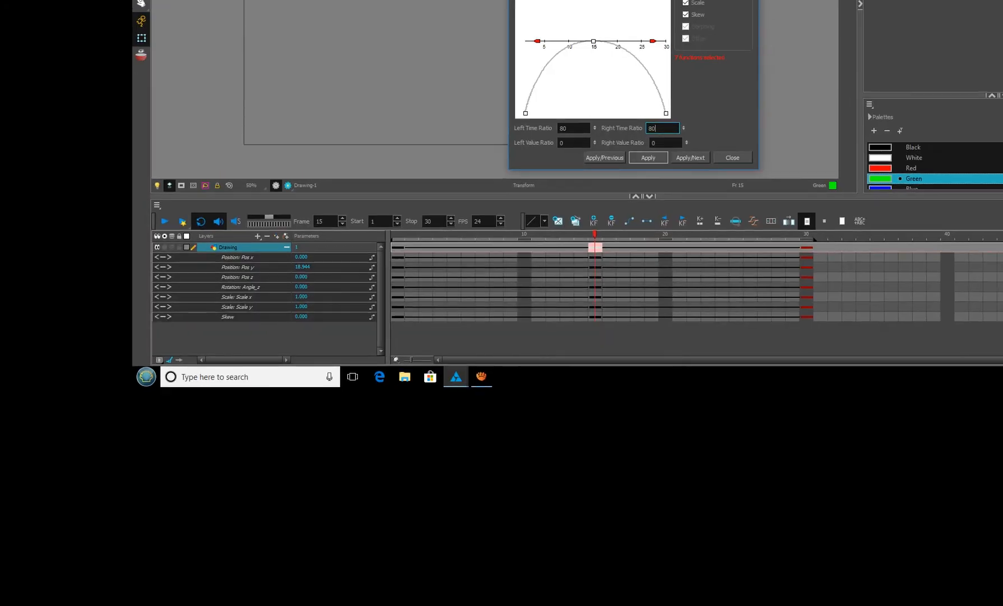
left_click(648, 158)
left_click(732, 157)
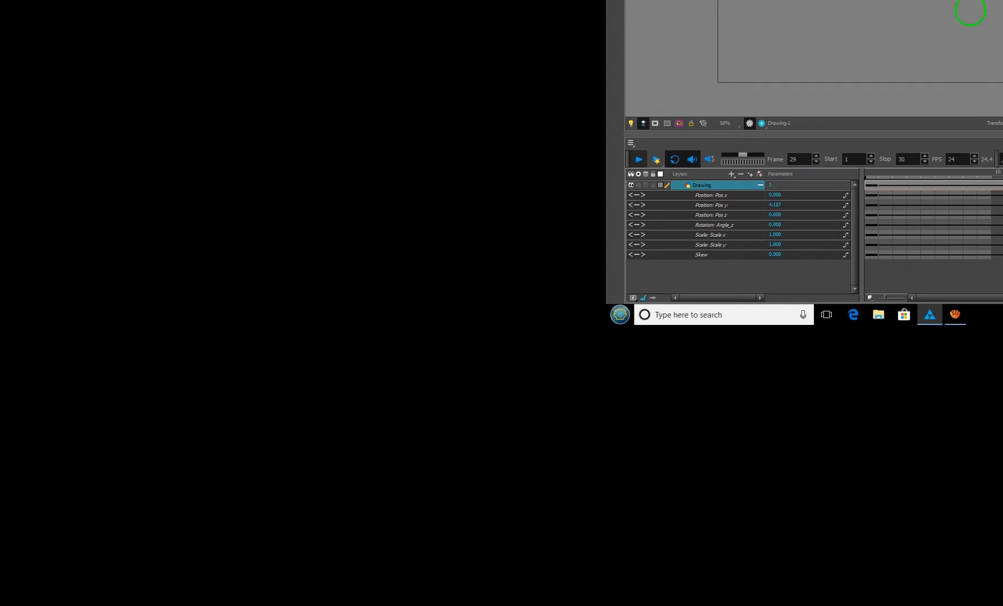
left_click(640, 160)
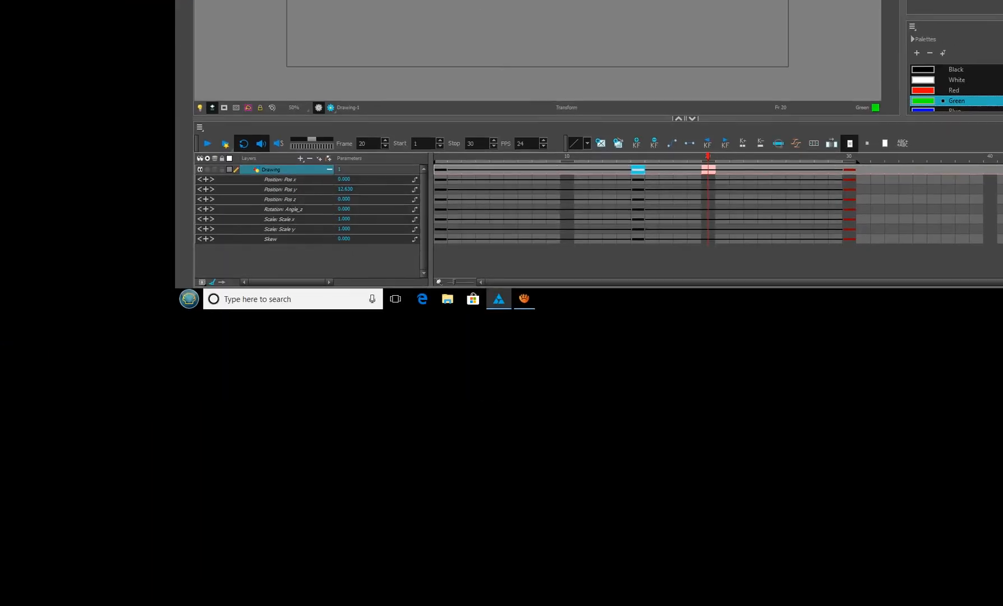
Open the Function view for the Drawing layer's curves at frame 15, closing the extra floating window
left_click(547, 135)
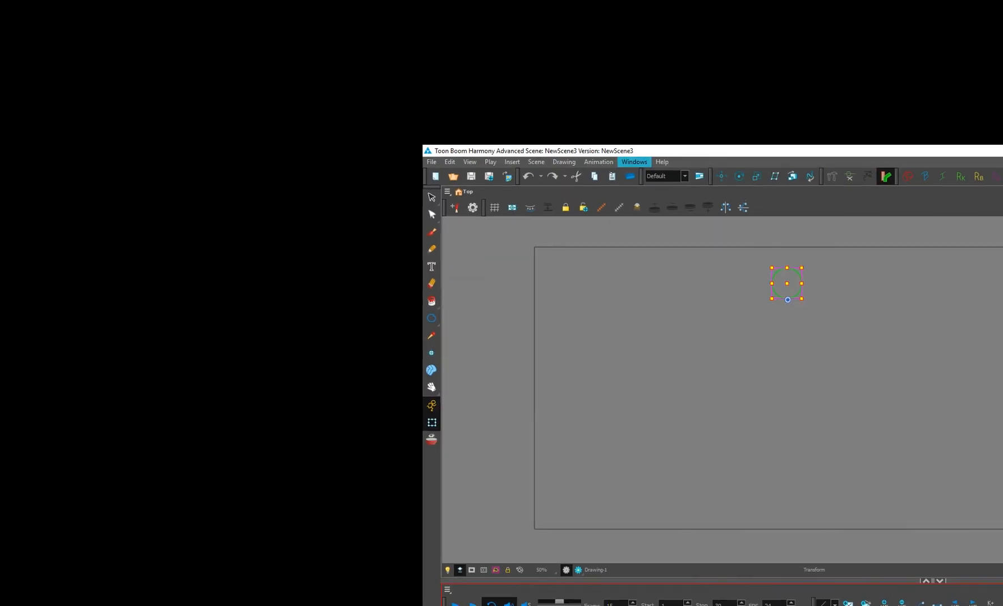
left_click(628, 170)
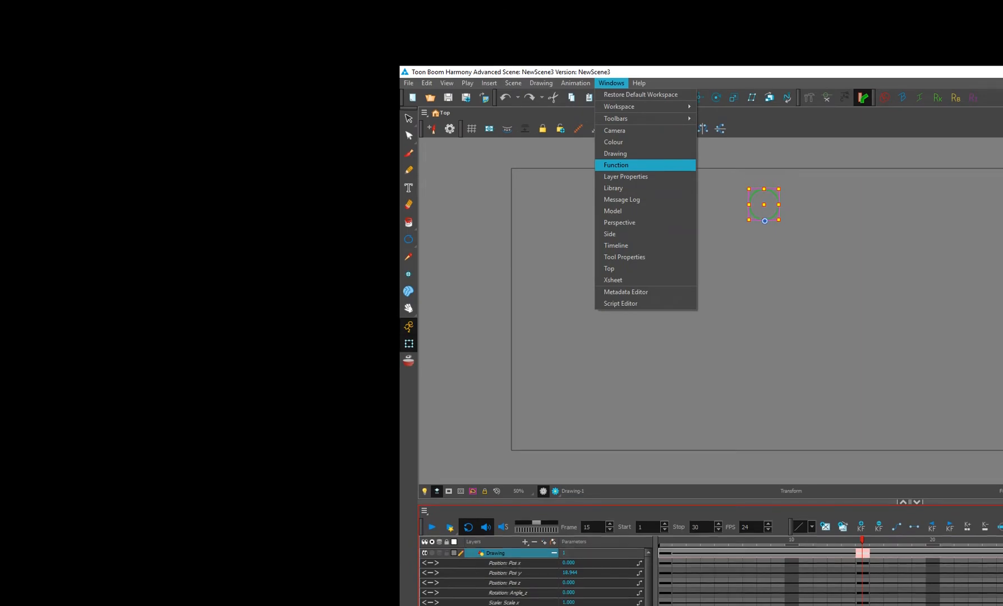
left_click(615, 165)
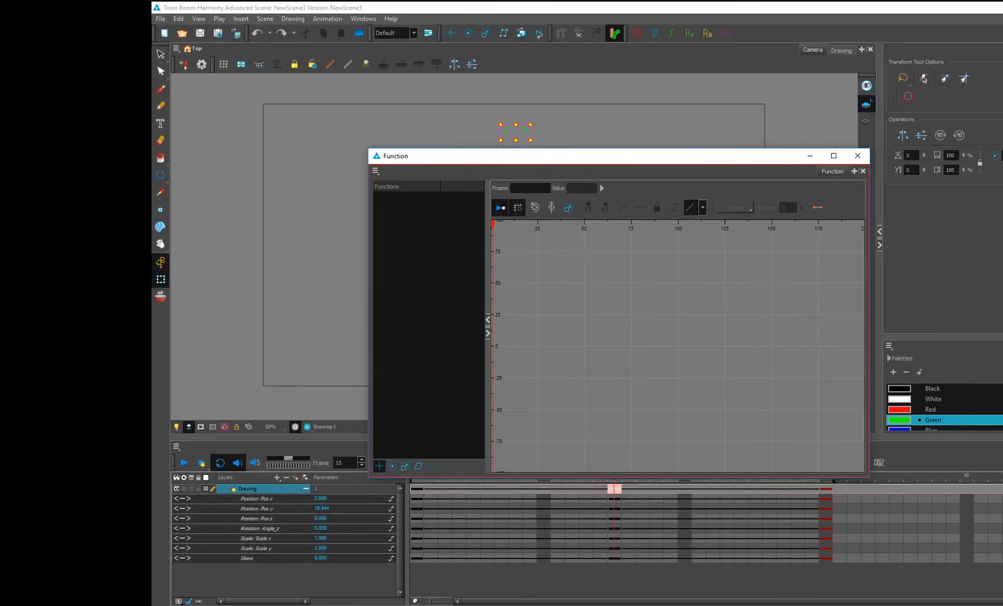
left_click_drag(500, 156, 400, 117)
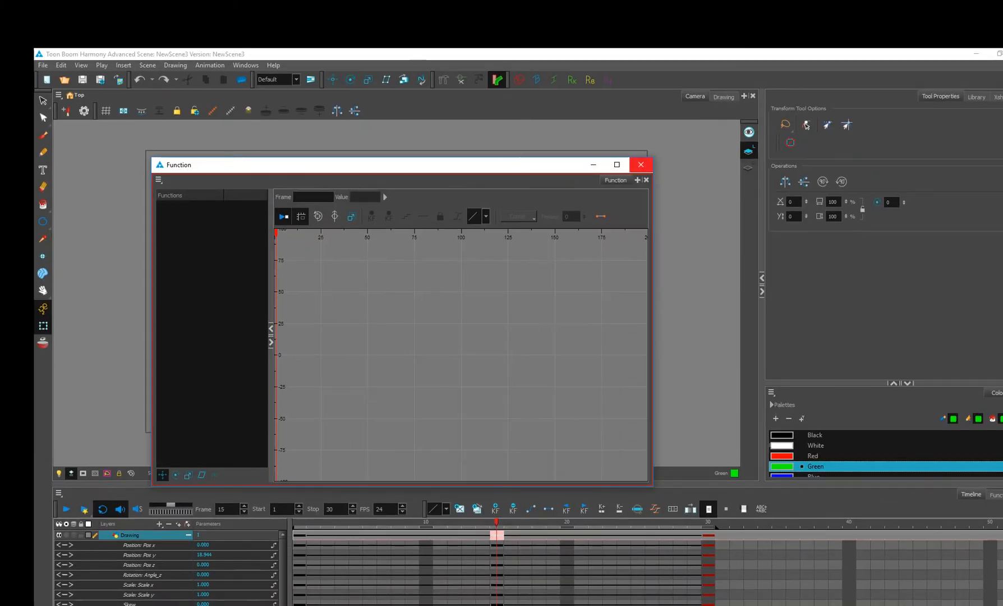
left_click(641, 163)
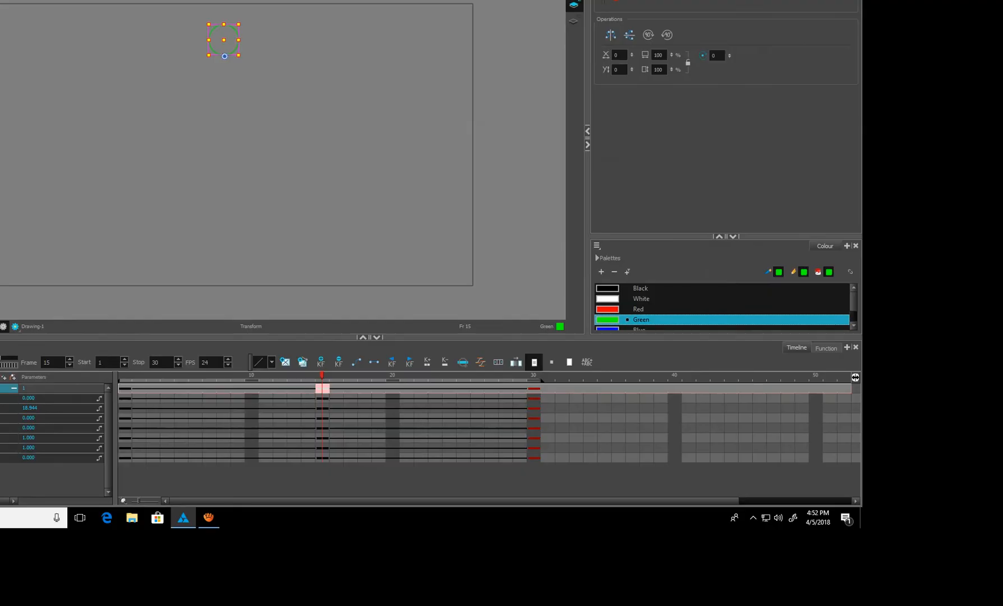
left_click(826, 348)
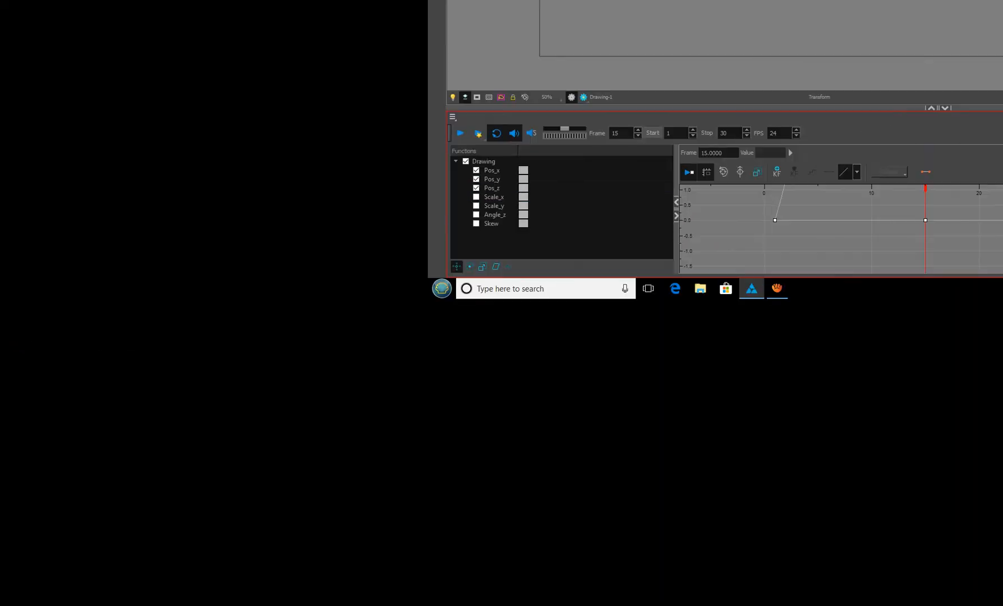
Display only the Pos_y curve in the Function view and select its keyframe at frame 15
left_click_drag(650, 164, 650, 156)
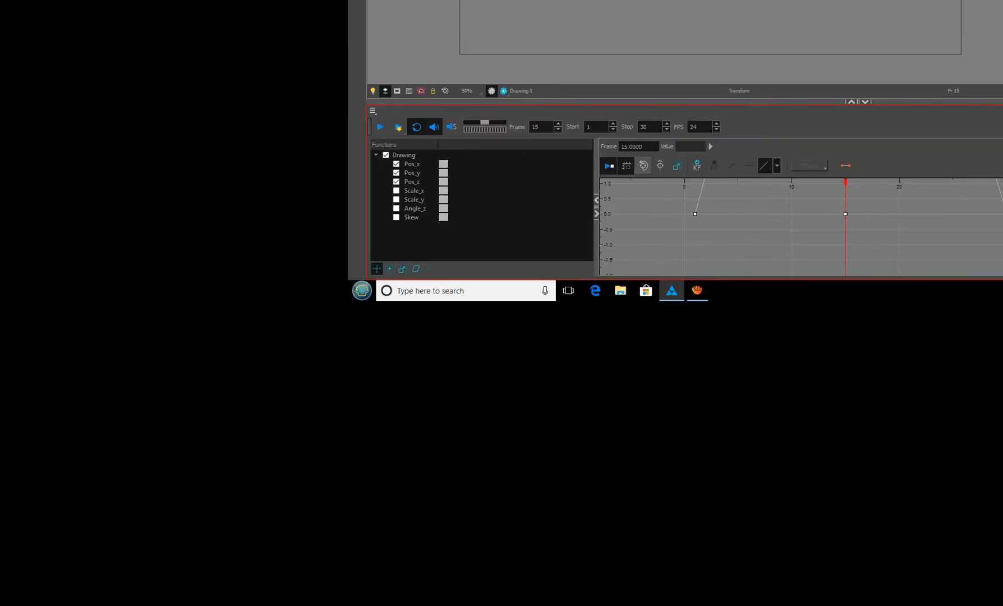
left_click(491, 104)
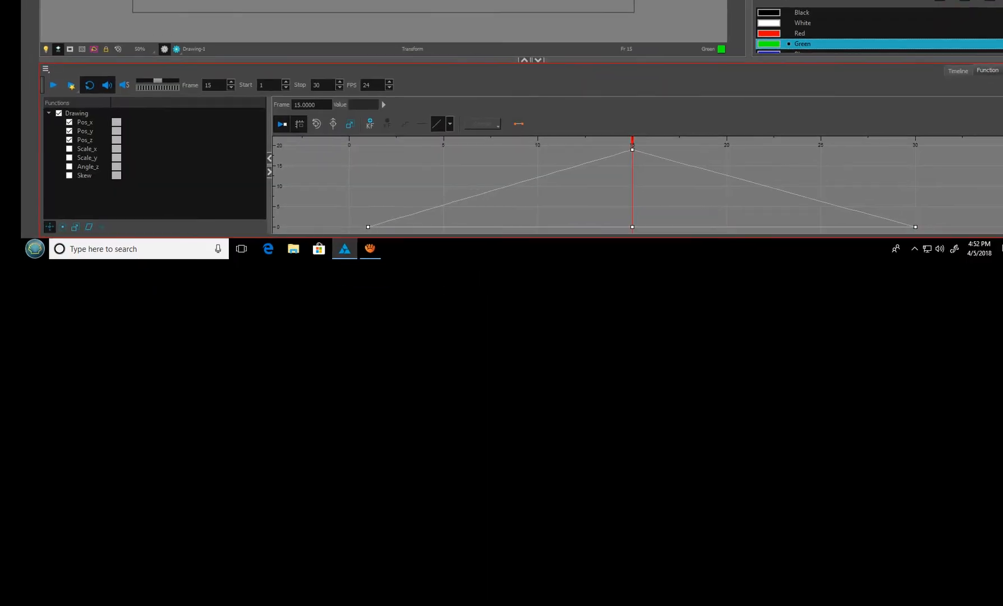
left_click(640, 164)
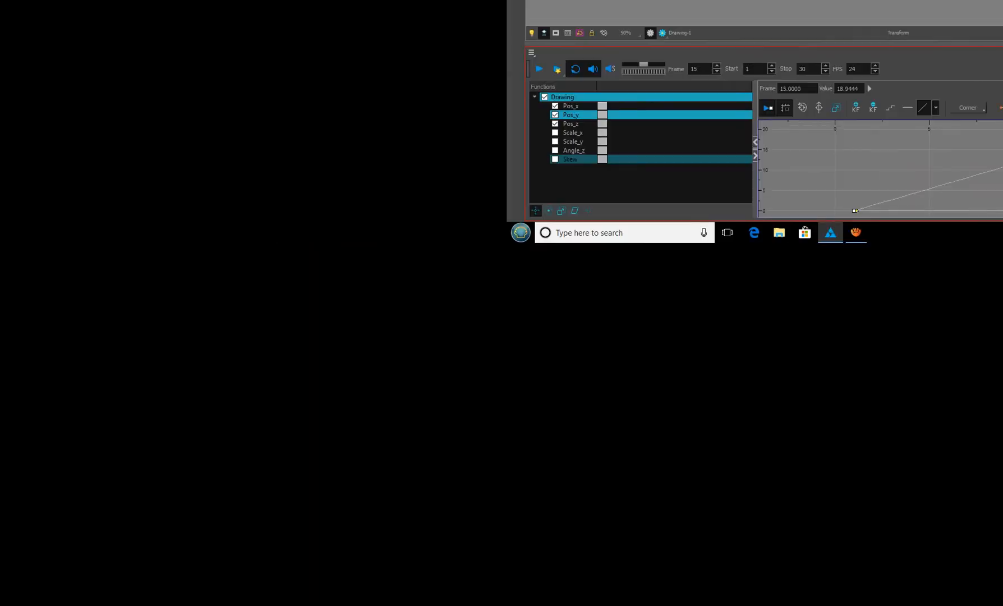
left_click(613, 162)
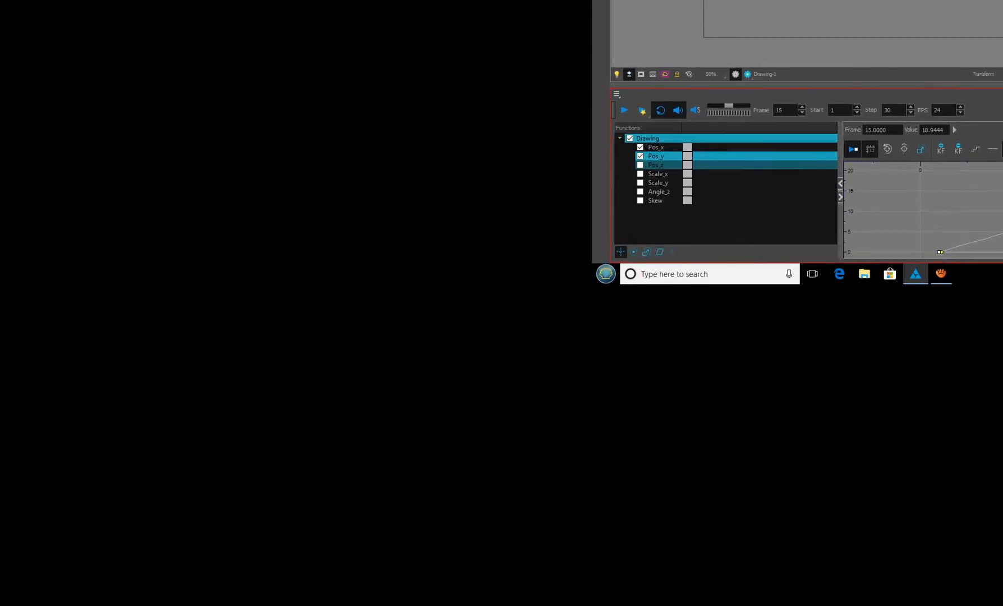
left_click(612, 145)
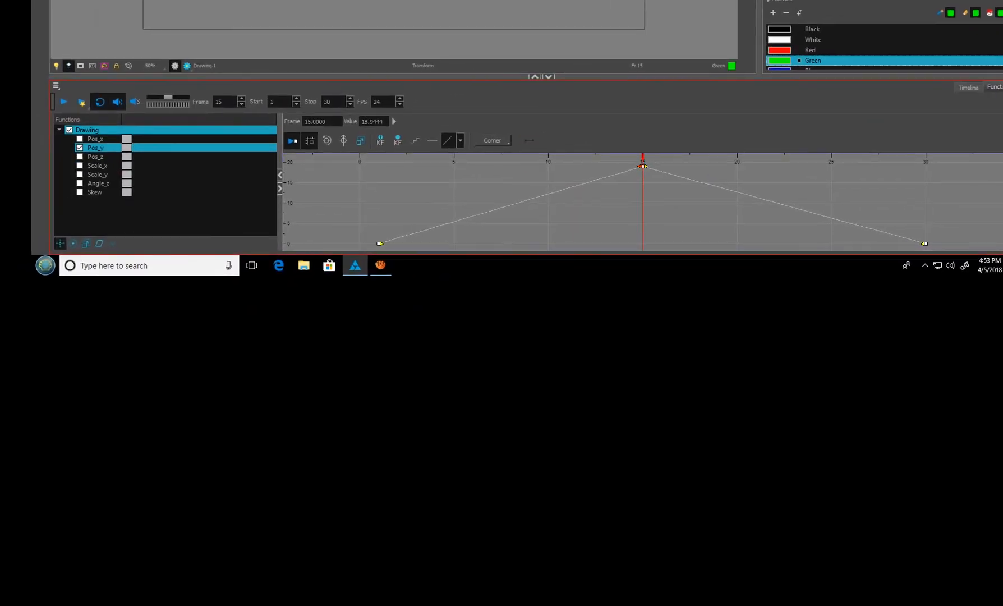
Try easing Pos_y into frame 15 with an extended left handle and the Straight point type
left_click_drag(640, 166, 549, 160)
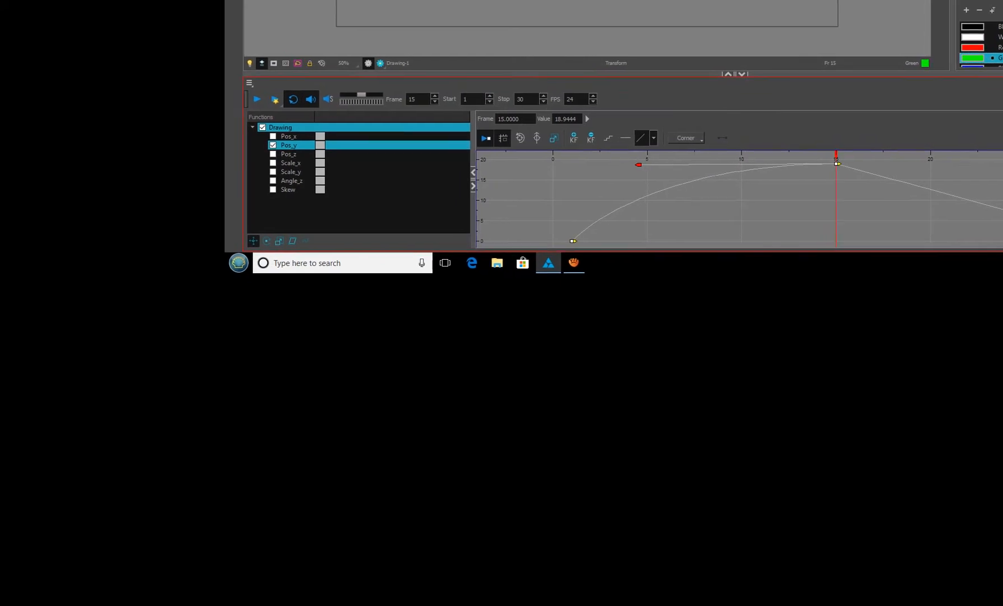
left_click(686, 138)
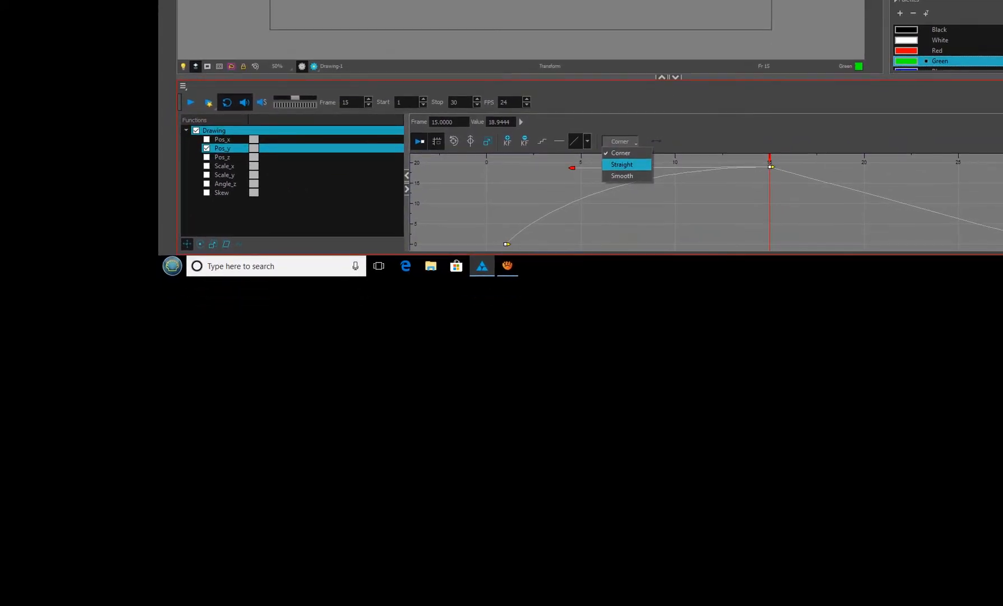
left_click(617, 138)
left_click(765, 162)
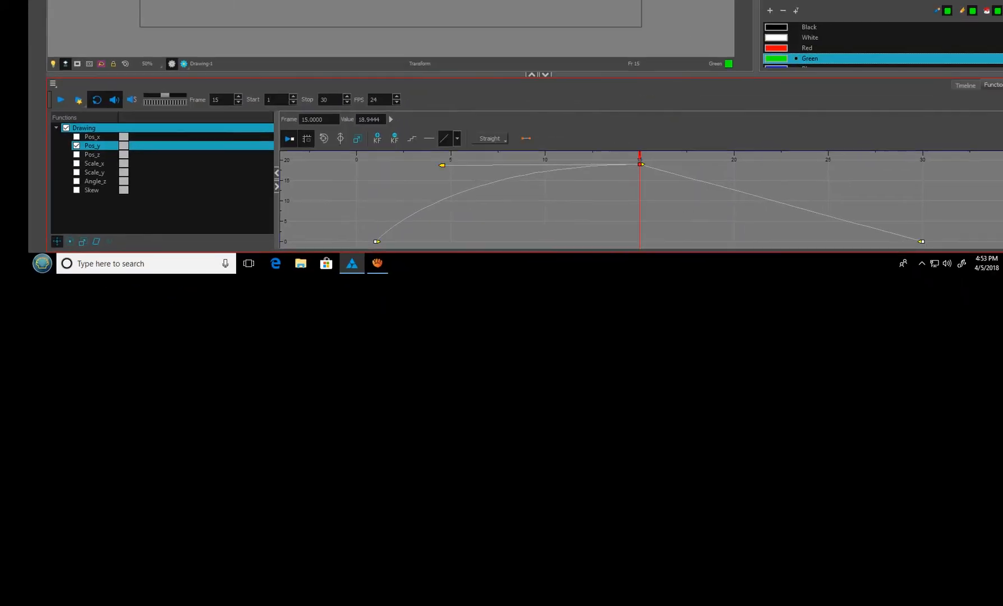
left_click(629, 162)
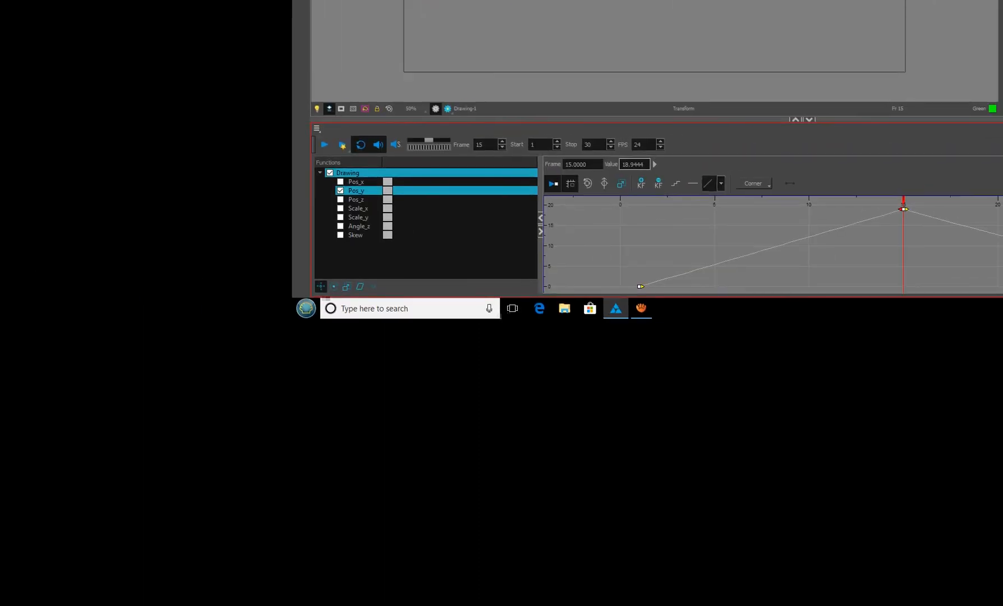
Shape the Pos_y curve into an arch by extending the frame 15 handles horizontally to about frame 2 and about frame 29
left_click_drag(385, 120, 356, 121)
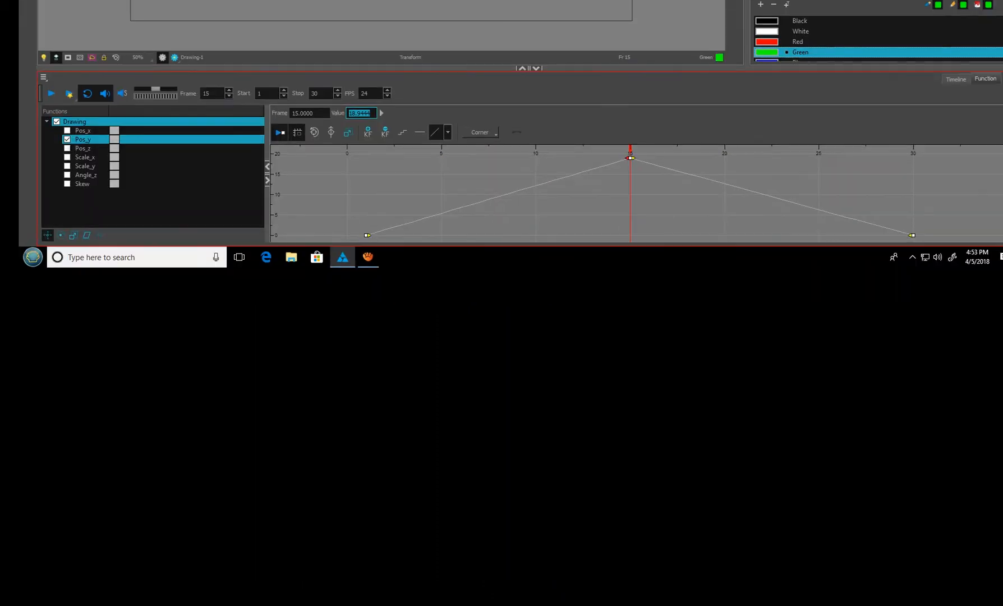
left_click_drag(568, 161, 495, 170)
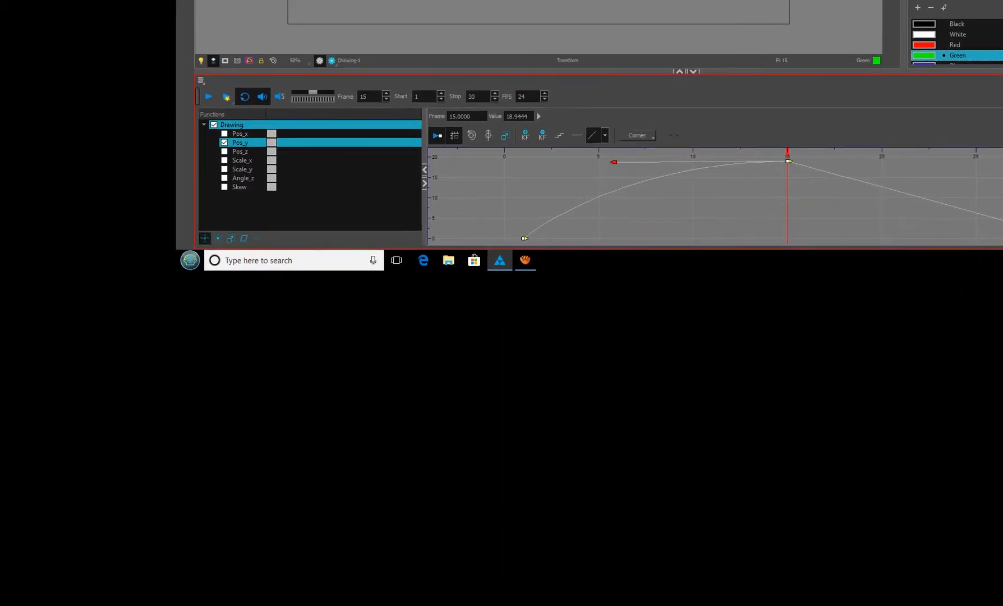
left_click_drag(639, 166, 577, 165)
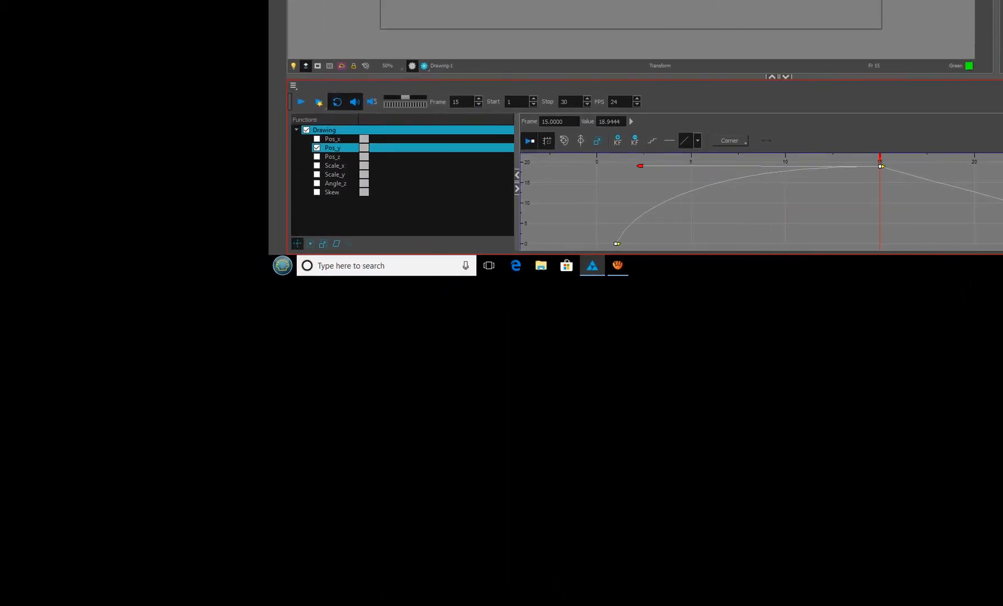
left_click_drag(883, 166, 943, 167)
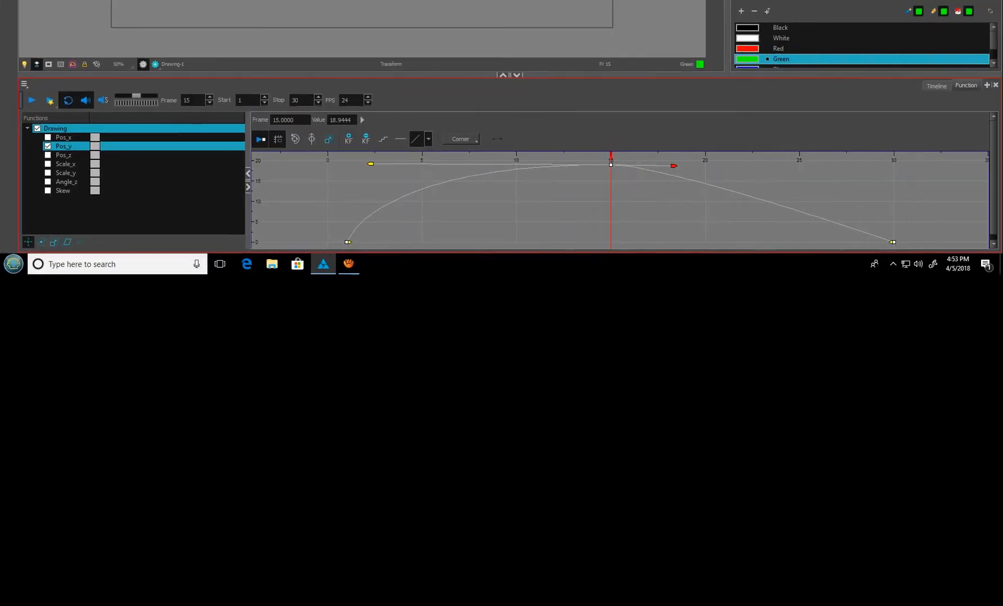
left_click_drag(674, 165, 871, 166)
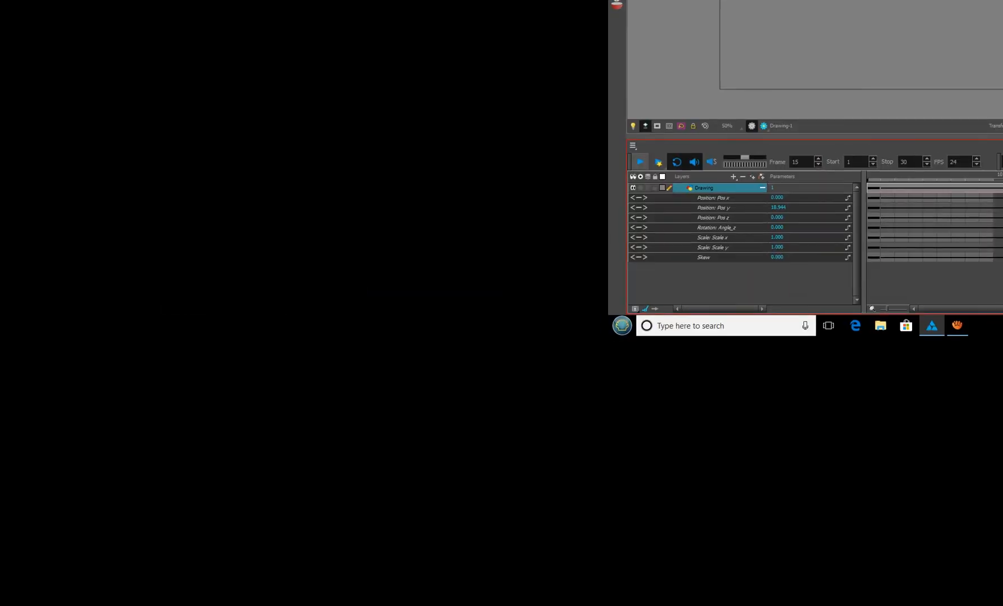
Play back the eased bounce of the circle, stop it and return to frame 1
left_click(279, 93)
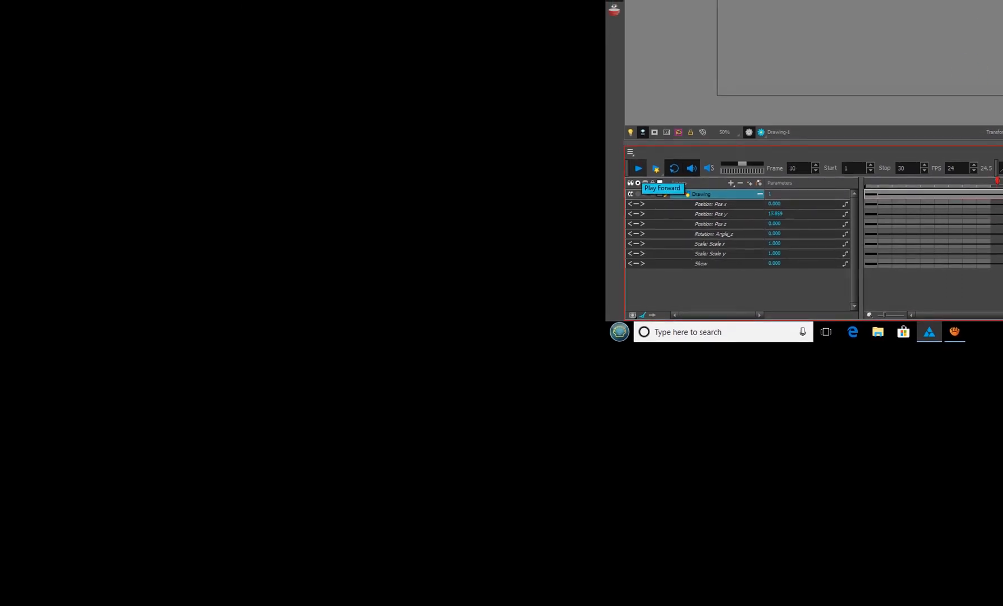
left_click(638, 168)
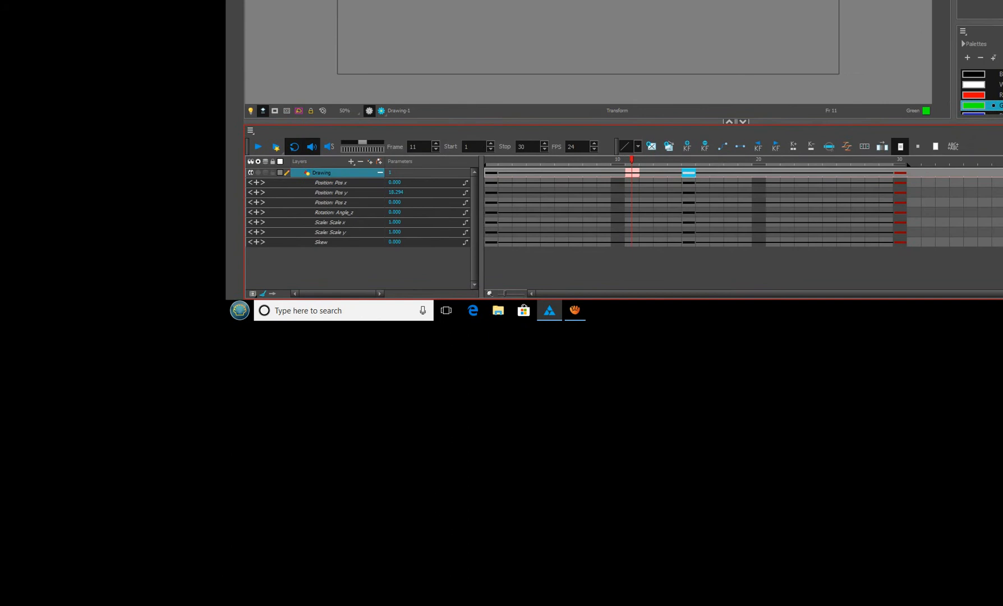
left_click_drag(568, 167, 469, 167)
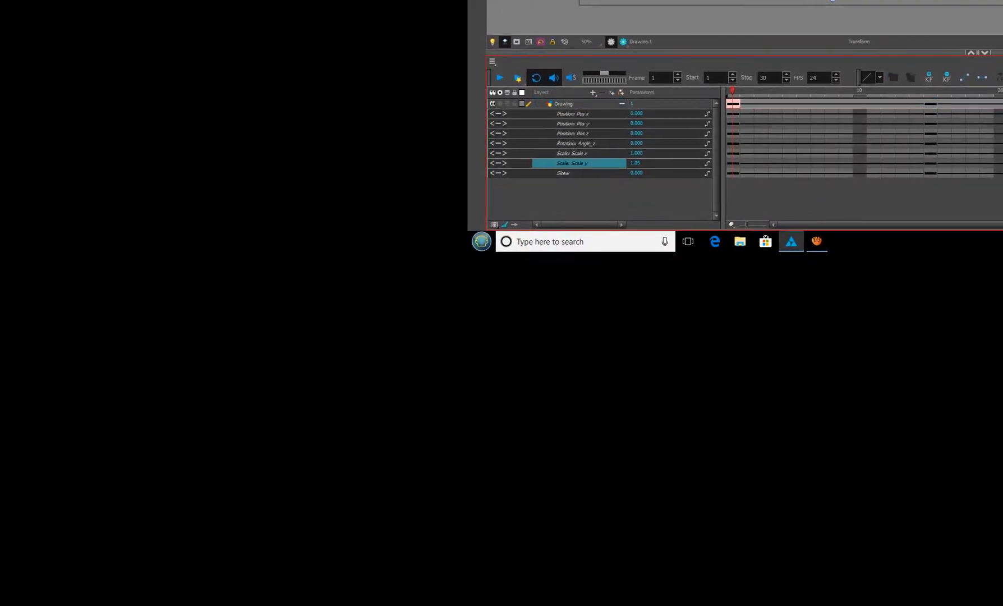
Undo the Scale y change made to the circle at frame 1
key("ctrl+z")
key("ctrl+z")
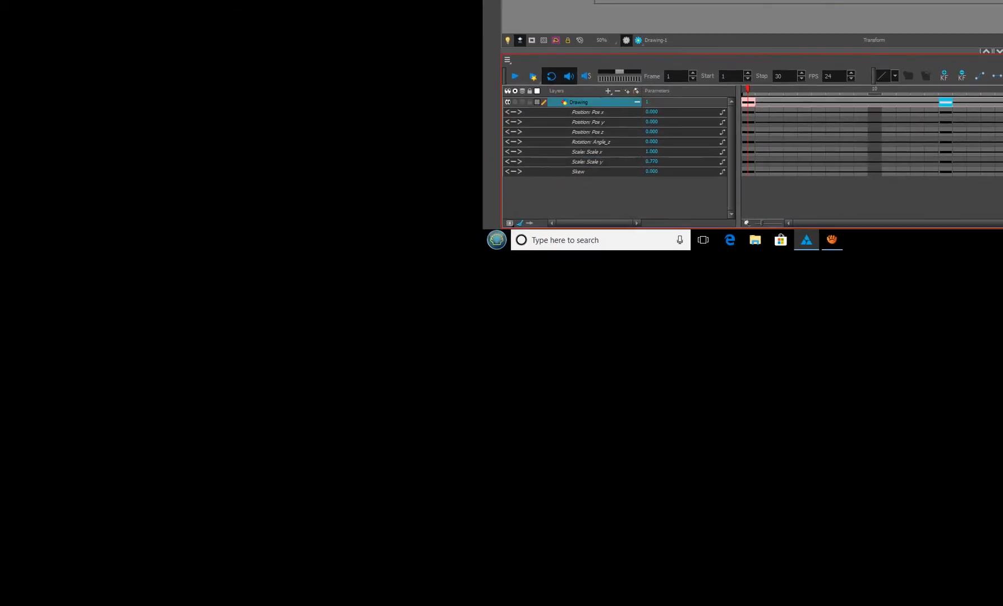
key("ctrl+z")
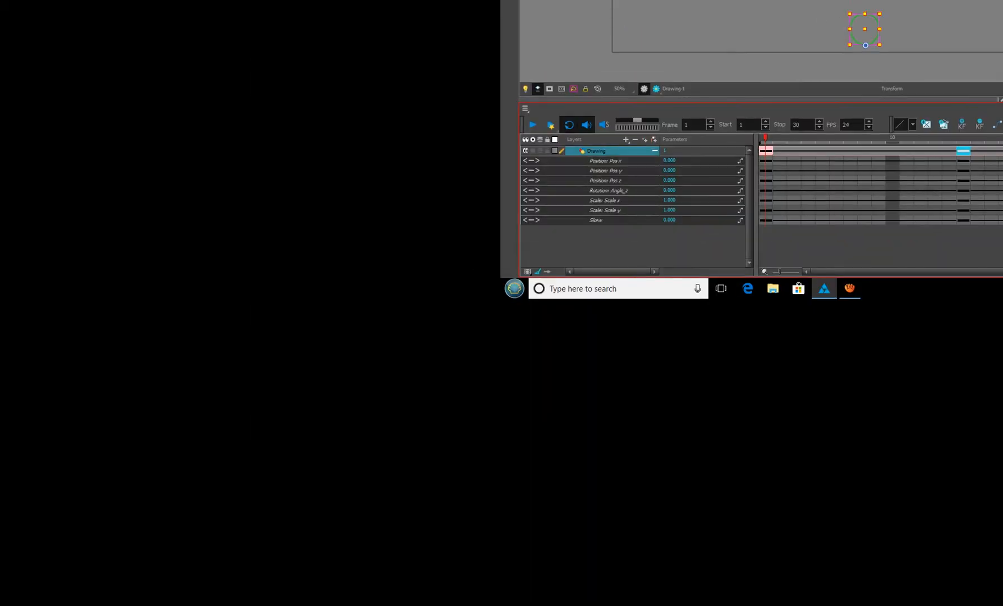
Try squashing the circle vertically at frame 1 with the Transform pivot moved to its base, undoing each attempt
left_click(636, 150)
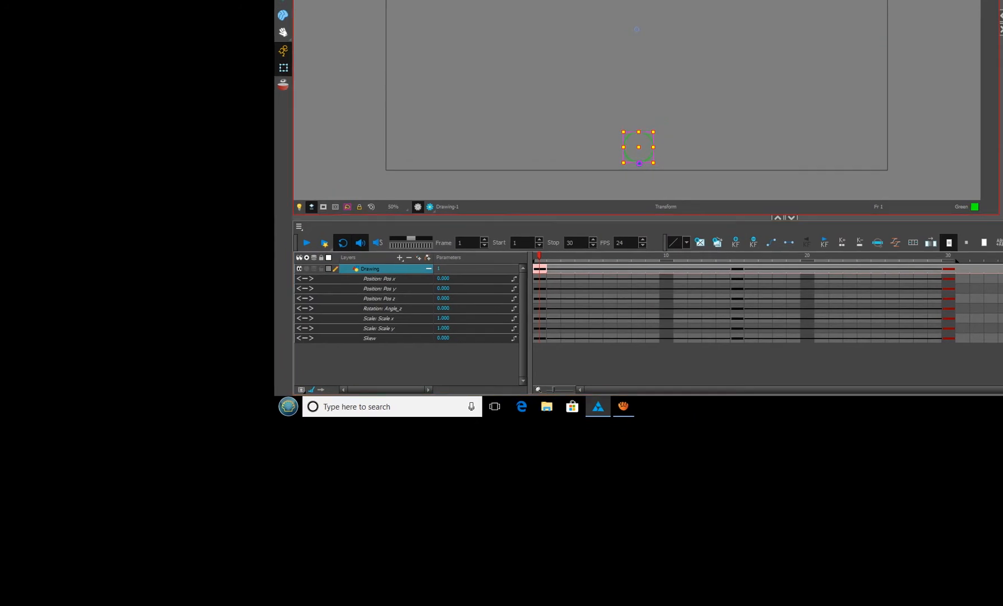
left_click_drag(865, 45, 865, 36)
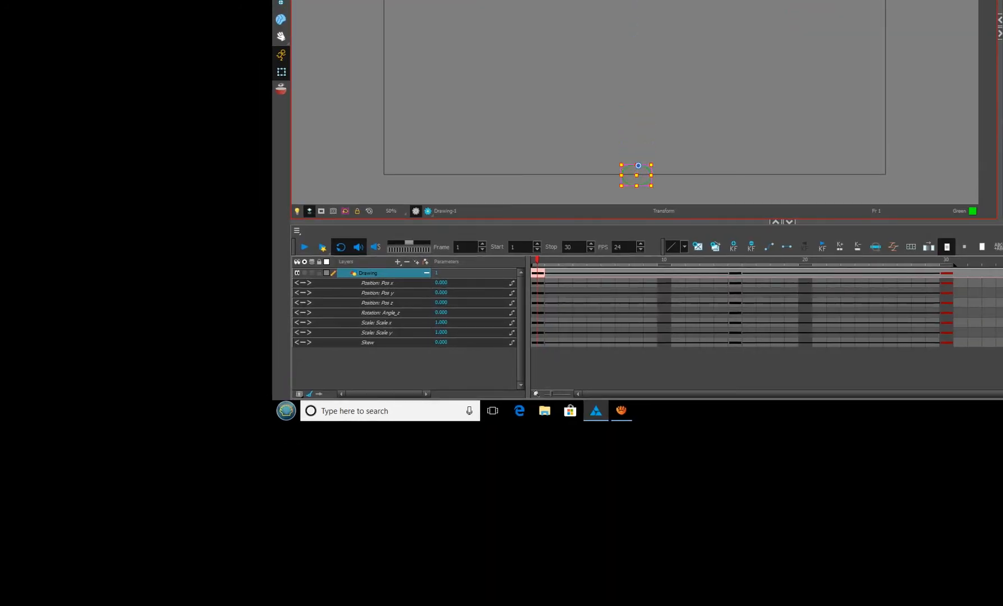
key("ctrl+z")
left_click_drag(638, 166, 641, 146)
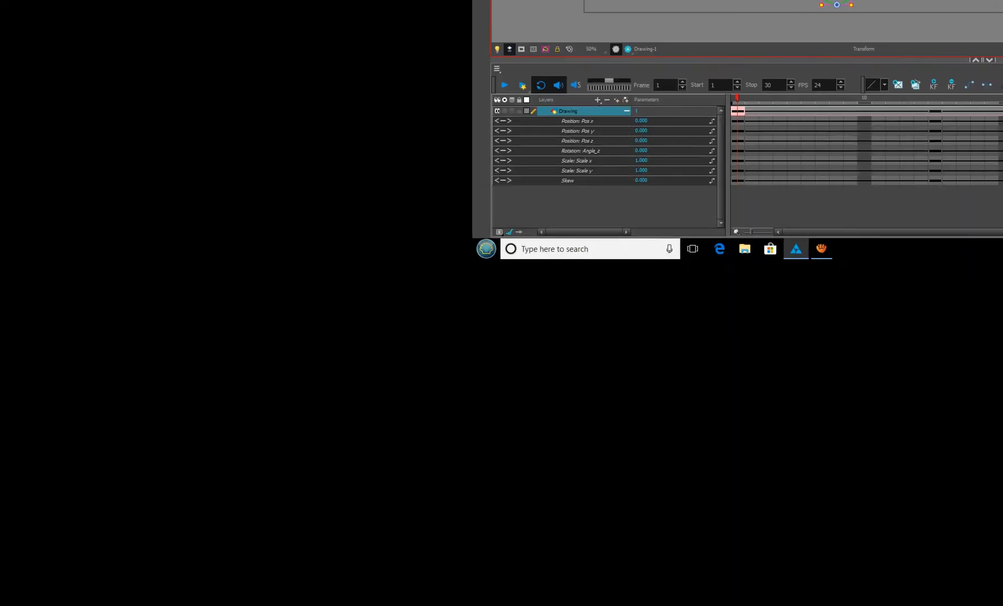
left_click_drag(641, 170, 610, 168)
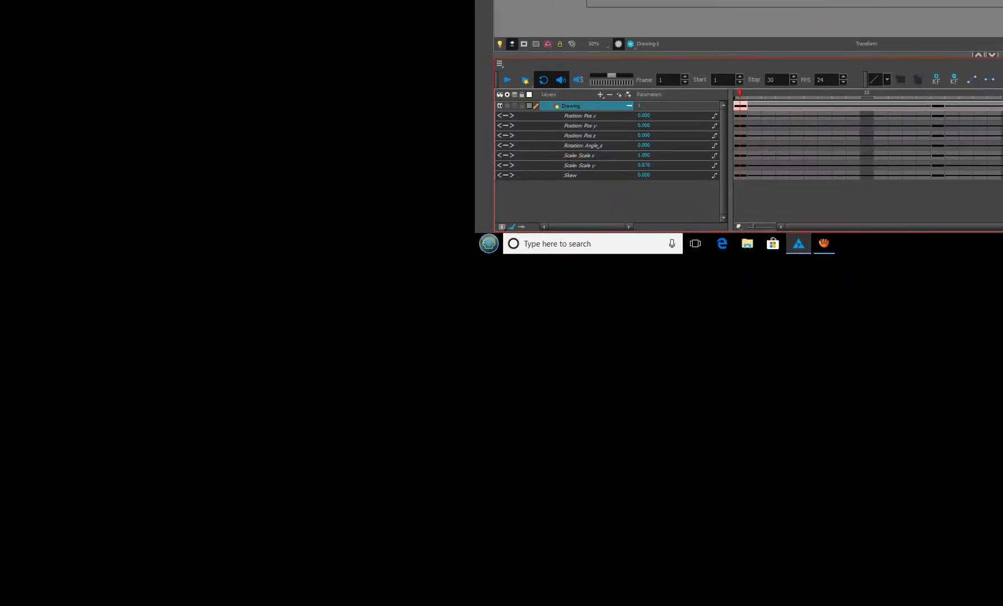
key("ctrl+z")
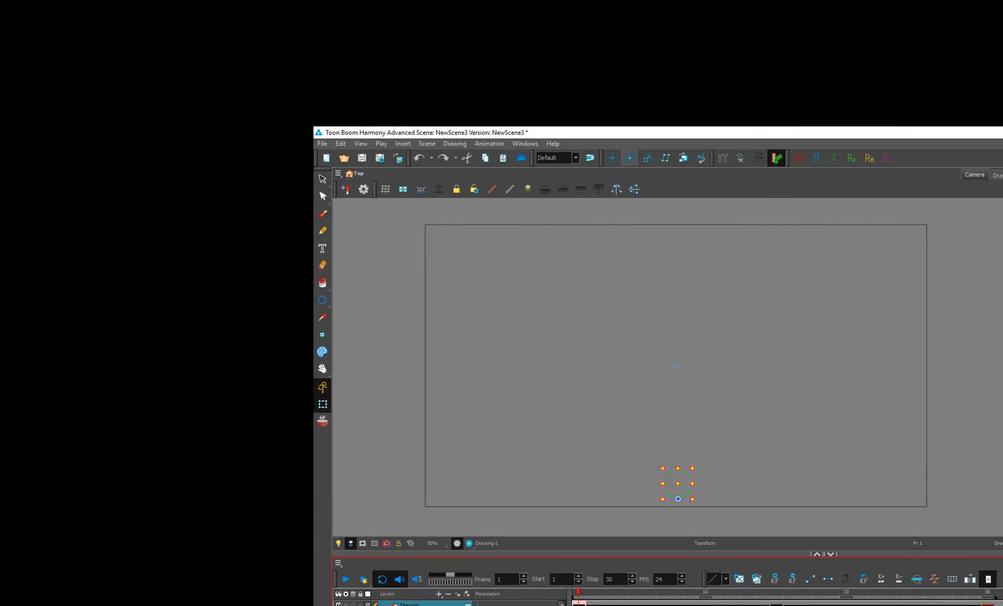
left_click(638, 165)
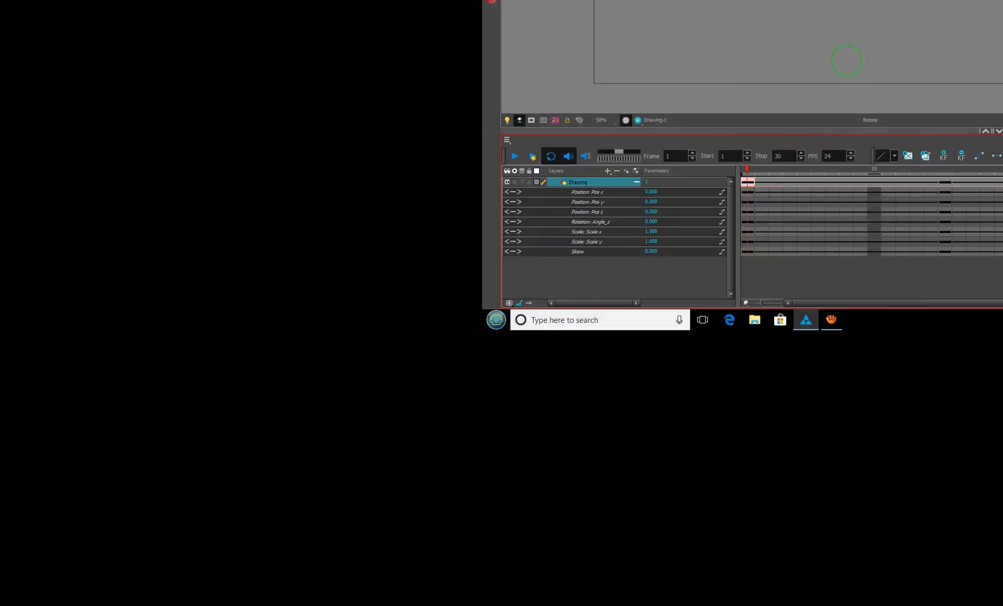
left_click(579, 252)
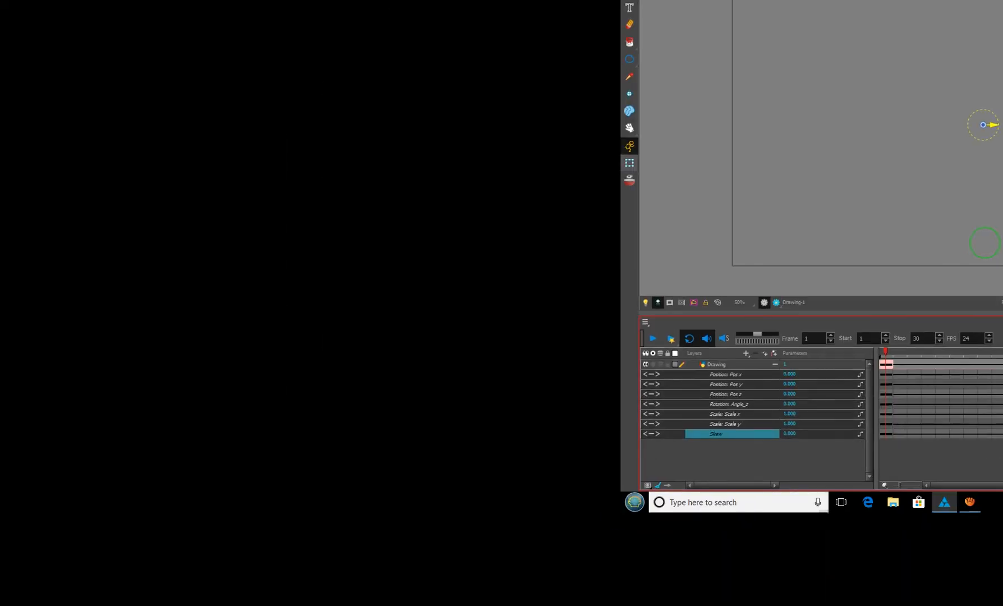
left_click(334, 360)
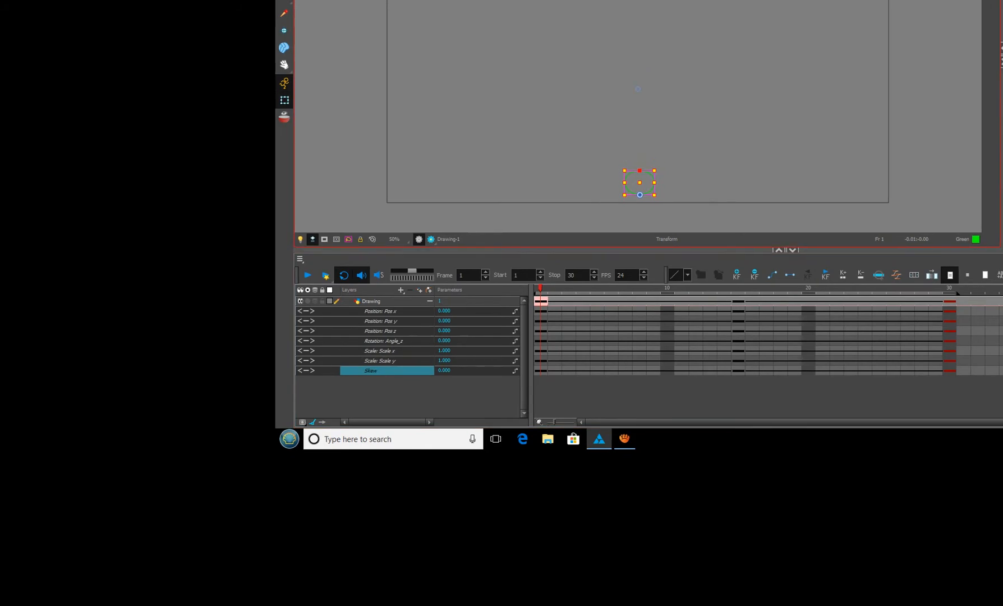
left_click_drag(639, 170, 639, 174)
key("ctrl+z")
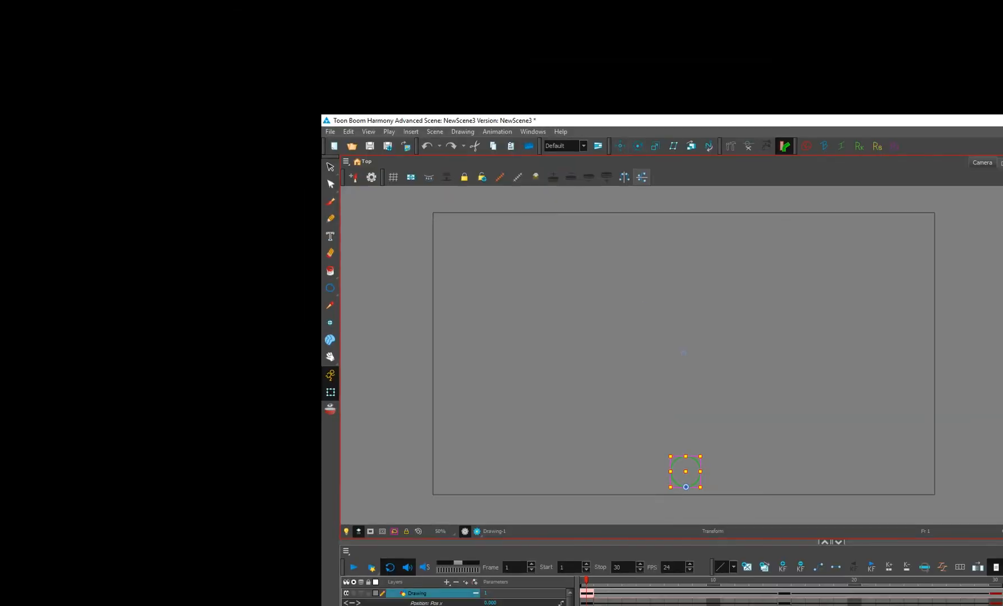
Move the layer's pivot to the circle's base with the Rotate tool, then squash frame 1 to Scale x 1.380 and Scale y 0.540
left_click(638, 146)
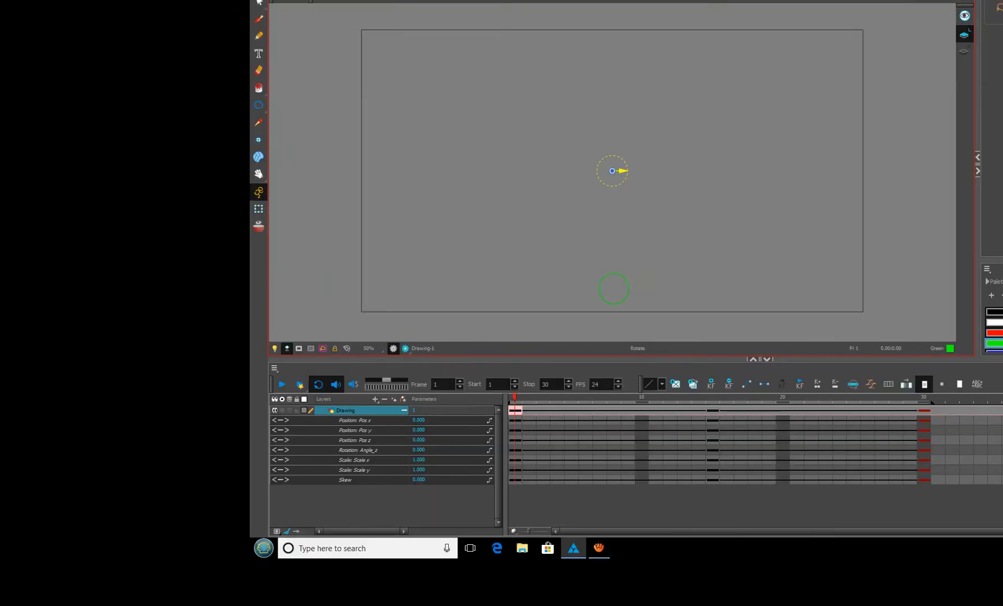
left_click_drag(612, 171, 639, 175)
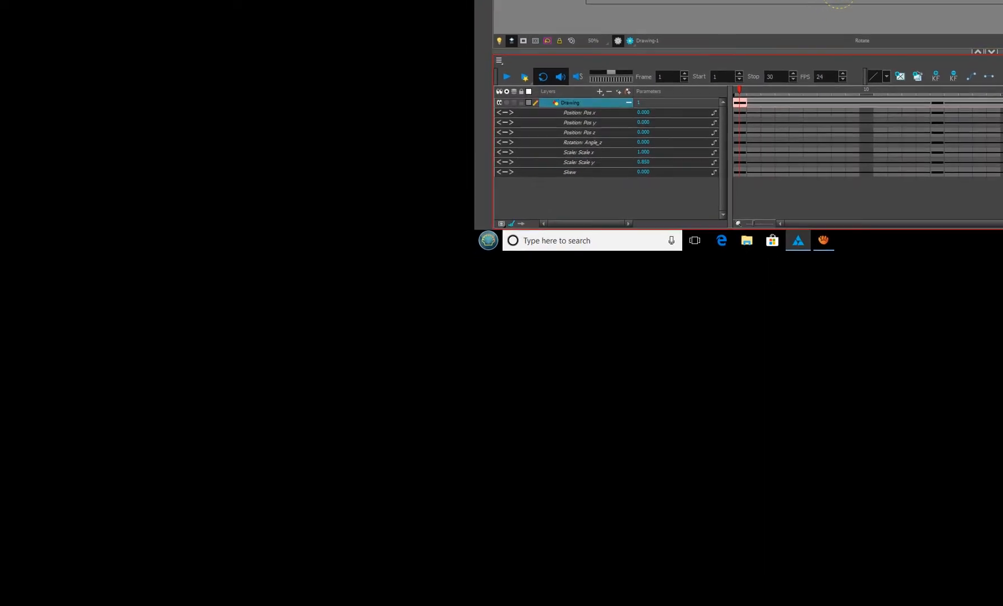
mouse_move(637, 164)
left_mouse_down()
mouse_move(624, 165)
mouse_move(646, 154)
left_mouse_up()
left_click_drag(638, 145, 649, 164)
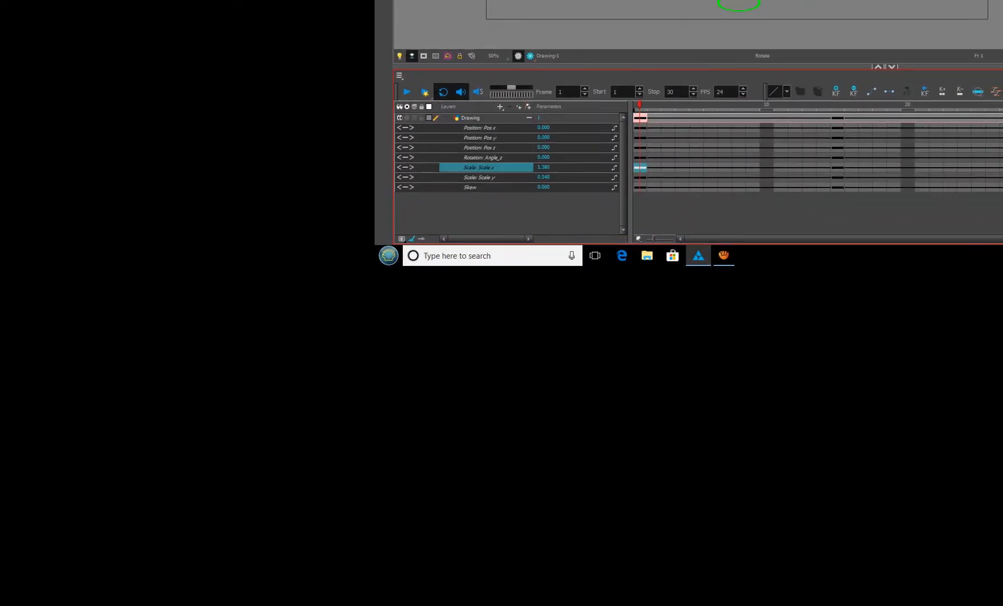
Copy the Scale x and Scale y keyframes from frame 1 to frame 30
left_click_drag(640, 167, 640, 177)
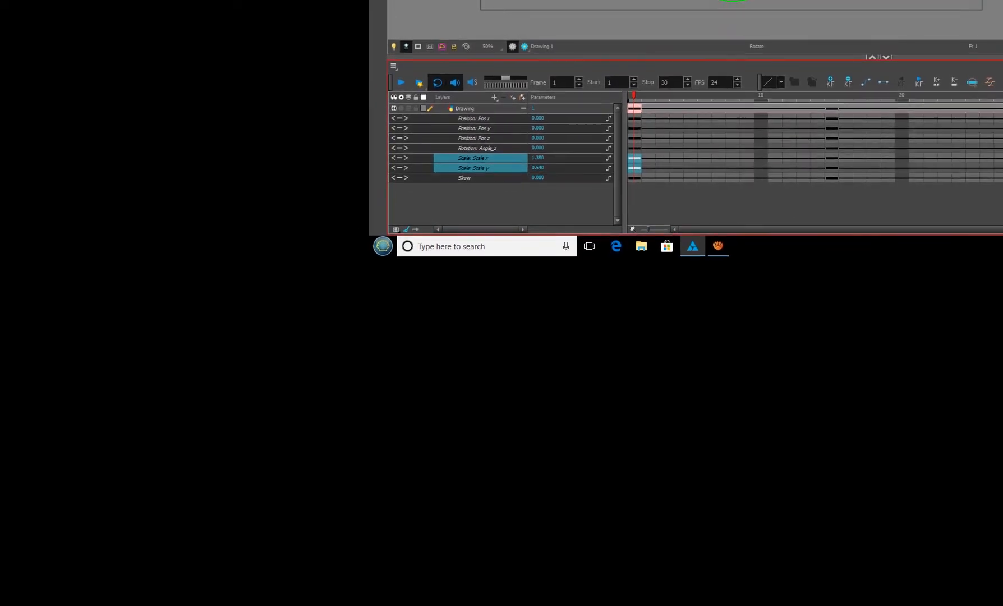
left_click_drag(637, 164, 638, 173)
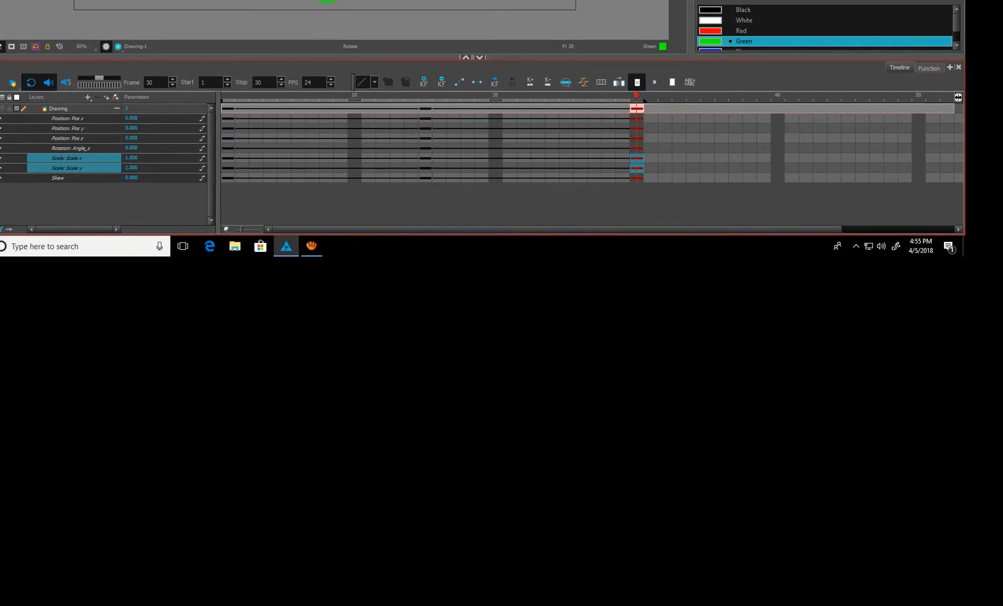
key("ctrl+v")
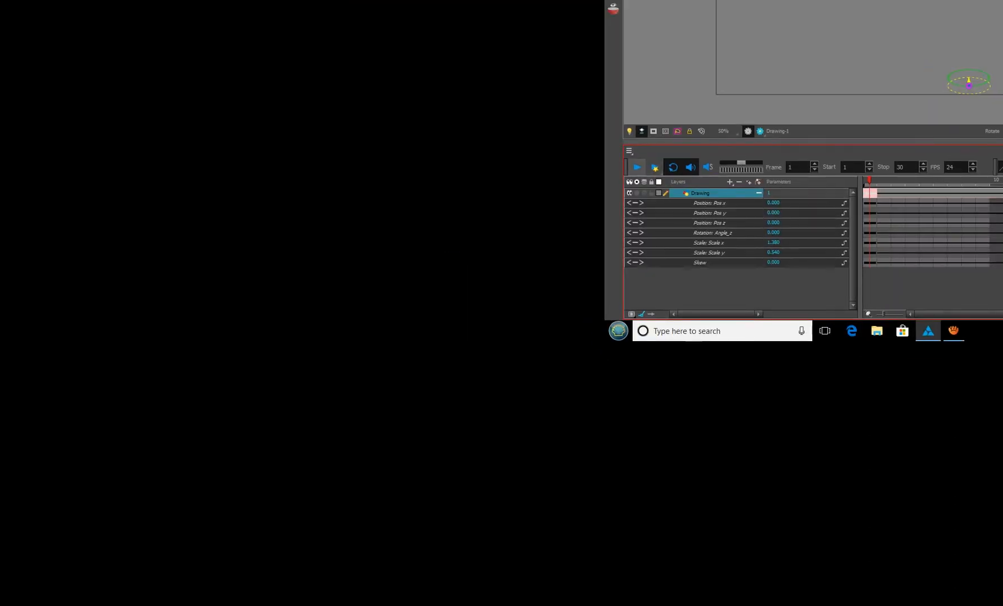
Ease Pos_y after frame 15 by extending that keyframe's right handle horizontally toward frame 30, and play back the bounce
left_click(637, 167)
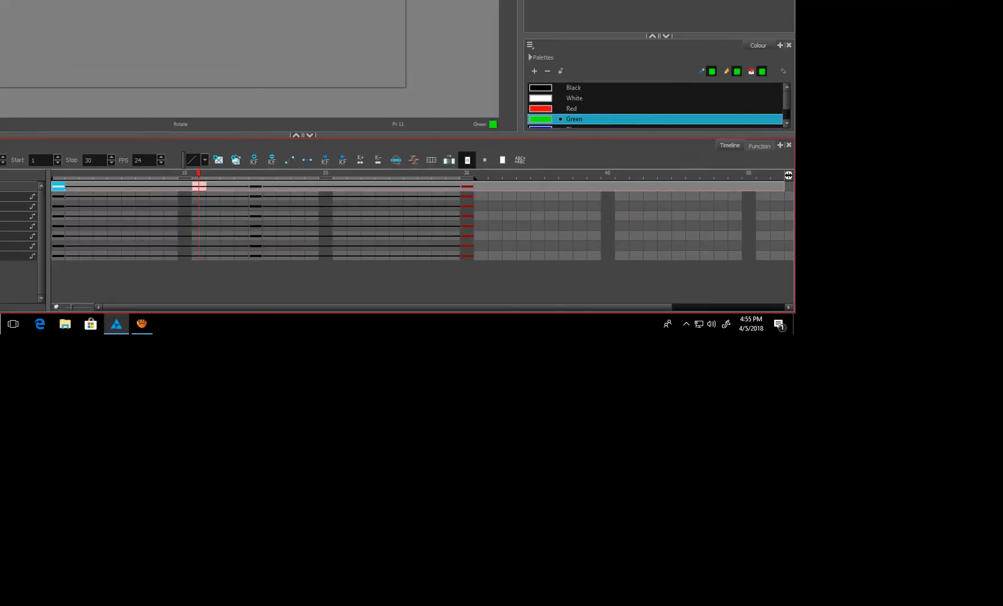
left_click(758, 146)
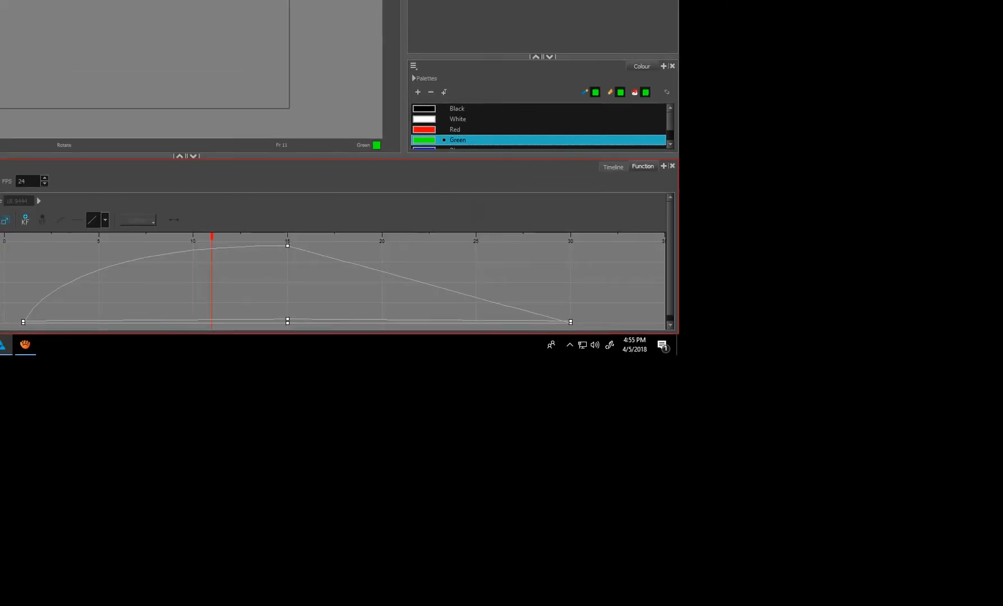
left_click(633, 163)
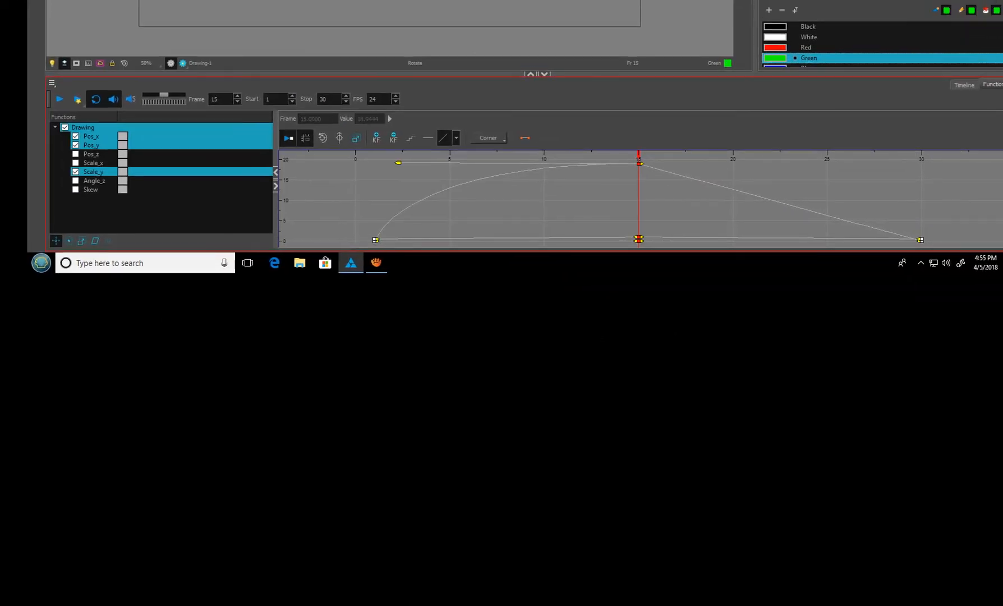
left_click_drag(633, 163, 853, 158)
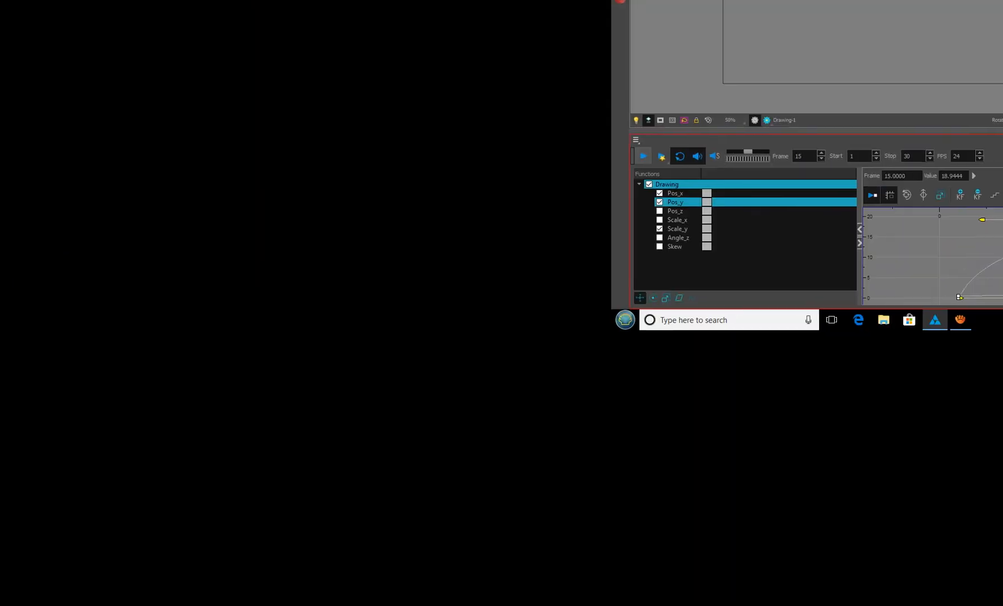
left_click(643, 157)
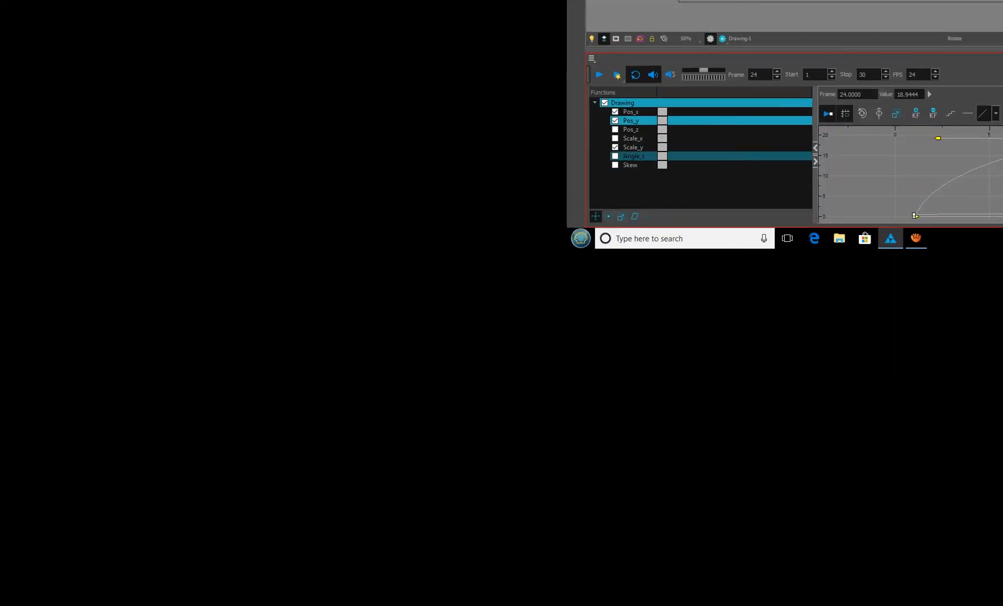
Show only the Scale_x and Scale_y curves in the function graph and fit them in view
left_click(639, 111)
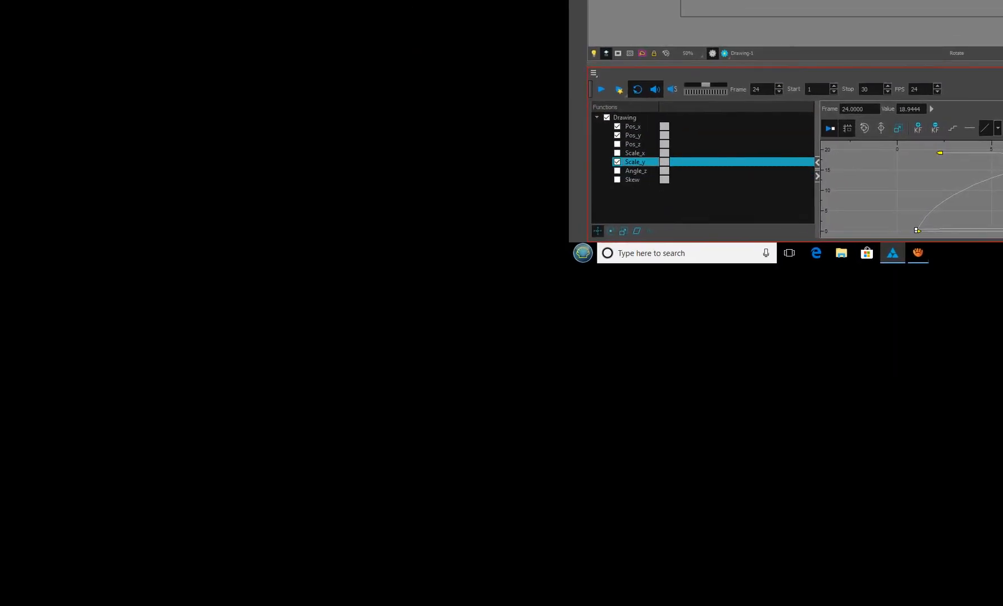
left_click(613, 129)
left_click(614, 120)
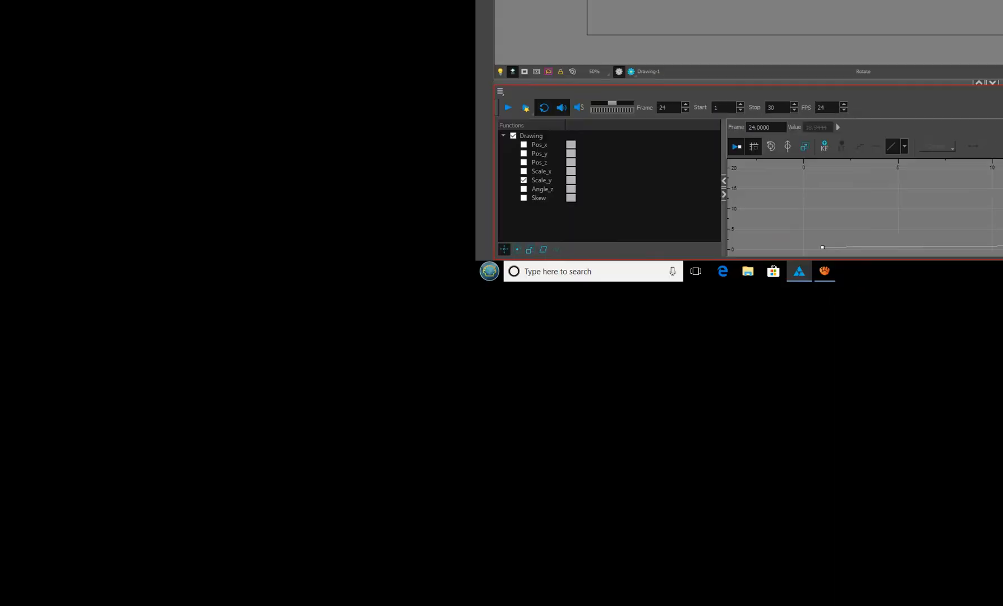
left_click(657, 199)
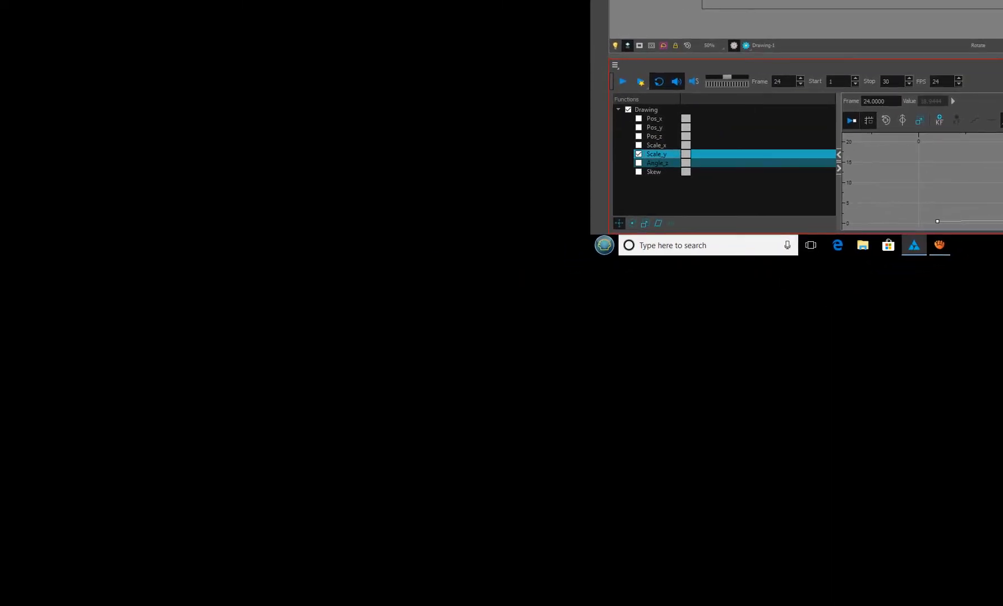
left_click(624, 161)
left_click(636, 164)
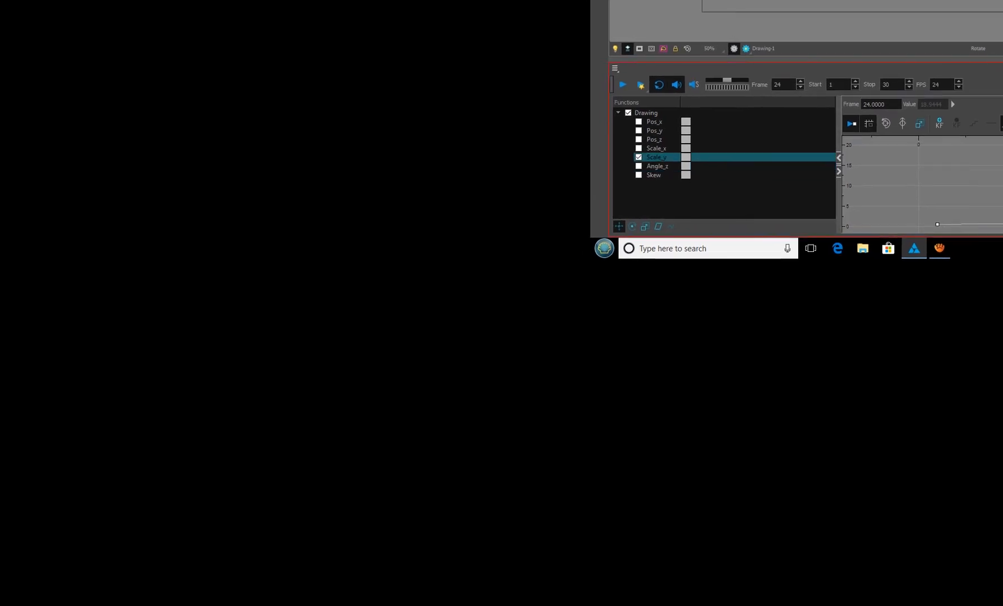
left_click(637, 146)
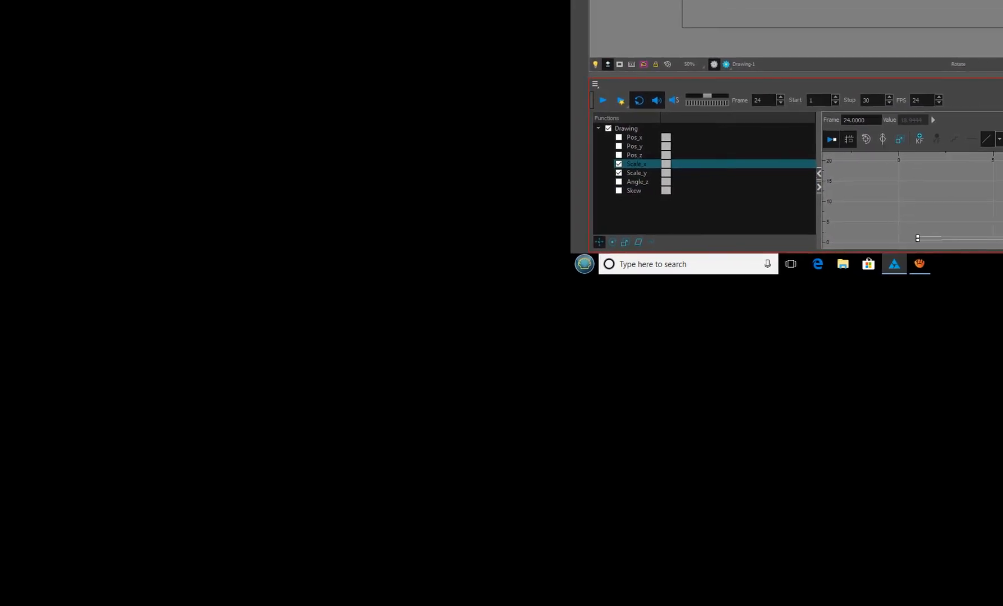
left_click(641, 166)
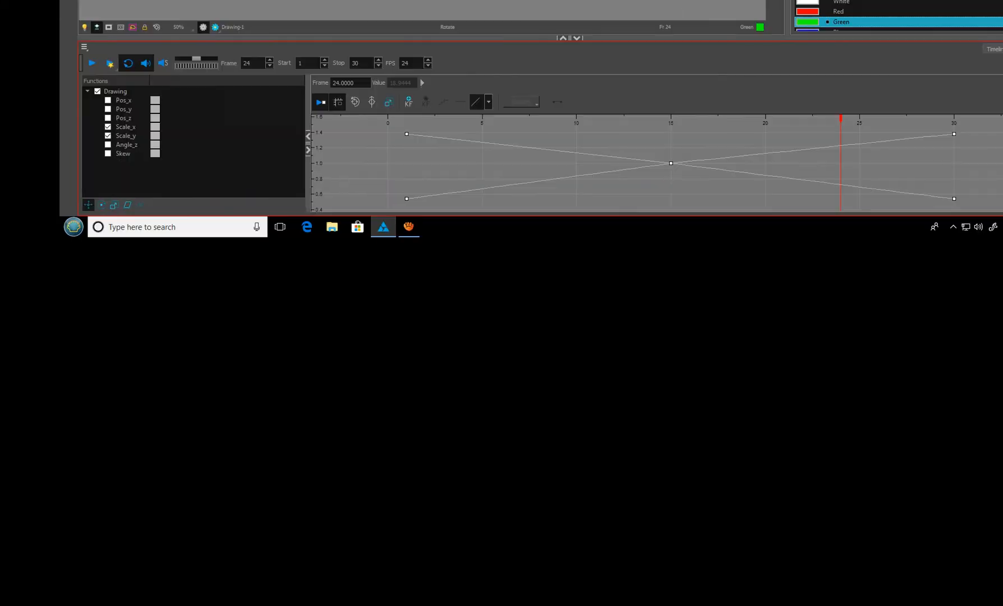
Scrub between frames 15 and 29 to examine how the Scale_x and Scale_y curves deform the circle
left_click(955, 216)
left_click(639, 158)
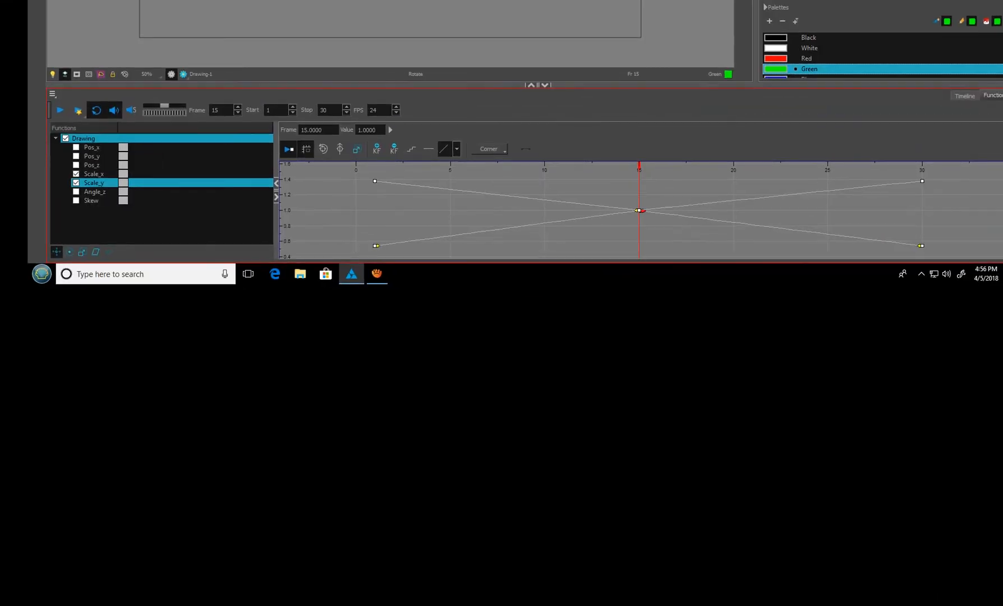
left_click_drag(853, 181, 929, 181)
left_click_drag(646, 164, 836, 164)
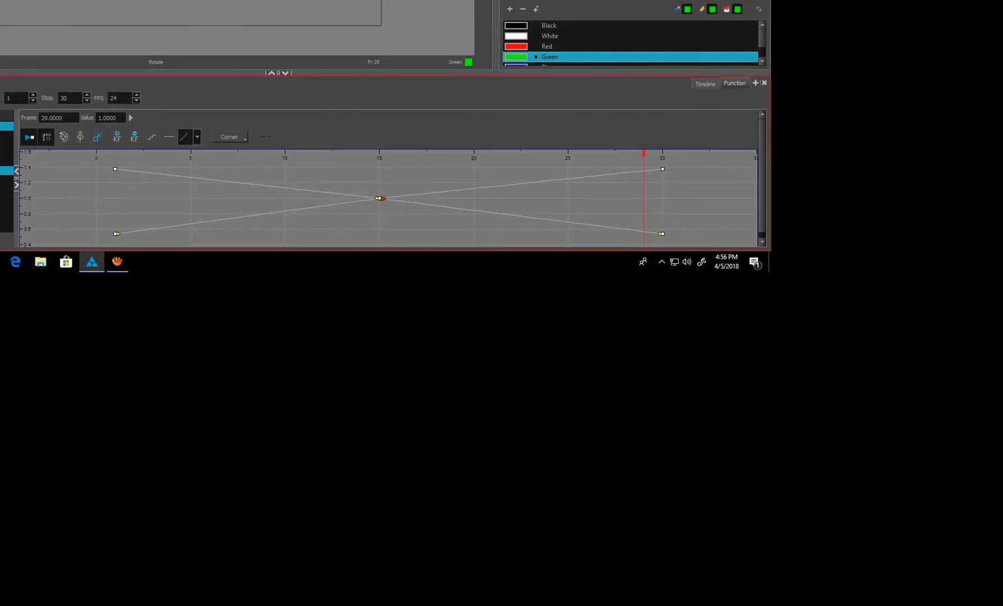
left_click(393, 182)
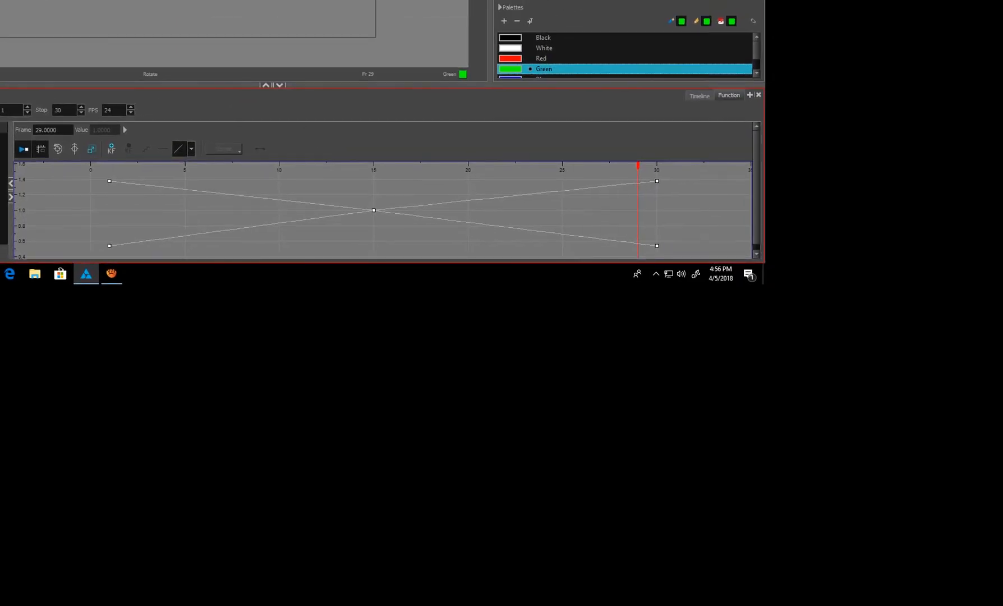
left_click_drag(641, 166, 377, 165)
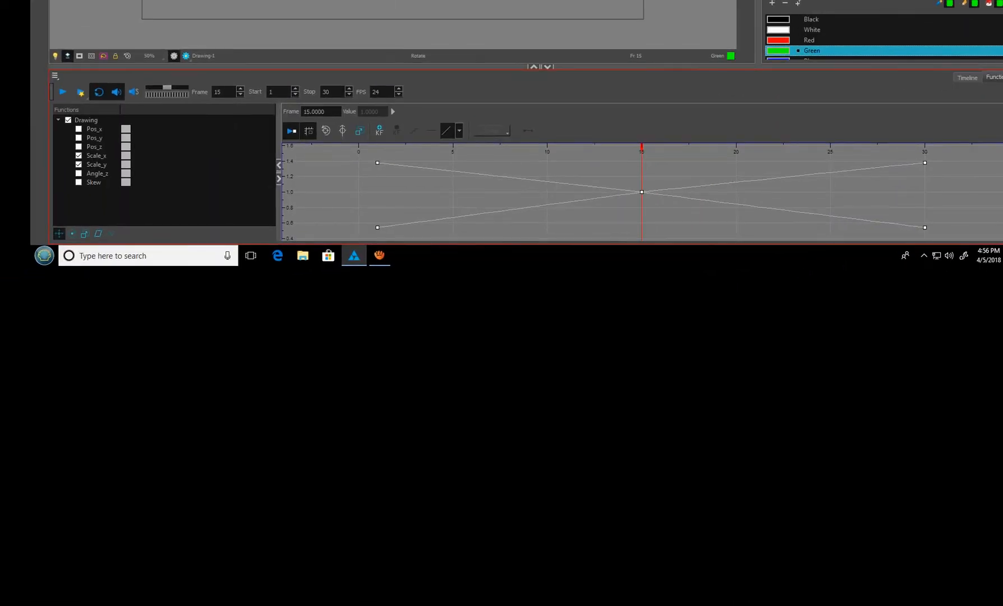
left_click_drag(642, 147, 886, 143)
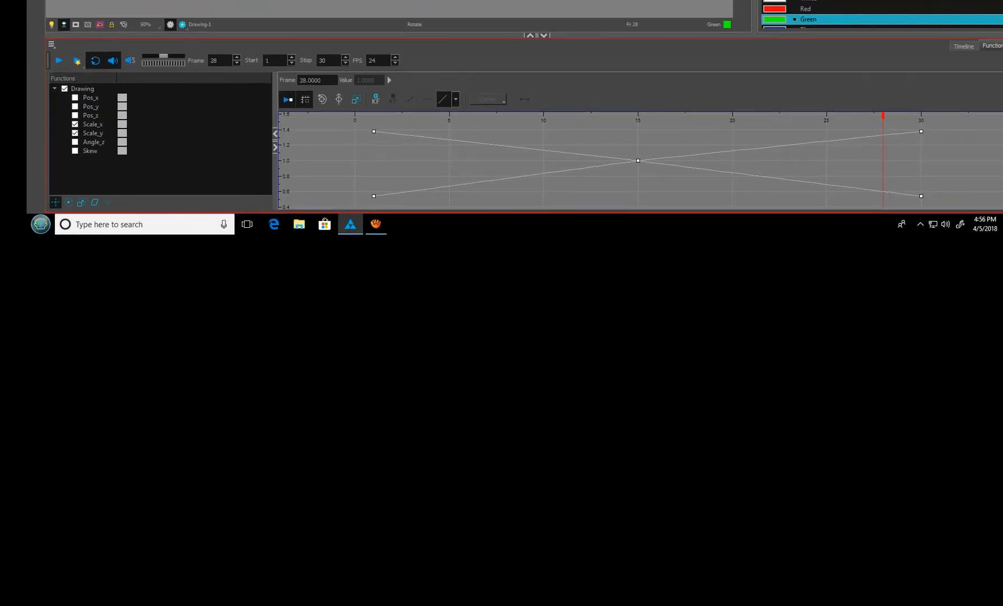
left_click(638, 154)
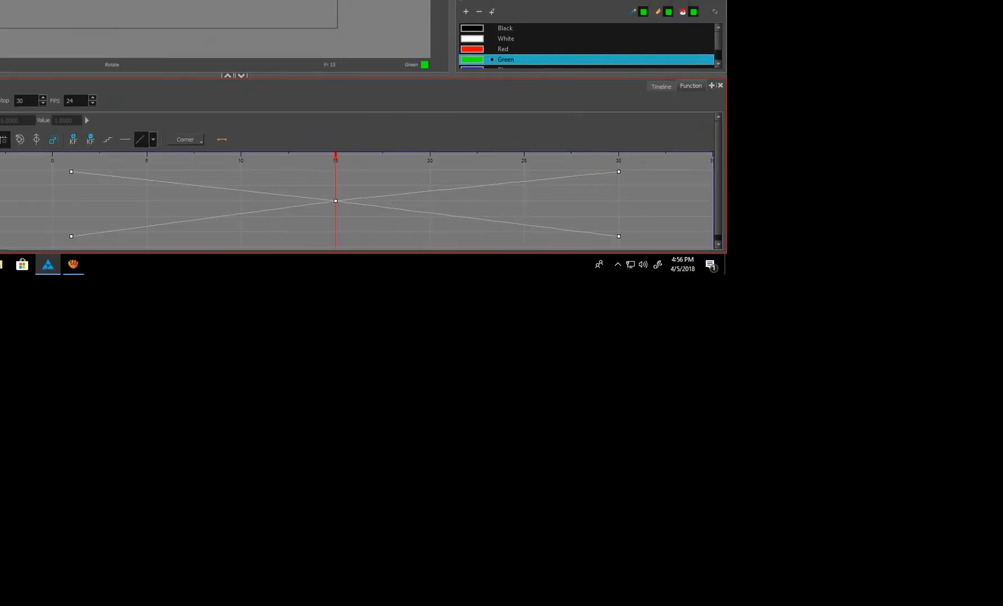
Make the Scale_x and Scale_y segments between frames 15 and 30 constant, and scrub through those frames to check the hold
left_click_drag(702, 147, 452, 212)
left_click_drag(583, 168, 501, 182)
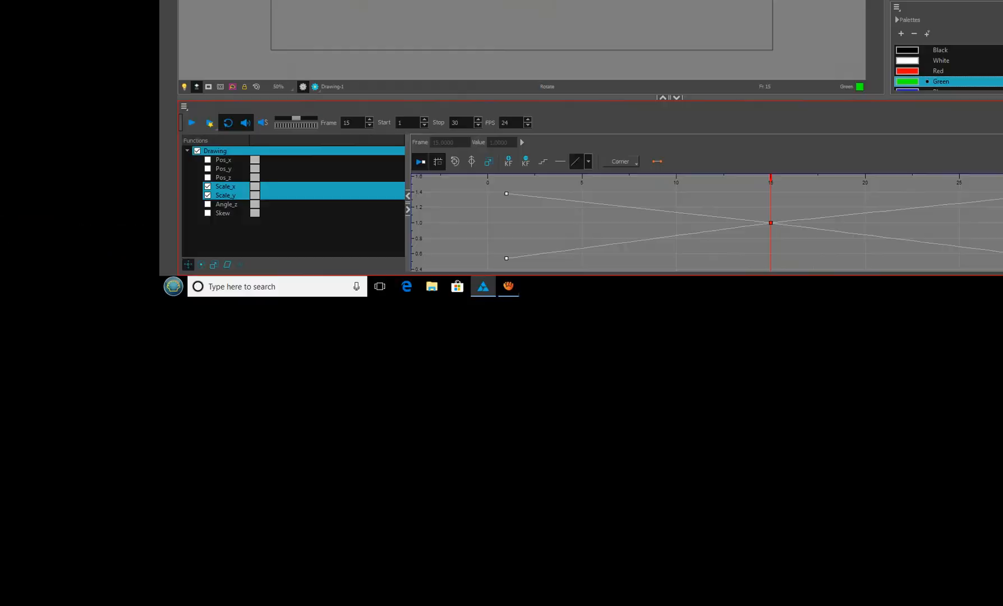
key("Delete")
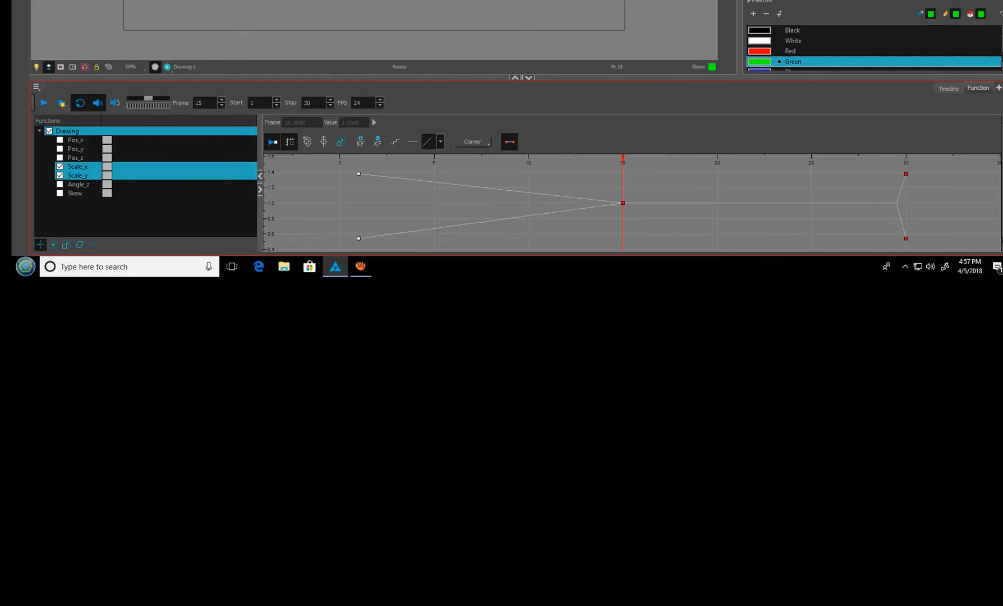
left_click_drag(359, 96, 472, 96)
left_click_drag(658, 156, 809, 156)
left_click_drag(636, 152, 655, 152)
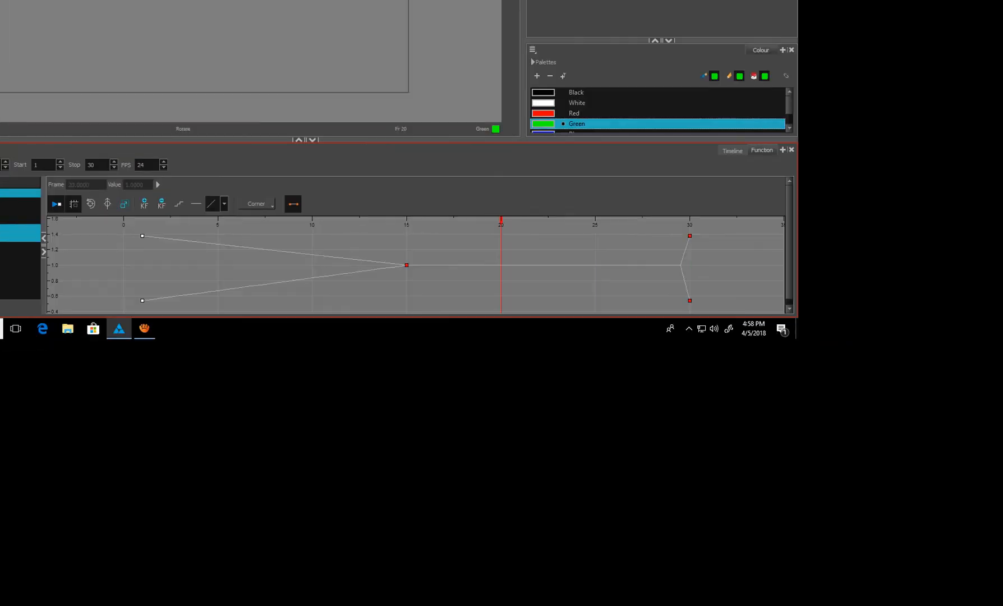
Return to the timeline and hide the bouncing circle's Drawing layer, leaving no layer selected
left_click(732, 150)
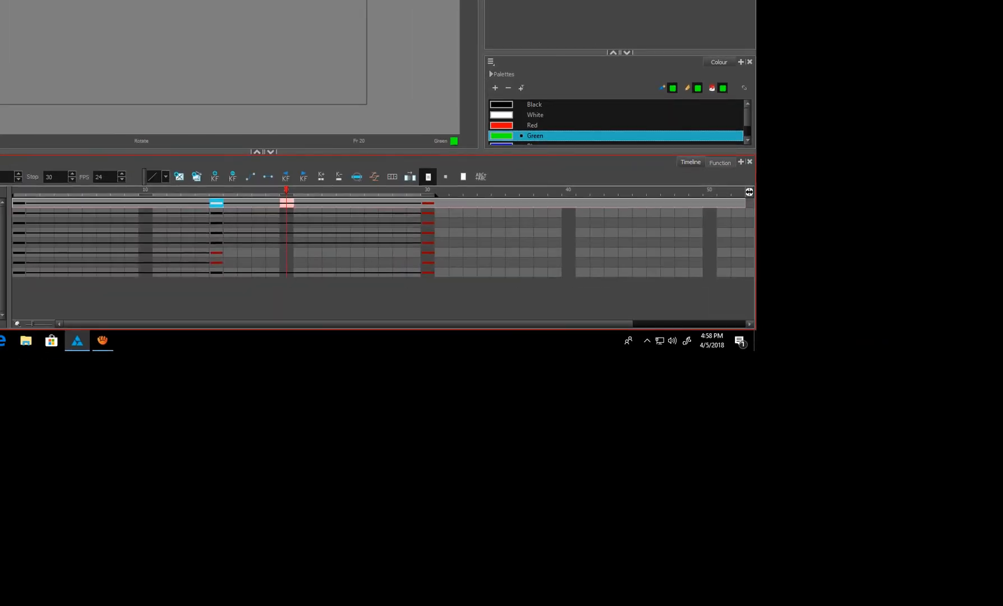
left_click_drag(645, 167, 378, 166)
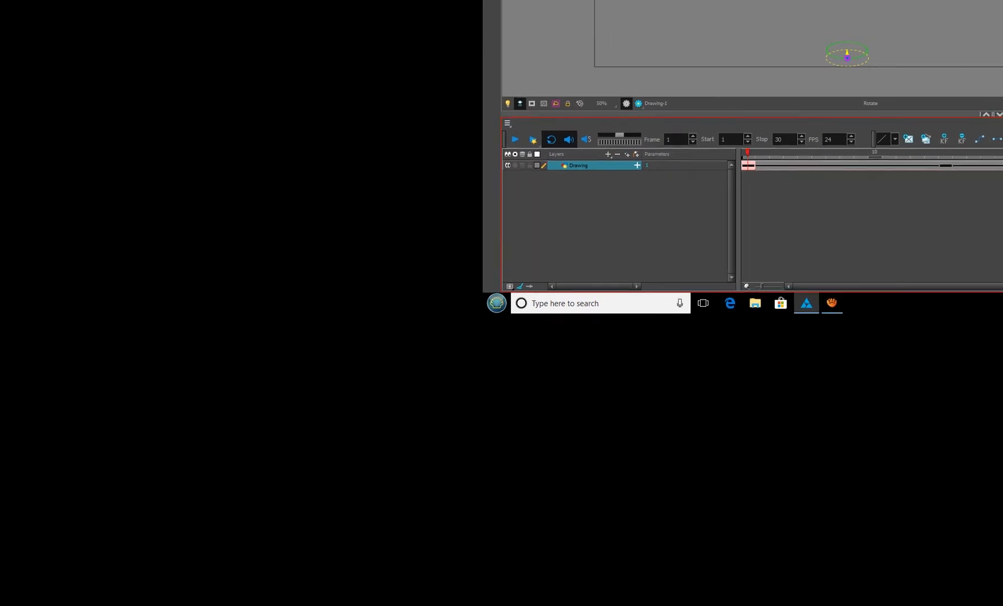
left_click(508, 166)
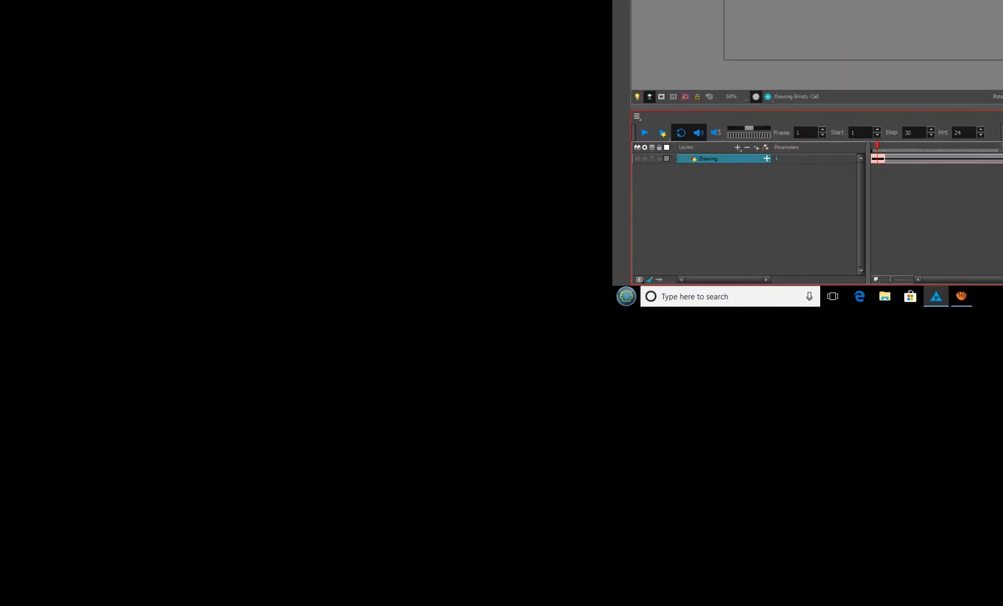
left_click(596, 186)
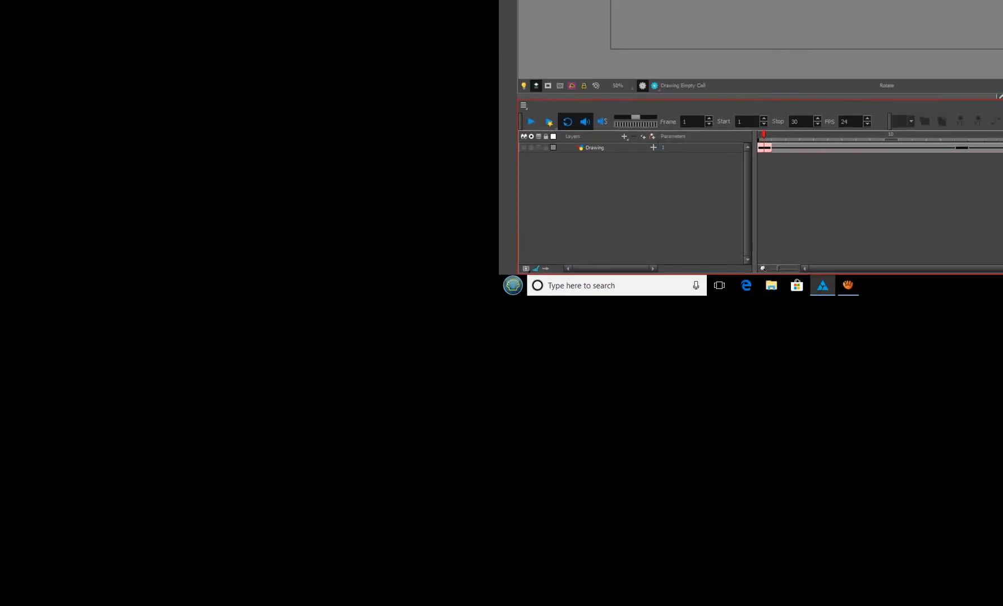
Add two vector drawing layers and draw a wide rectangle on the first and a thinner one overlapping its right end on the second
key("ctrl+r")
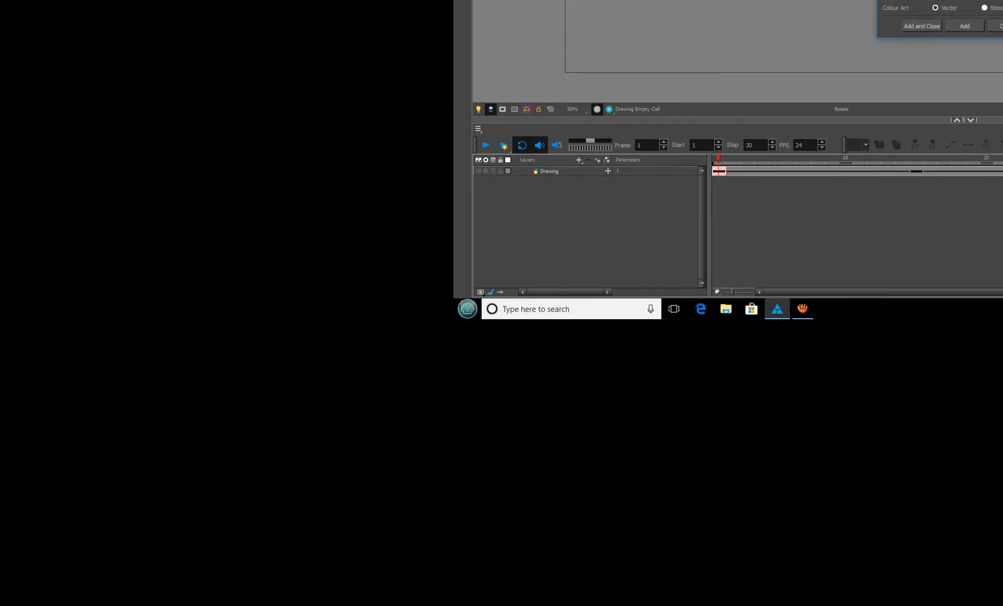
key("Return")
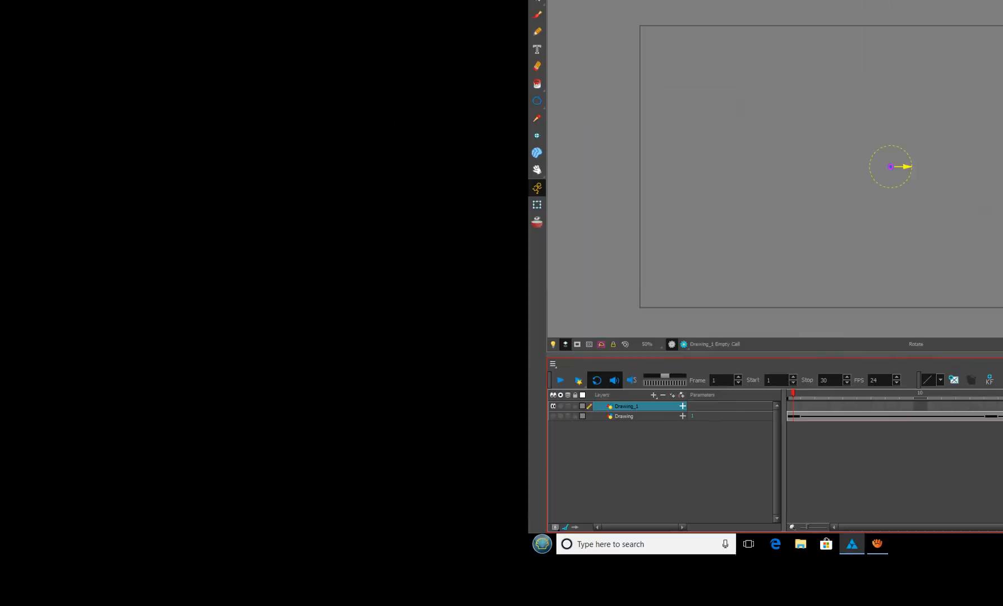
key("shift+t")
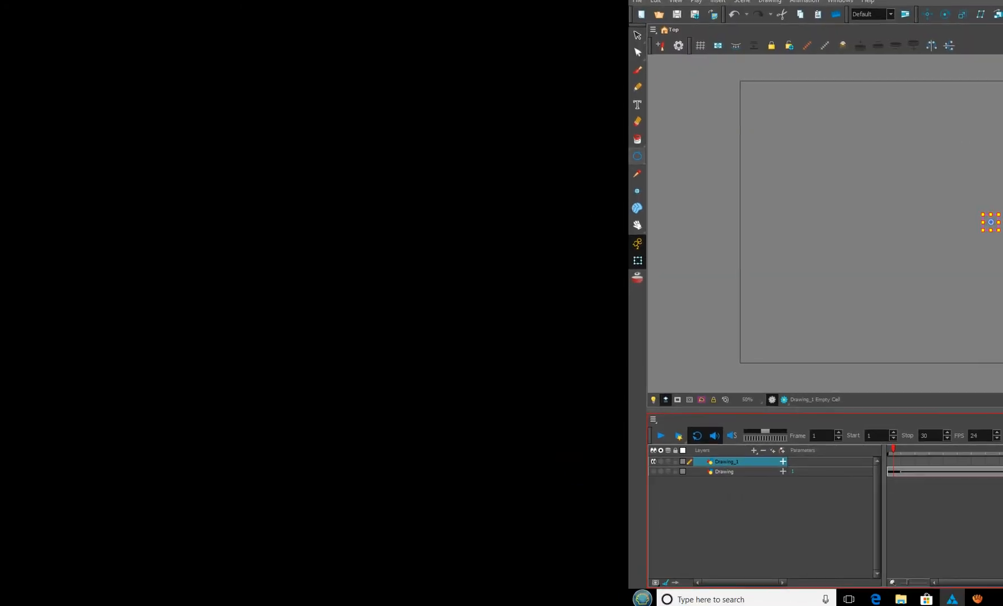
left_click(638, 159)
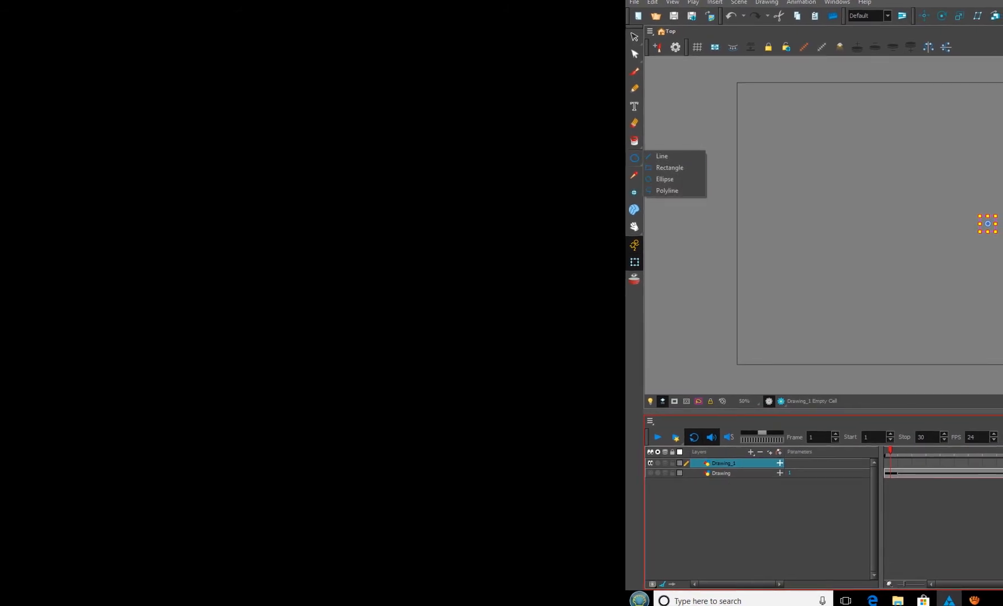
left_click(671, 169)
left_click_drag(544, 147, 695, 184)
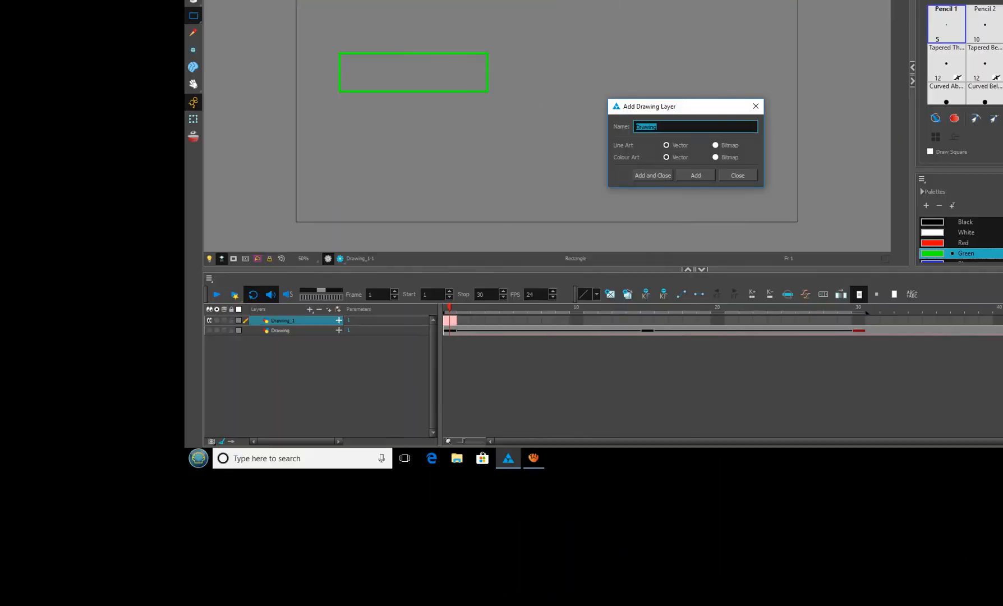
left_click(963, 30)
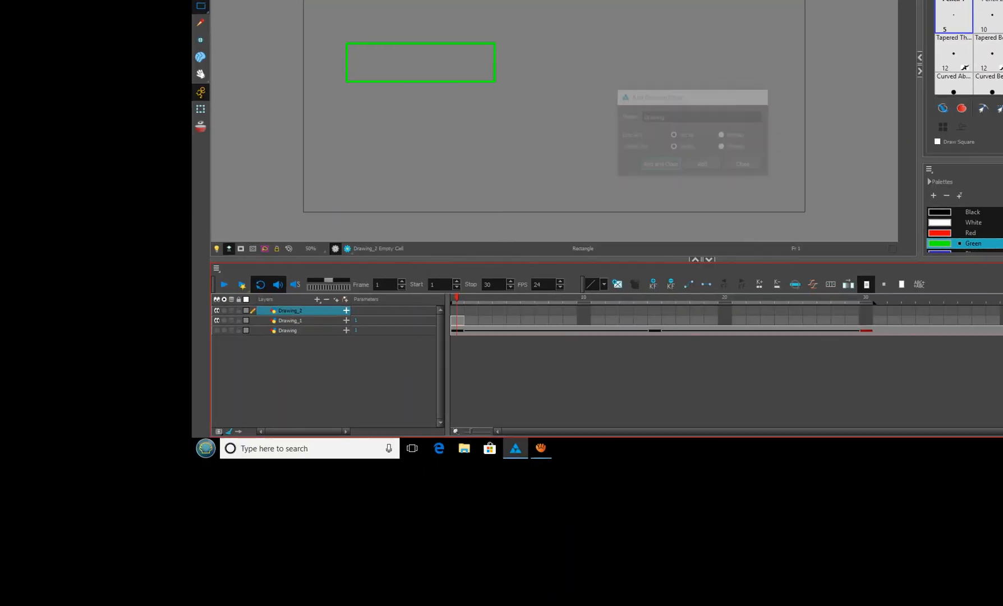
left_click_drag(639, 163, 773, 188)
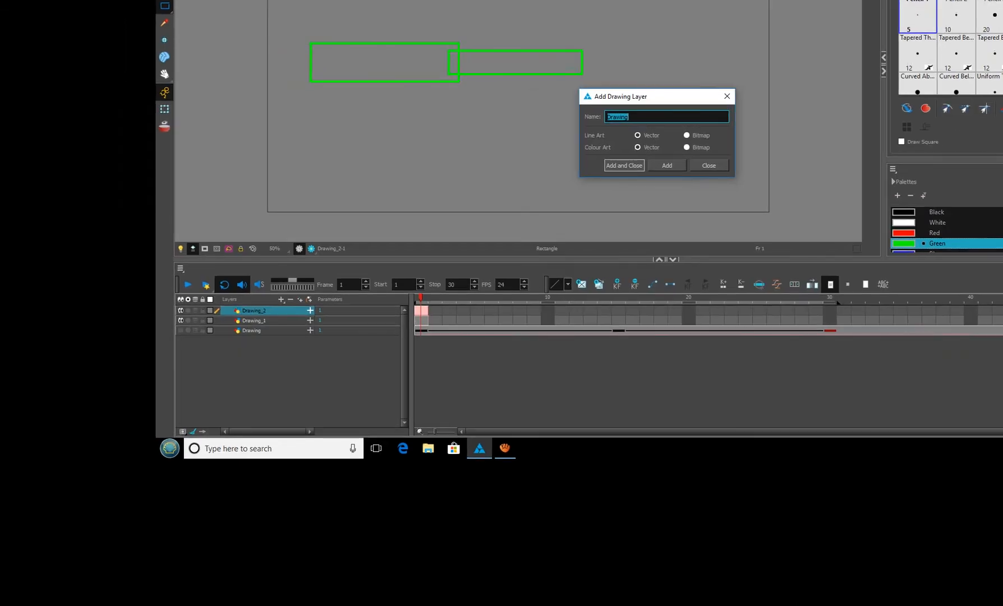
Add a third drawing layer and draw a small circle at the right end of the thinner rectangle
left_click(961, 26)
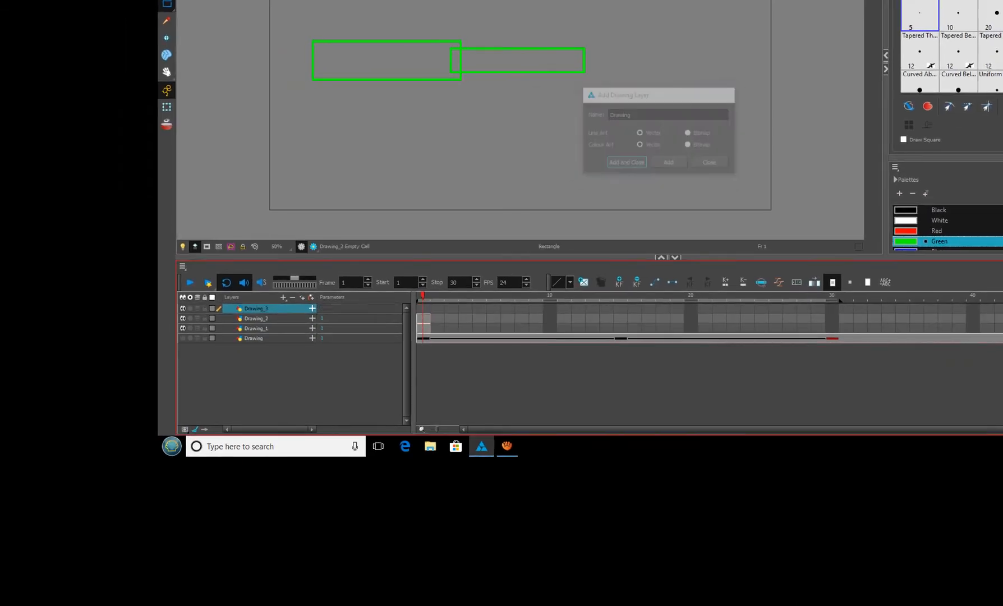
left_click(648, 160)
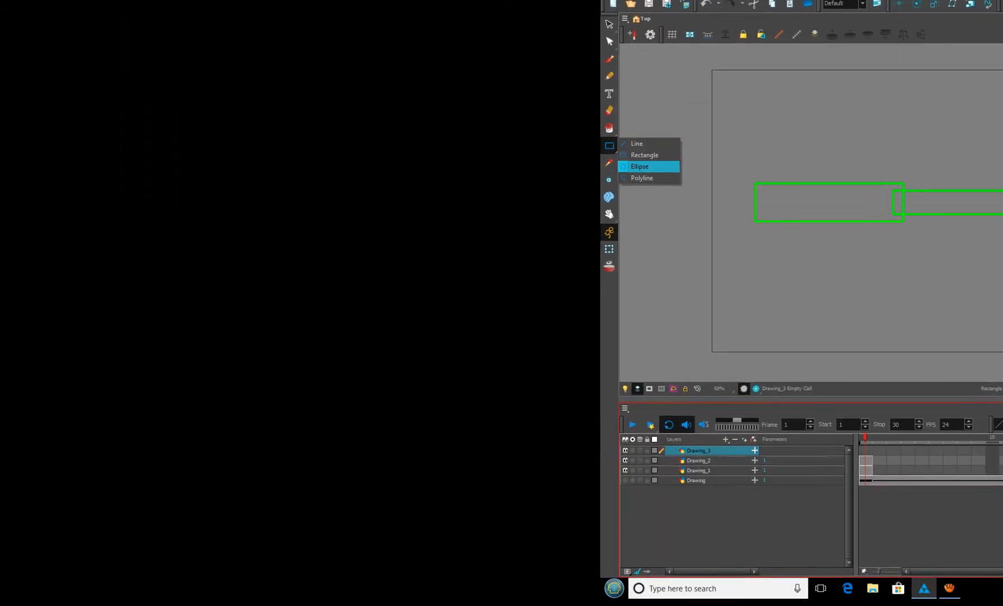
left_click(665, 183)
mouse_move(634, 162)
left_mouse_down()
mouse_move(649, 179)
mouse_move(646, 171)
left_mouse_up()
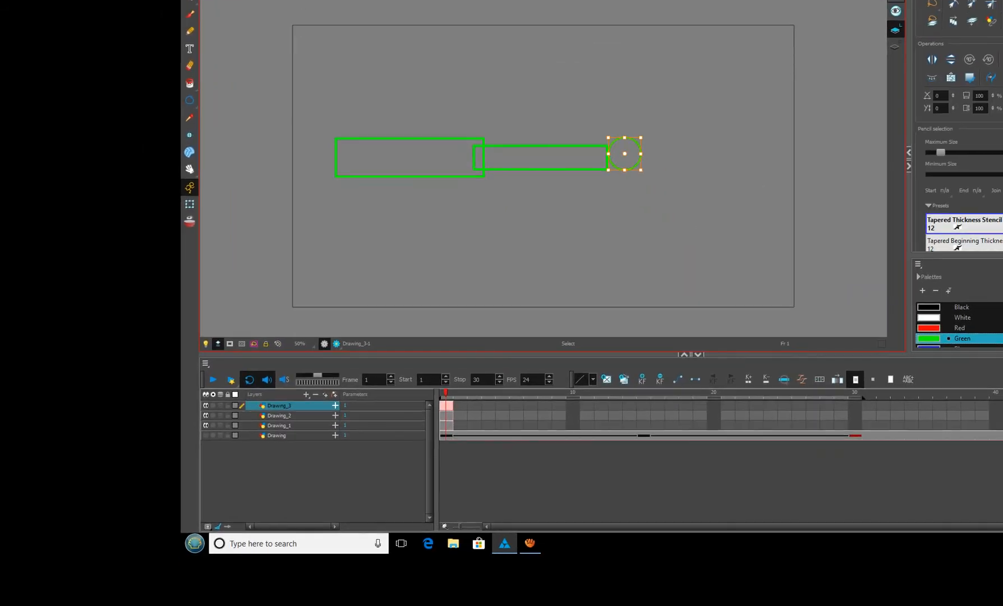
Nudge the circle down to line it up with the centre of the thinner rectangle, and deselect it
left_click_drag(632, 150, 637, 162)
key("ctrl+z")
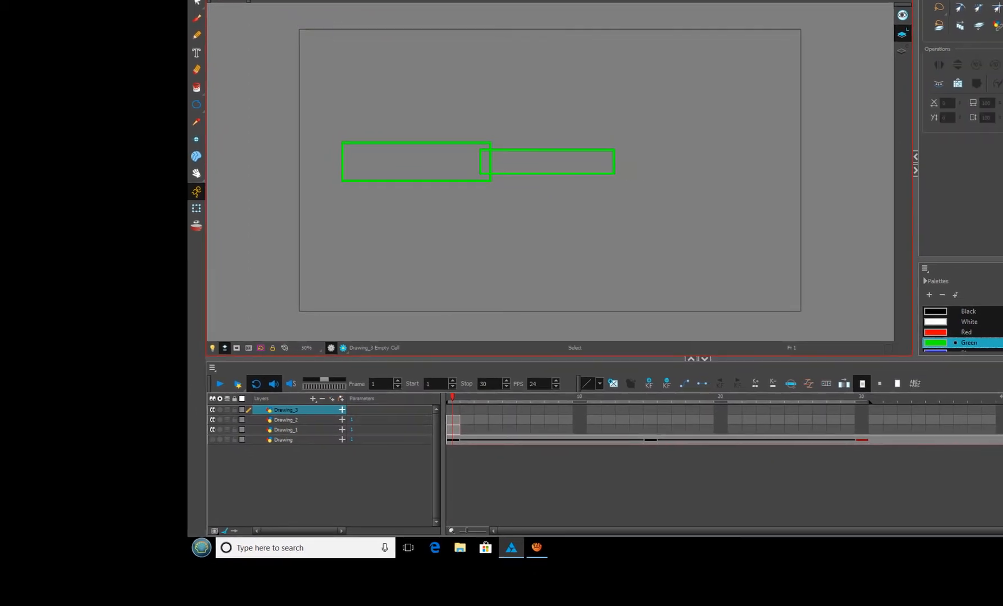
key("ctrl+shift+z")
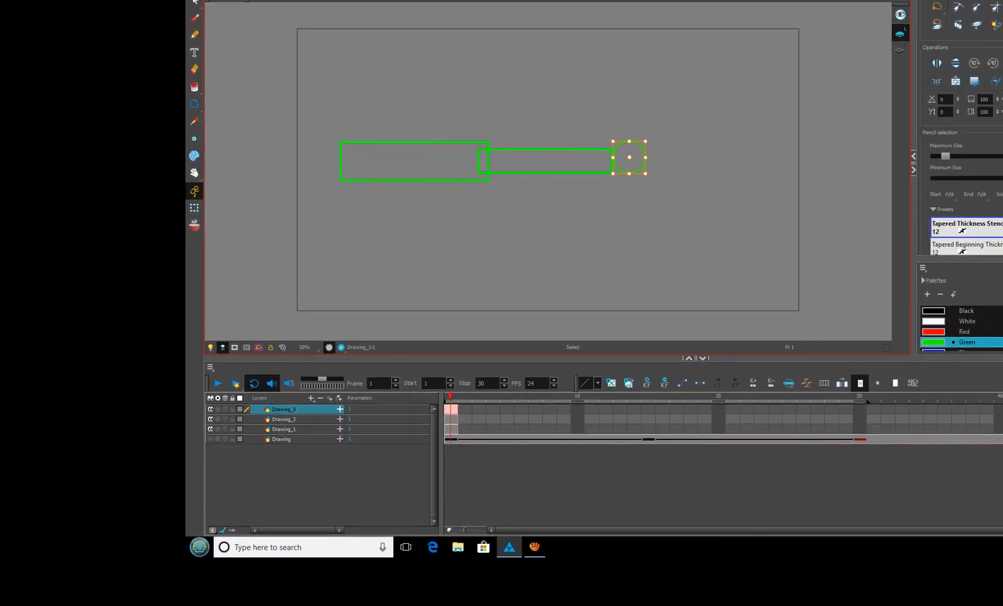
left_click_drag(630, 158, 630, 160)
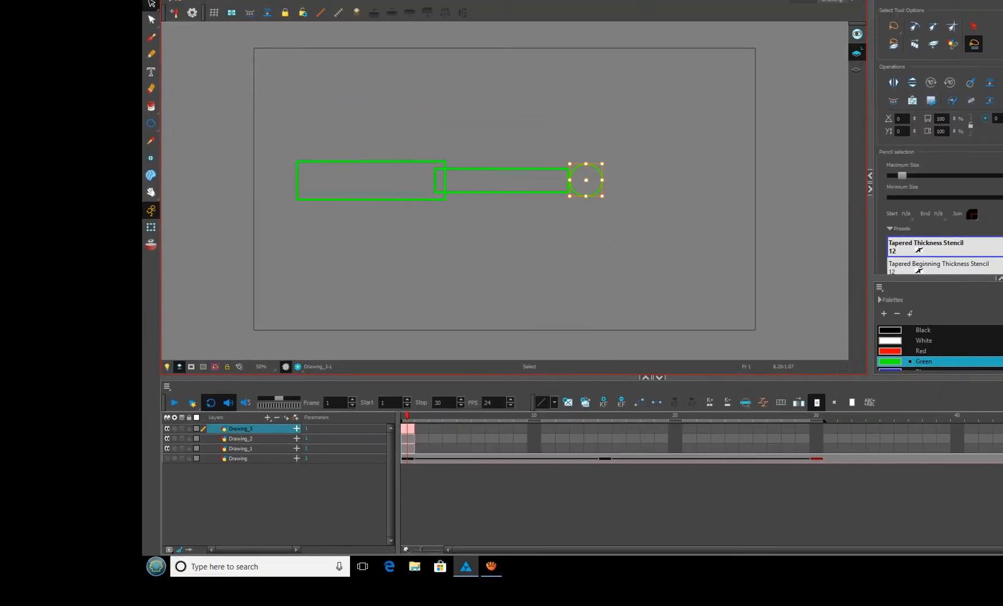
key("Escape")
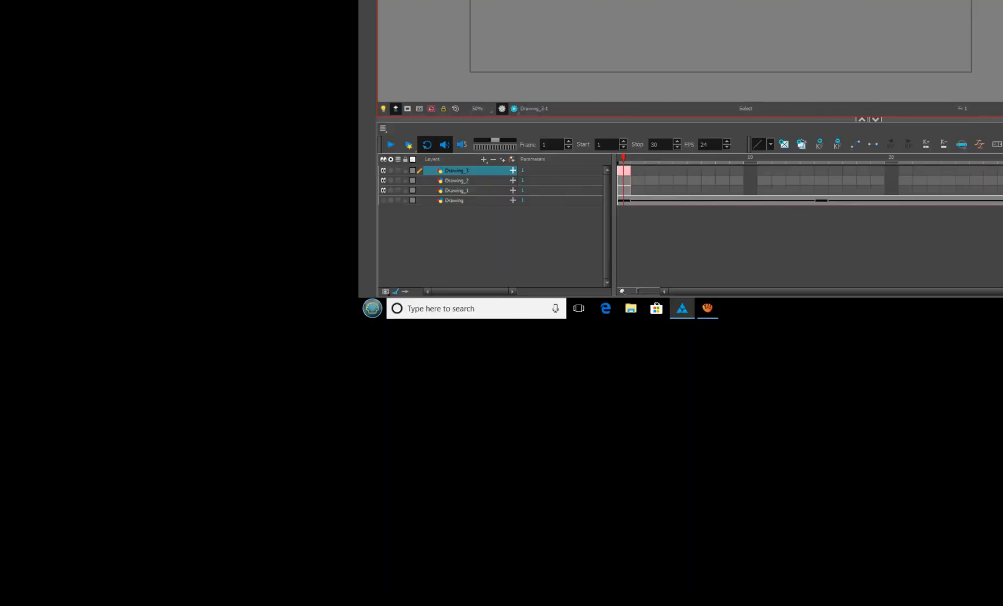
Extend the exposure of the drawings on Drawing_1, Drawing_2 and Drawing_3 to frame 30
left_click(458, 171)
left_click(460, 190, "shift")
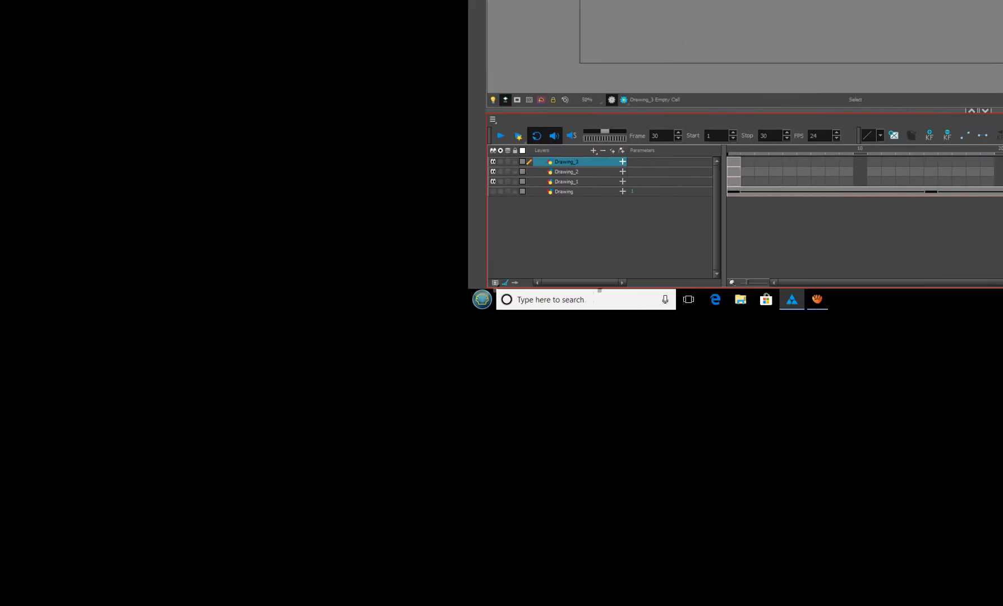
left_click(580, 181, "shift")
left_click(640, 161)
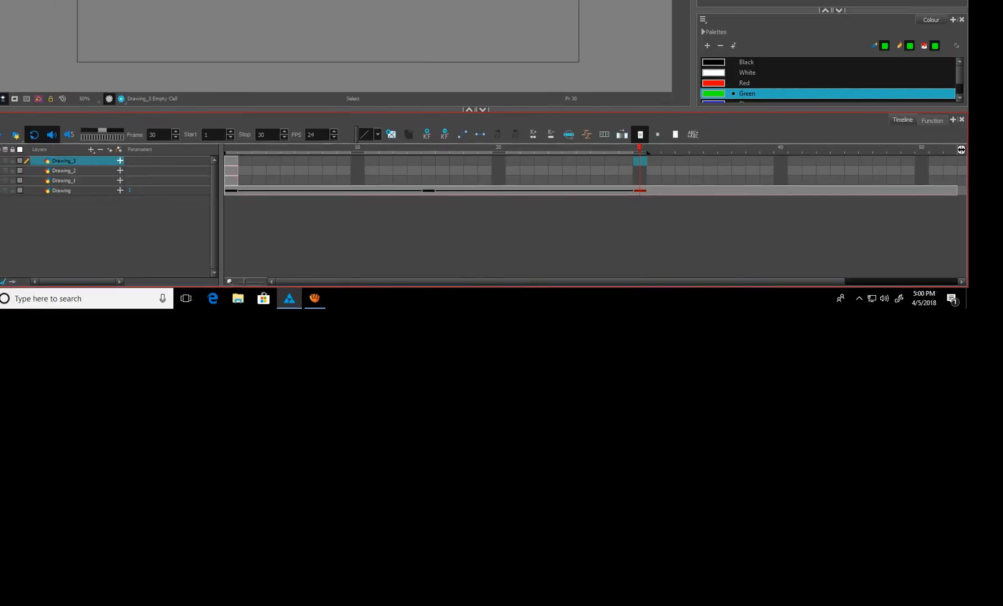
left_click_drag(231, 161, 231, 180)
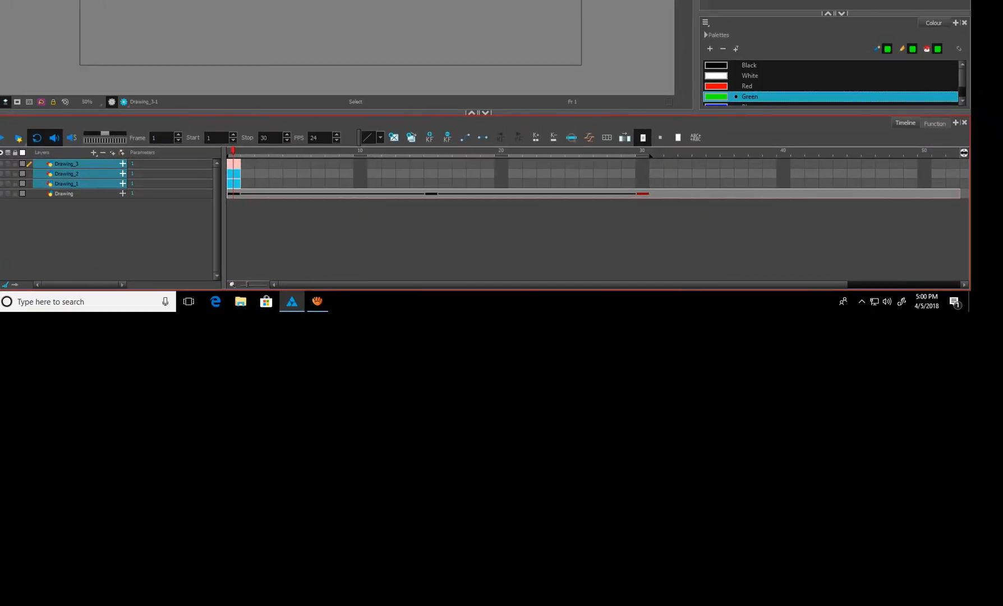
left_click(642, 163)
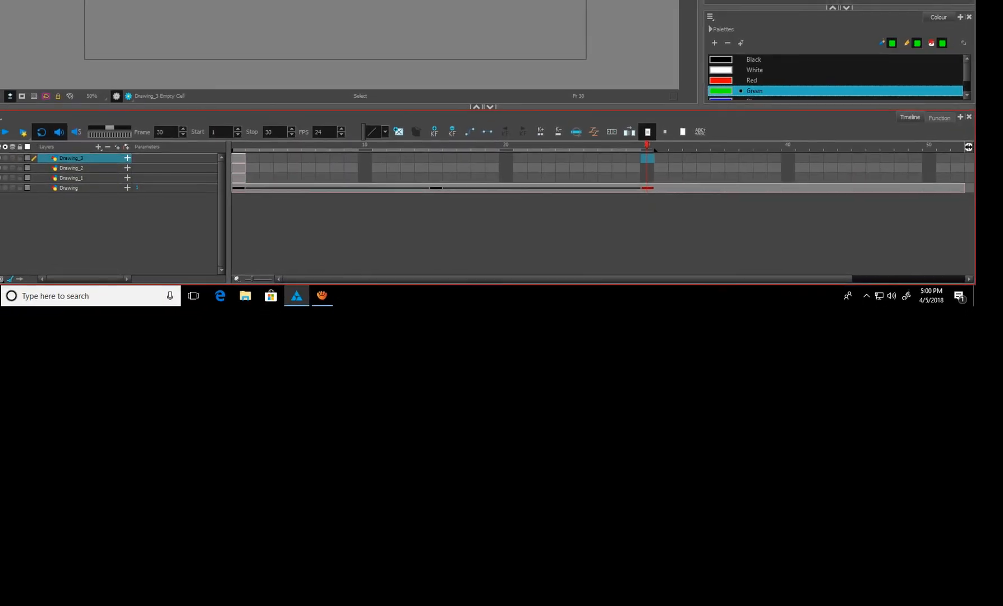
left_click(646, 177)
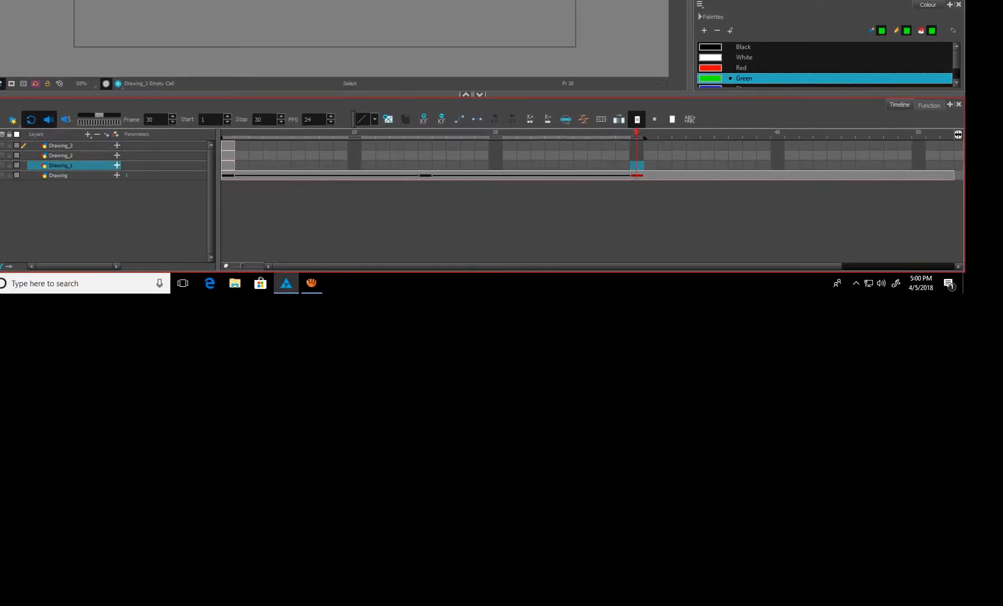
left_click_drag(637, 146, 633, 174)
left_click(650, 155)
key("F5")
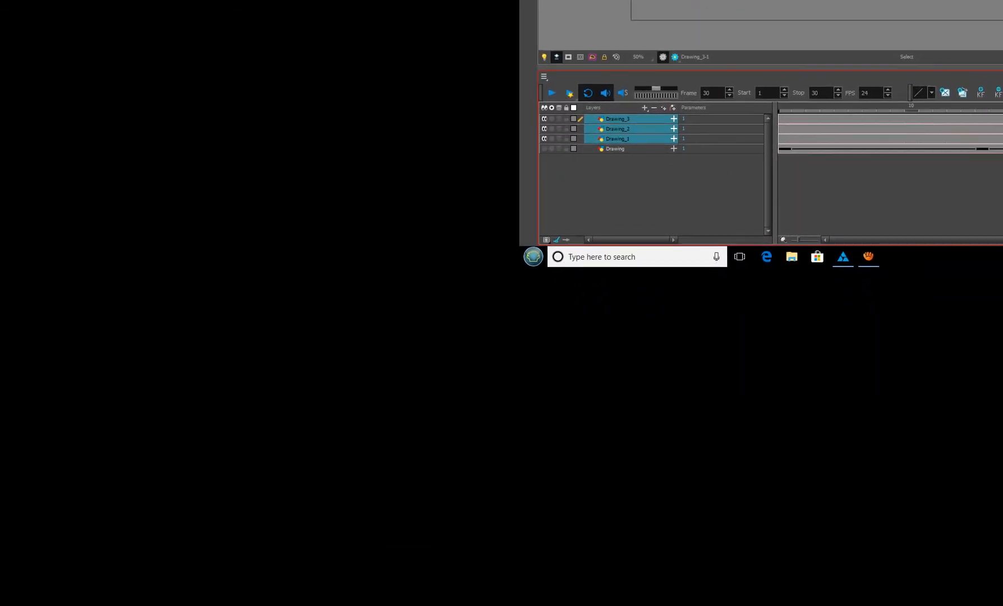
Rename the Drawing_1 layer, which holds the wide rectangle, as Up_1
left_click(621, 148)
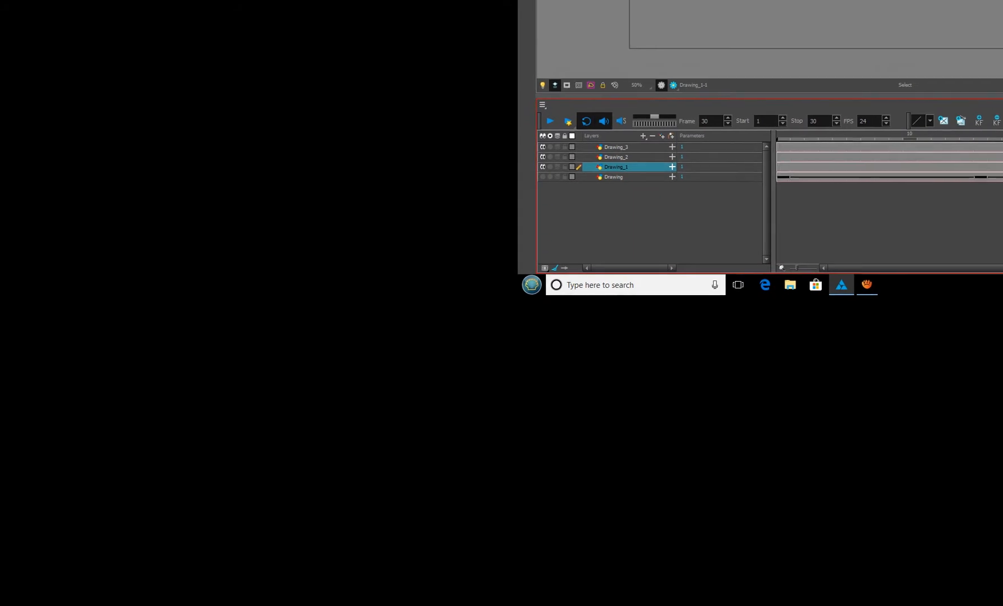
left_click(615, 161)
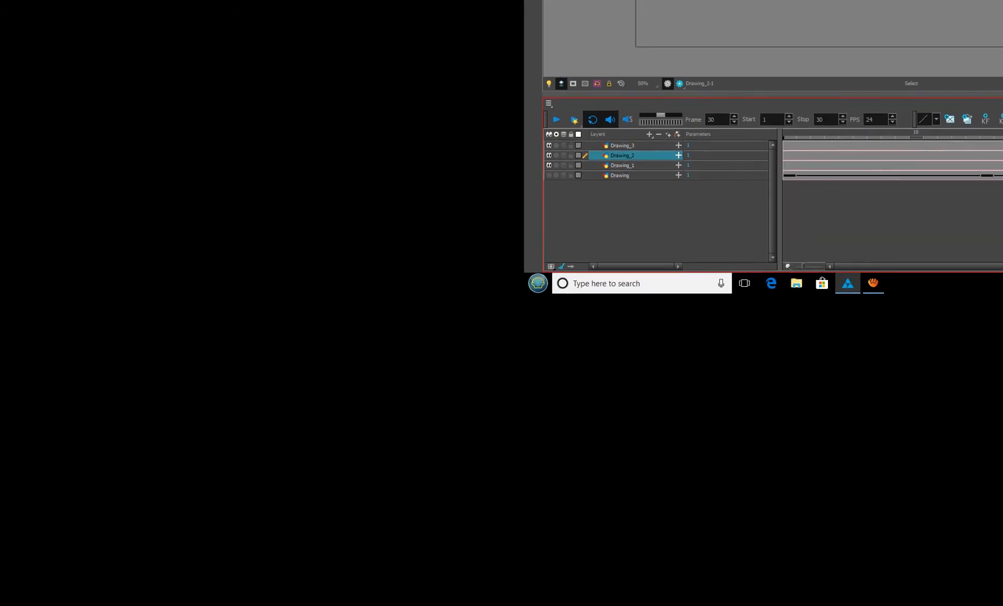
left_click(623, 155)
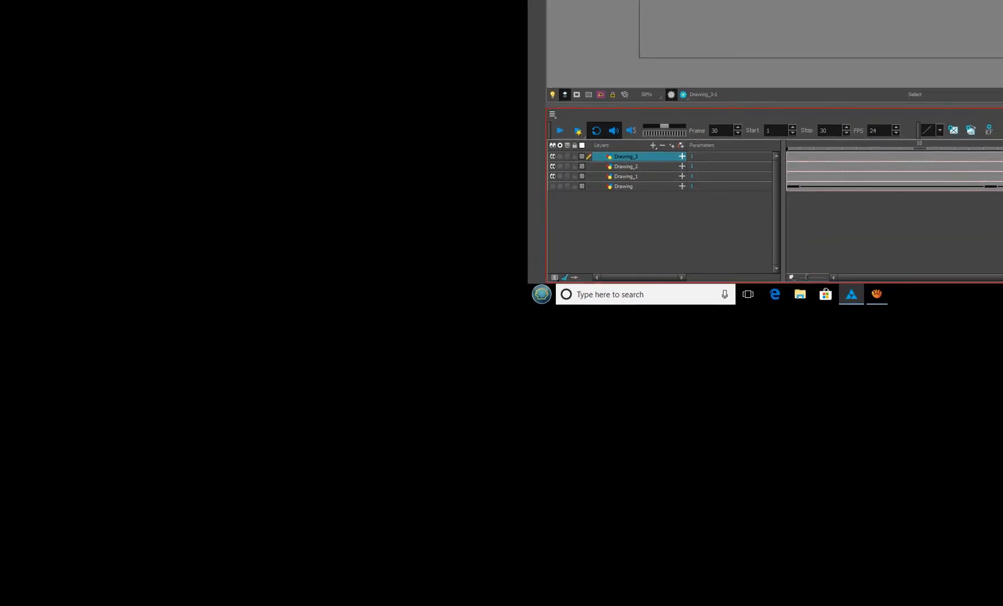
left_click(624, 175)
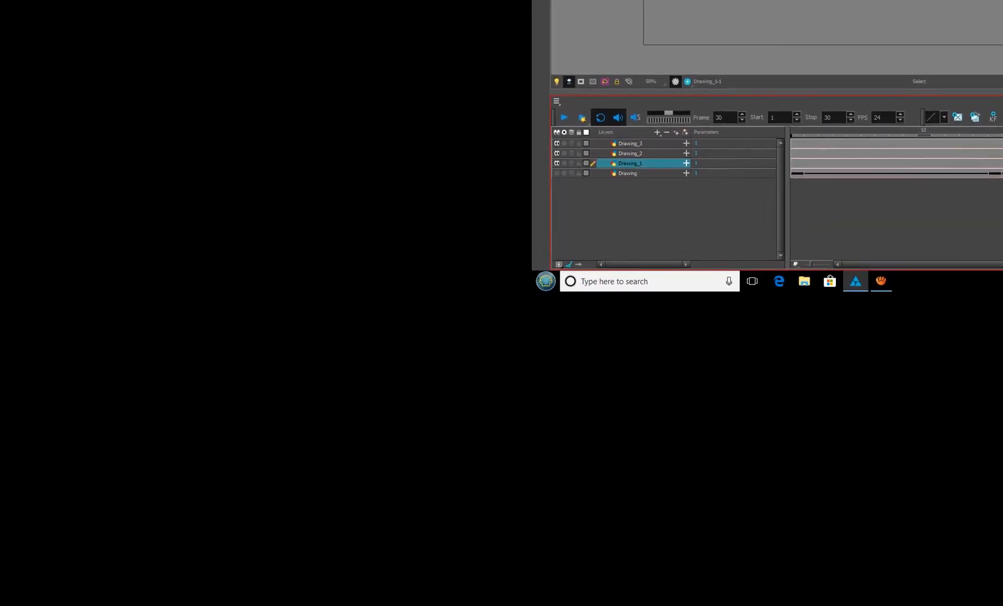
double_click(641, 162)
type("Lip")
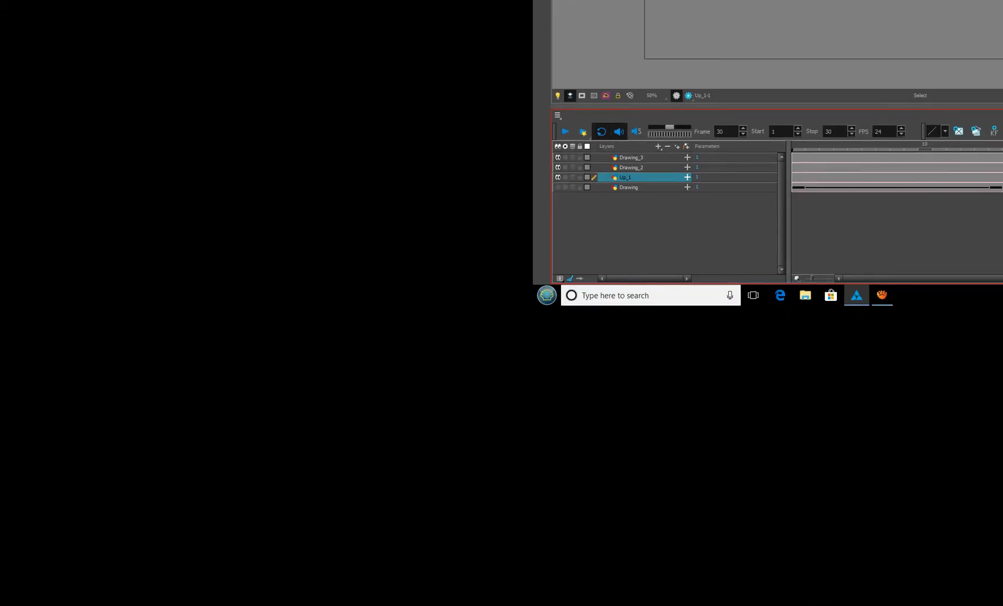
Rename the Drawing_2 layer as Down in its layer properties and close them
double_click(629, 167)
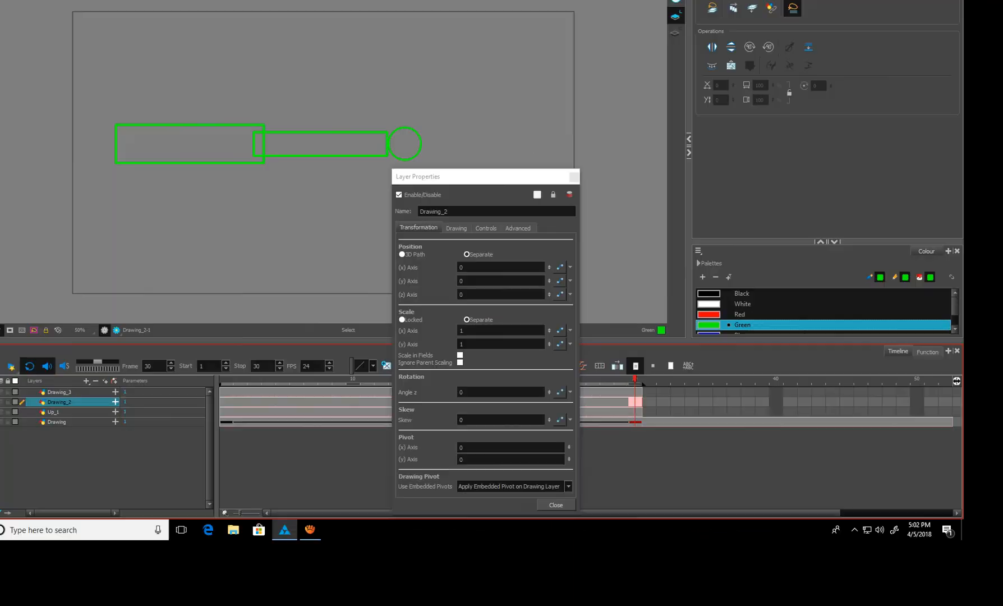
left_click(628, 165)
key("ctrl+a")
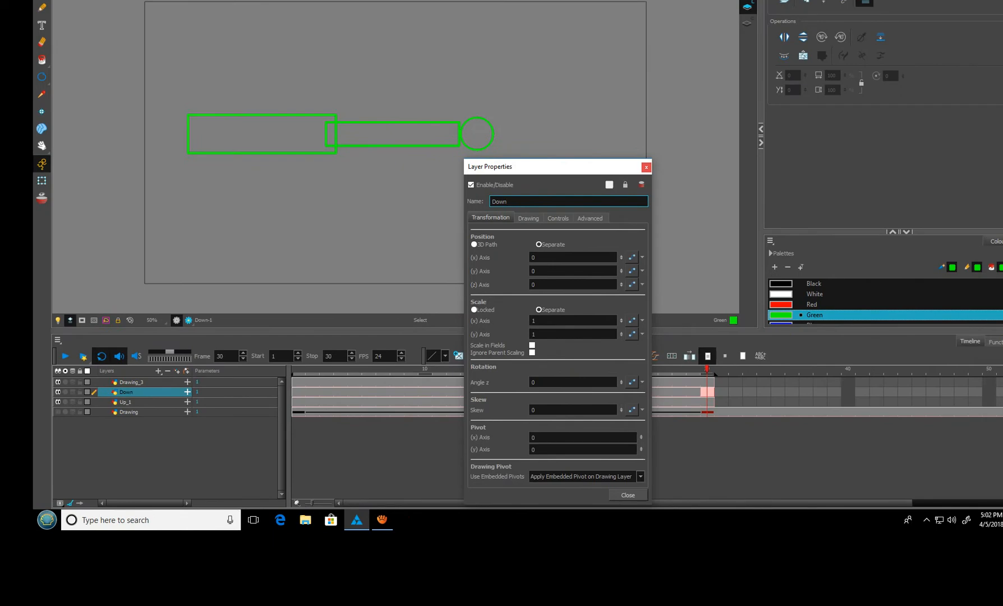
left_click(726, 129)
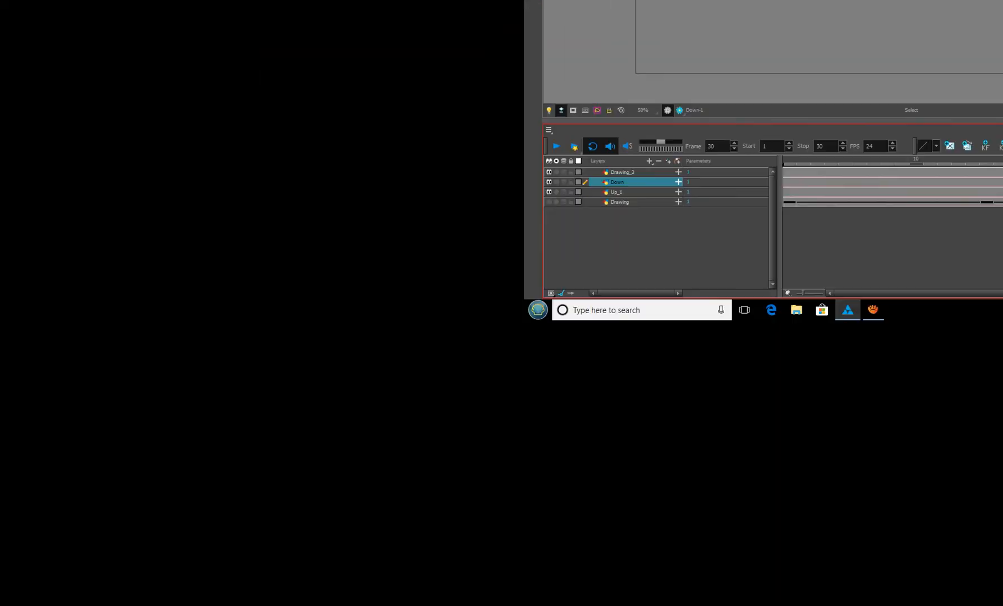
Rename the Drawing_3 layer, which holds the small circle, as Hand and select the Down layer
double_click(122, 378)
key("ctrl+a")
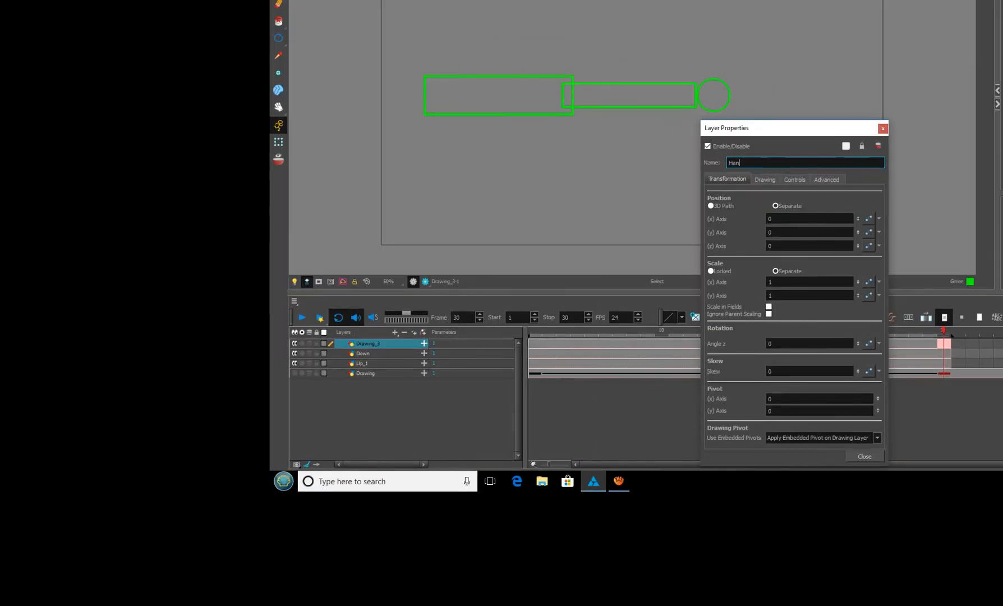
type("Hand")
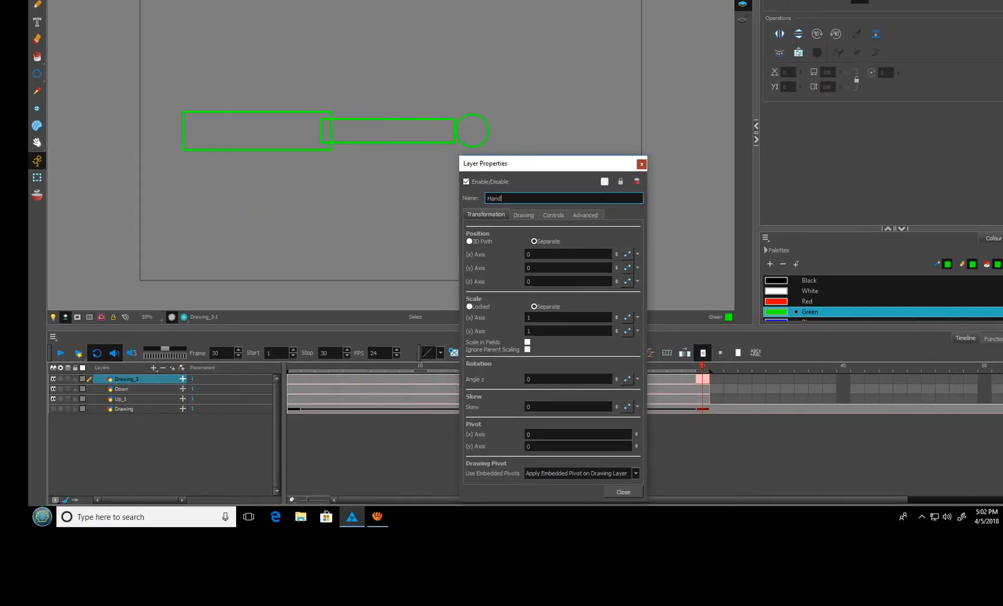
key("Return")
left_click(223, 357)
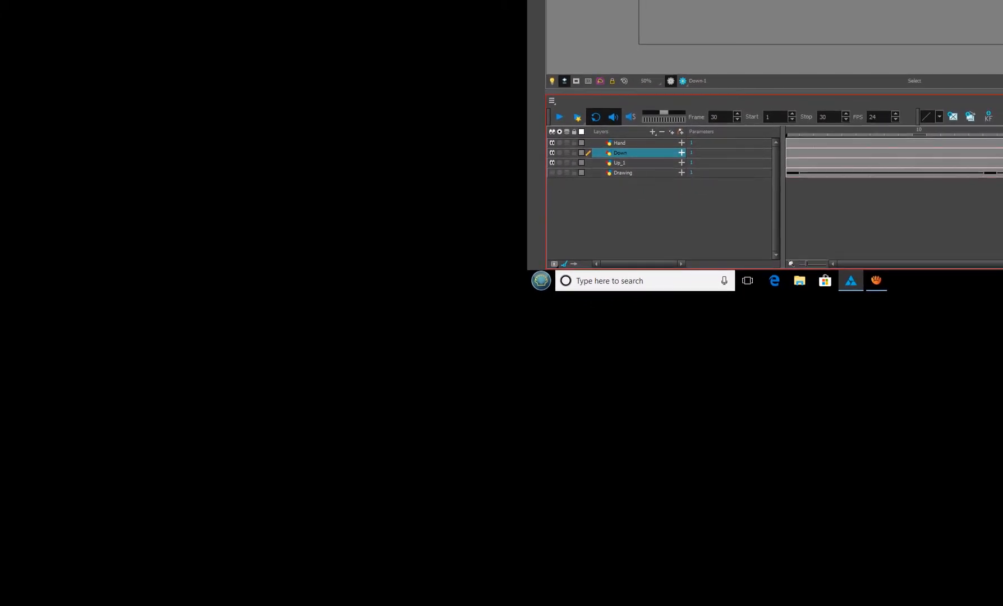
Nest the Down layer under Up_1 and rename it as Lower, with the Hand layer nested under it
left_click_drag(620, 153, 620, 163)
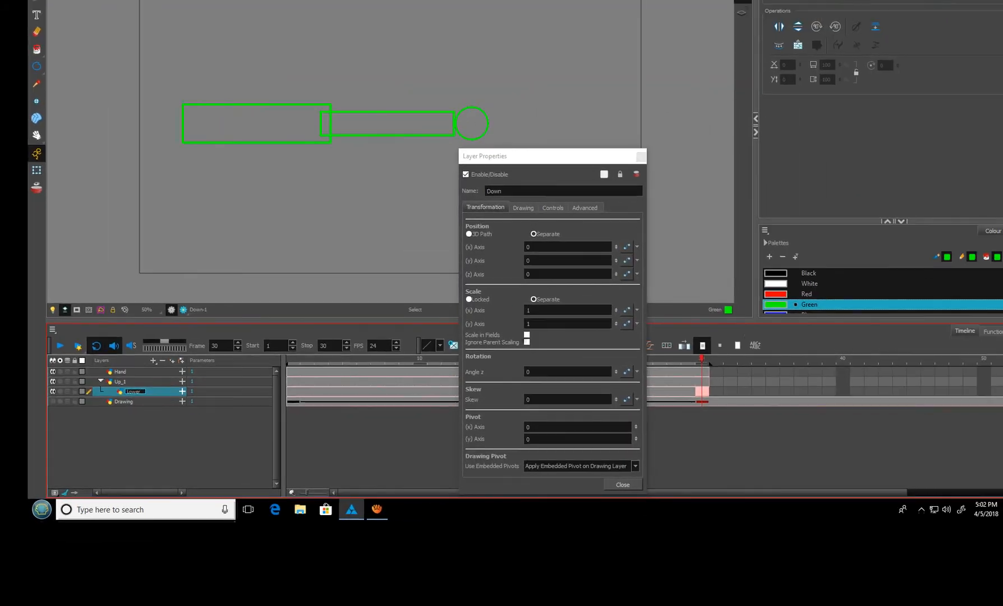
left_click(873, 491)
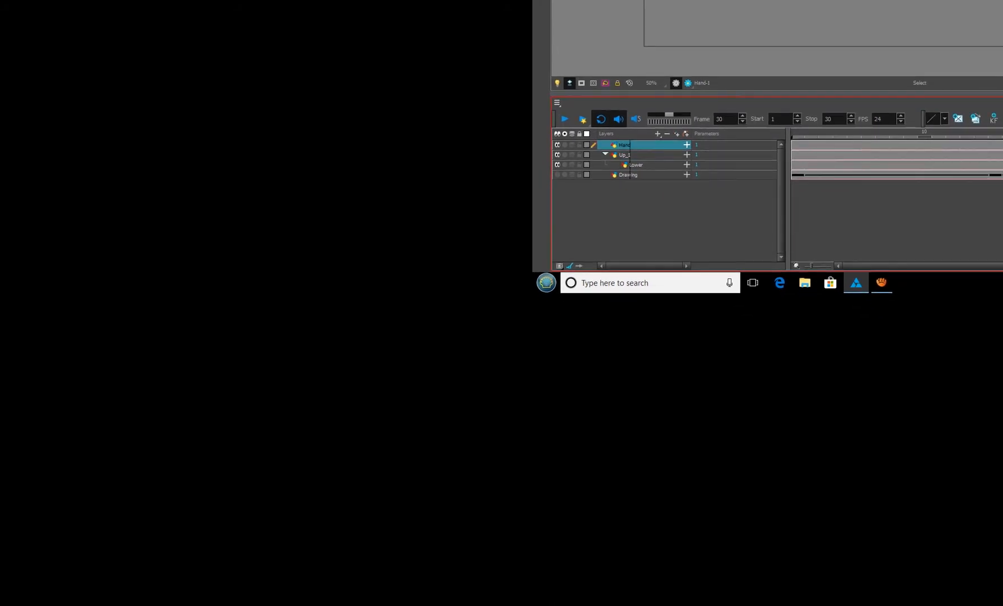
left_click_drag(623, 145, 635, 164)
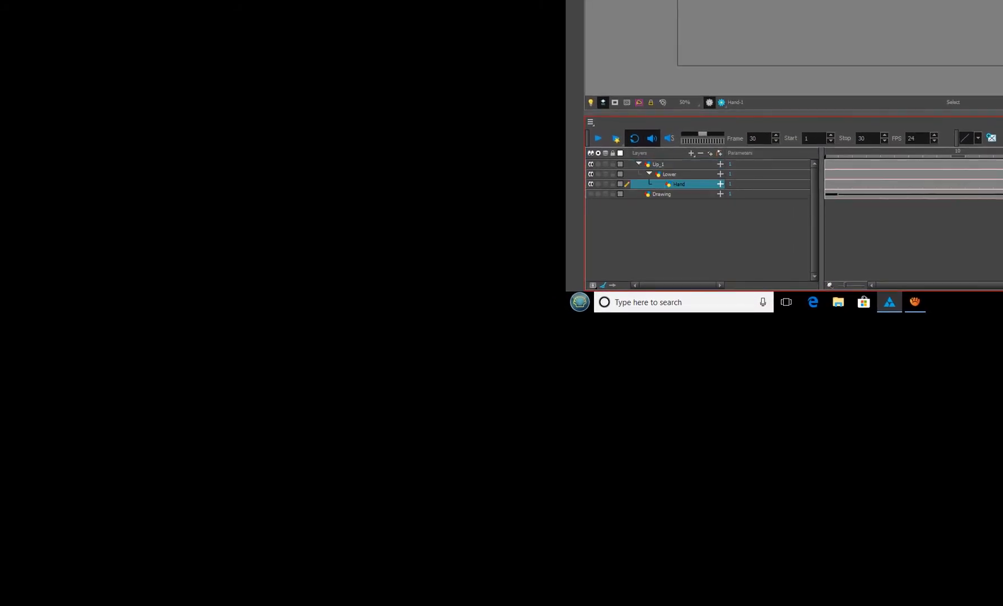
Collapse the Up_1 hierarchy and select the whole arm at frame 1 with the Transform tool
left_click(661, 160)
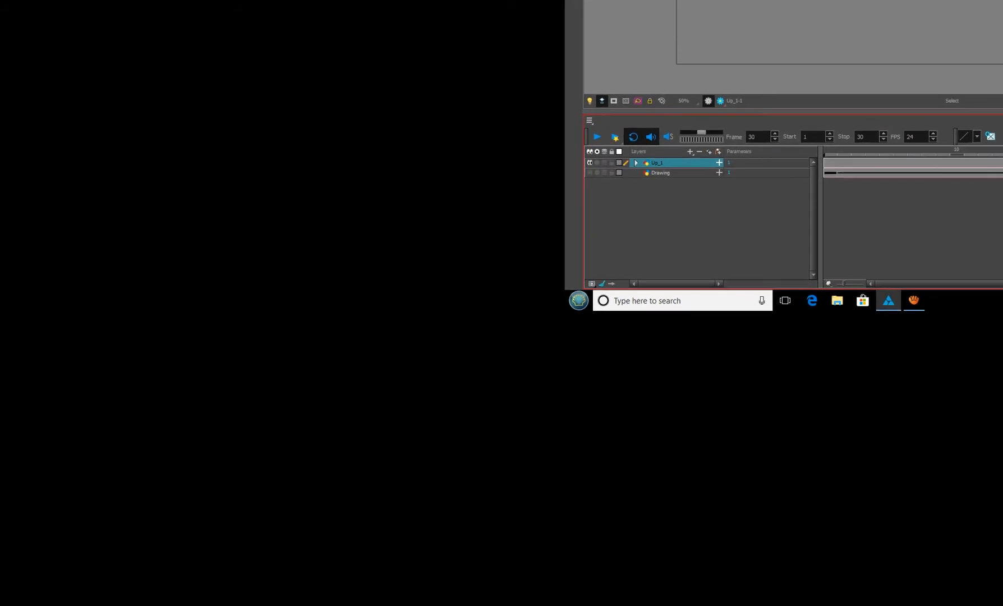
left_click(633, 152)
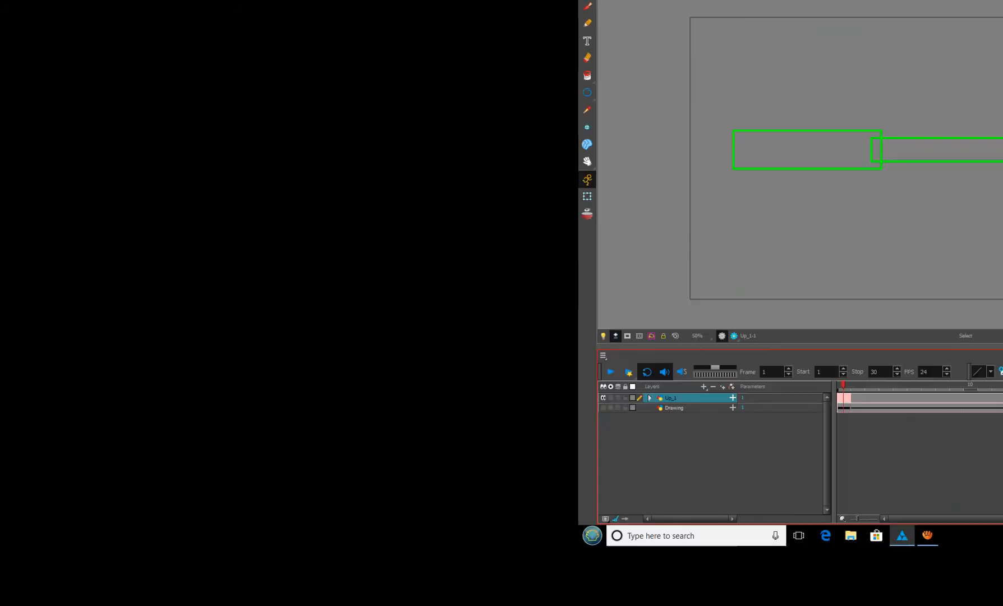
left_click(619, 156)
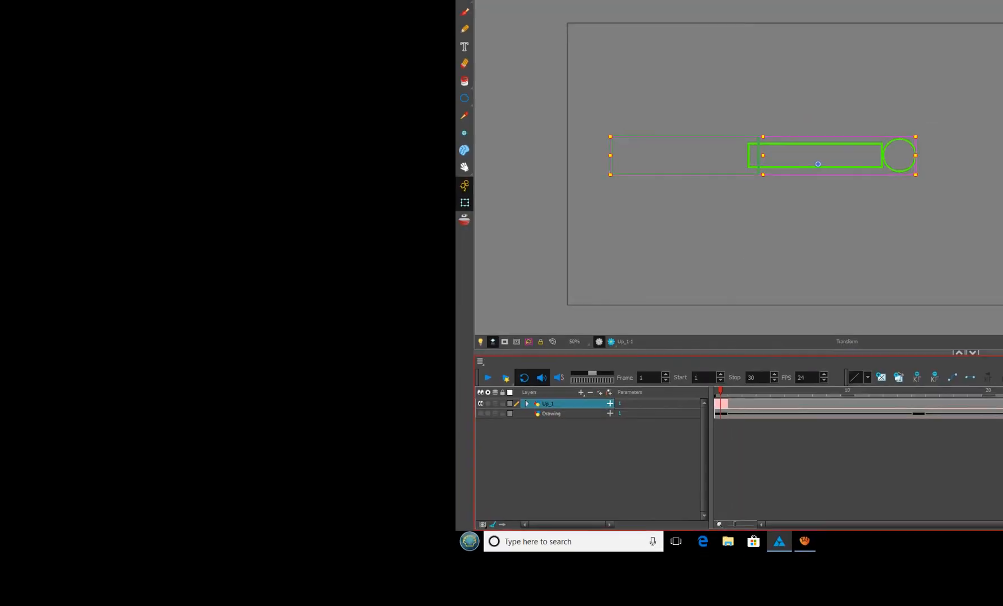
Move the upper arm's pivot point to its shoulder end and deselect the arm
left_click_drag(814, 173, 616, 166)
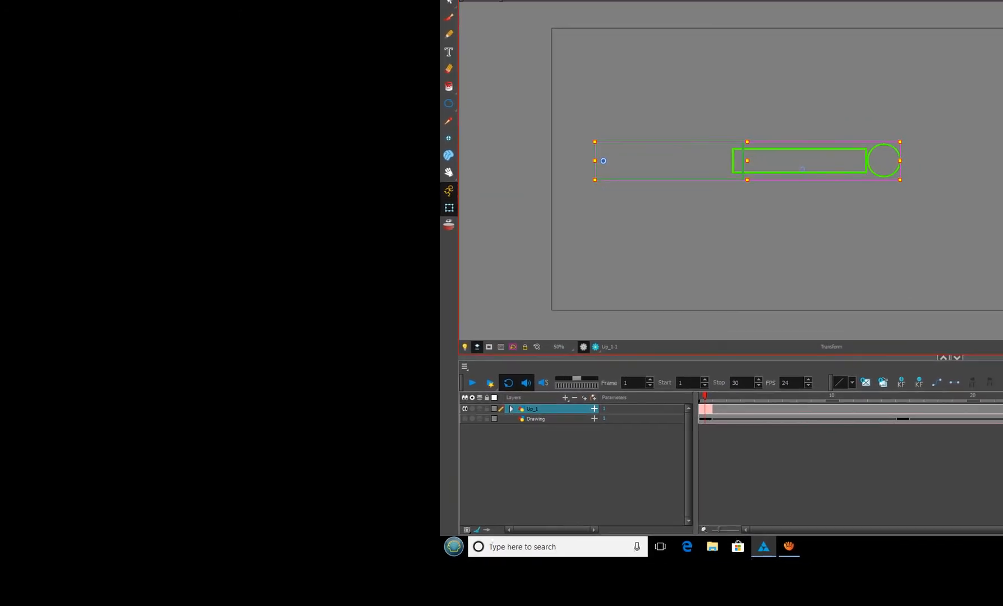
key("Escape")
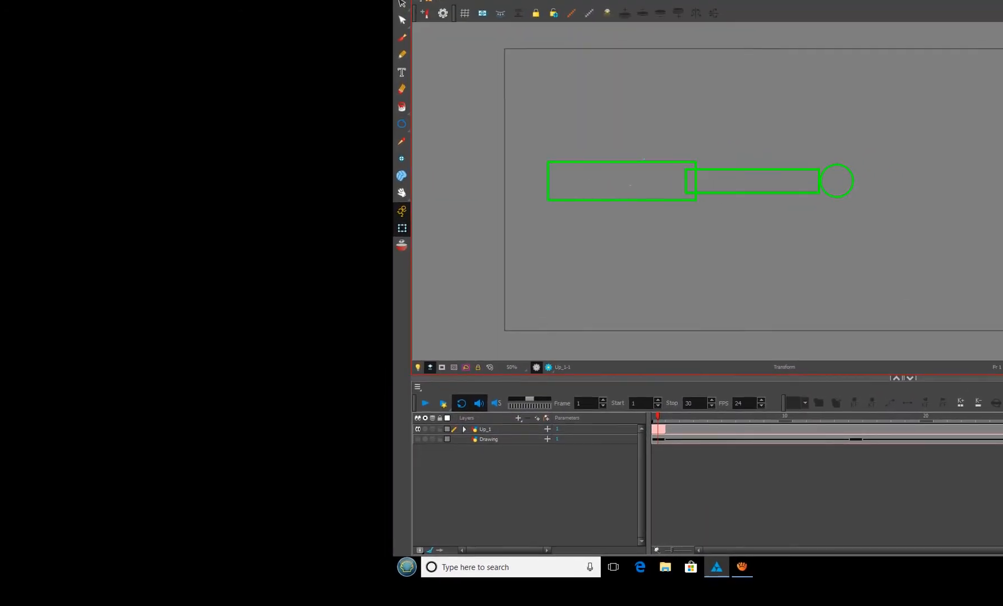
left_click(617, 184)
key("Escape")
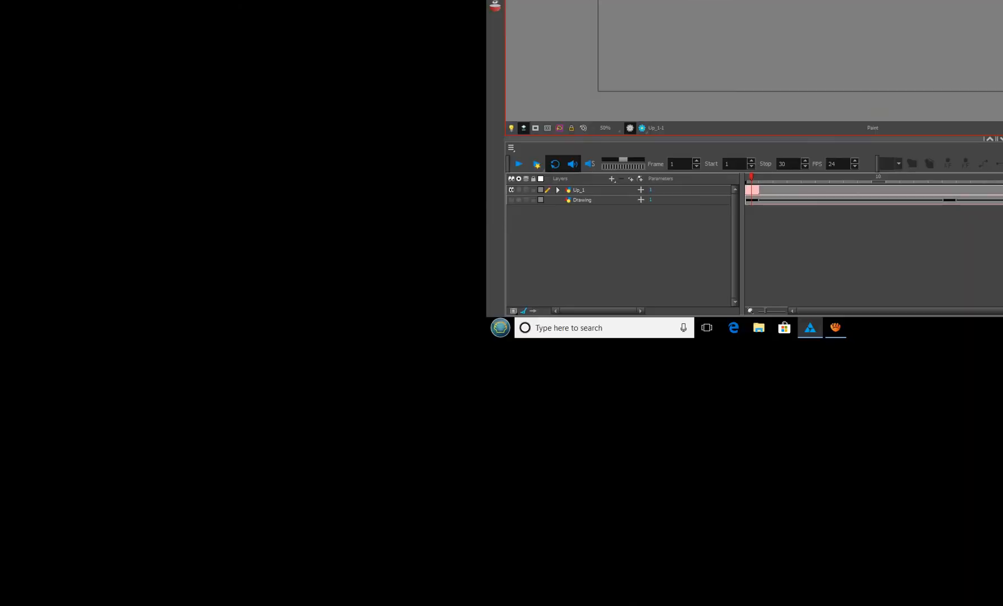
Fill the upper arm rectangle on the Up_1 layer with green
left_click(723, 489)
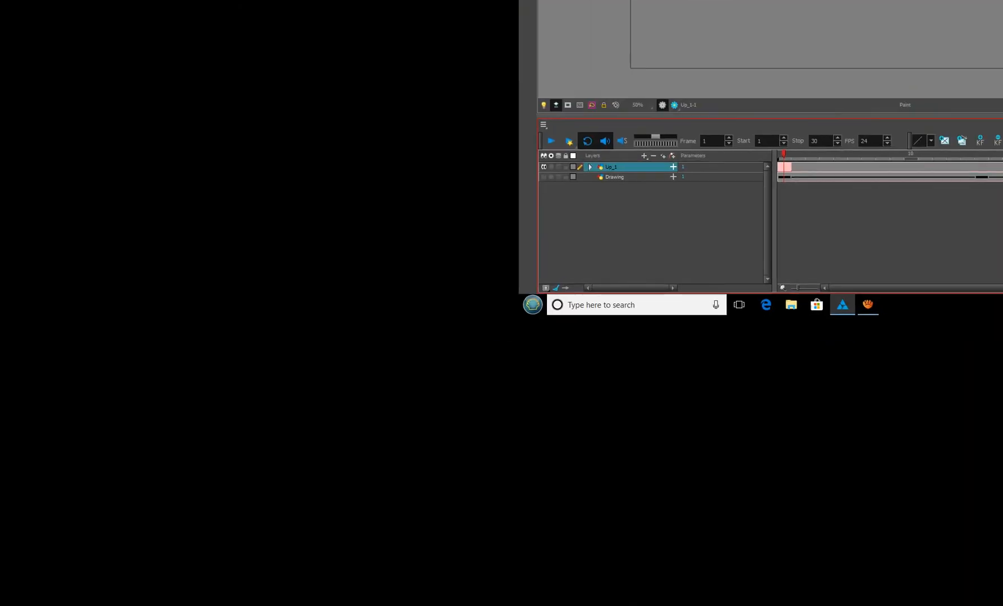
left_click(844, 241)
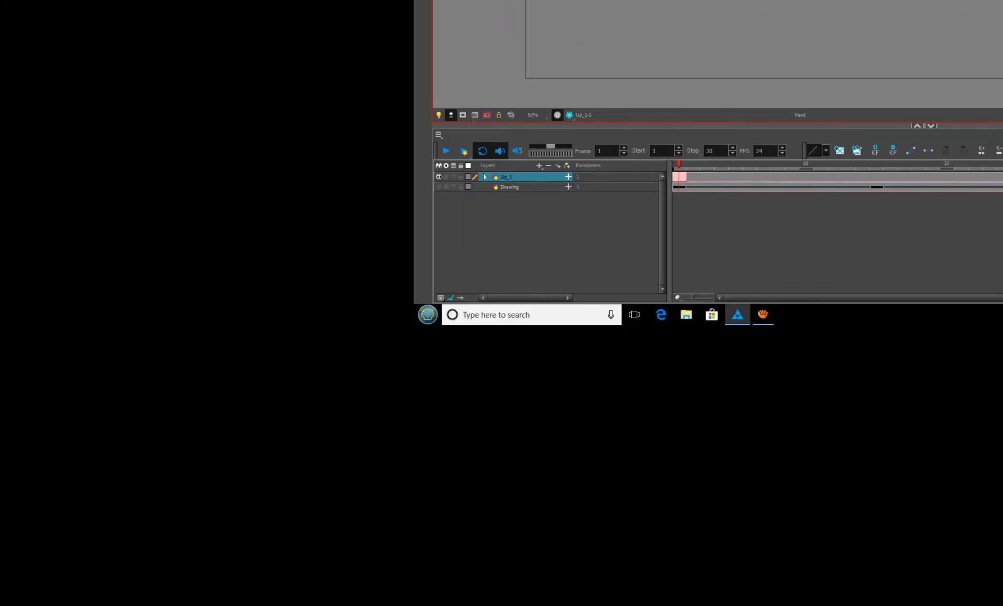
Expand the Up_1 layer hierarchy and fill the Lower and Hand shapes with green
left_click(652, 163)
left_click(687, 172)
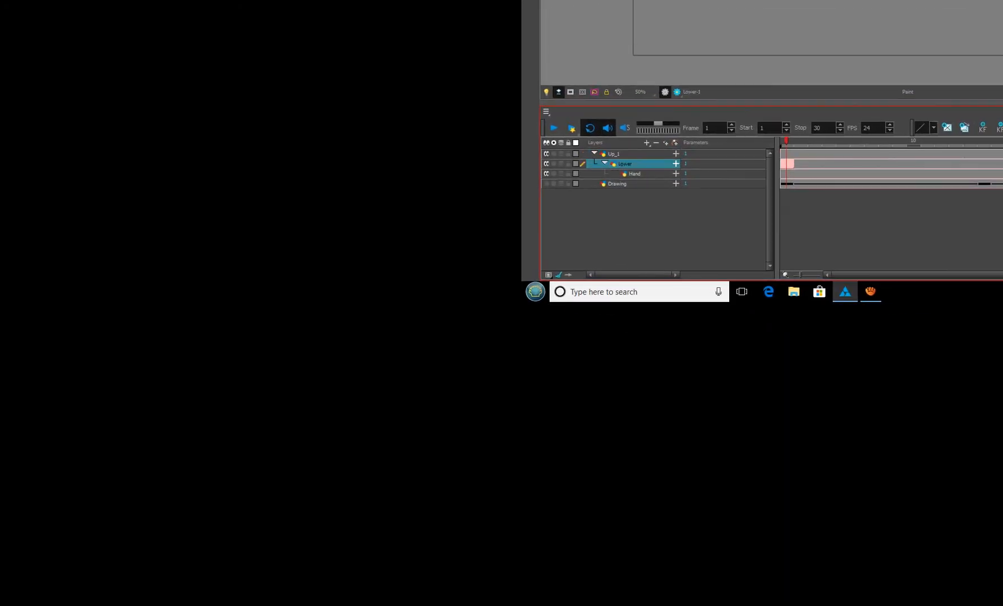
left_click(653, 162)
left_click(402, 430)
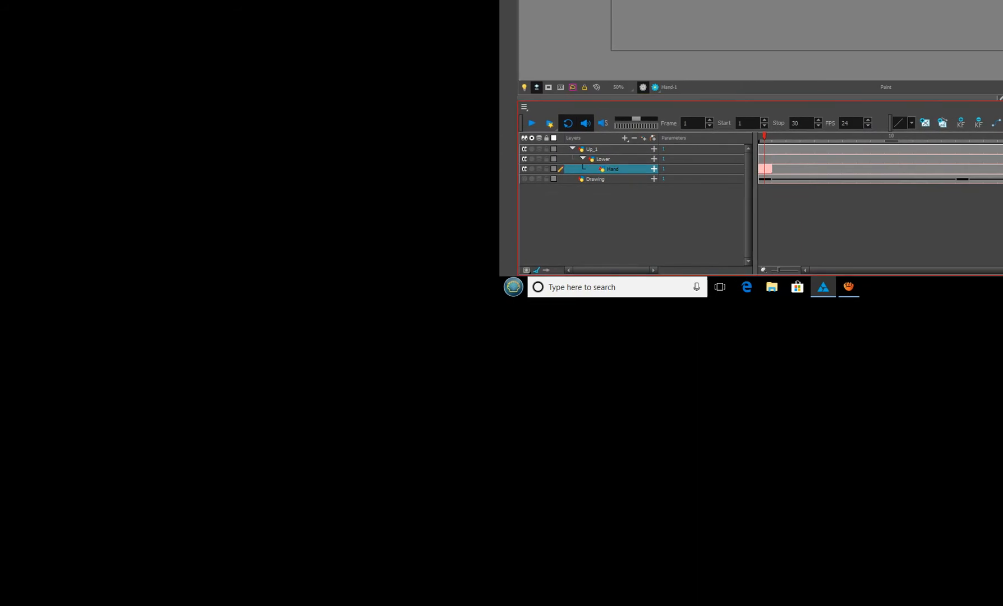
left_click(731, 162)
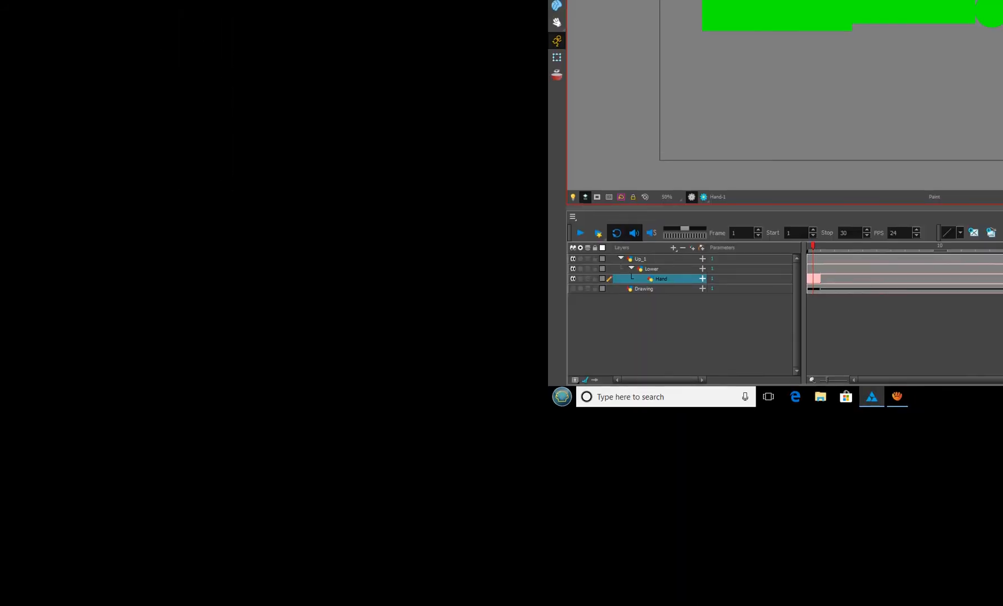
Undo the green fills on the hand and lower arm
key("ctrl+z")
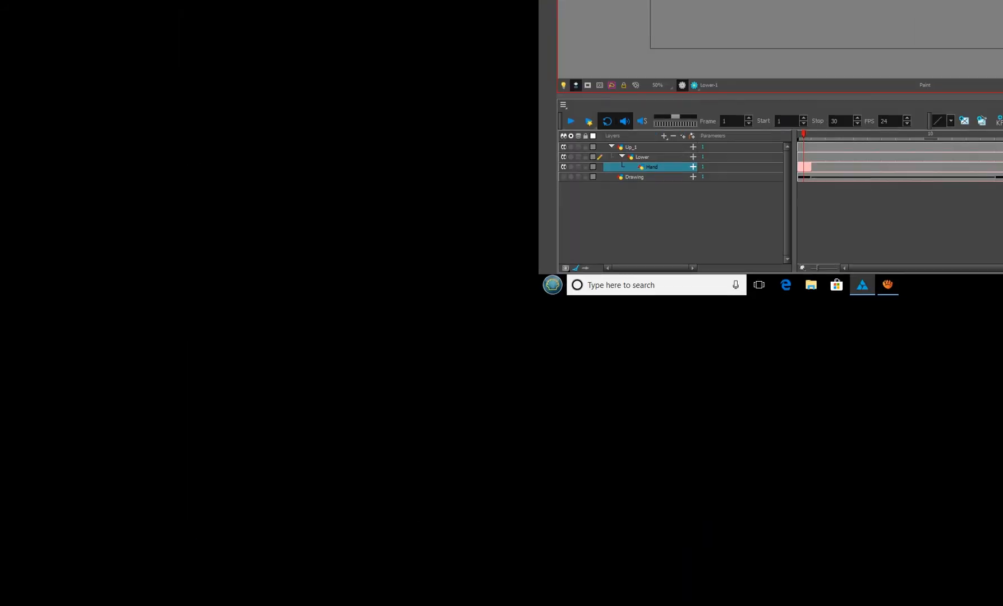
left_click(390, 389)
key("ctrl+z")
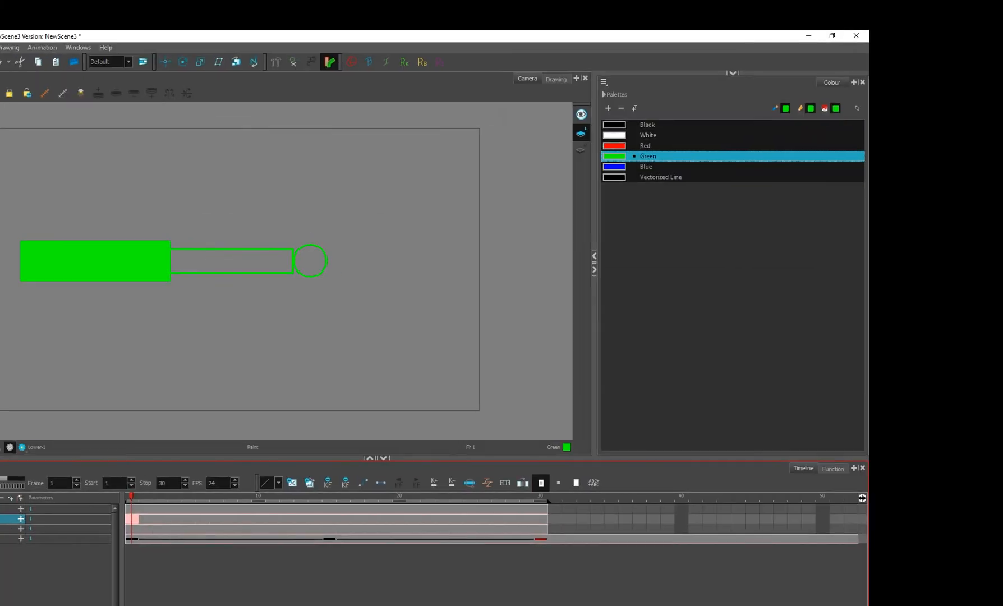
Fill the lower arm with blue and the hand circle with red on their own layers
left_click(646, 167)
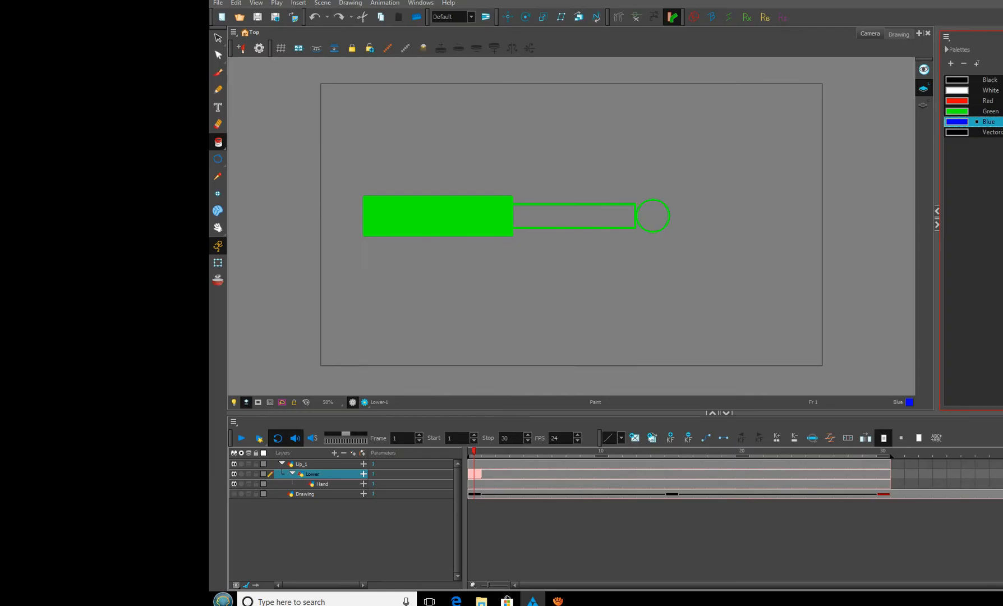
left_click(241, 261)
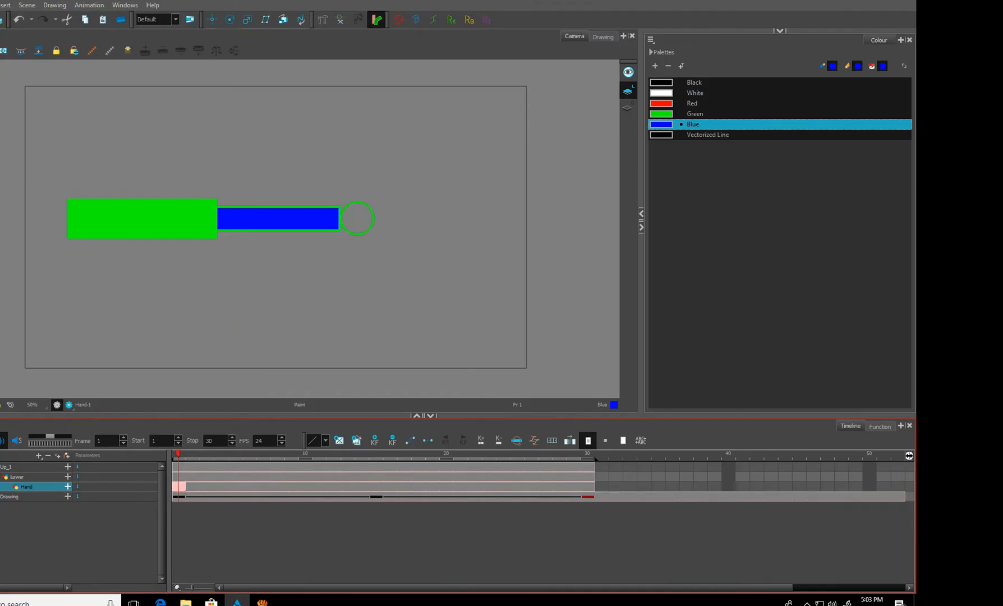
left_click(638, 164)
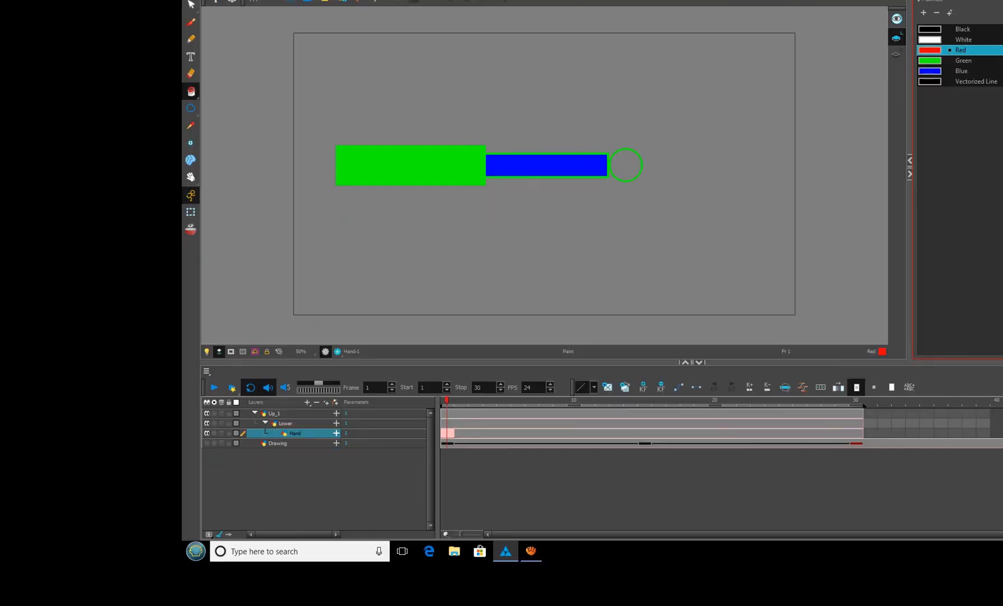
left_click(626, 165)
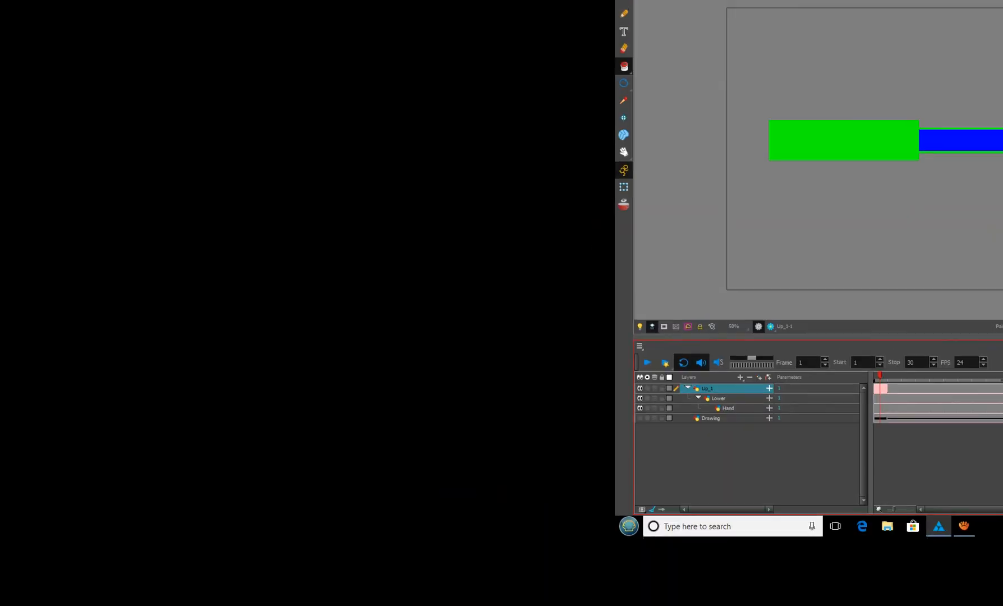
Pose the arm at frame 1 by rotating the whole arm downward, the lower arm upward and the hand slightly at the wrist
left_click(623, 186)
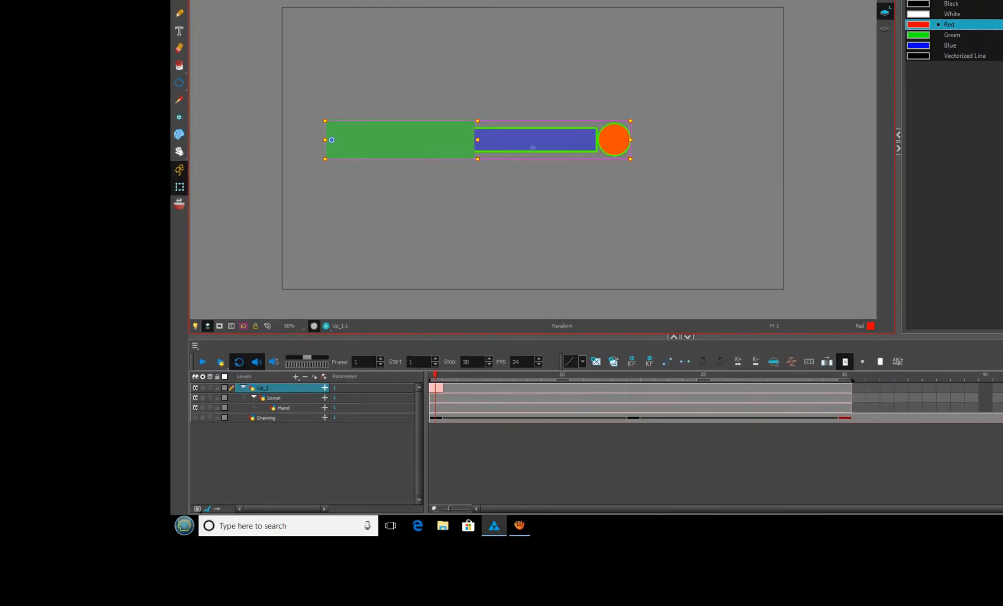
left_click_drag(632, 159, 614, 239)
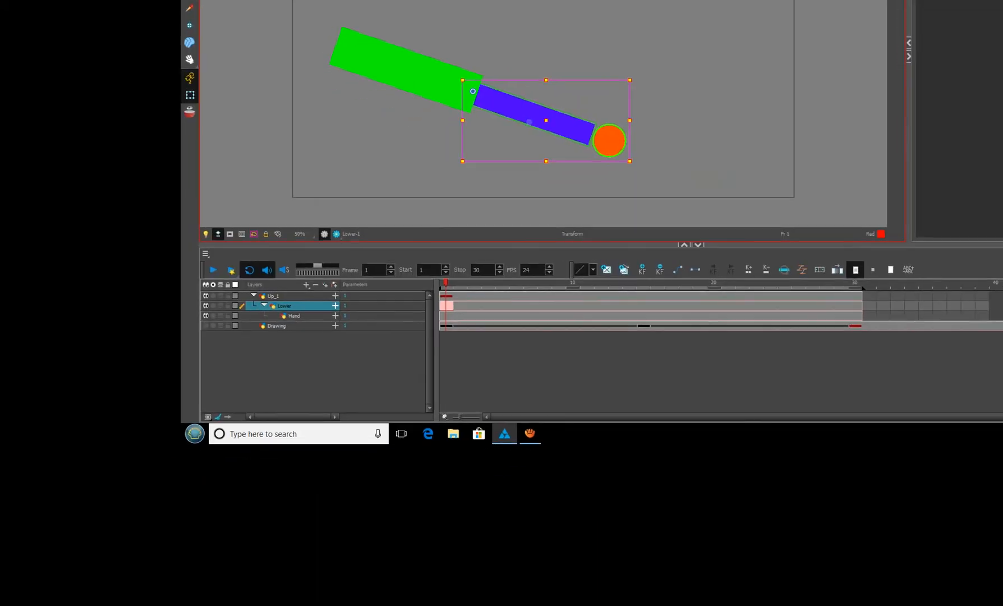
left_click_drag(800, 149, 713, 20)
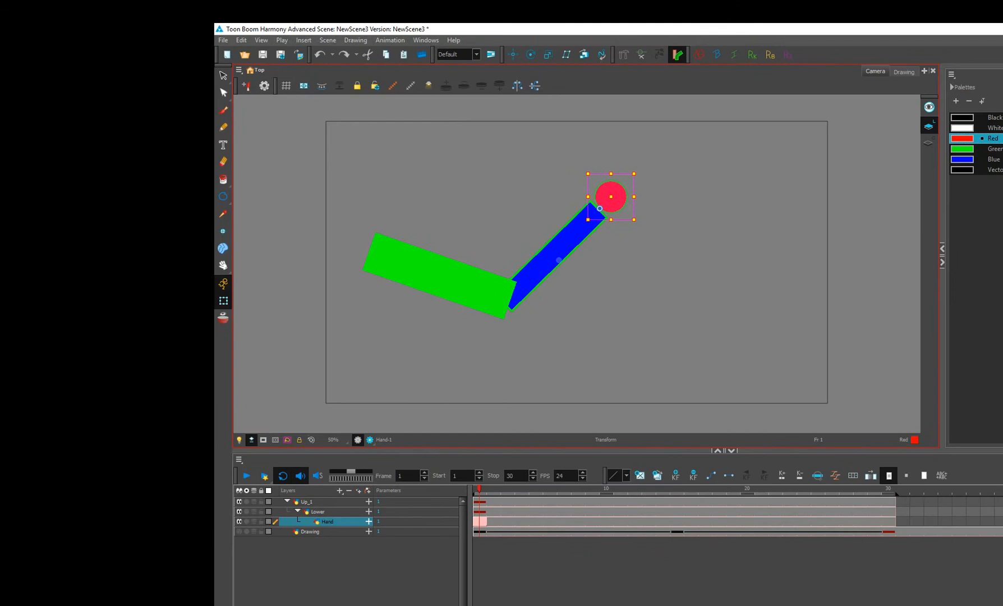
left_click_drag(674, 129, 687, 159)
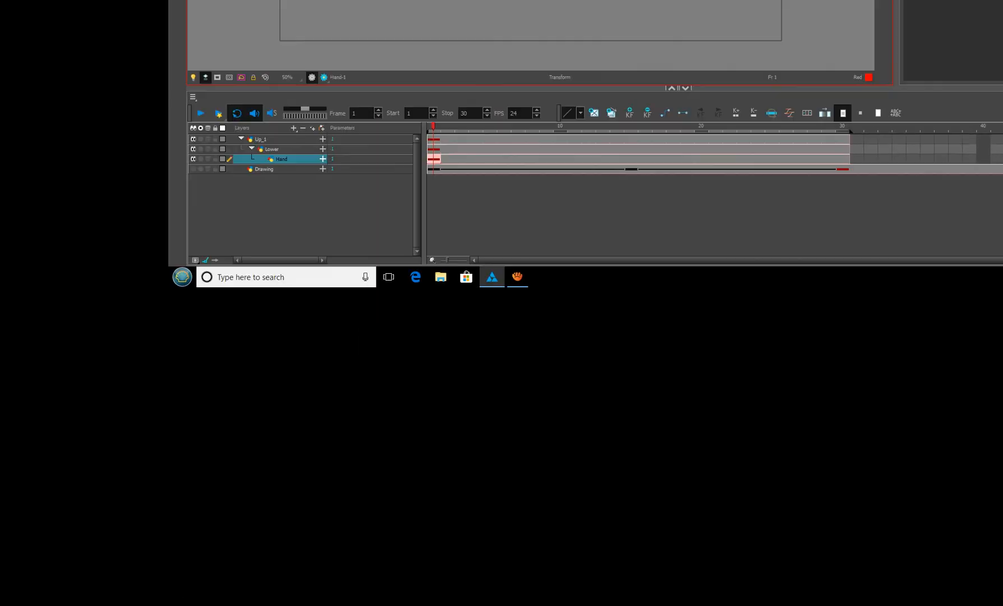
At frame 30, rotate the whole Up_1 arm upward about its shoulder pivot
left_click(640, 167)
left_click(640, 177)
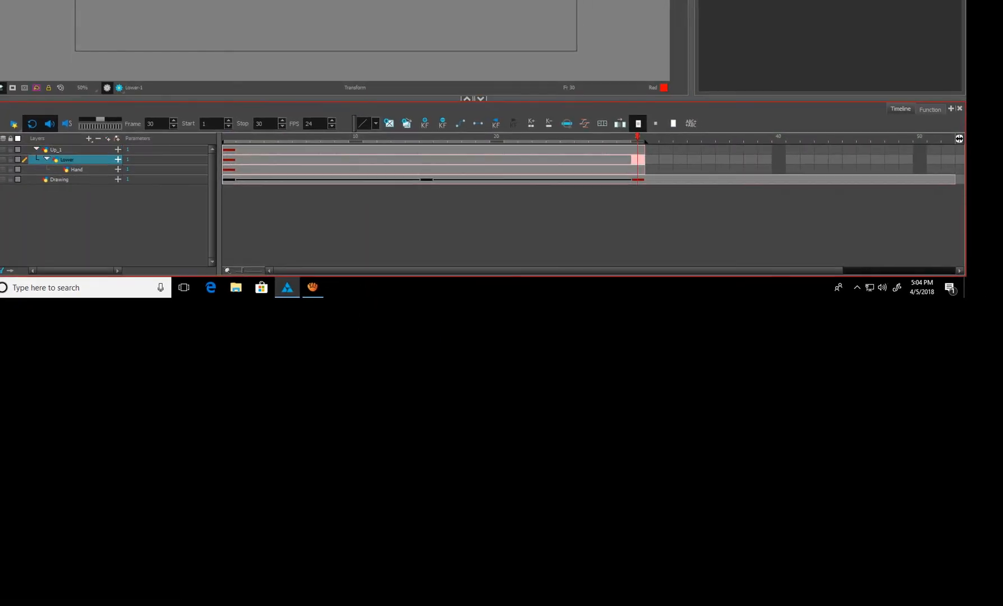
left_click(640, 166)
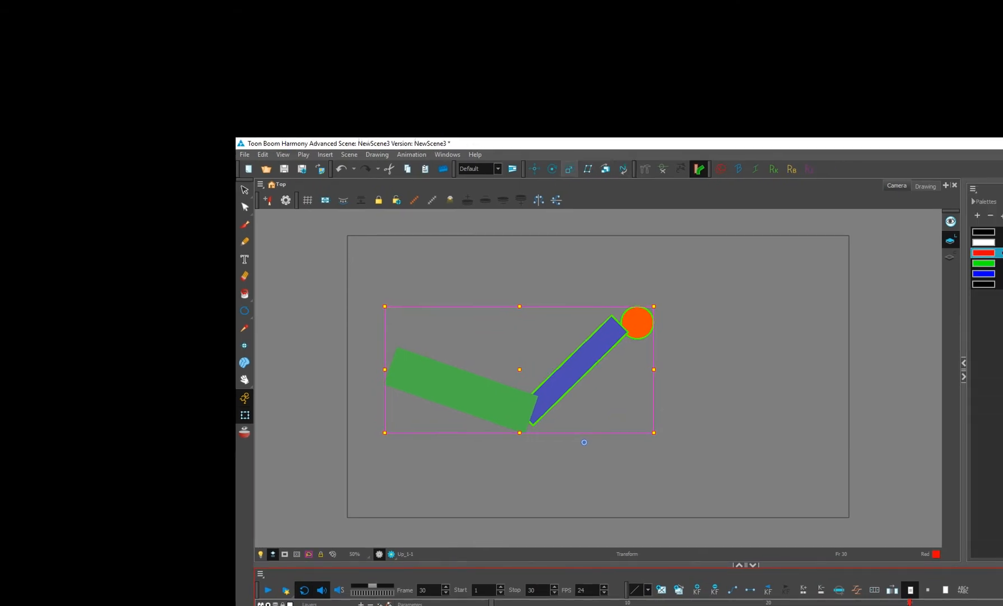
key("alt+3")
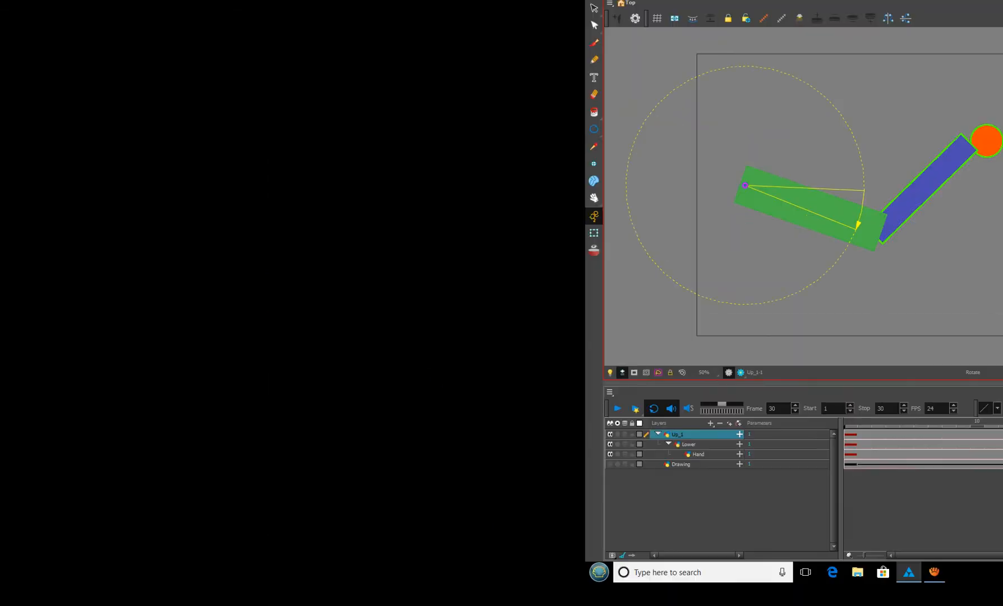
key("shift+t")
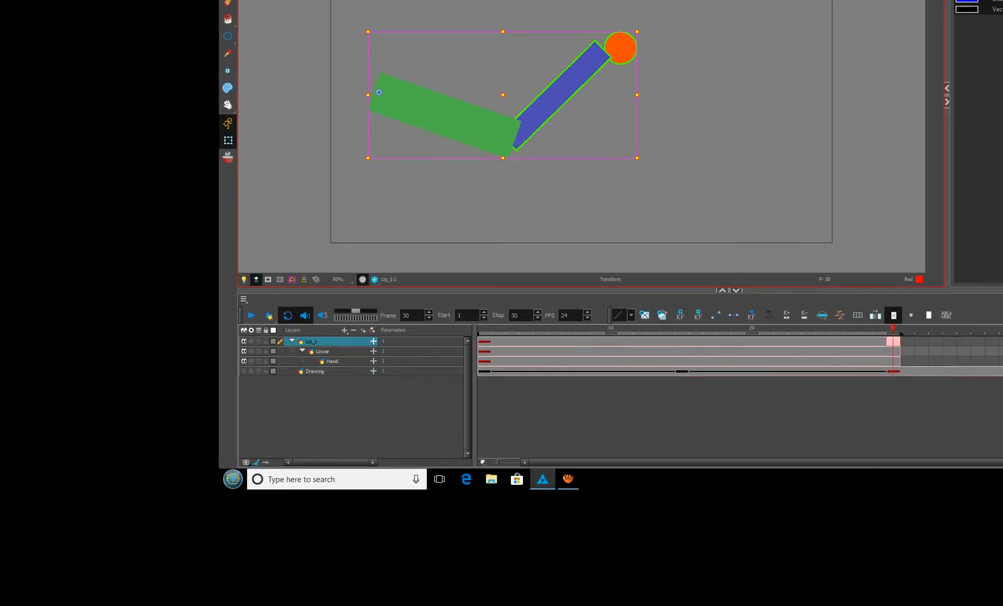
left_click_drag(639, 160, 625, 0)
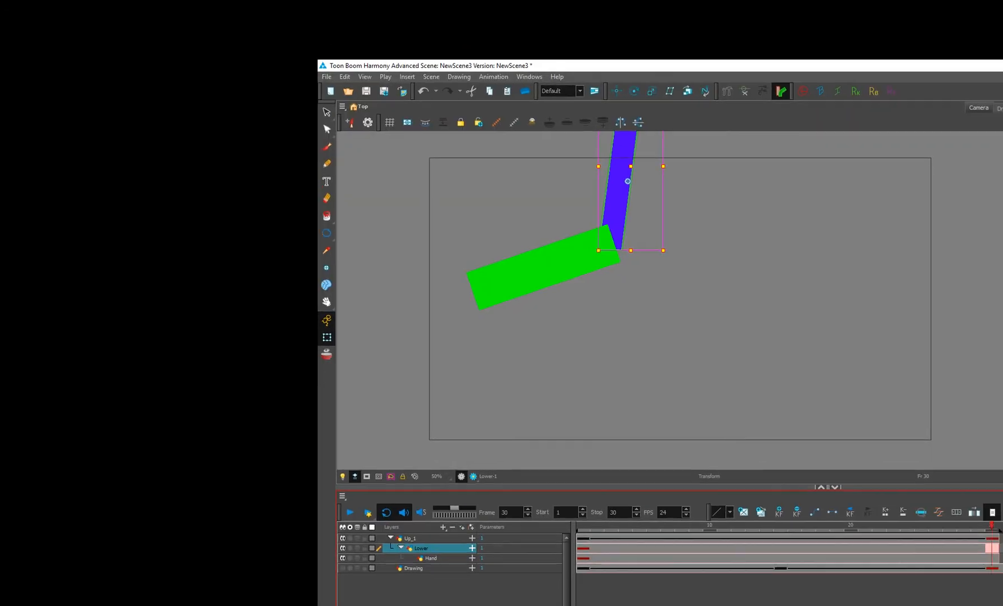
At frame 30, rotate the lower arm downward about the elbow and turn the hand at the wrist
key("alt+3")
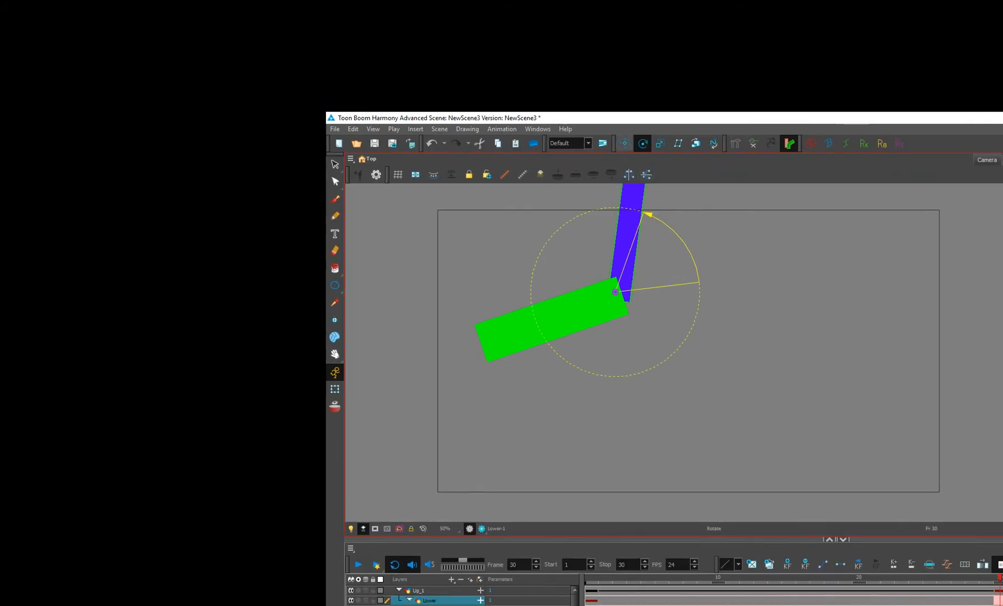
key("alt+2")
key("shift+t")
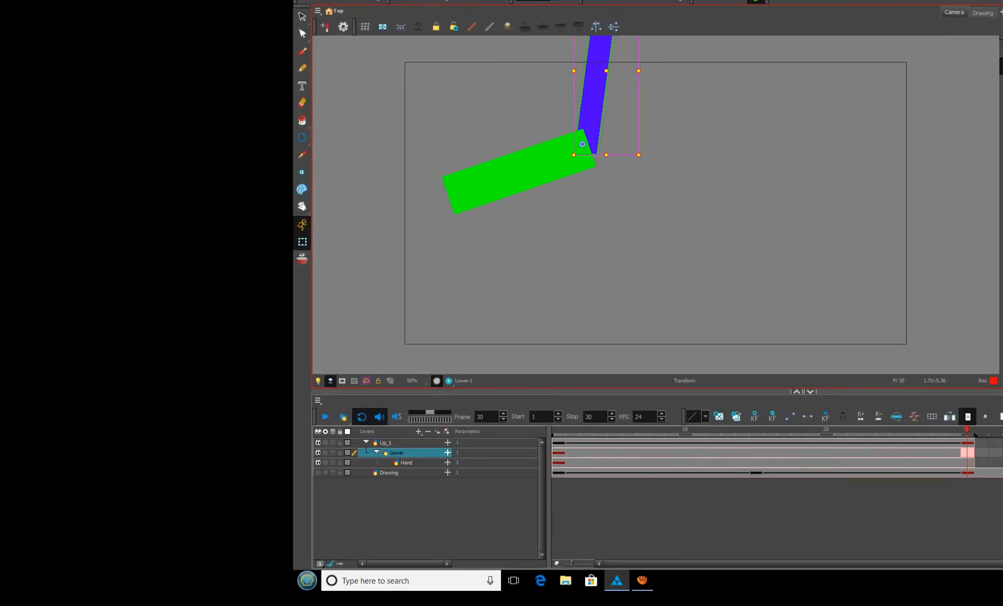
left_click_drag(642, 158, 550, 197)
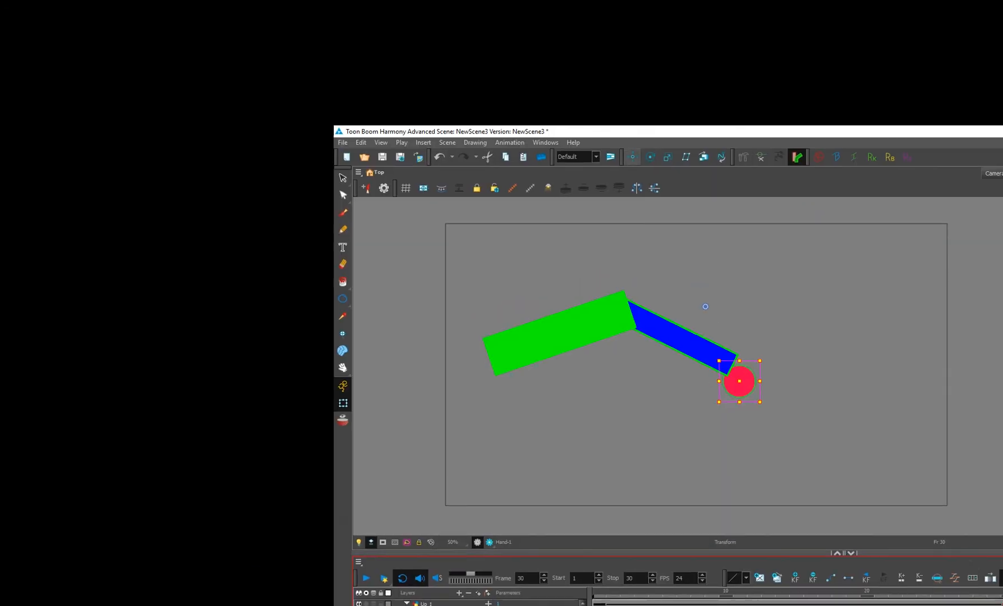
left_click(639, 150)
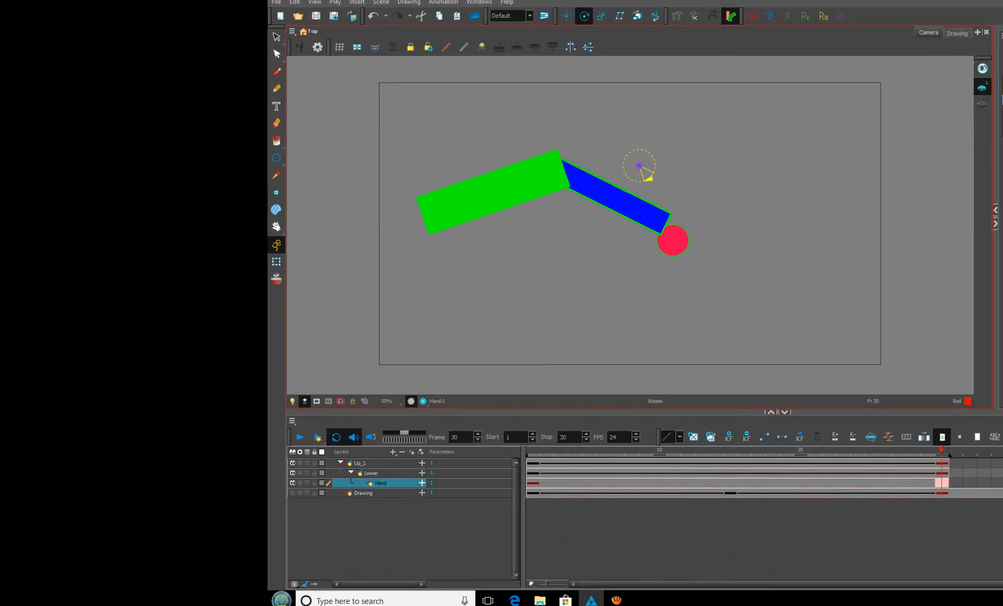
left_click_drag(695, 300, 718, 363)
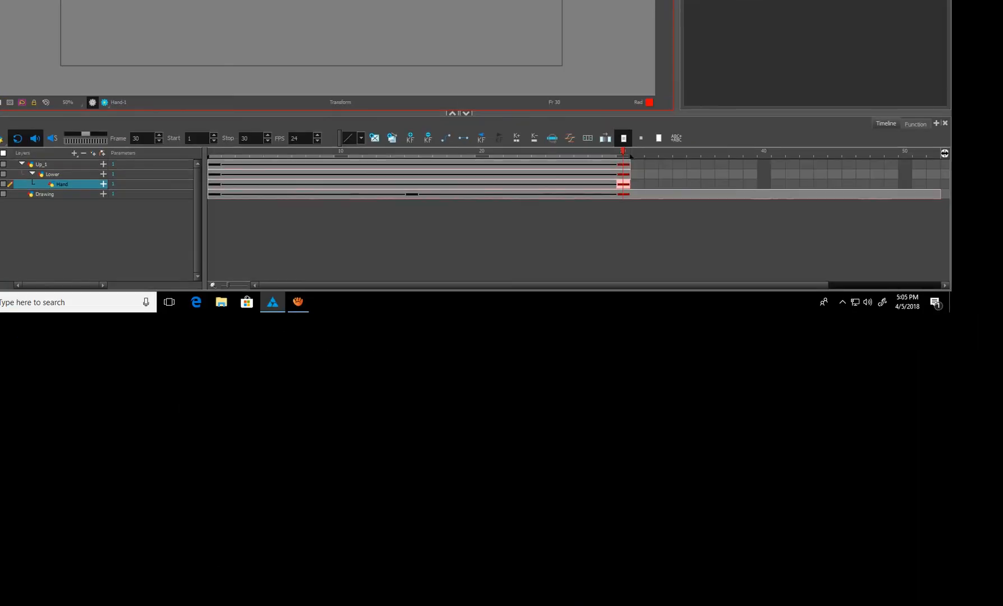
Return to frame 1 and step the selection through the hand, lower arm and upper arm hierarchy
left_click_drag(640, 167, 224, 189)
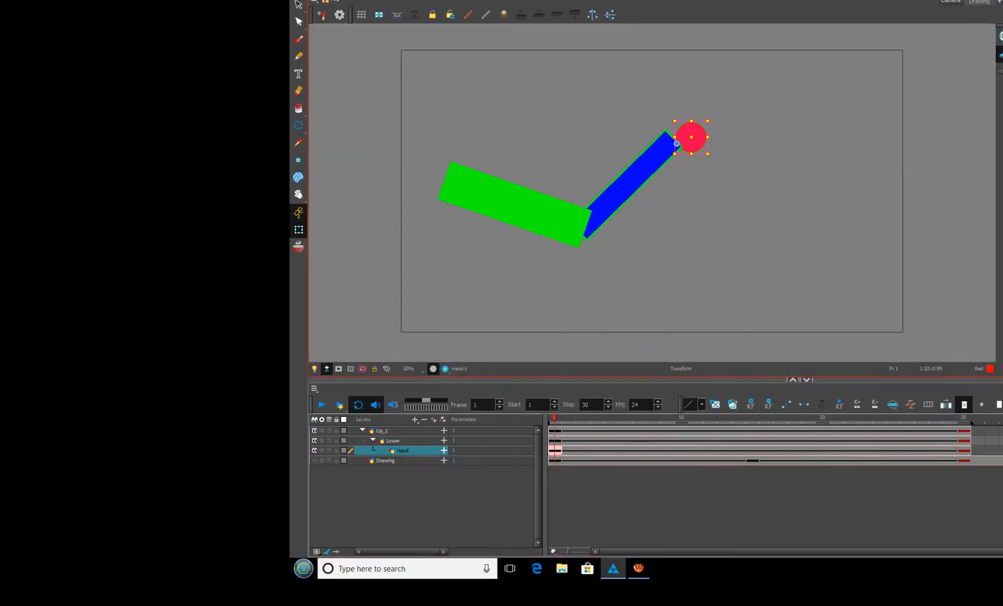
left_click(643, 186)
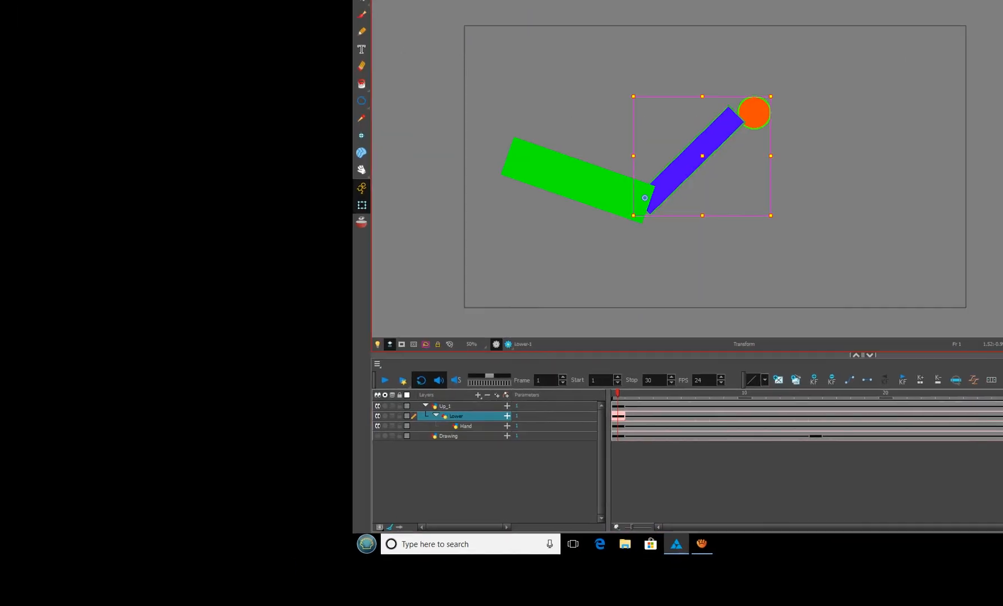
left_click(694, 142)
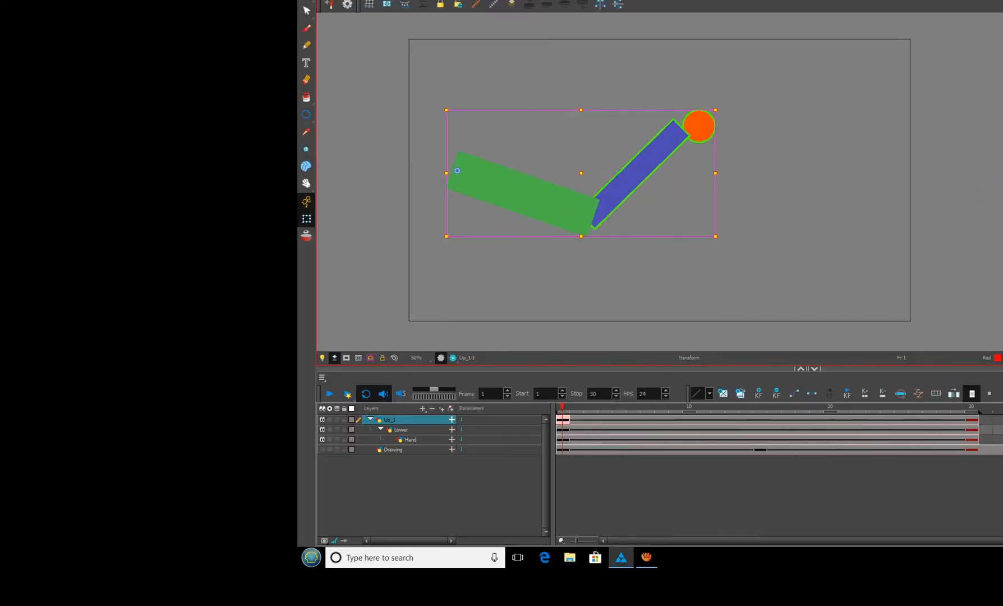
left_click(969, 117)
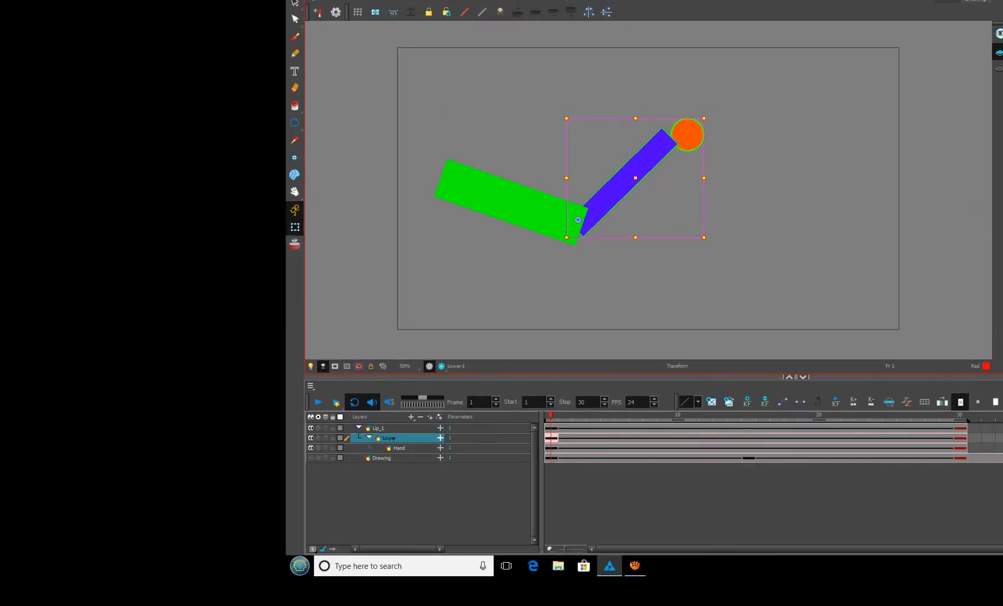
key("shift+b")
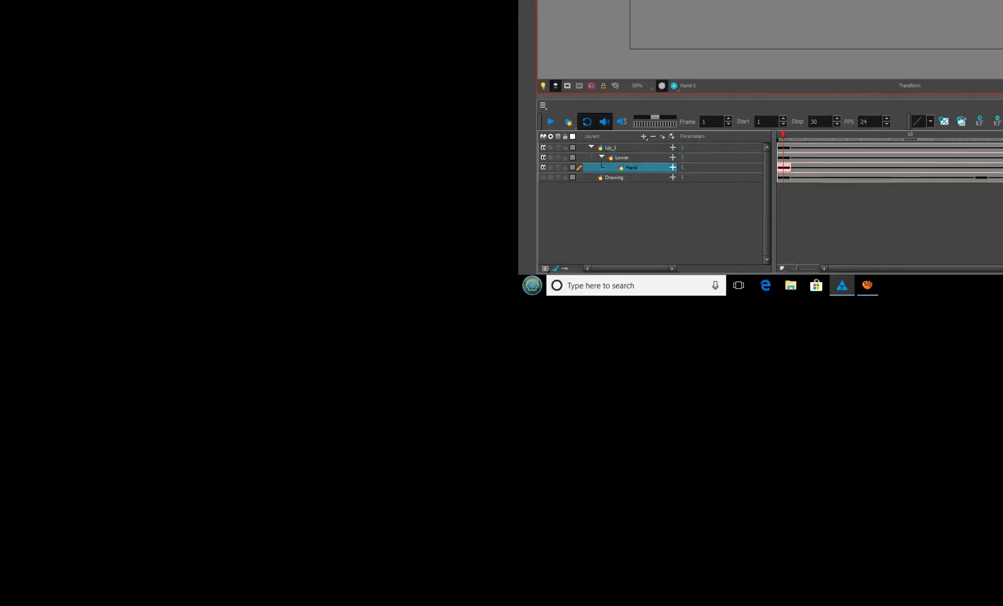
key("b")
key("b")
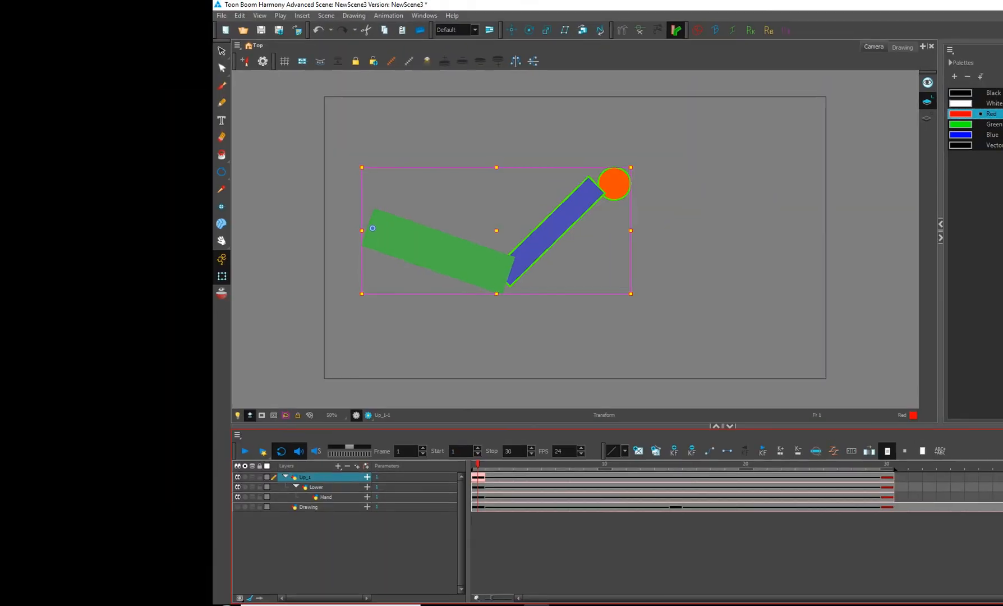
At frame 1, undo a stray scale of the arm and rotate the whole Up_1 arm further downward about the shoulder
mouse_move(631, 169)
left_mouse_down()
mouse_move(632, 158)
mouse_move(639, 173)
left_mouse_up()
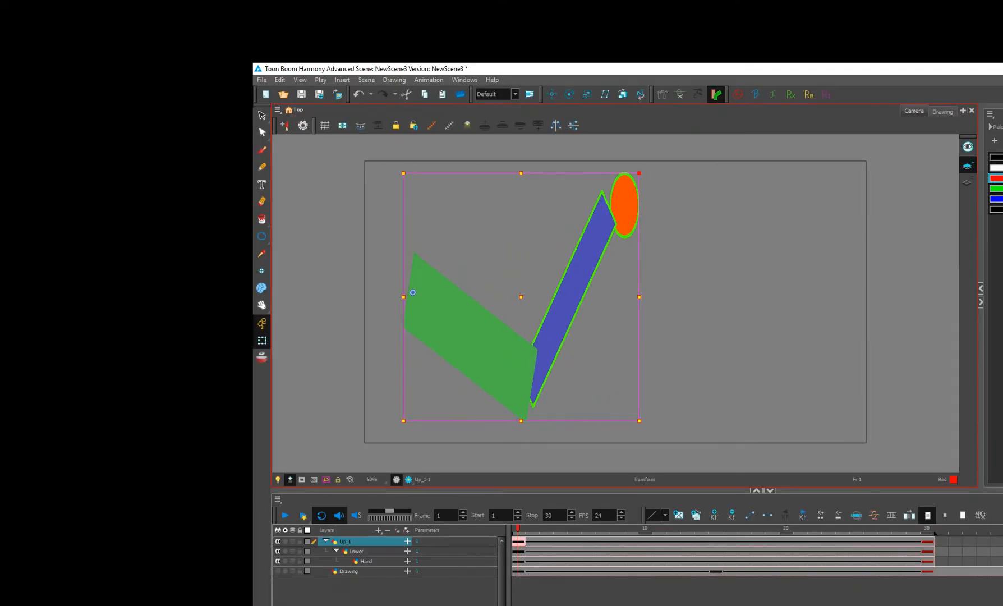
key("ctrl+z")
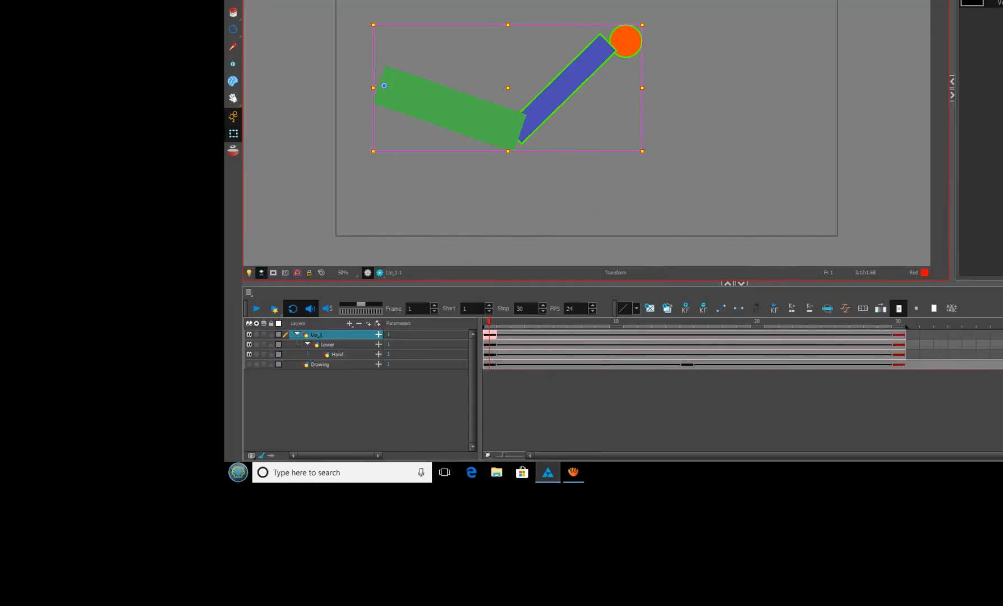
left_click_drag(645, 21, 651, 121)
Scrub the timeline from frame 1 past frame 30 and back to review the arm's motion
left_click_drag(489, 322, 560, 321)
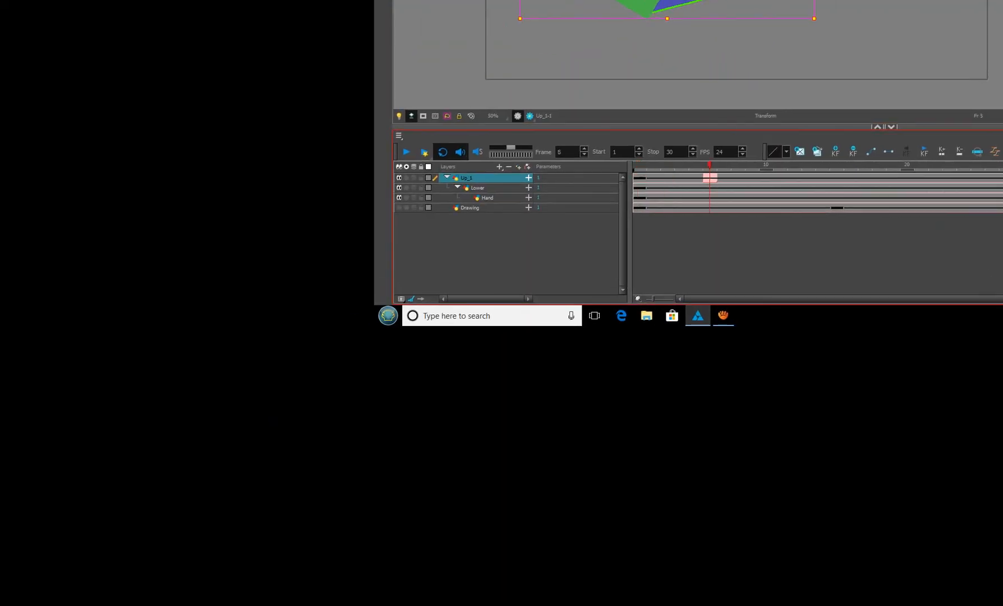
left_click_drag(709, 165, 1002, 165)
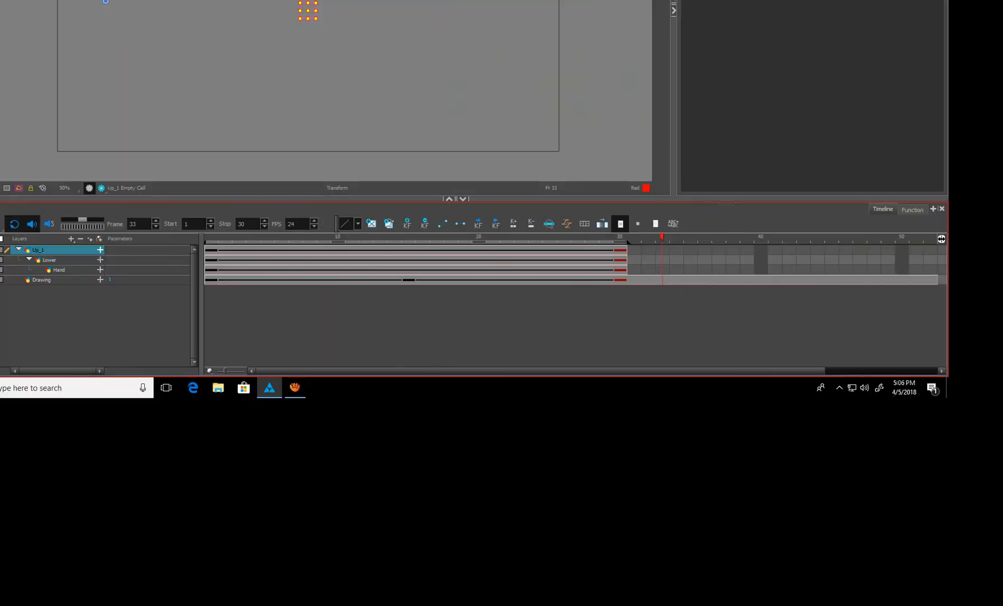
left_click_drag(662, 238, 211, 237)
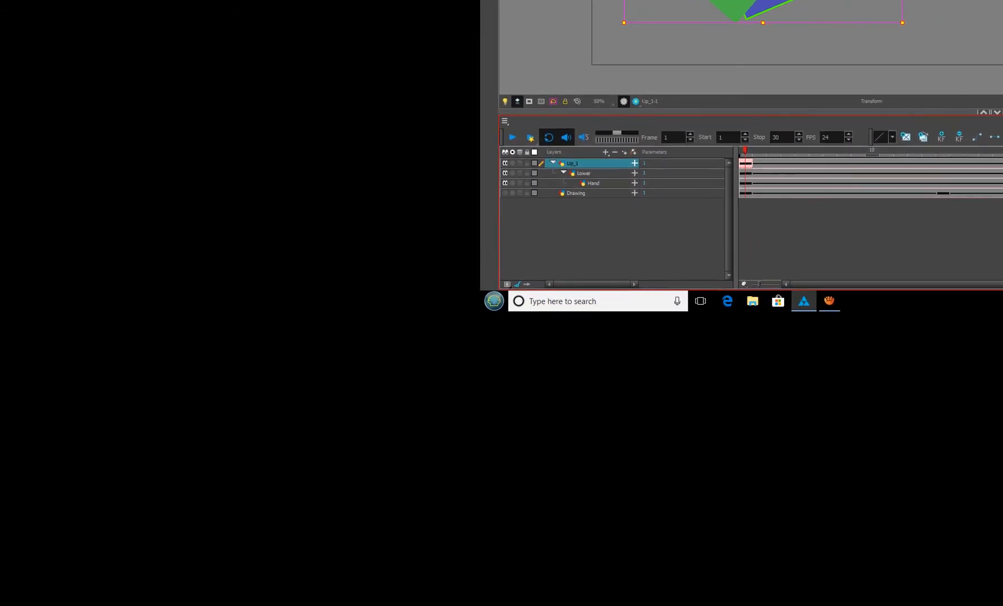
Try adding a parent peg to Up_1, undo it, and try a standalone peg that is also removed
key("ctrl+p")
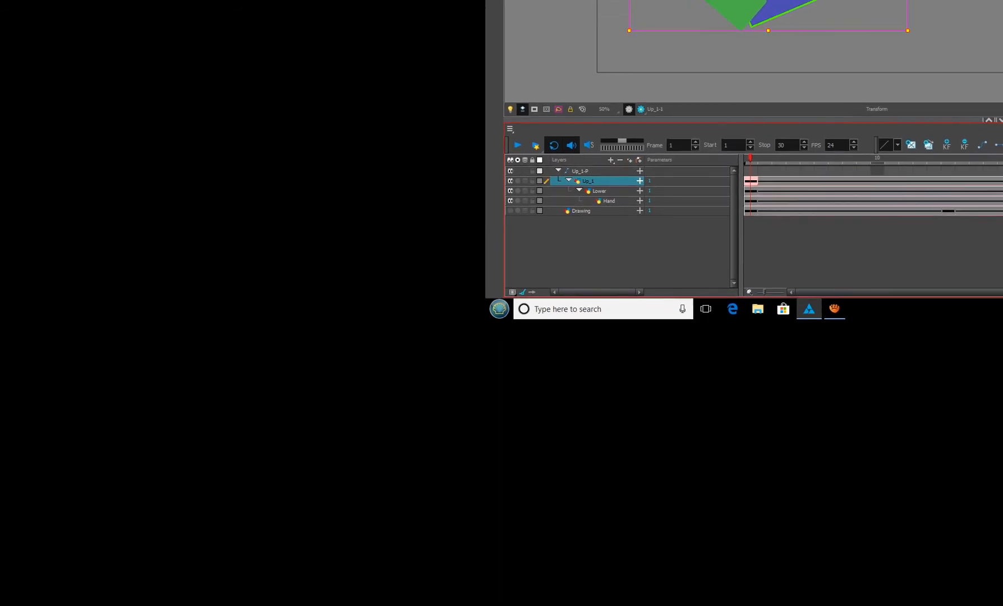
key("ctrl+p")
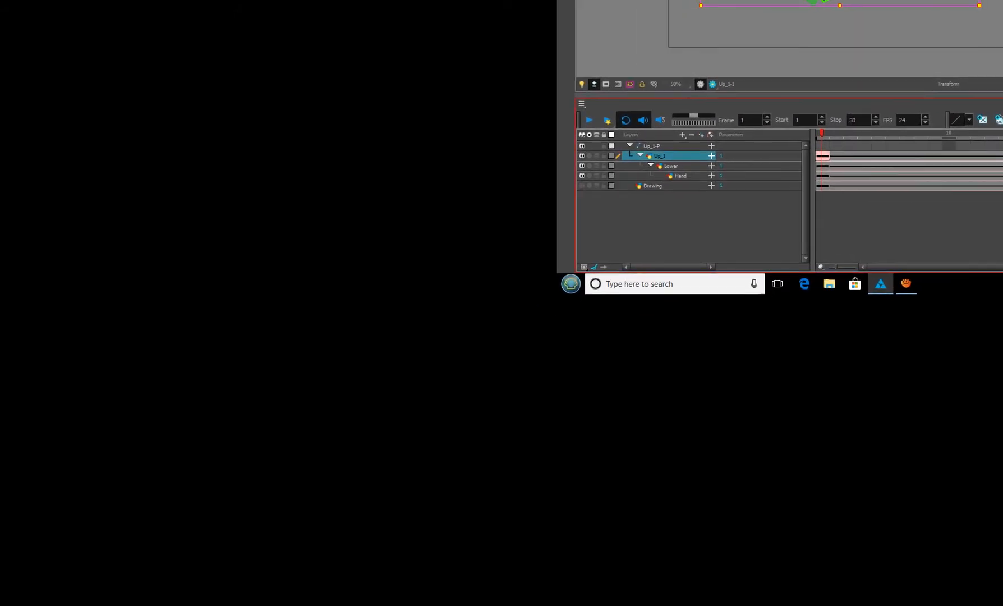
key("Escape")
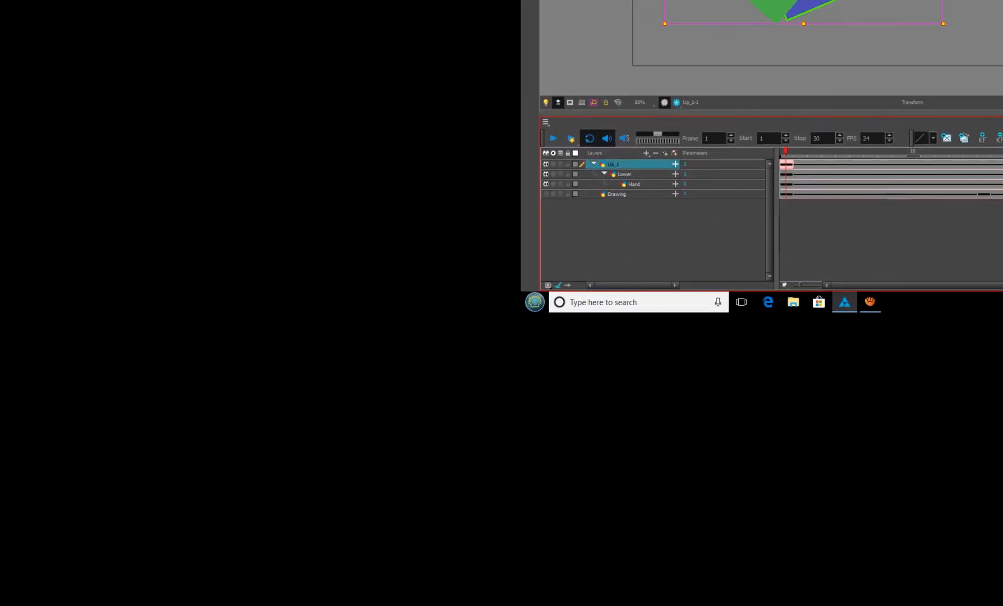
left_click(596, 229)
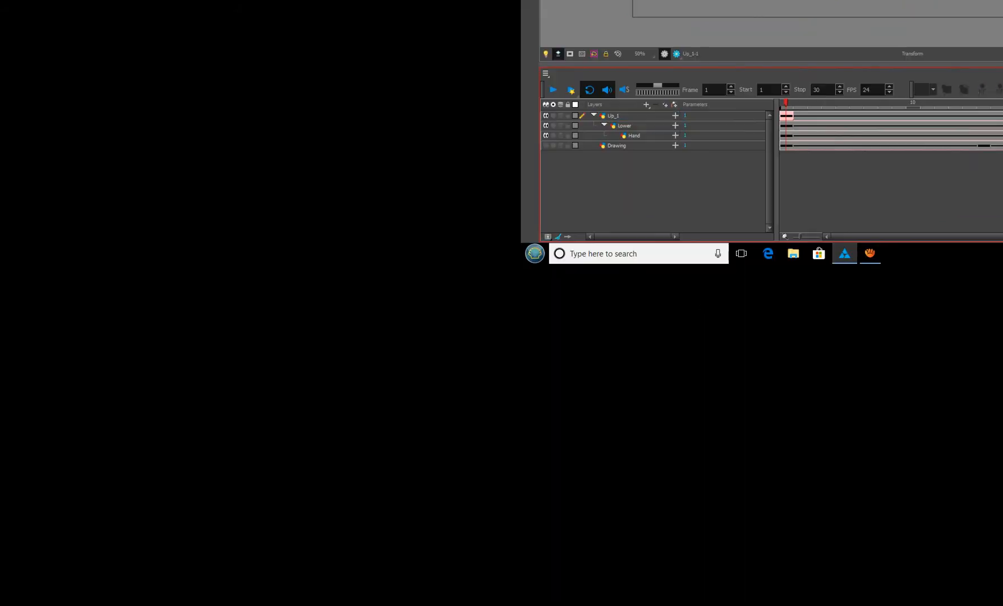
left_click(631, 167)
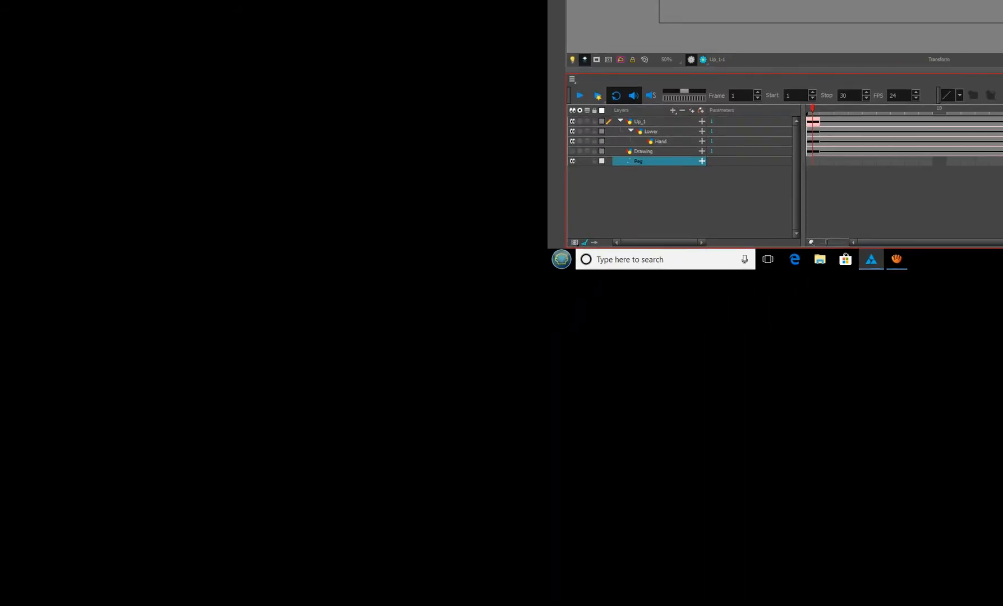
left_click(629, 160)
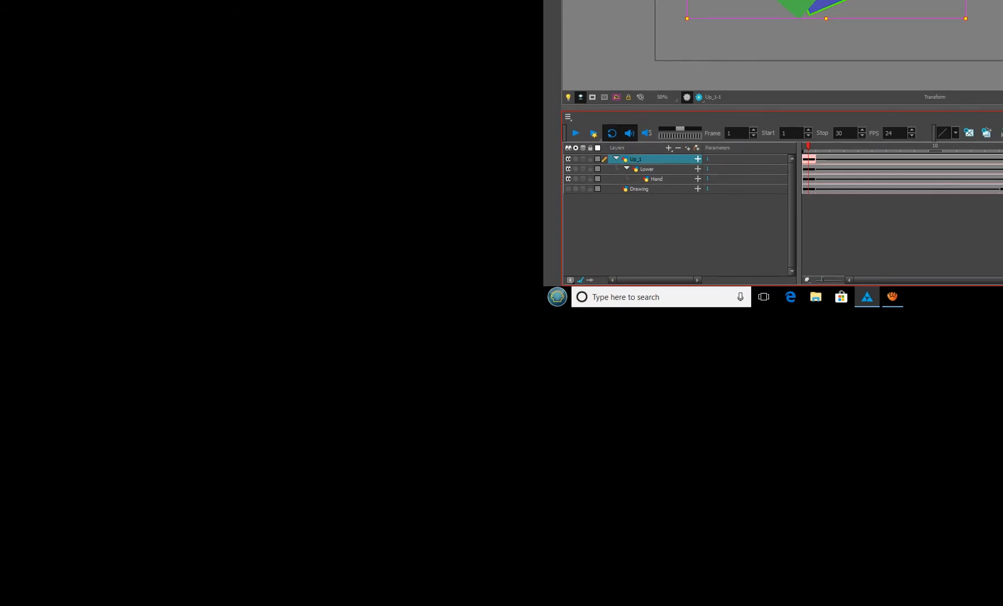
Add a parent peg to Up_1 and move the peg's rotation pivot to the shoulder end of the upper arm
left_click(640, 163)
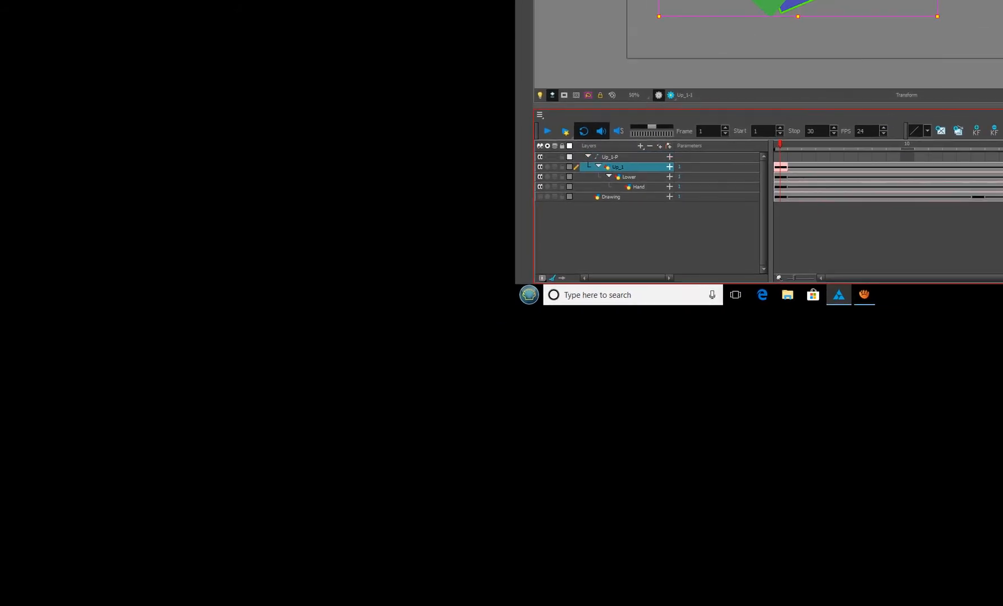
left_click(608, 175)
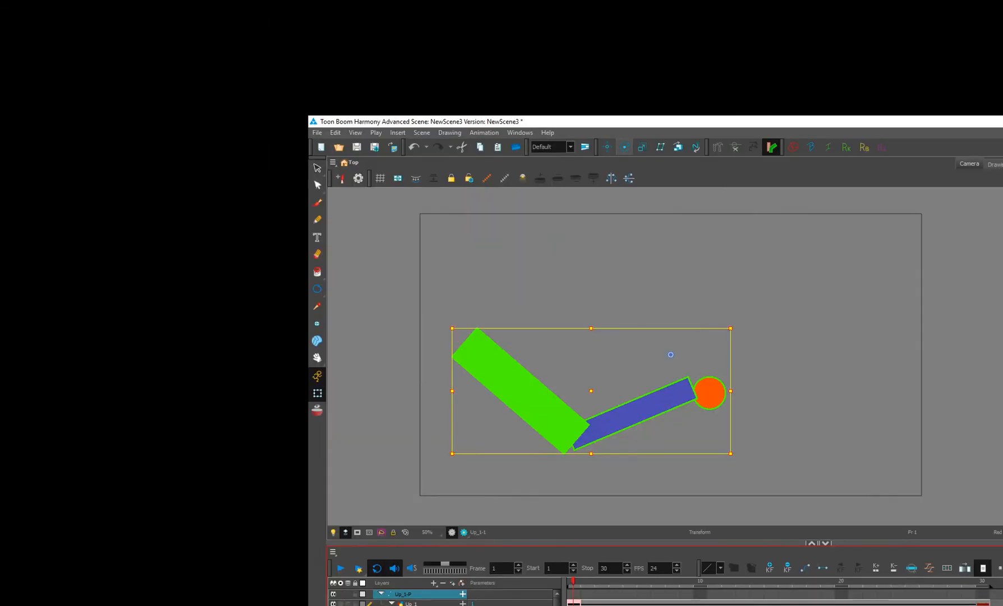
left_click(636, 148)
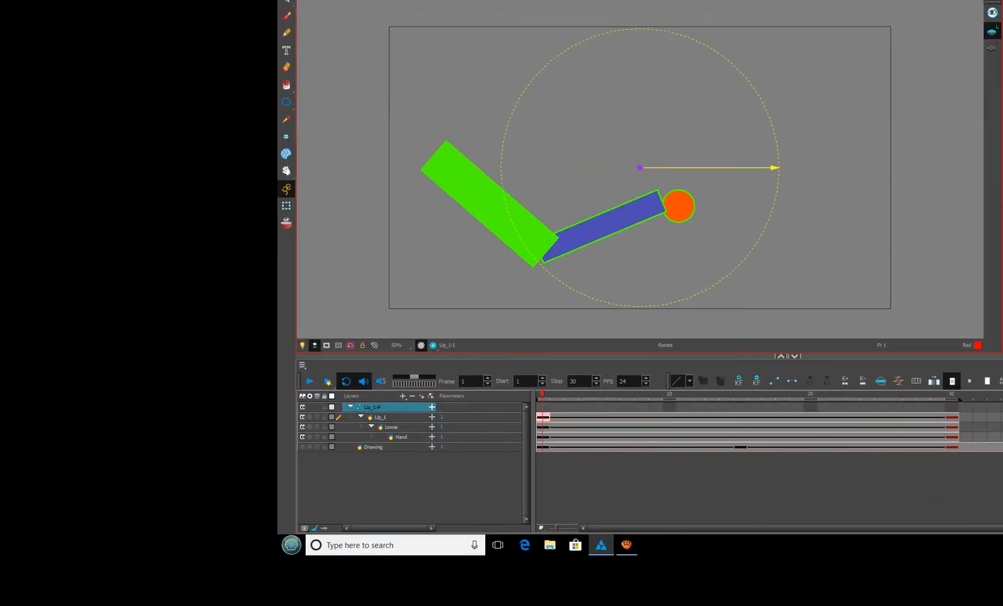
left_click_drag(638, 160, 436, 149)
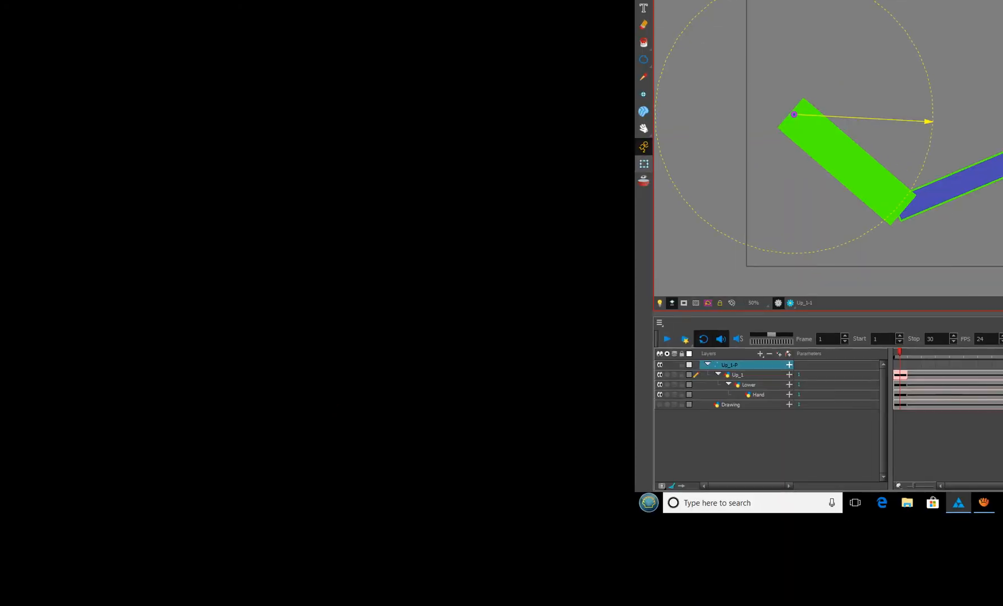
left_click(489, 218)
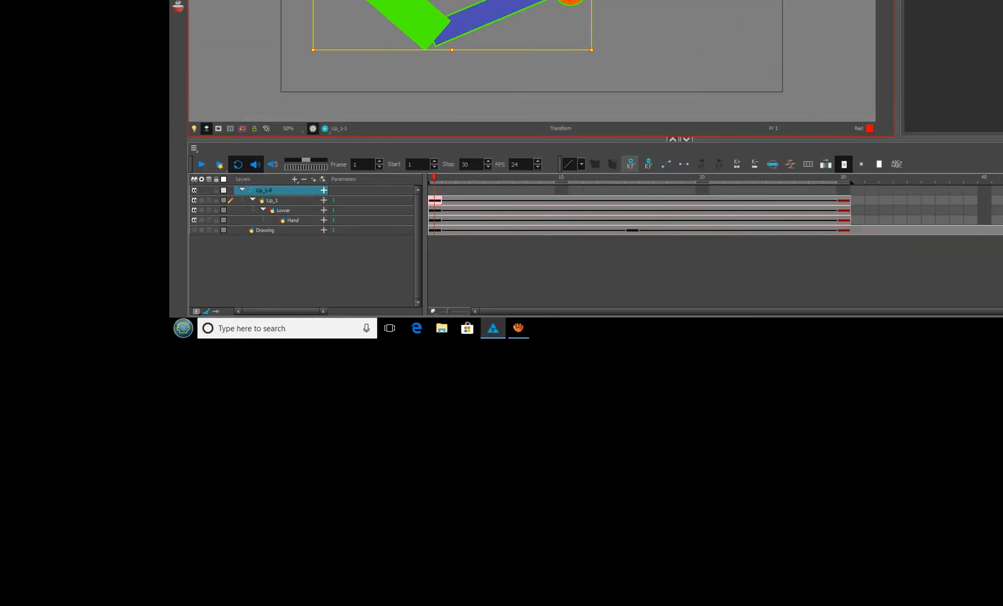
Keyframe the Up_1-P peg at frame 1 and rotate the whole arm with the peg at frame 30
left_click(630, 163)
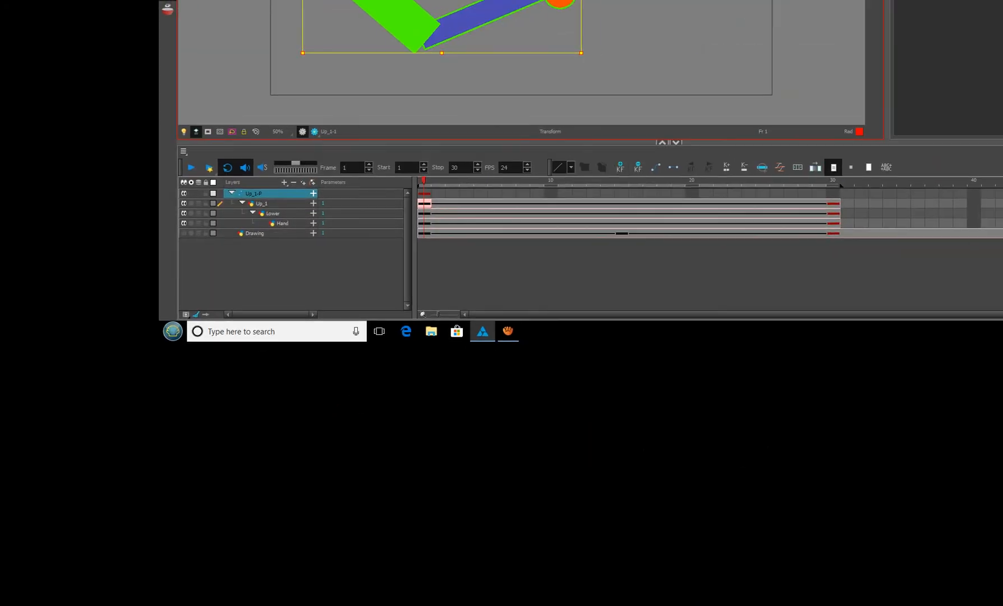
left_click(843, 190)
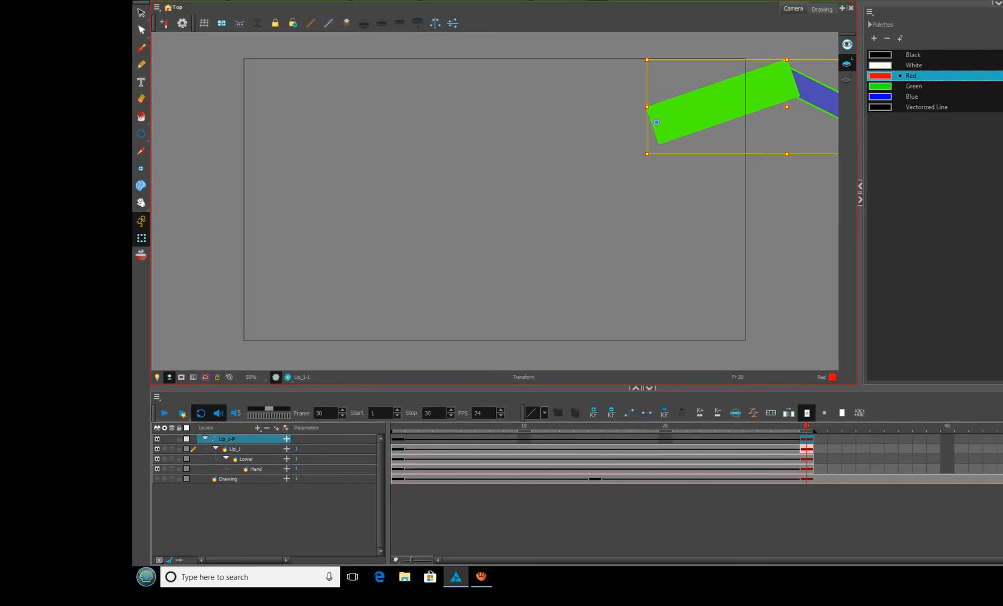
left_click_drag(648, 59, 699, 170)
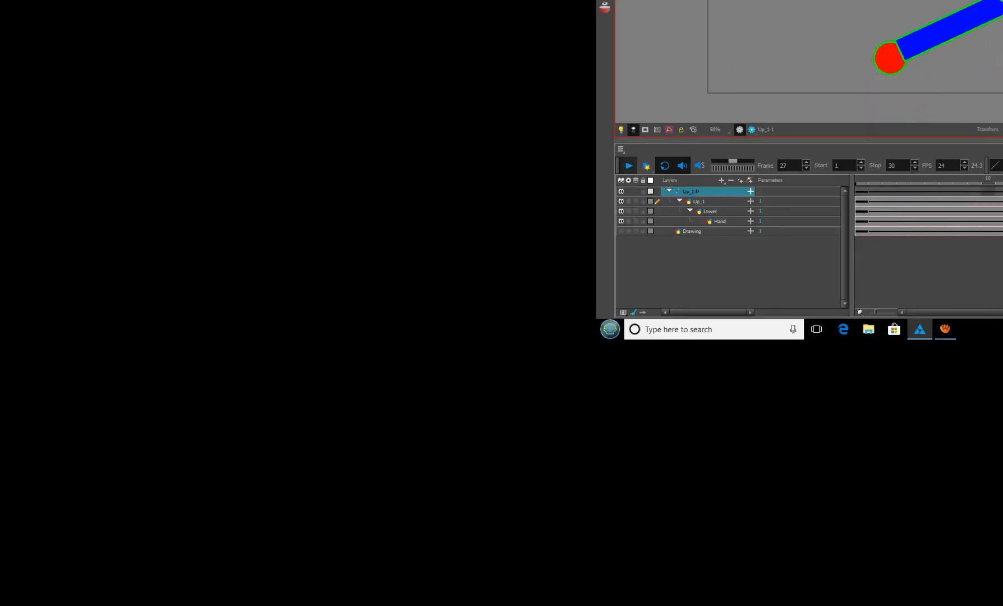
Review the peg-driven arm swing by zooming out and scrubbing between frames 1 and 30, and return to frame 1
scroll(835, 19, "down", 1)
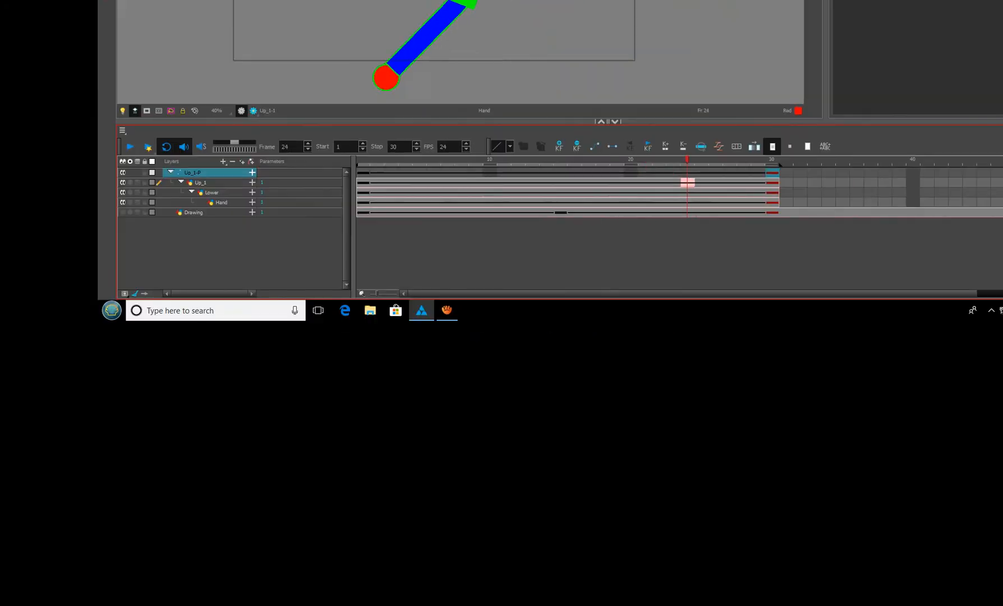
left_click(294, 150)
scroll(368, 10, "down", 1)
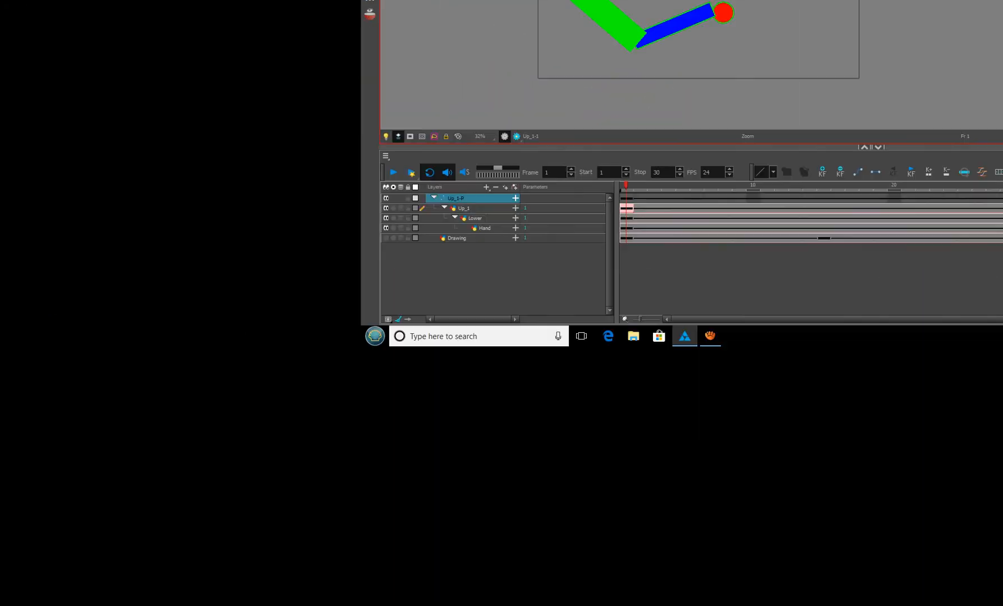
left_click_drag(638, 163, 934, 163)
left_click_drag(733, 158, 701, 150)
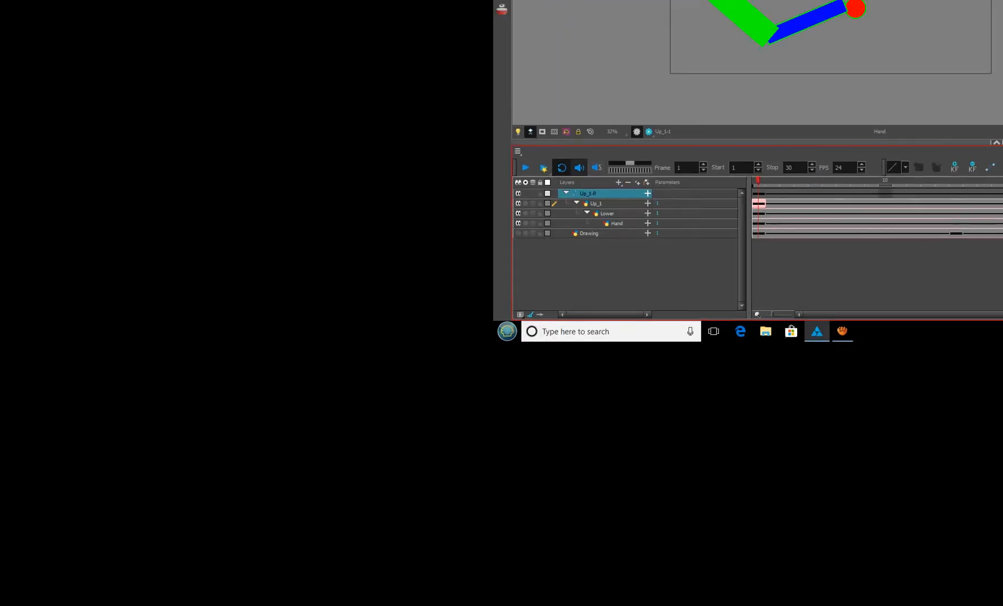
left_click(625, 166)
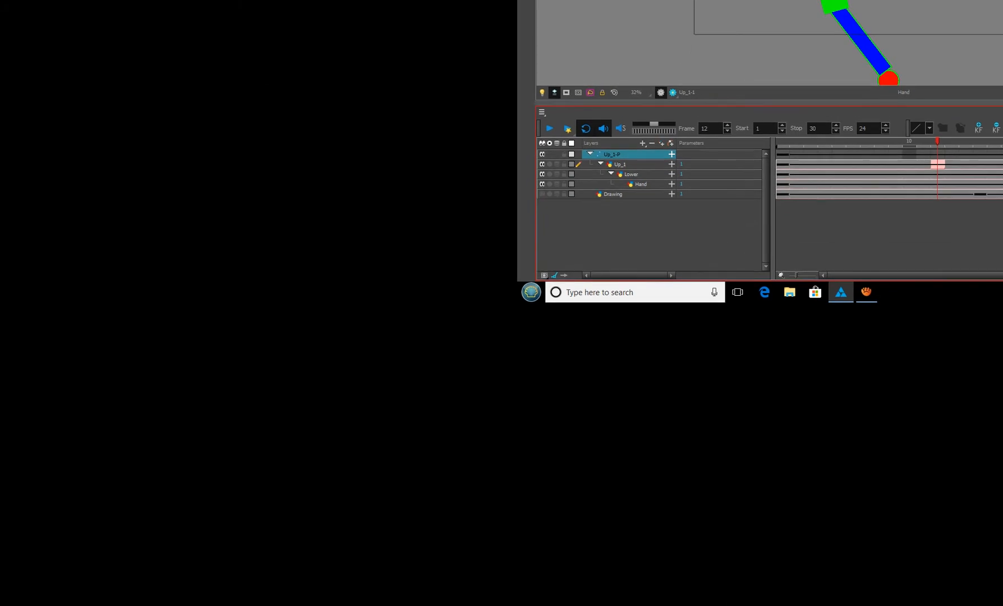
left_click(327, 339)
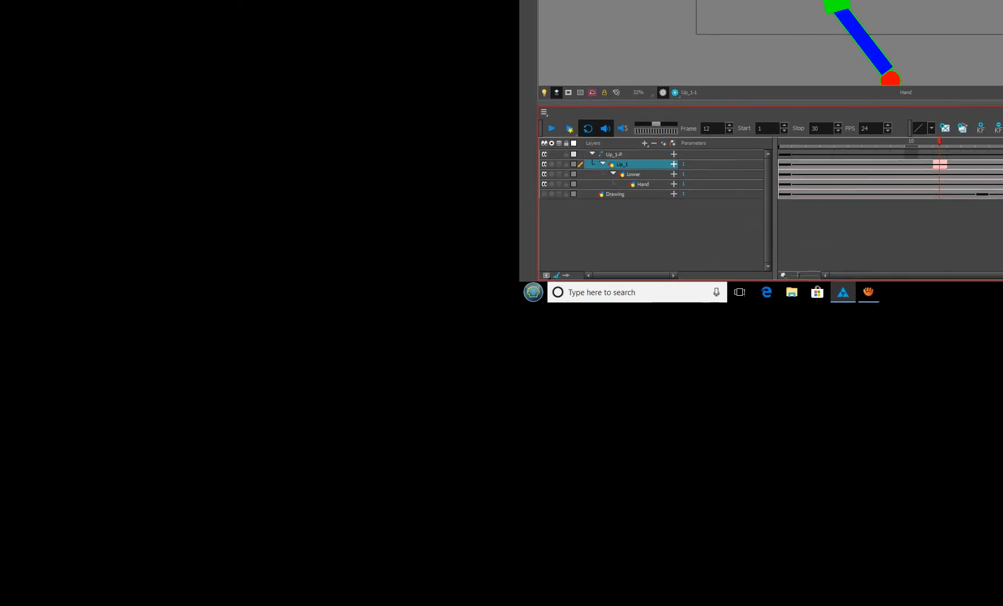
left_click_drag(940, 141, 784, 143)
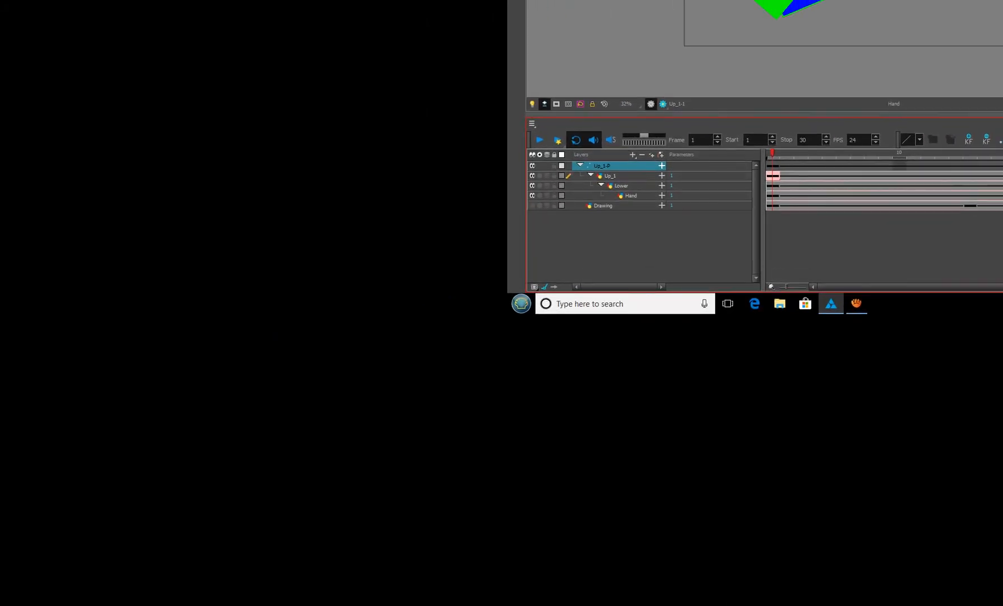
Try to delete the Up_1-P peg along with its child layers, and undo the deletion
right_click(643, 166)
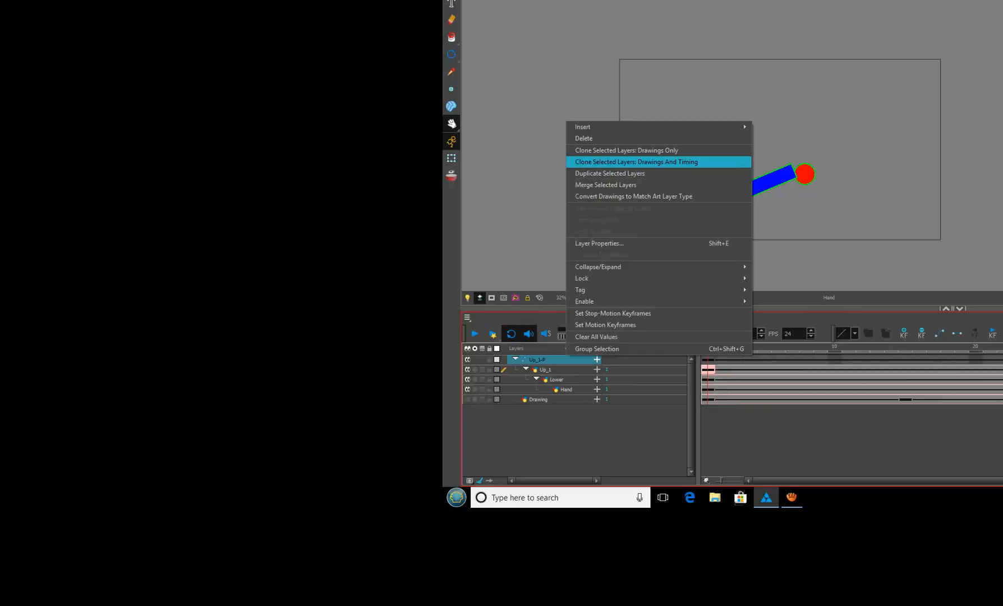
left_click(588, 155)
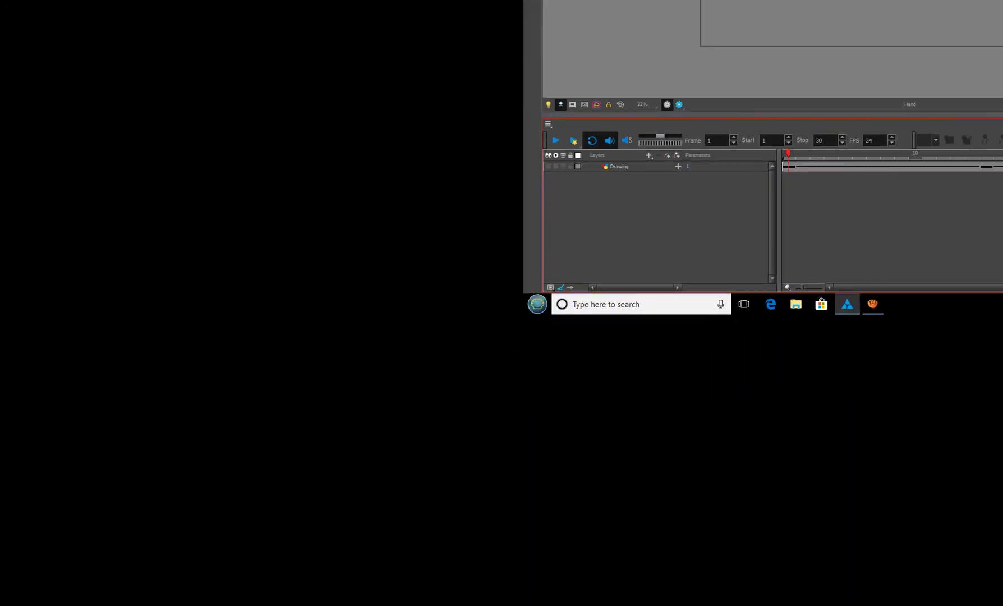
key("ctrl+z")
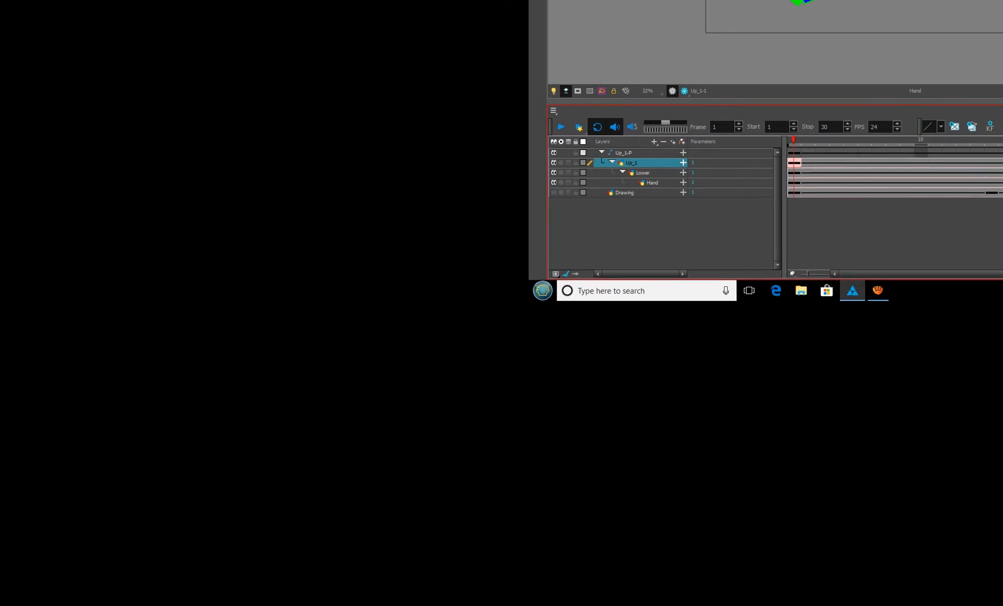
Move the Up_1, Lower and Hand layers together out of the Up_1-P peg
left_click(649, 181, "shift")
left_click_drag(632, 162, 642, 216)
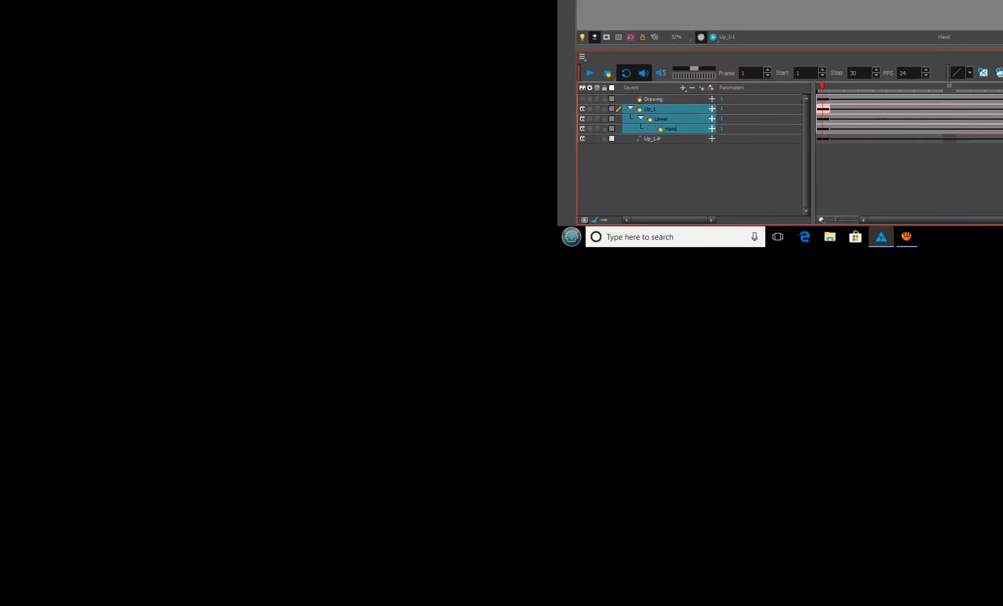
Try deleting the Drawing layer and the detached Up_1-P peg, and undo these changes
left_click(653, 100)
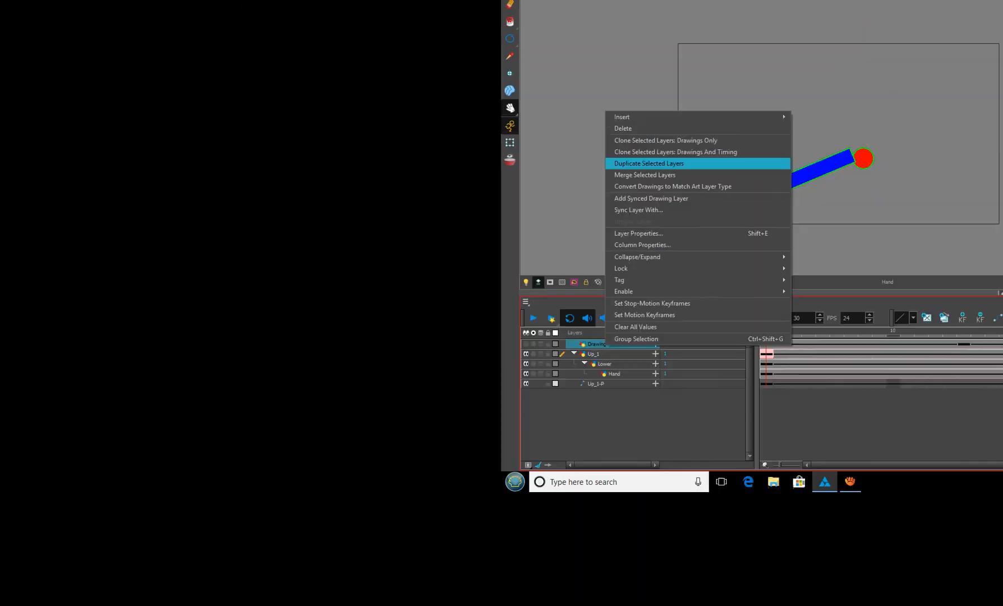
left_click(628, 161)
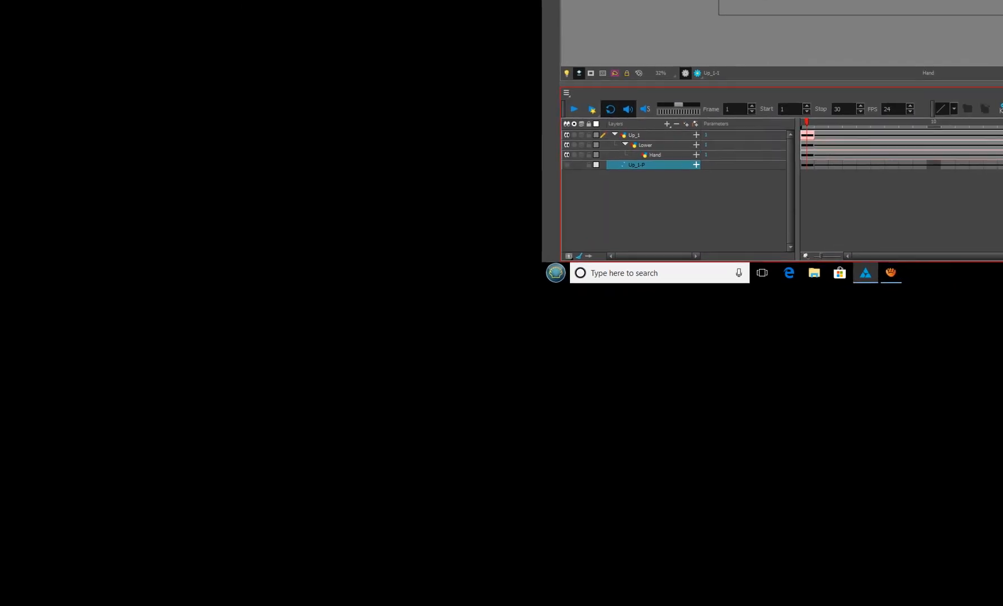
right_click(637, 164)
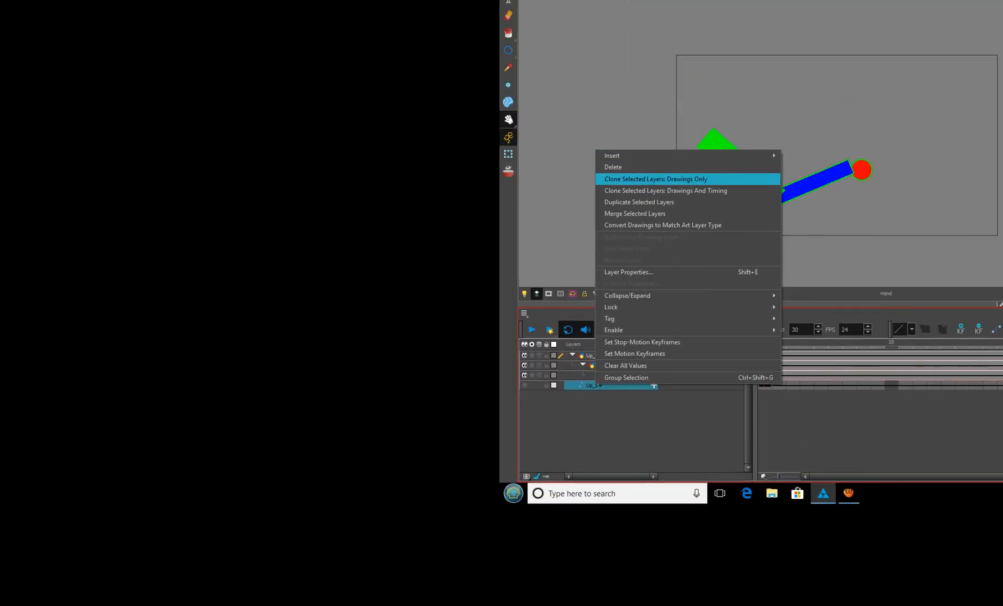
left_click(638, 70)
key("ctrl+z")
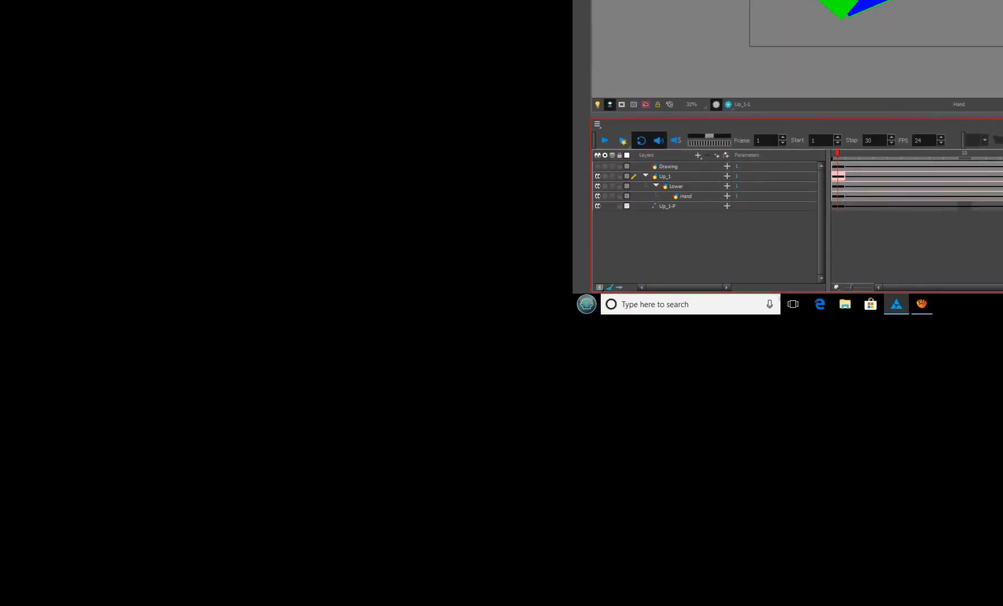
Move the Drawing layer below the arm layers and delete the detached Up_1-P peg
left_click_drag(637, 160, 643, 195)
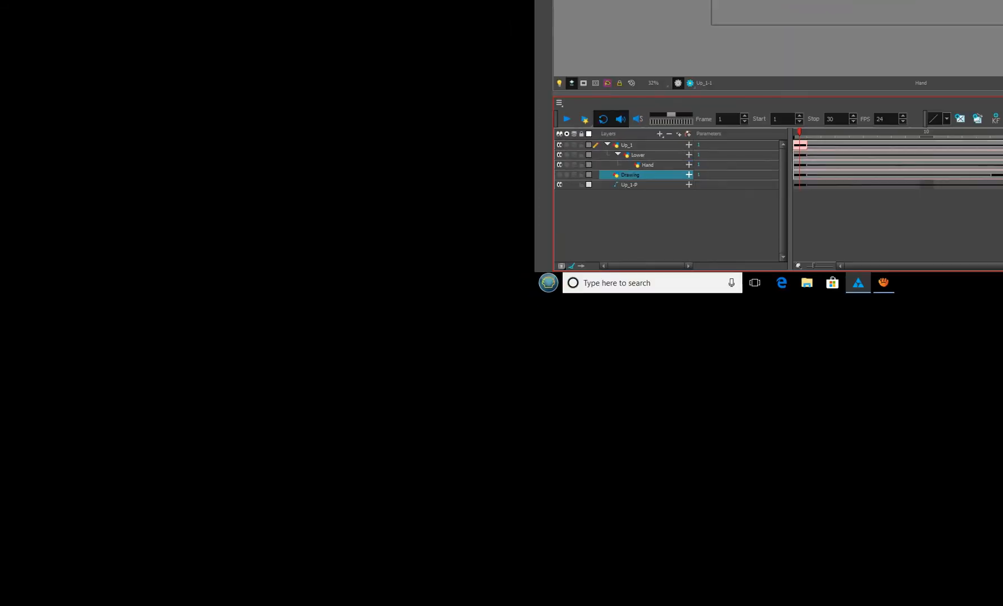
left_click(643, 200)
right_click(642, 200)
left_click(624, 122)
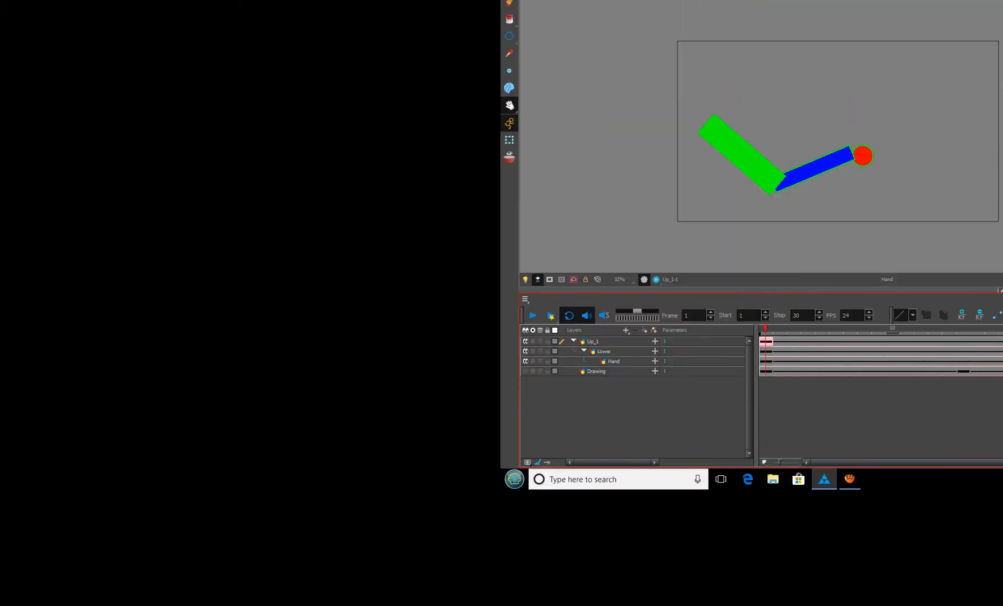
Try to delete the Lower layer while the Hand layer is nested under it, and undo the deletion
left_click(646, 174)
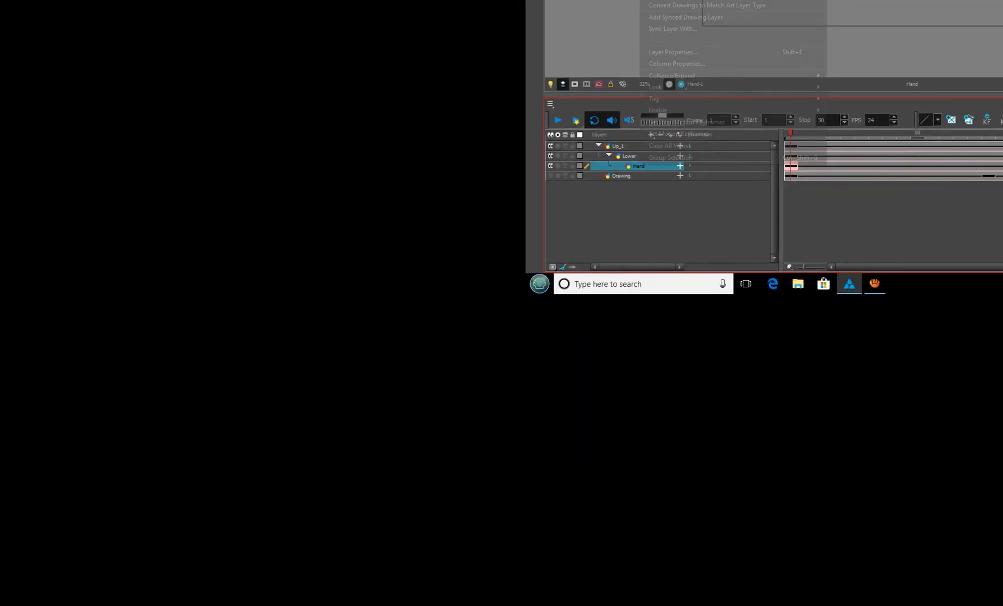
left_click(640, 221)
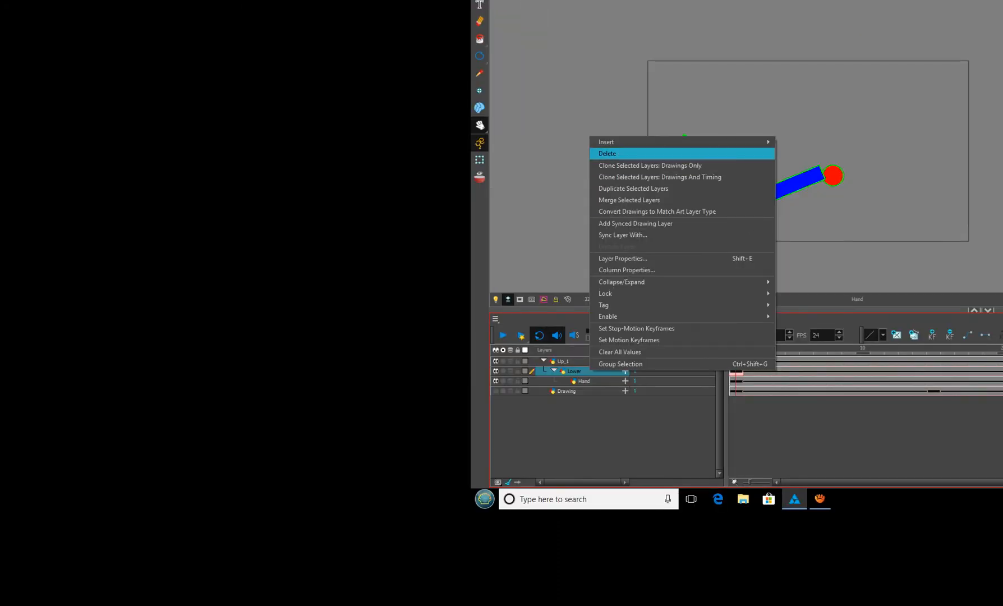
left_click(645, 155)
key("ctrl+z")
left_click(642, 183)
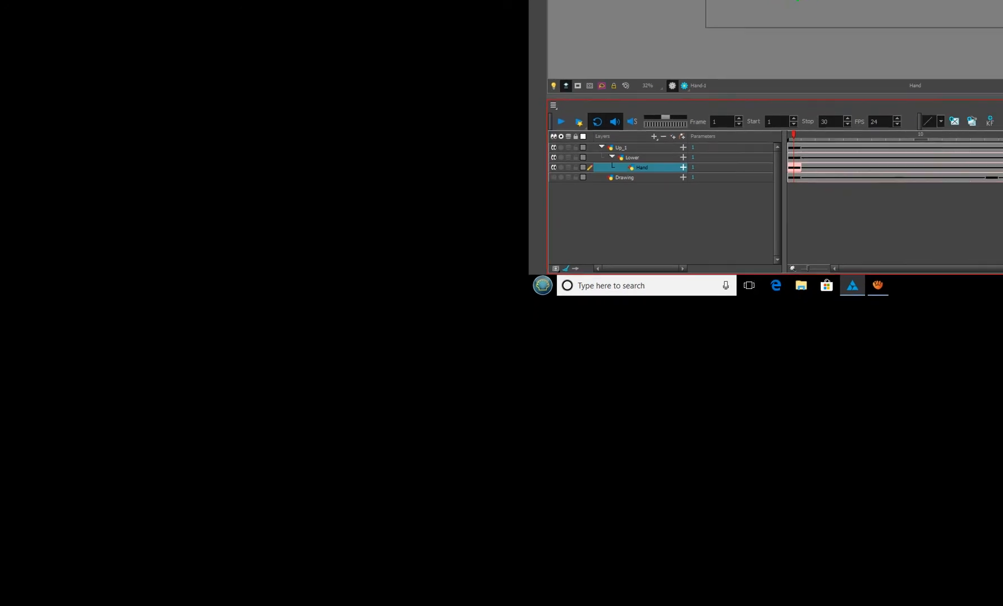
Move the Hand layer out from under the Lower layer and delete the Lower layer
left_click_drag(636, 160, 634, 179)
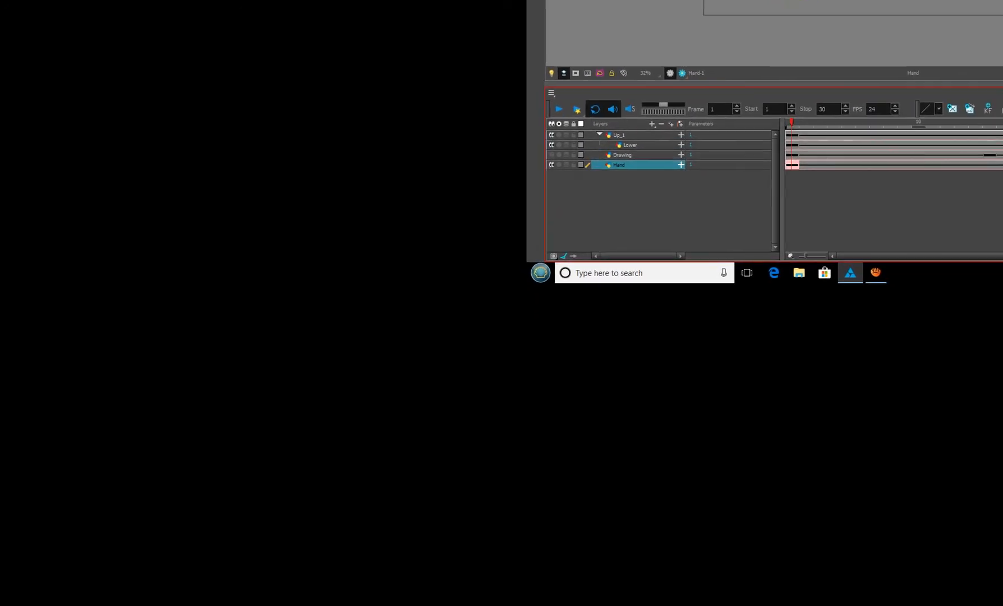
left_click(629, 149)
right_click(636, 165)
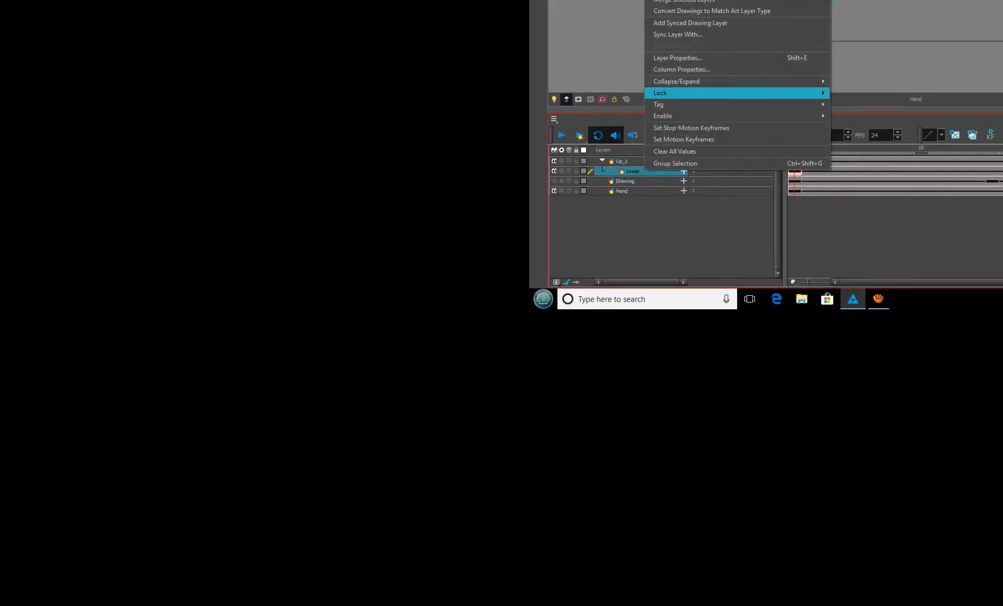
left_click(633, 162)
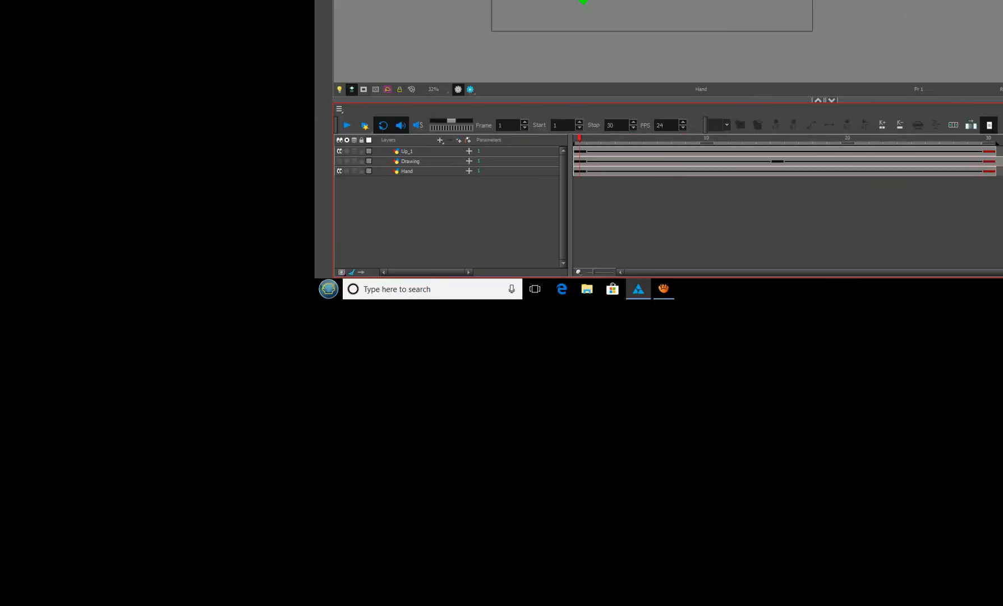
Clear the keyframes of Up_1, Drawing and Hand across frames 1 to 30, and place the Hand layer above Drawing
left_click_drag(643, 165, 960, 168)
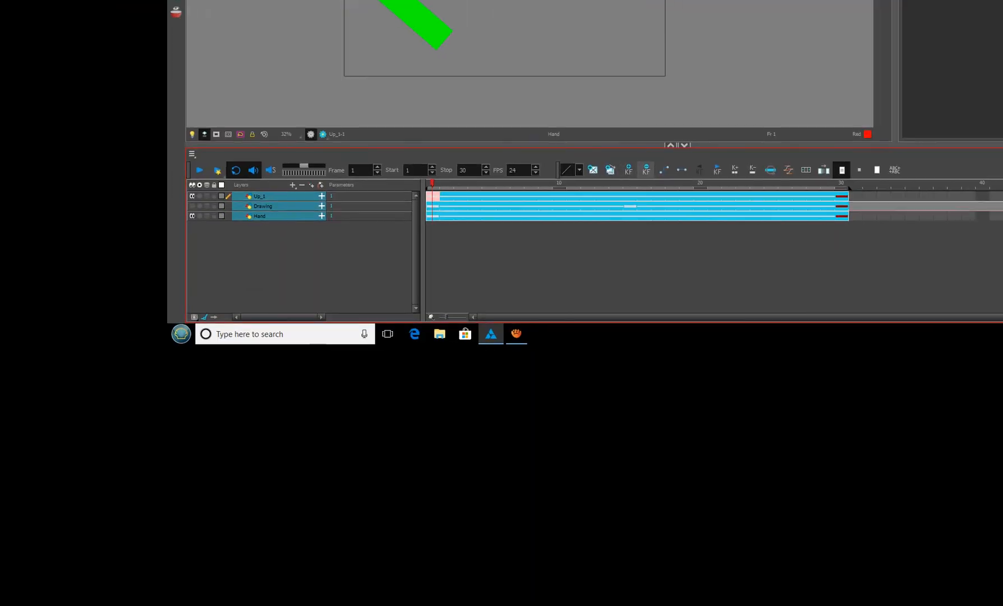
left_click(440, 265)
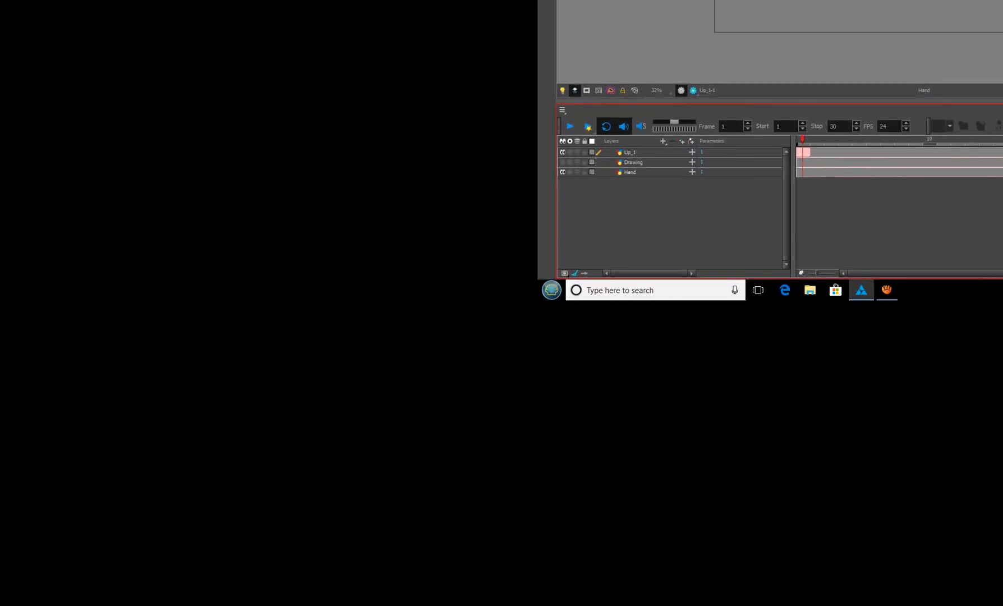
left_click(630, 171)
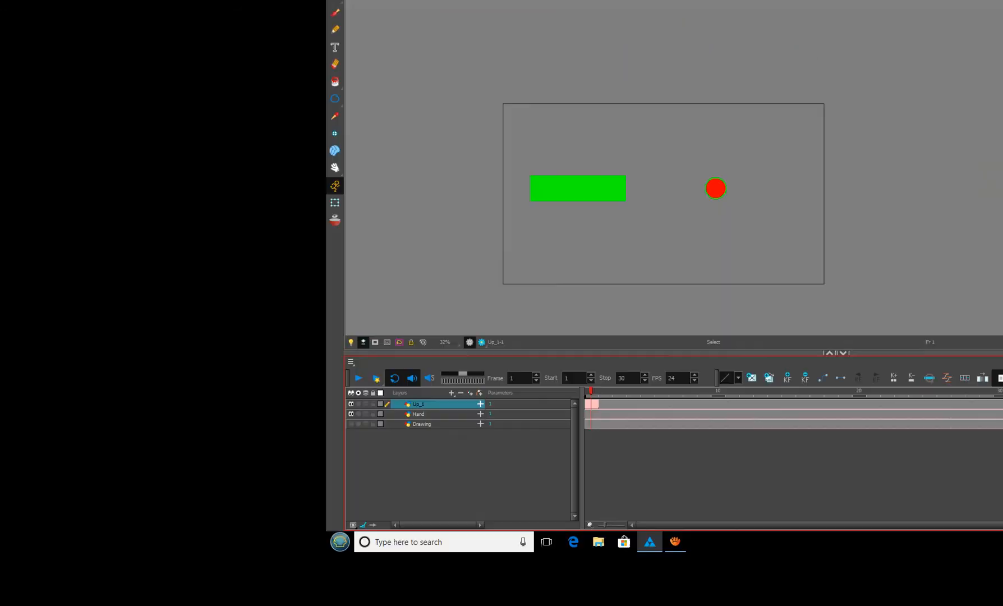
Stretch the green upper arm out to the red hand and enlarge the hand circle to about twice the arm's thickness
left_click(592, 191)
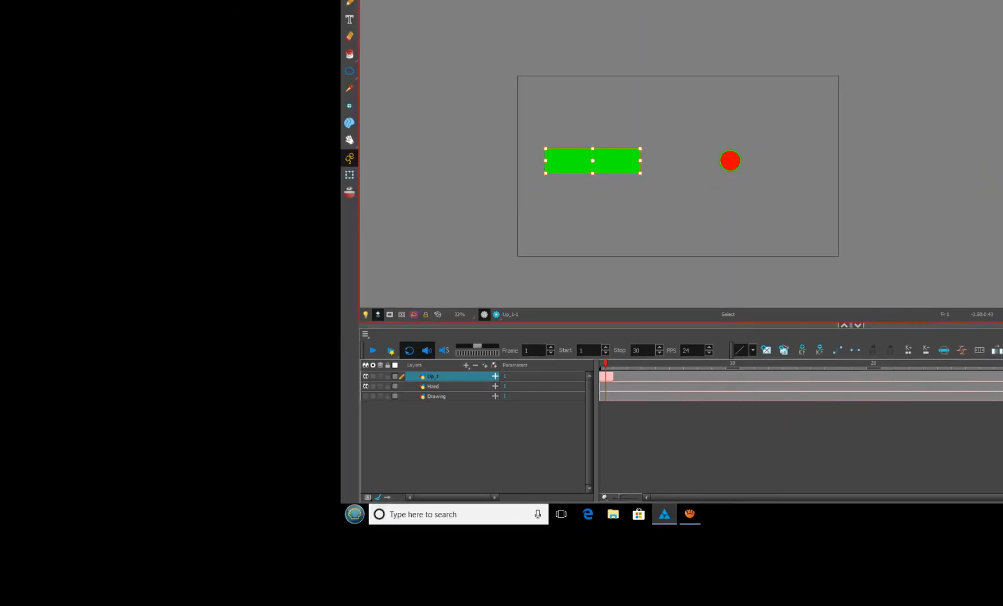
left_click_drag(637, 164, 707, 164)
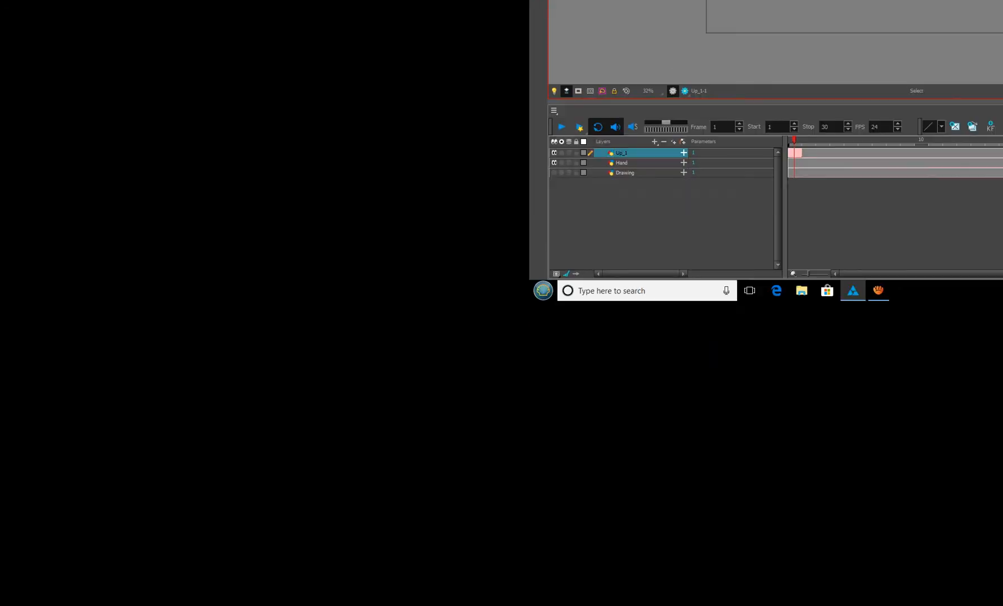
left_click(352, 390)
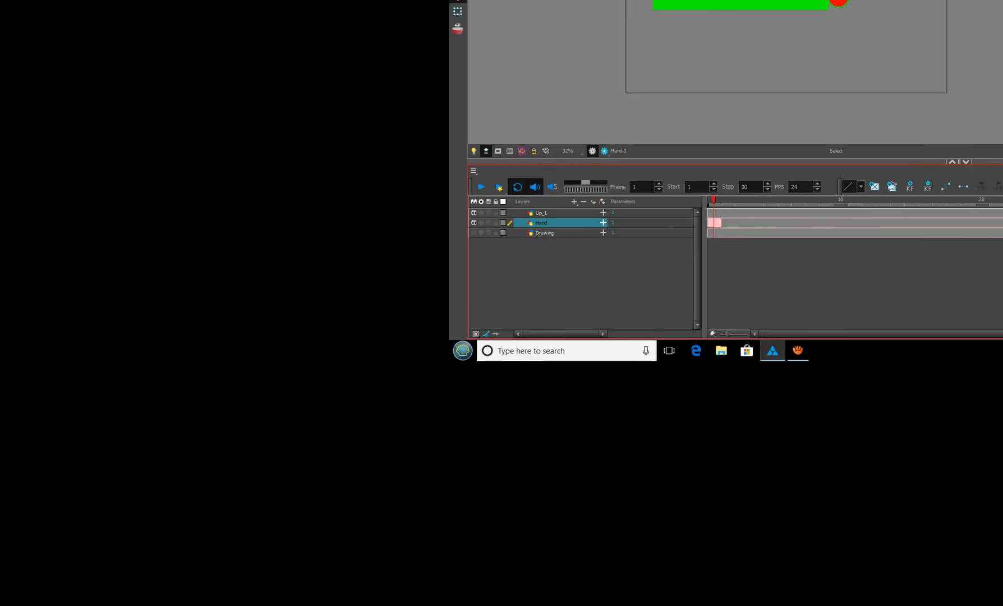
left_click(621, 177)
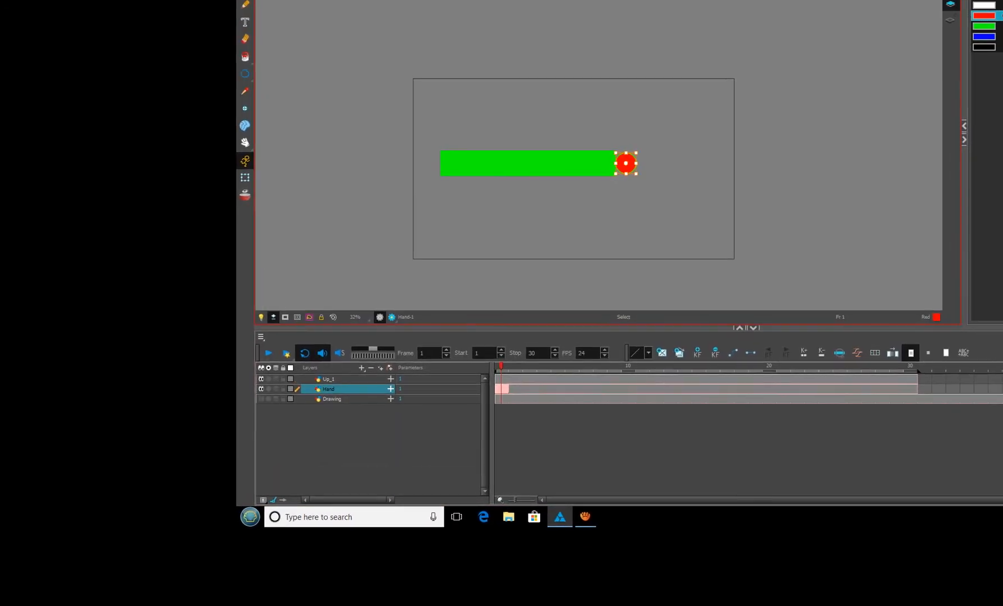
left_click_drag(638, 163, 652, 178)
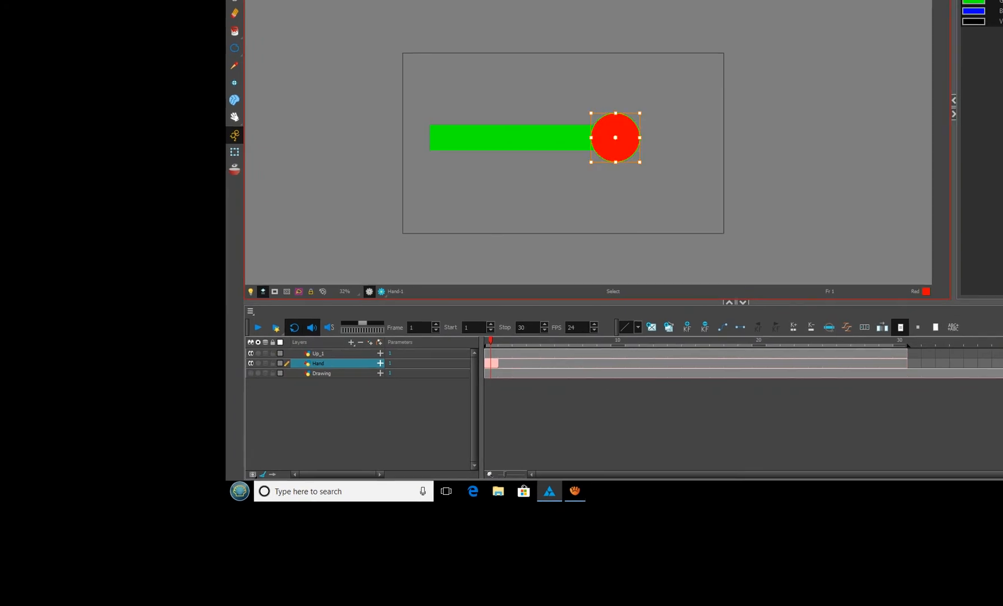
left_click(618, 224)
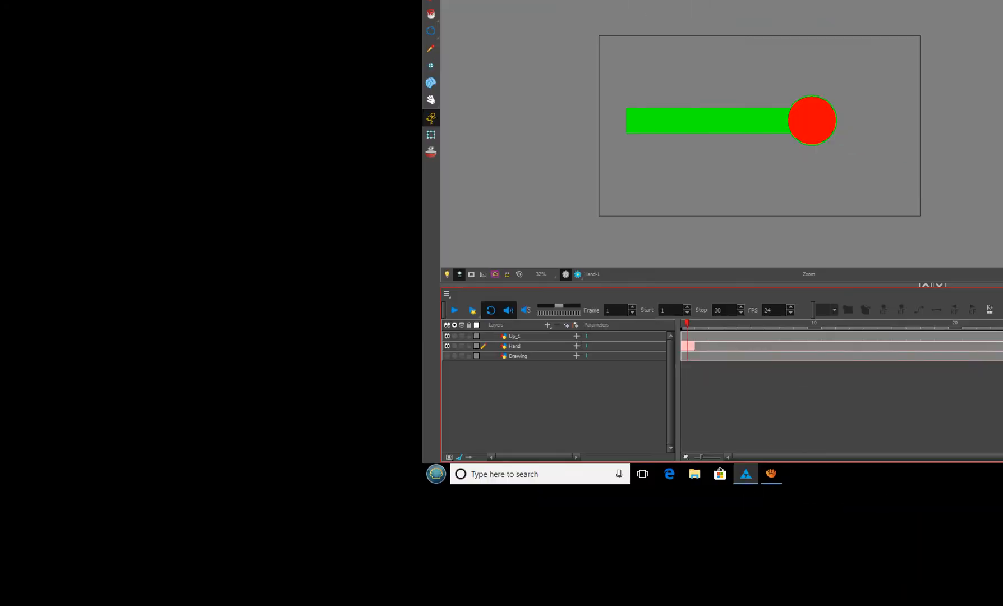
Move the red hand circle straight to the right, leaving a gap beyond the end of the green arm
scroll(644, 159, "up", 1)
scroll(799, 200, "up", 1)
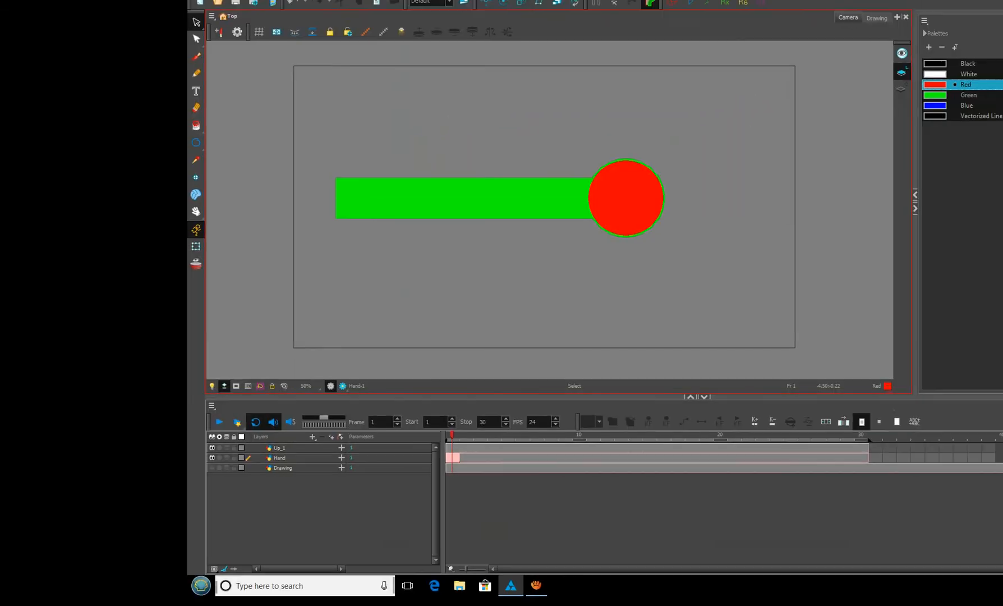
left_click(627, 204)
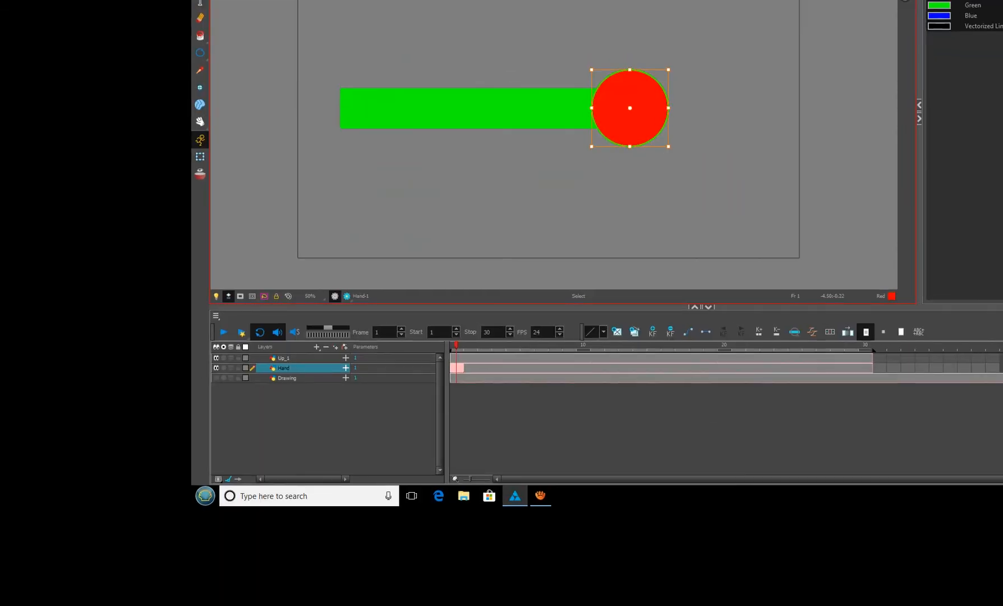
left_click_drag(628, 204, 712, 202)
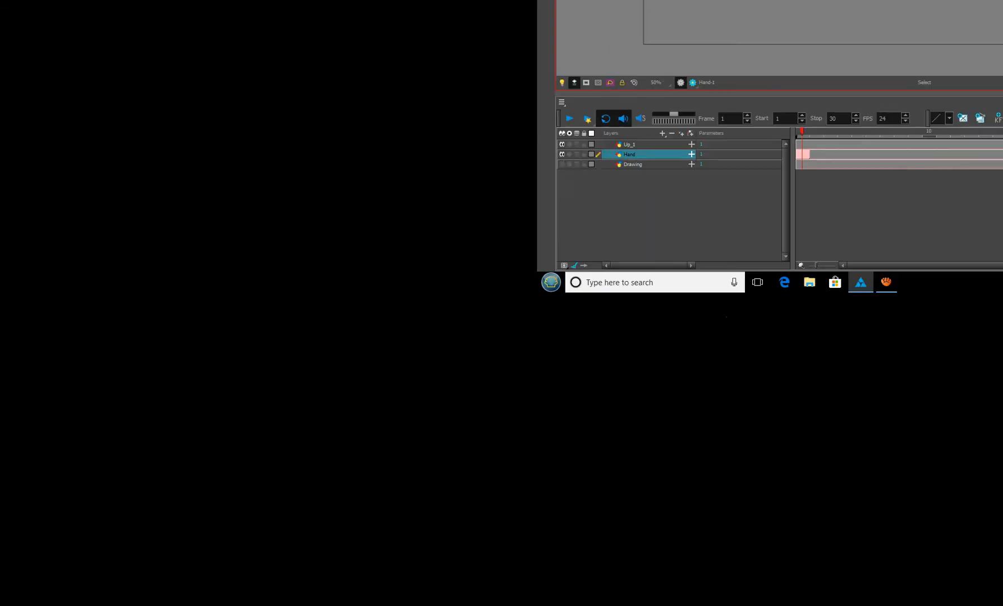
Extend the outline of the green arm on the Up_1 layer to the right until it reaches the red hand
left_click(321, 401)
left_click(623, 161)
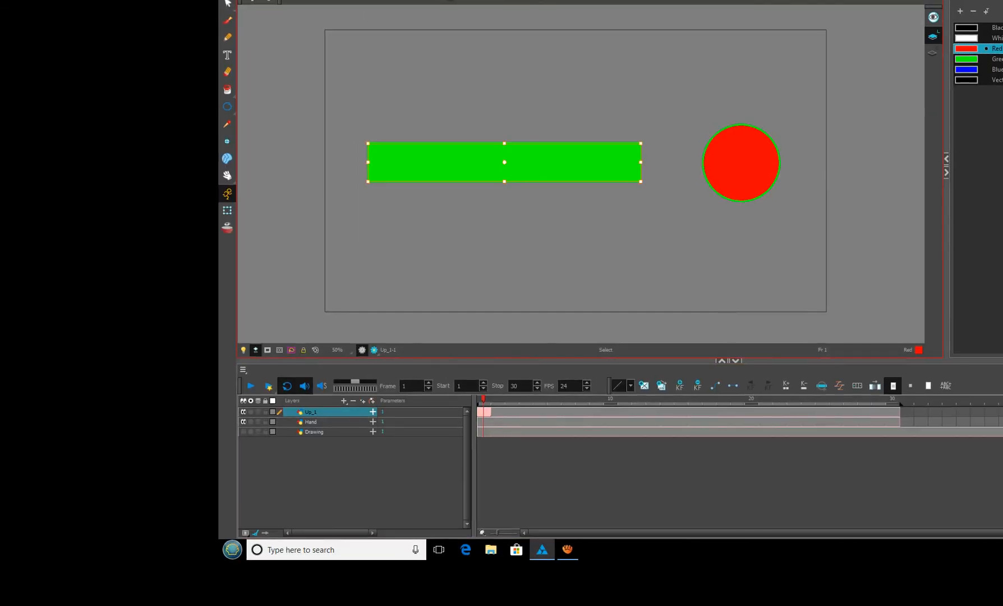
left_click_drag(638, 165, 663, 162)
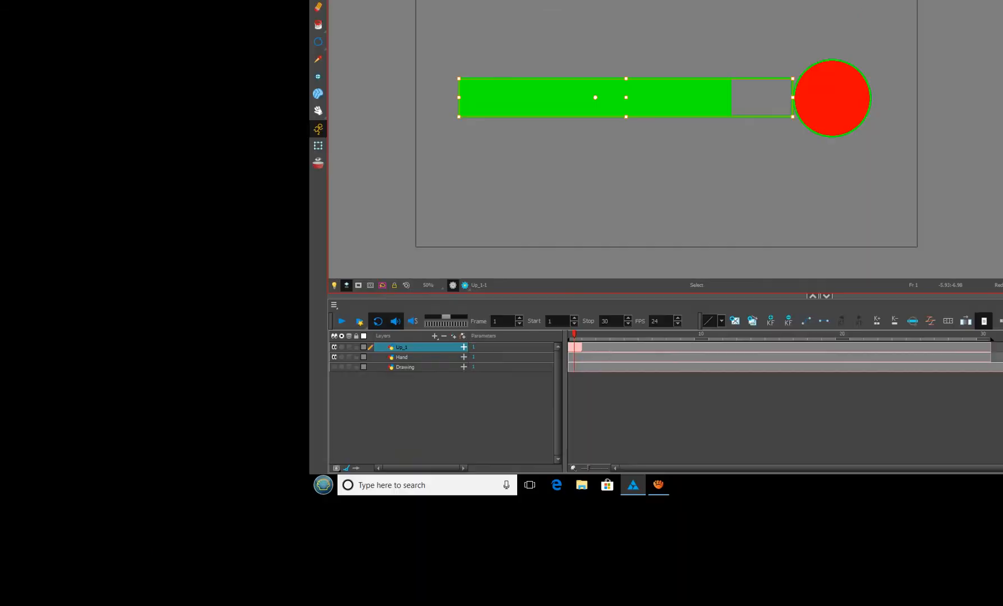
key("Escape")
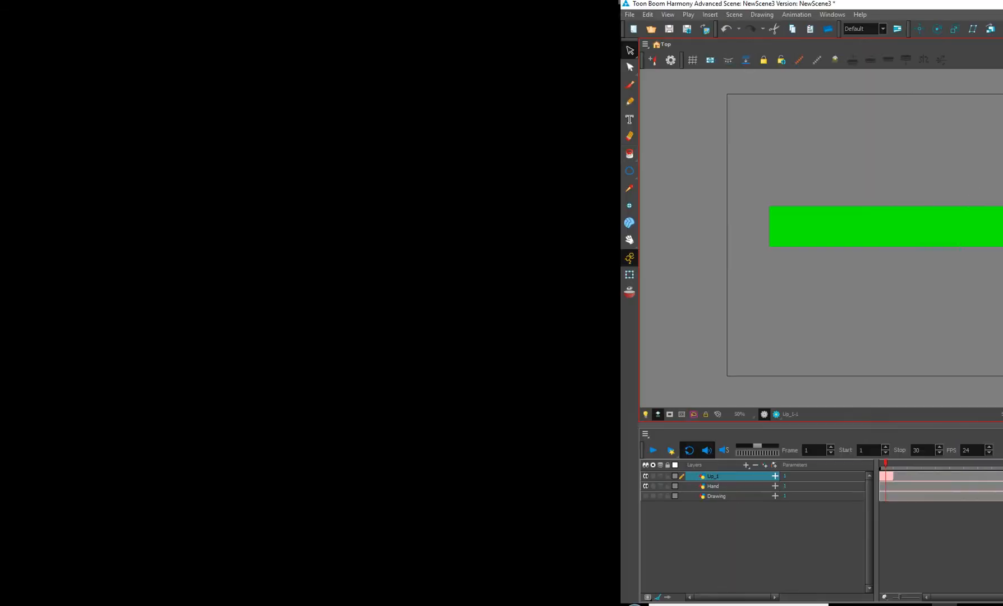
Fill the empty outlined section between the green arm and the hand with the Blue palette colour using the Paint tool
left_click(212, 109)
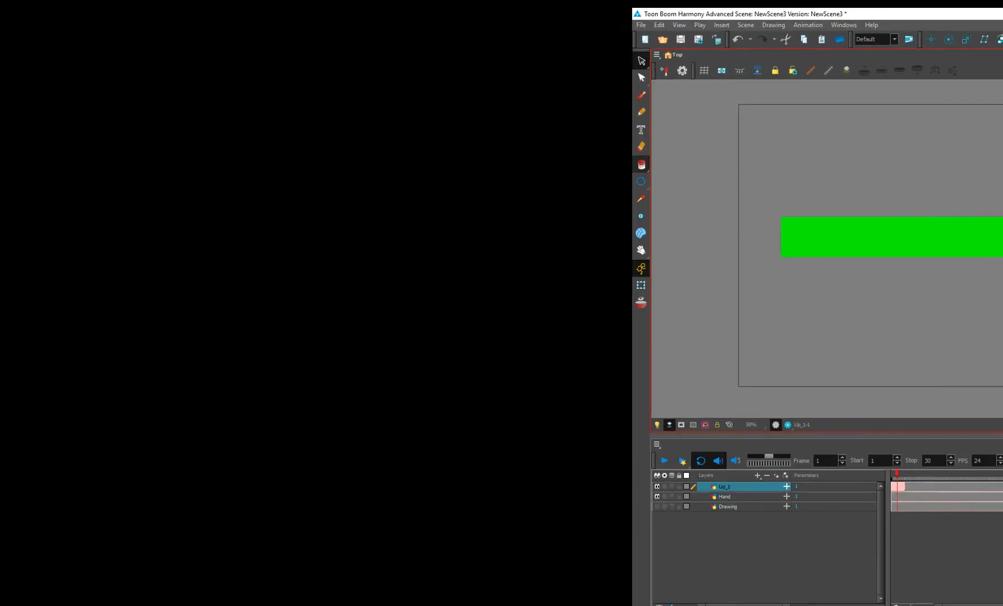
left_click(645, 186)
key("ctrl+z")
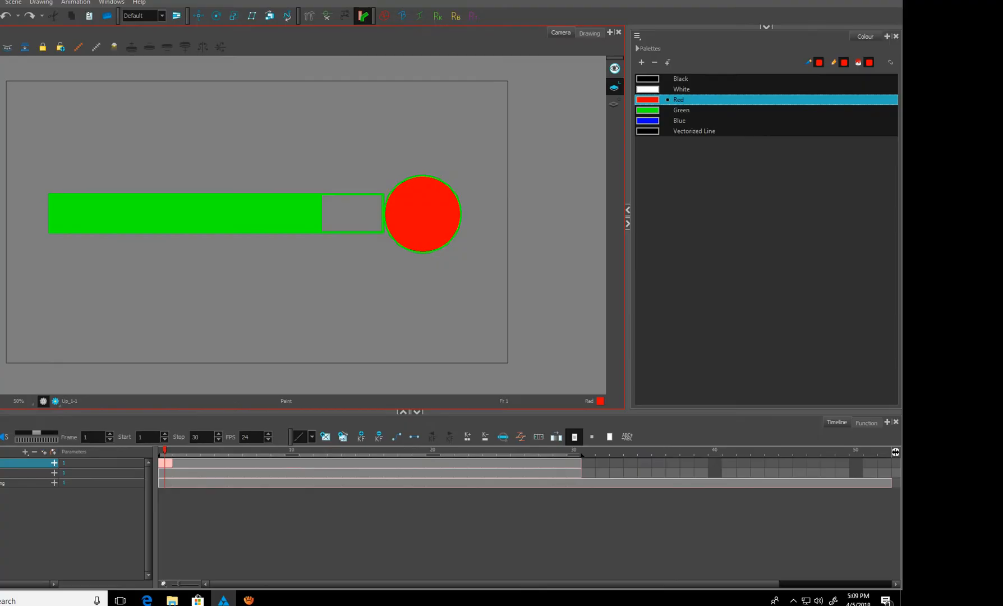
left_click(979, 63)
left_click(607, 175)
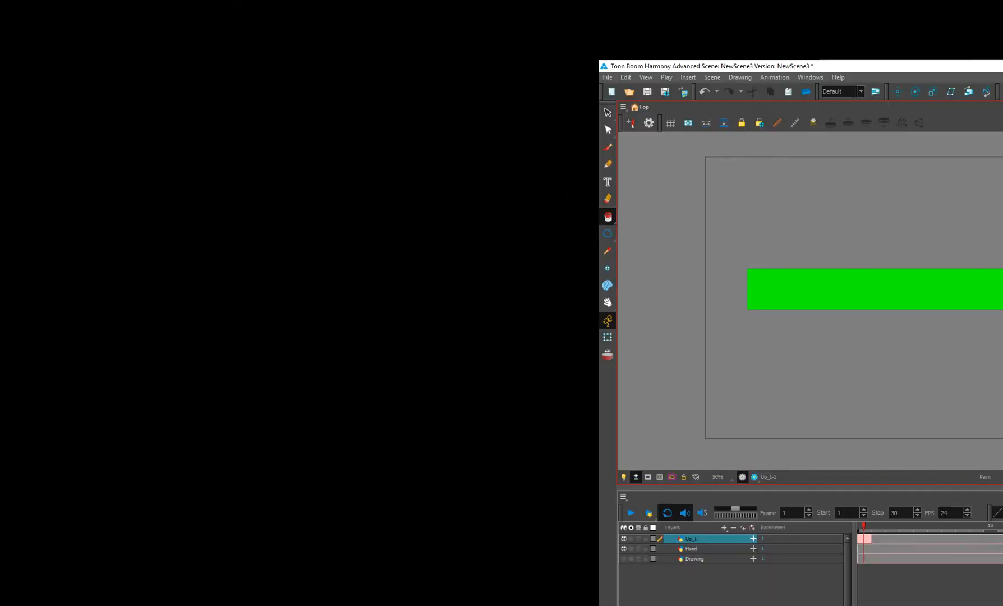
left_click(584, 115)
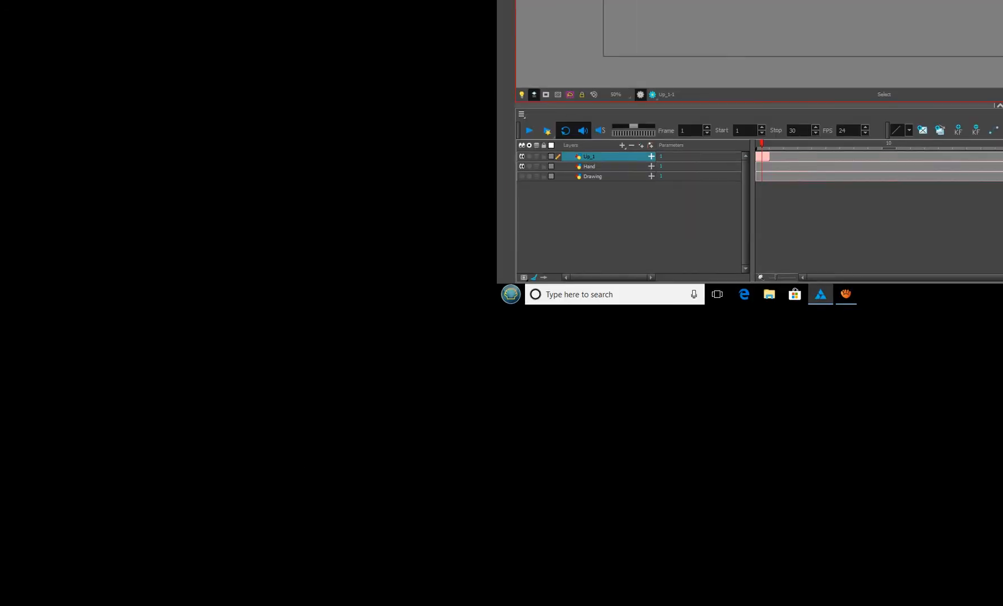
Check in the list of available toolbars whether the Deformation toolbar is enabled
left_click(627, 190)
left_click(631, 141)
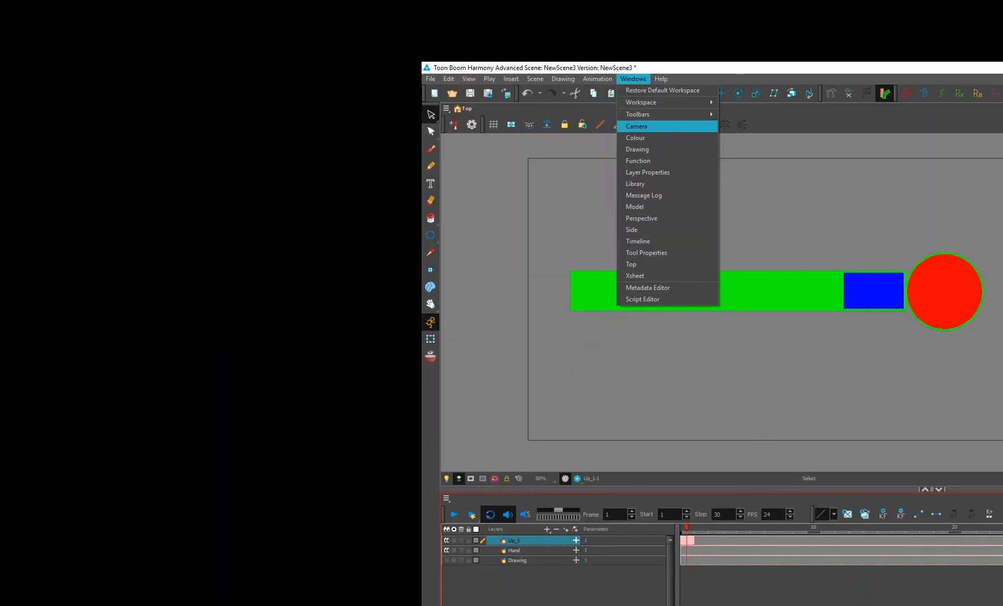
mouse_move(651, 197)
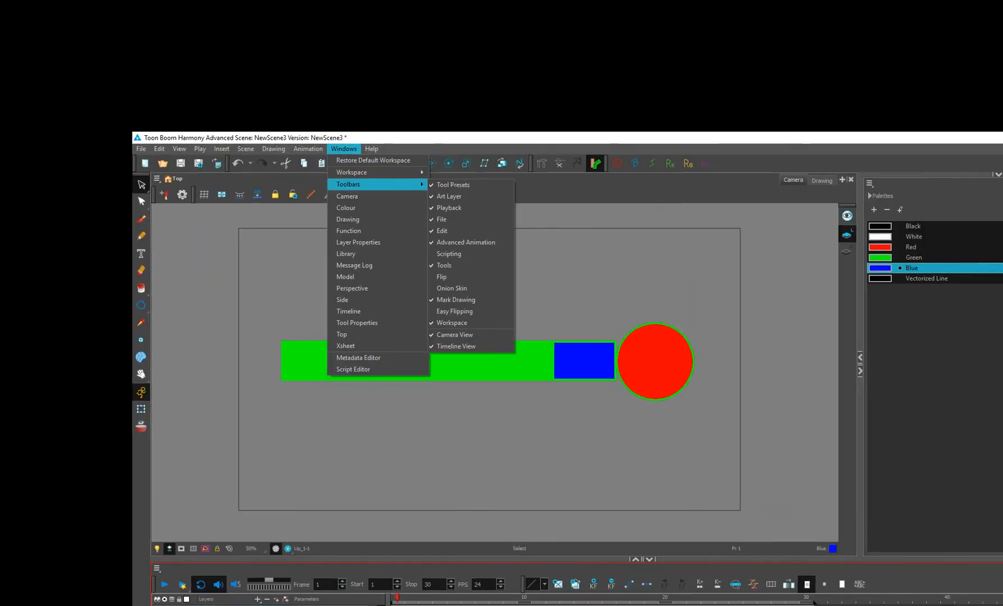
left_click(645, 173)
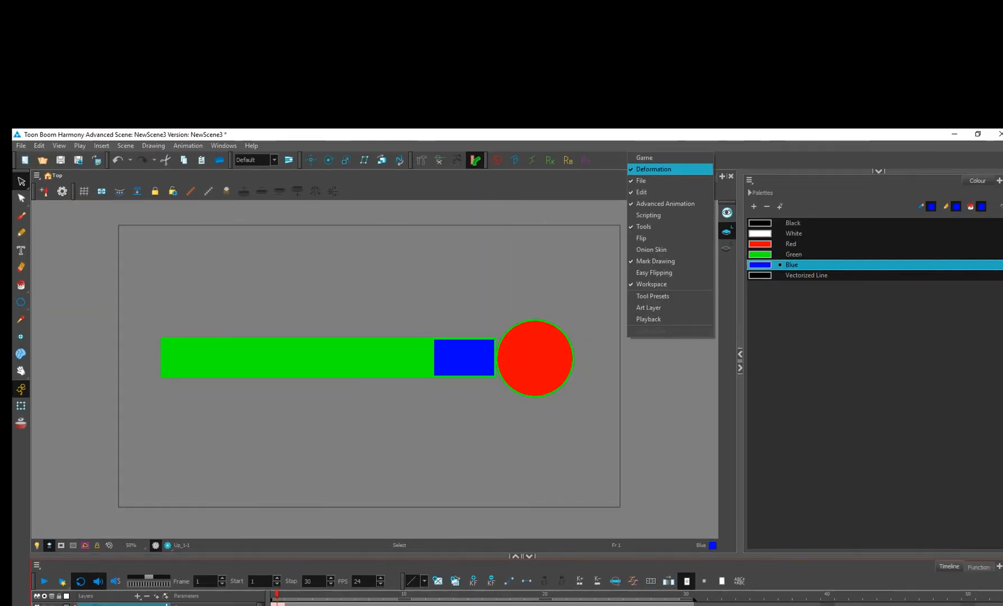
key("Escape")
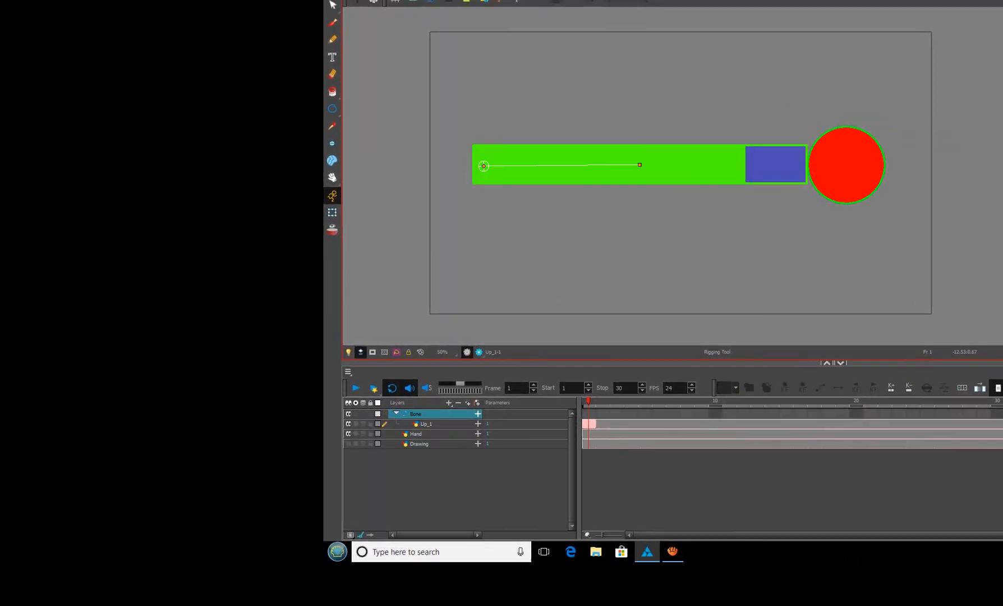
Try building a chain of bones on the Up_1 arm with the Rigging tool, and undo the bones
left_click(794, 164)
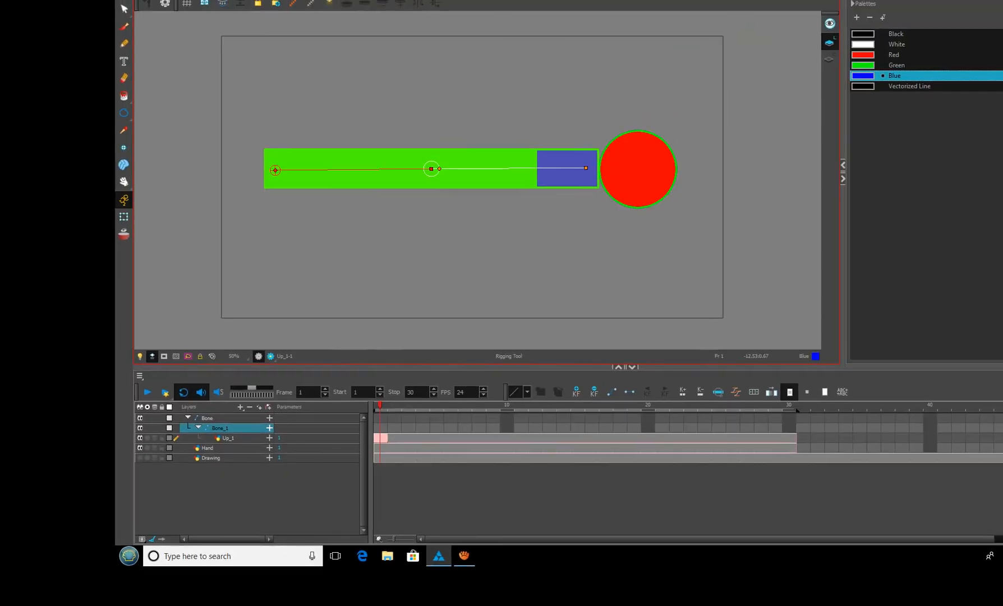
left_click(639, 165)
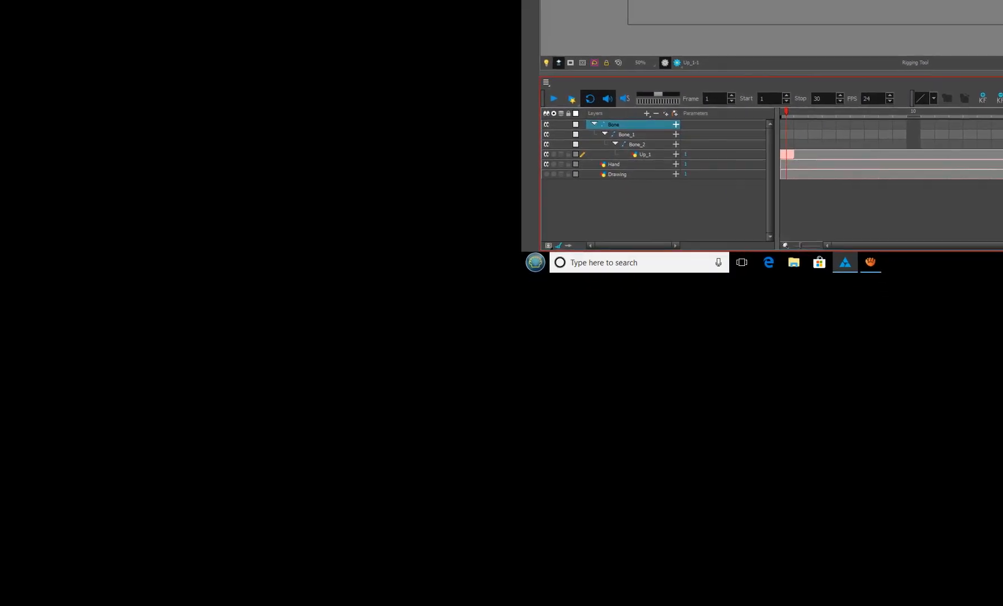
key("ctrl+z")
key("ctrl+z")
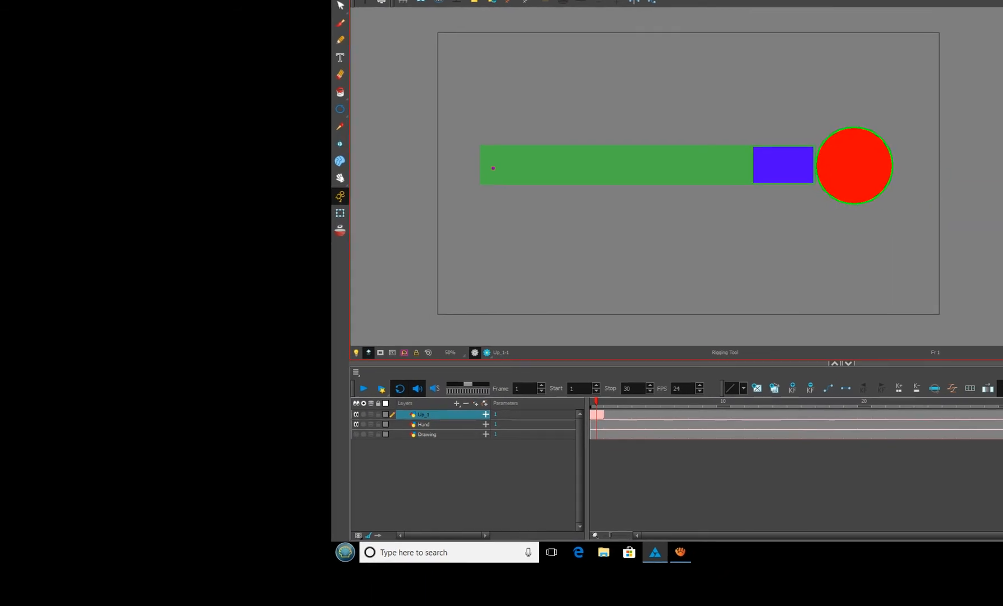
Rig the Up_1 layer with three chained bones, from the arm's left end through its middle and blue section to the hand
left_click_drag(533, 174, 682, 171)
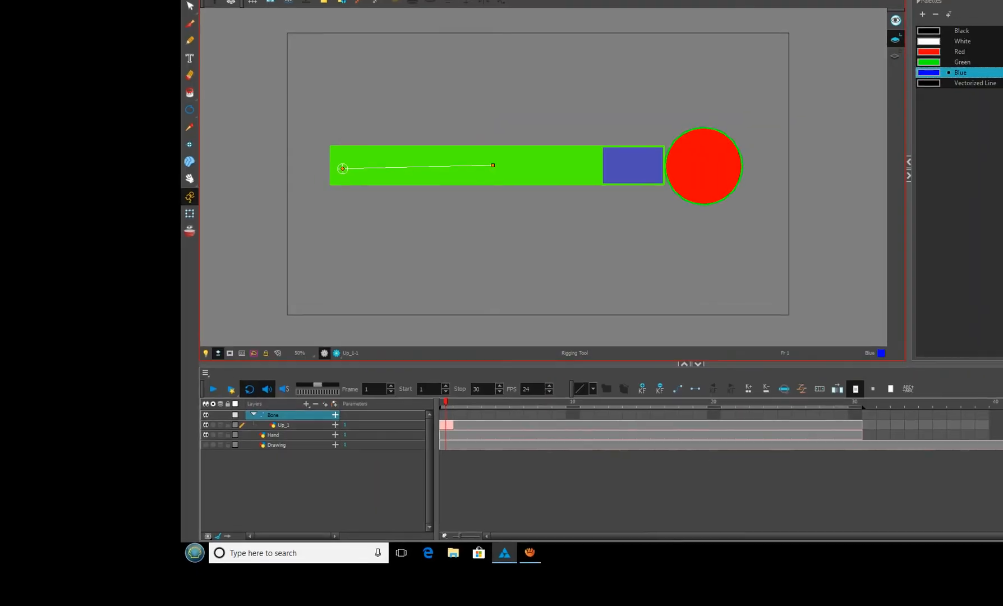
left_click_drag(492, 166, 649, 165)
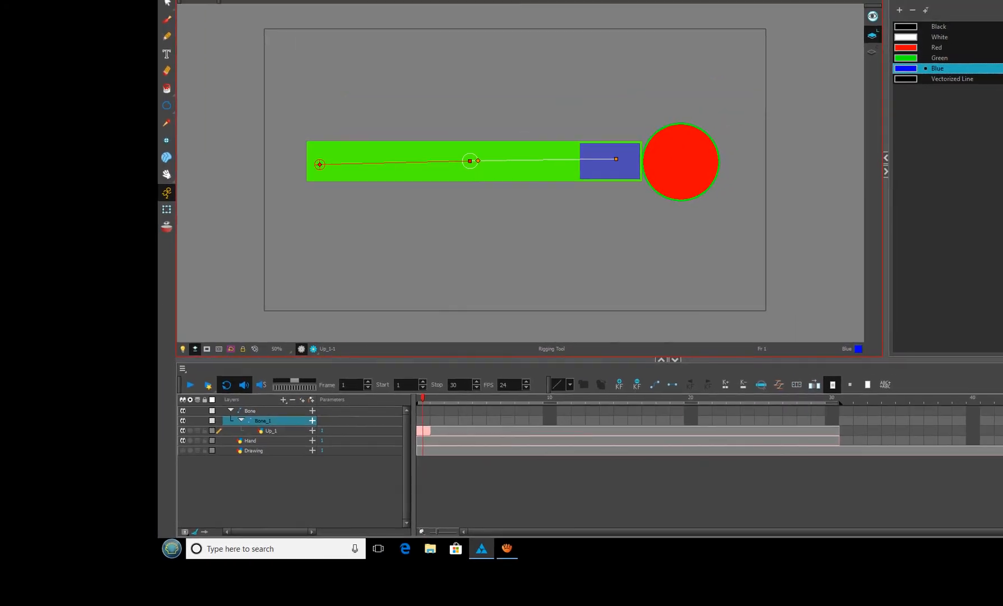
left_click(636, 163)
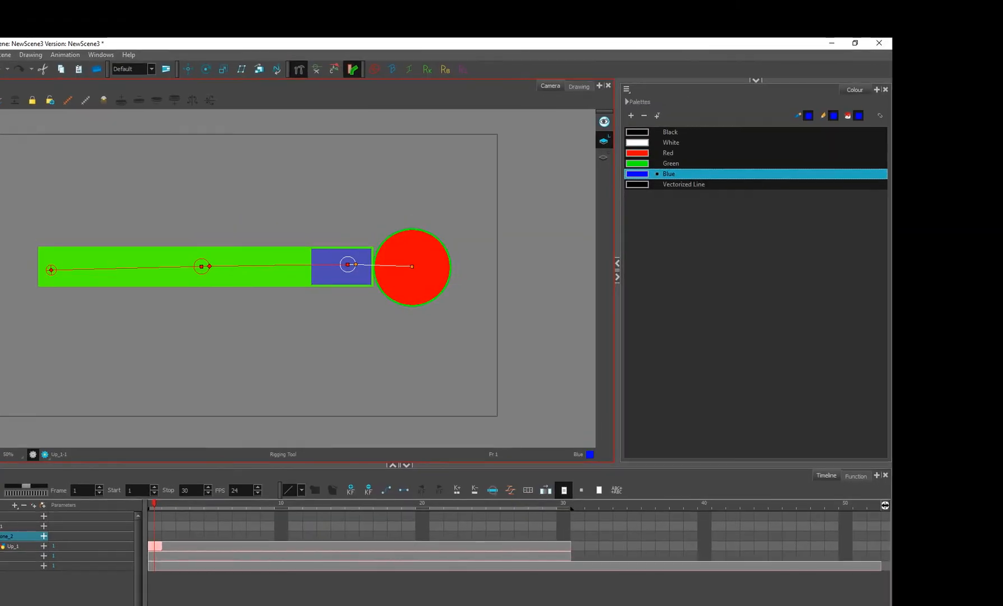
Change the Green palette colour to a muted green with RGB 47, 169, 84
double_click(637, 163)
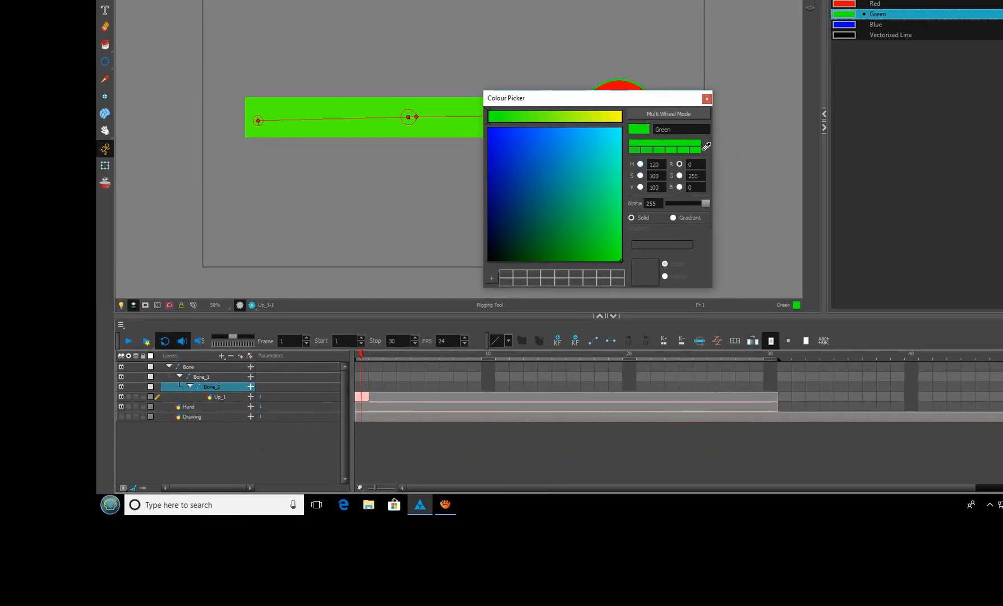
left_click(640, 164)
left_click_drag(554, 174, 566, 180)
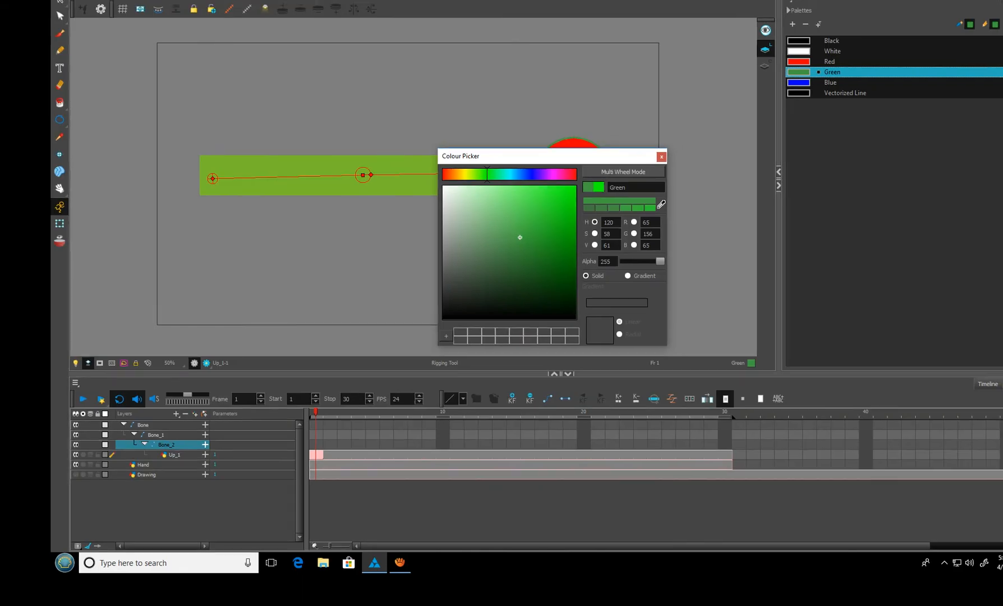
left_click(781, 84)
left_click(179, 150)
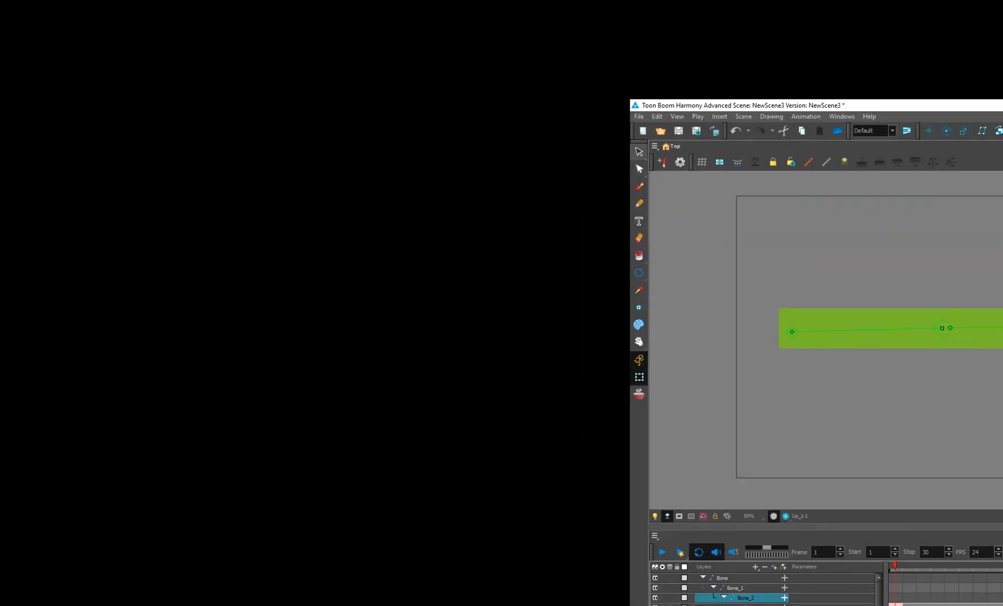
left_click(638, 153)
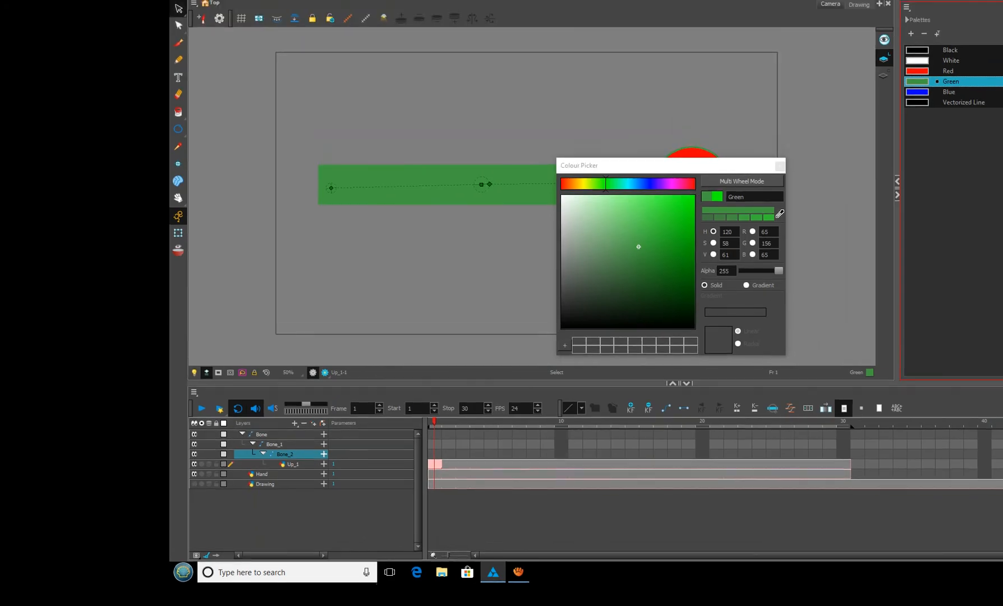
left_click_drag(684, 116, 828, 46)
left_click_drag(863, 135, 858, 151)
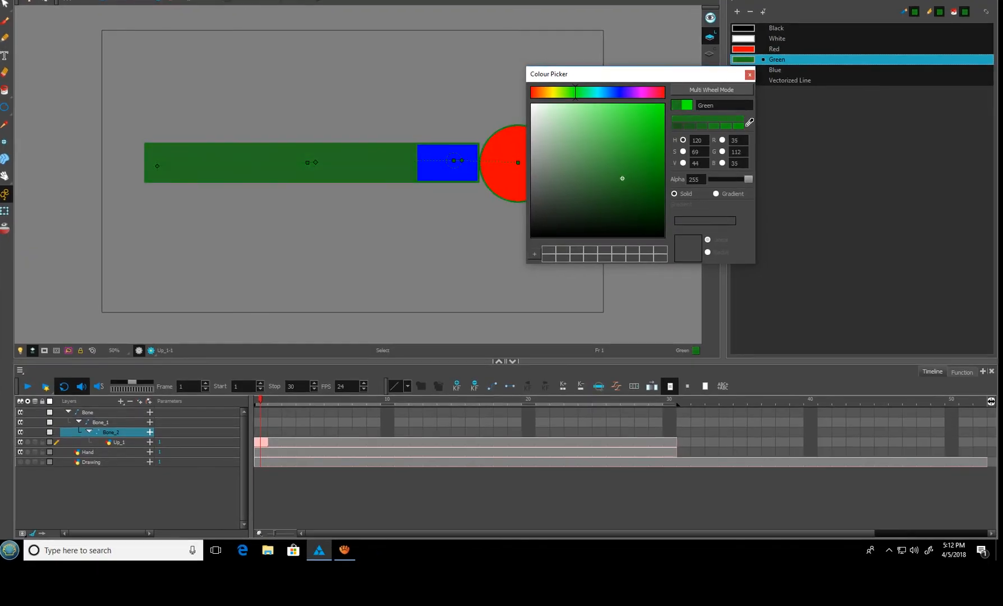
left_click_drag(622, 179, 628, 158)
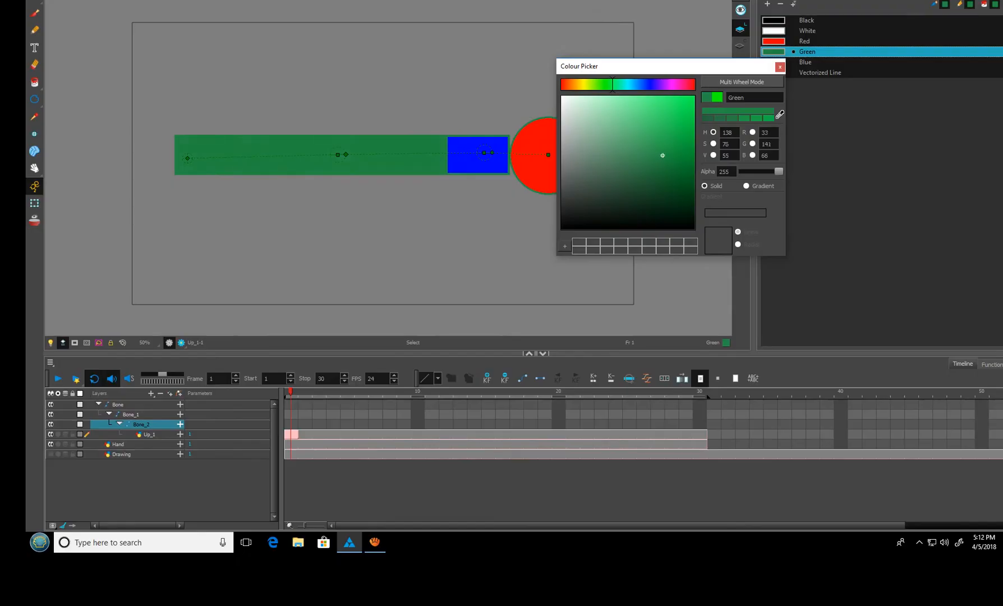
left_click_drag(686, 238, 684, 222)
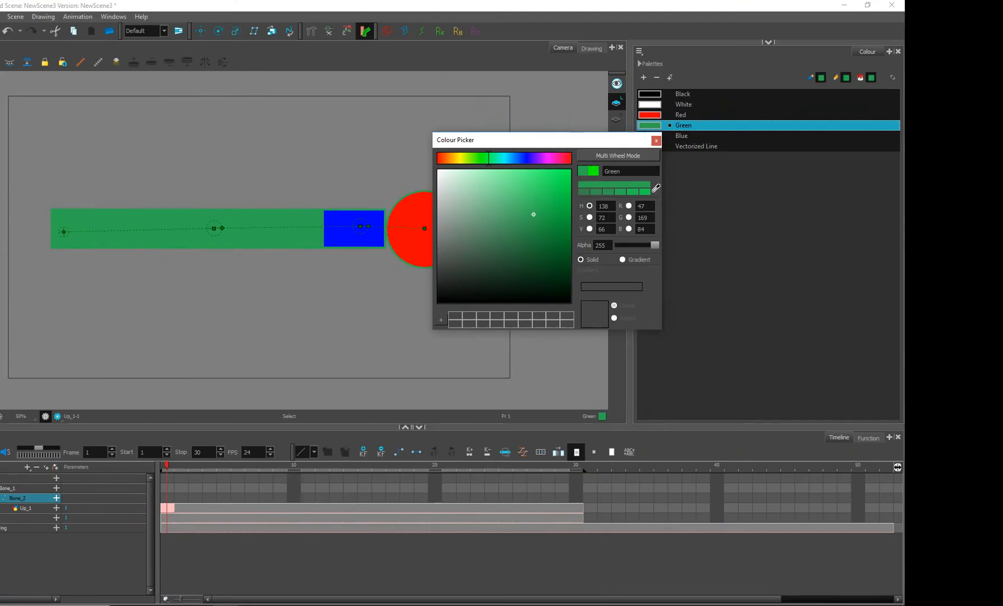
left_click(656, 141)
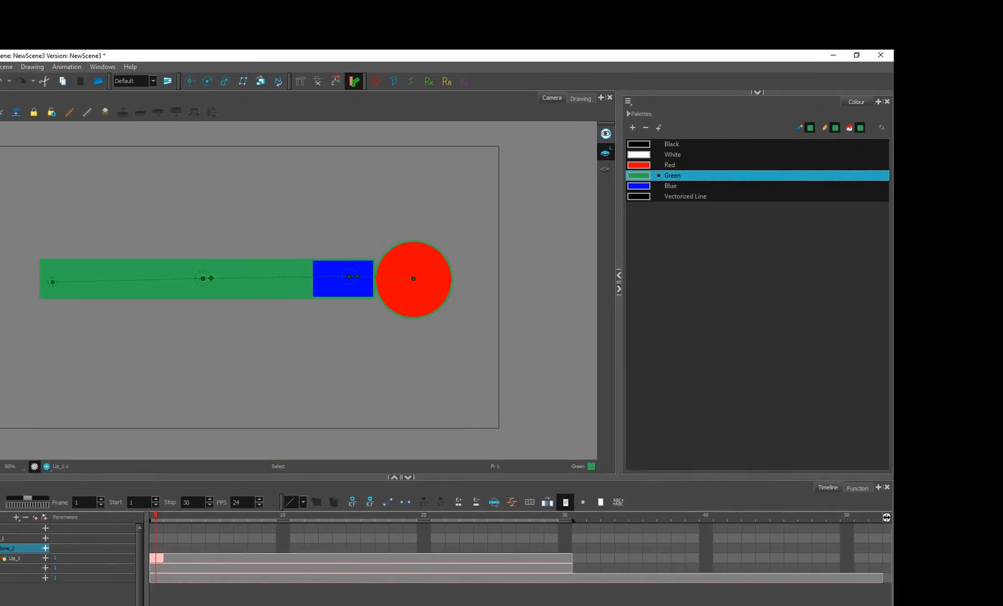
Change the Red palette colour to a dull red with RGB 147, 78, 78
double_click(639, 165)
left_click_drag(465, 252, 486, 253)
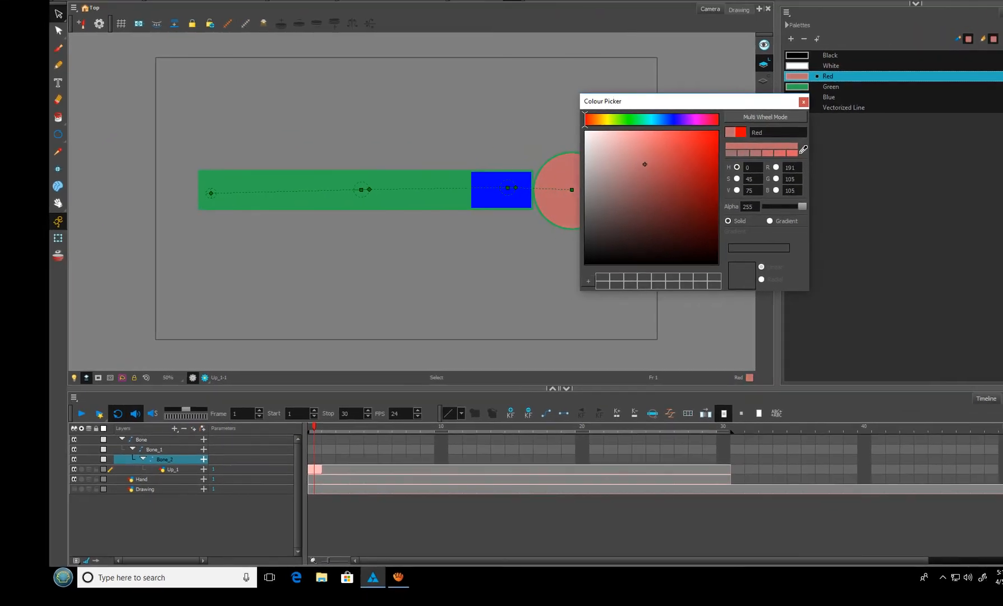
left_click_drag(645, 164, 647, 187)
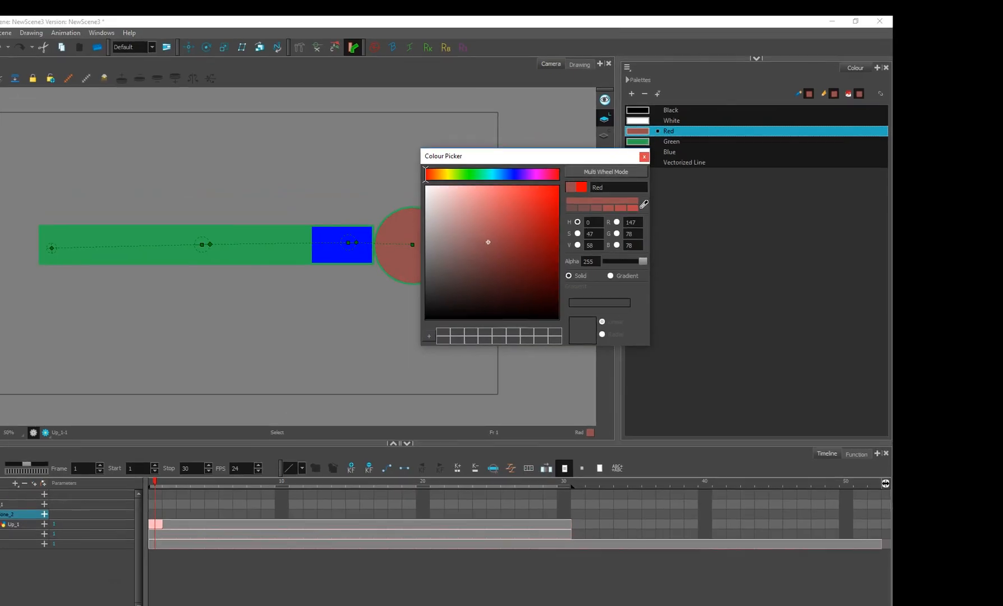
left_click(795, 79)
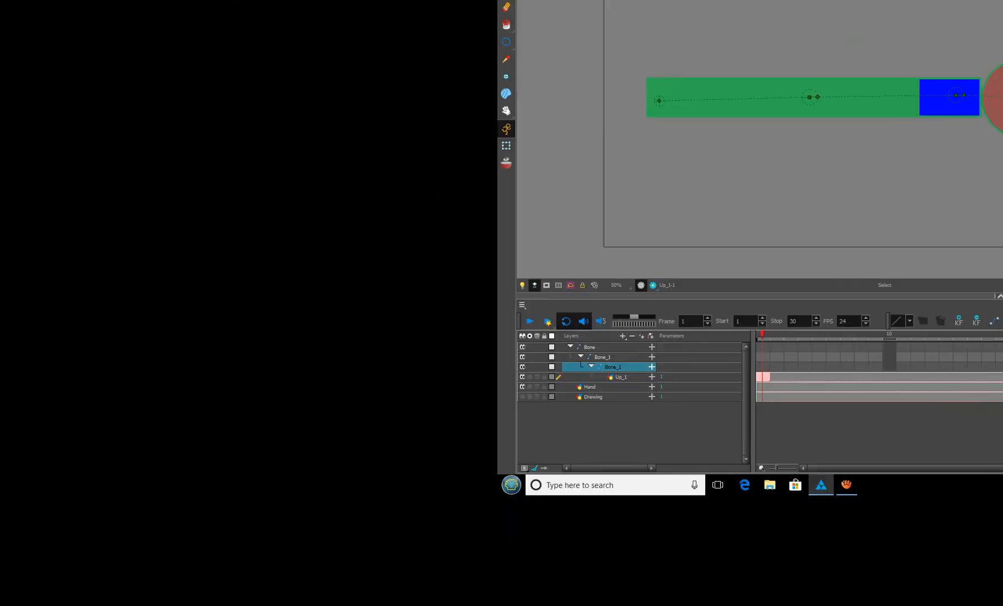
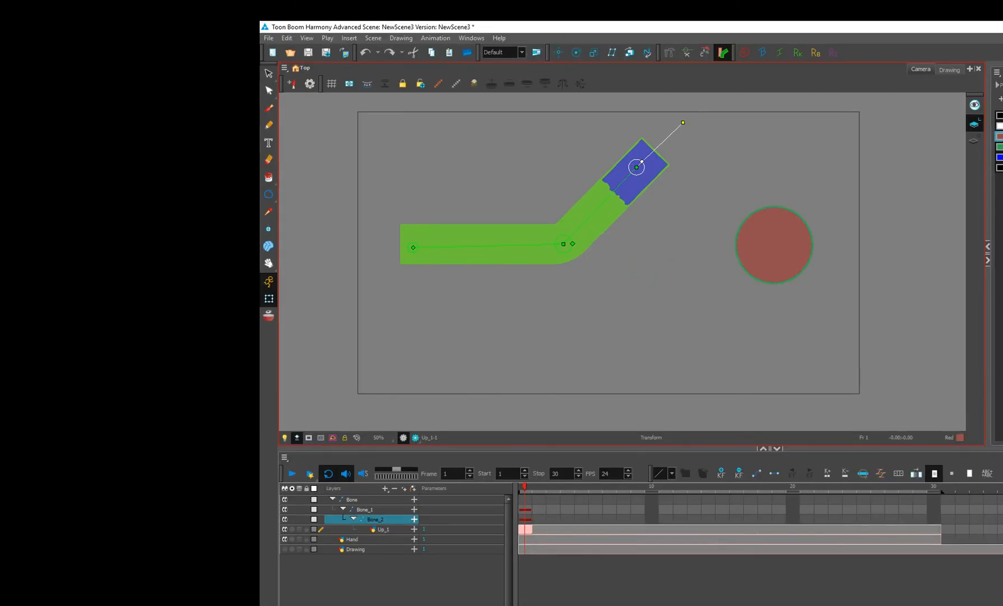
Test the bone chain by swinging the forearm downward, turning the end bone upward, and tilting the upper arm
left_click_drag(641, 169, 620, 332)
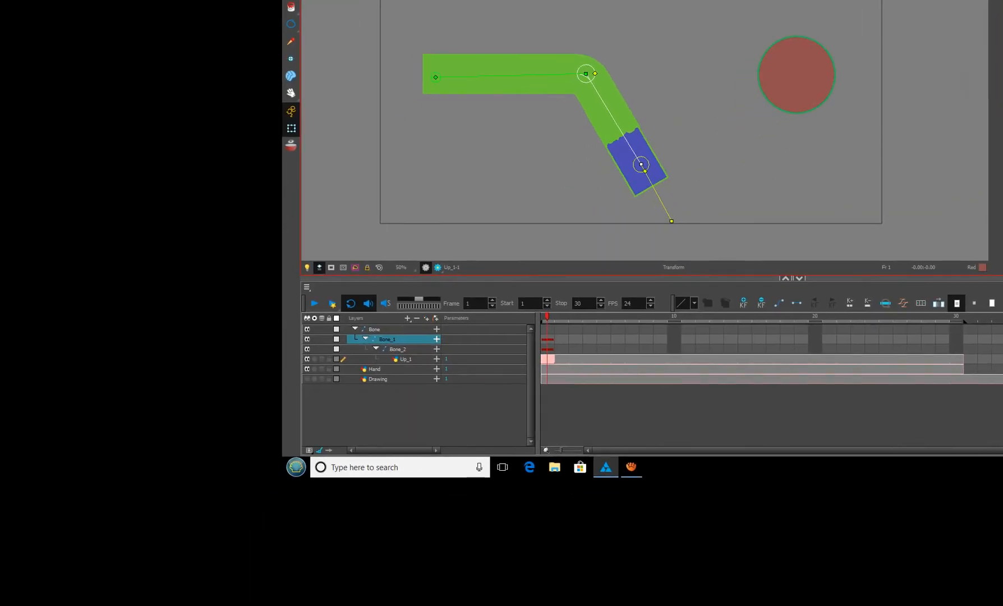
left_click_drag(640, 166, 672, 104)
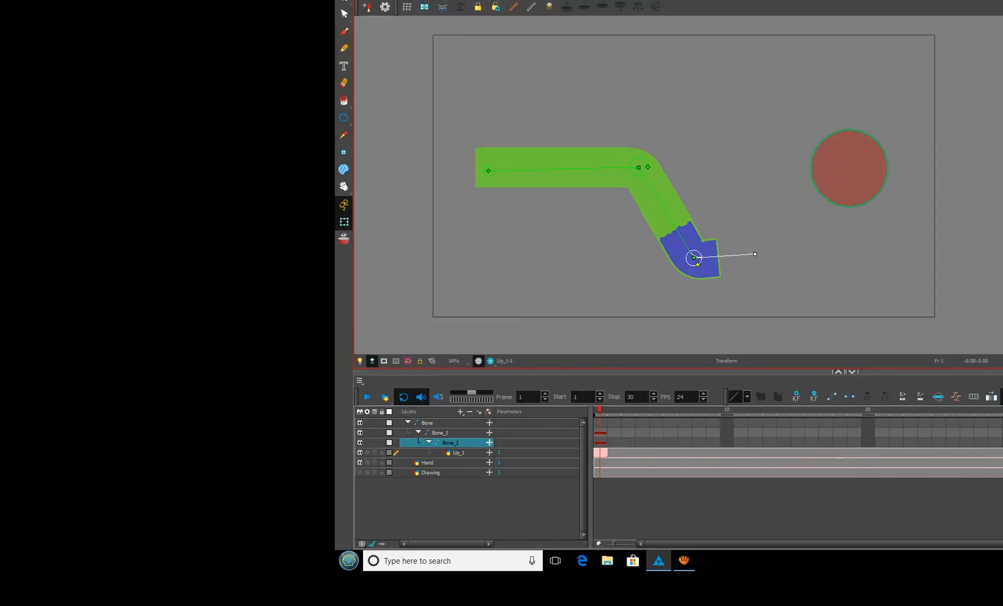
left_click_drag(638, 167, 573, 183)
left_click_drag(651, 149, 680, 104)
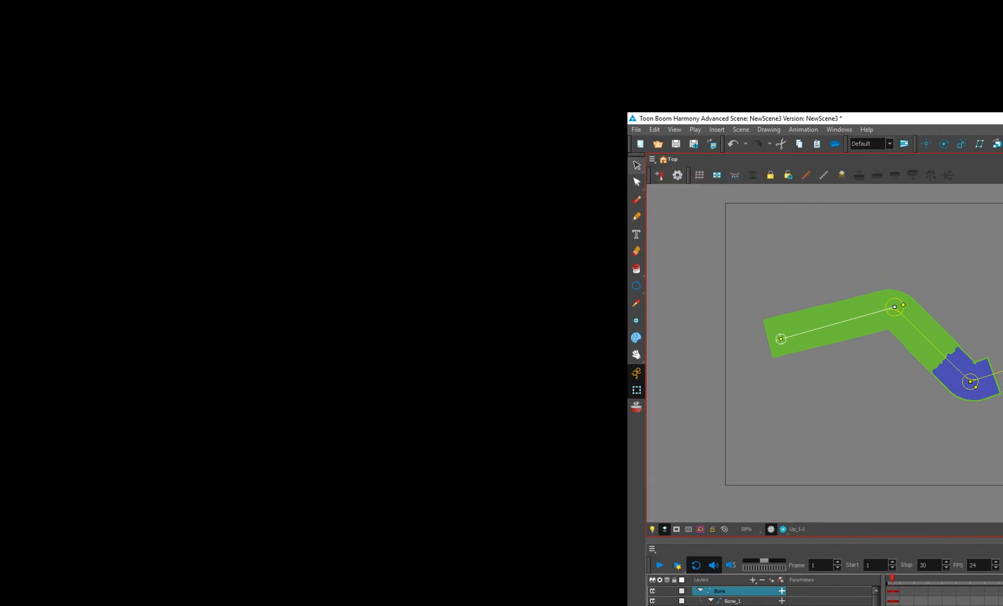
left_click(640, 158)
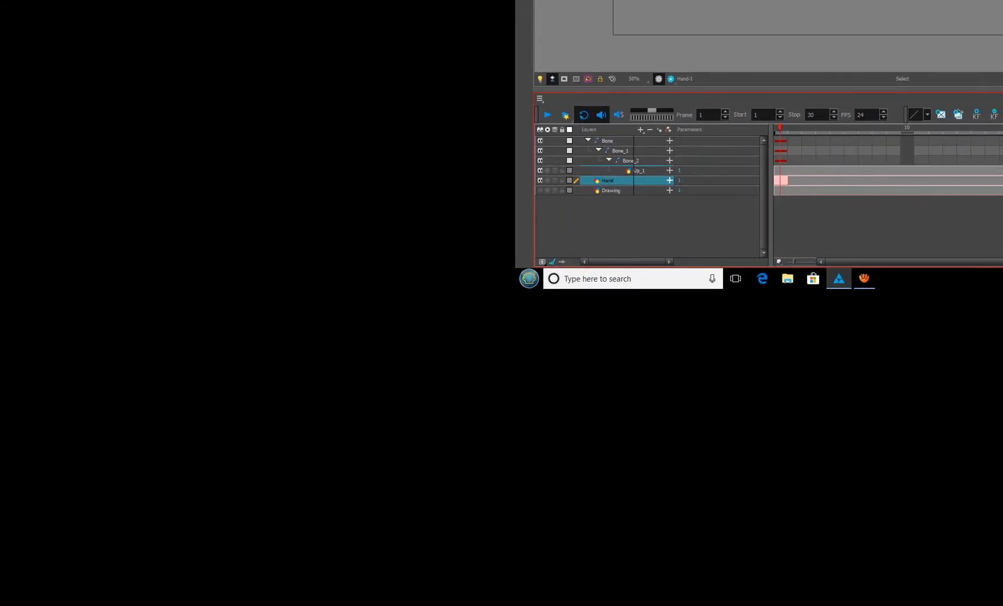
Try to parent the Hand layer to Bone_2, and undo the parenting and the test bending of the arm
left_click_drag(607, 180, 633, 162)
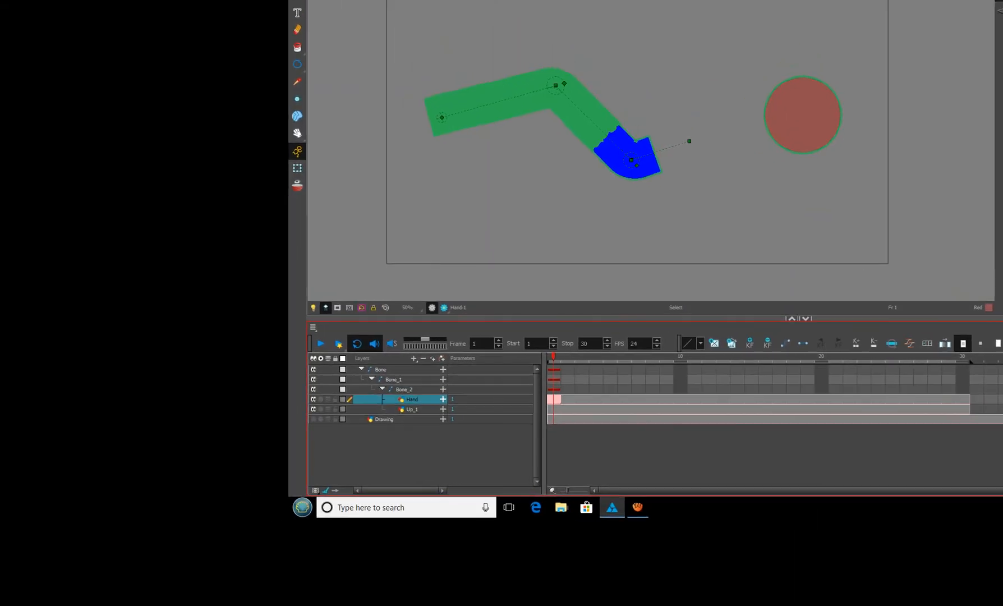
key("ctrl+z")
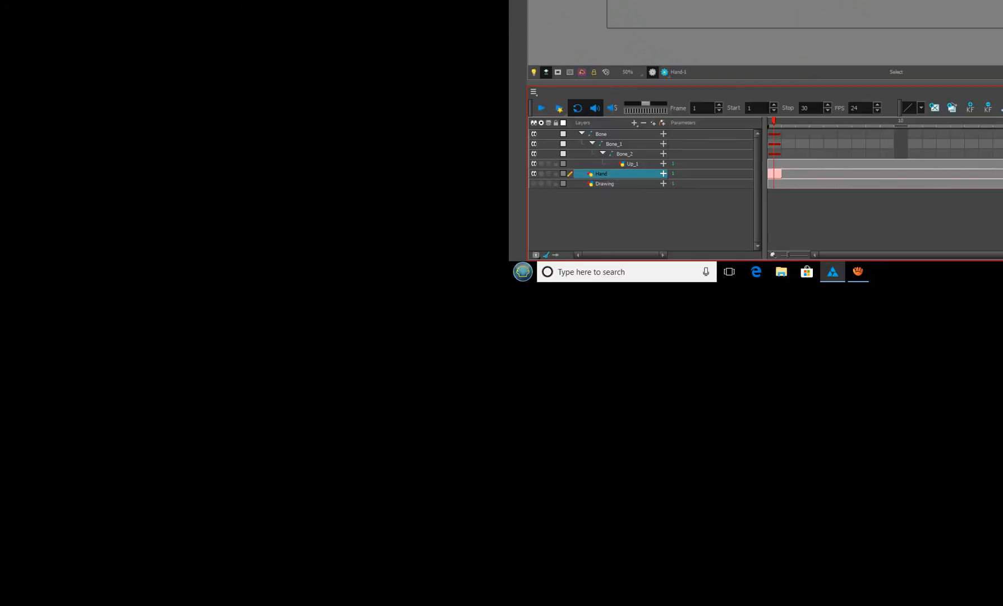
left_click(601, 134)
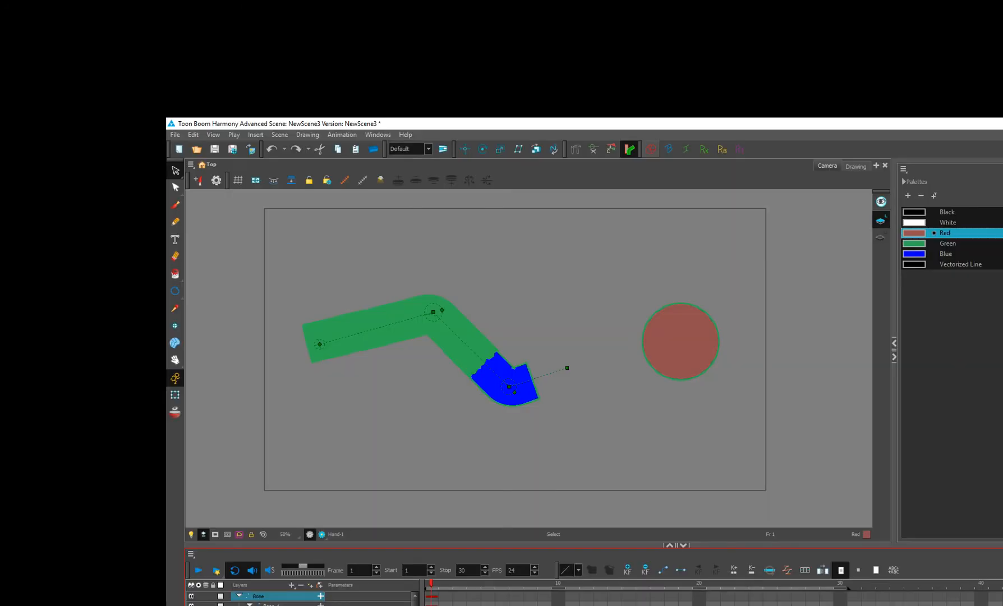
key("ctrl+z")
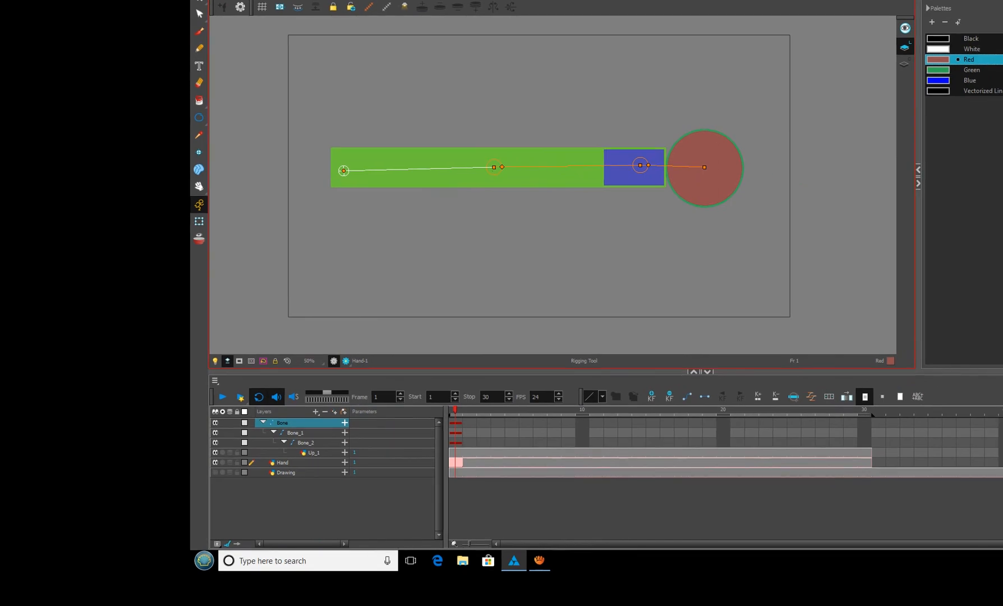
Reset the bent Bone_2 to its straight pose, parent the Hand layer to Bone_2, and select Bone_2
left_click(606, 354)
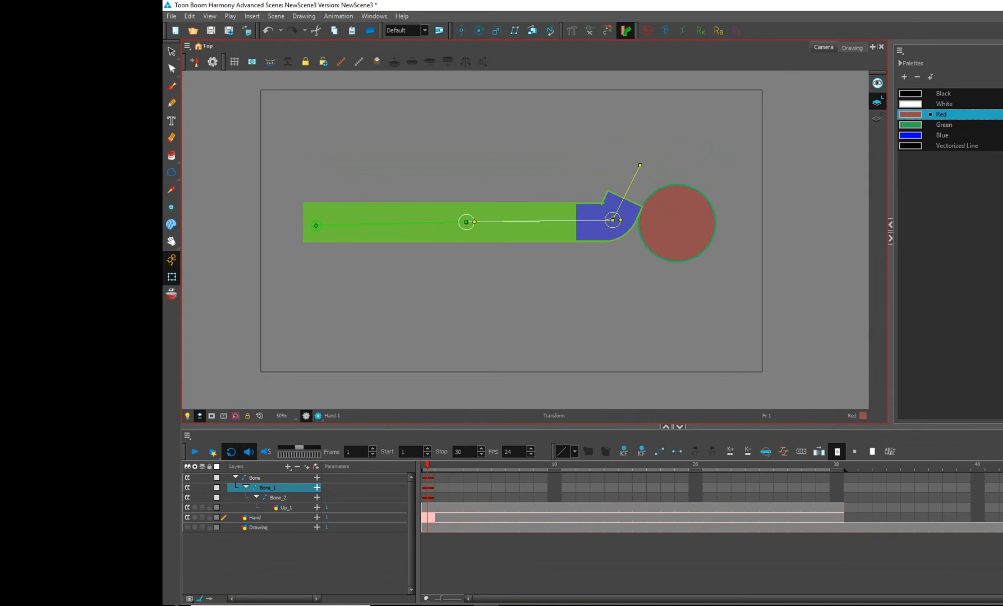
left_click(277, 498)
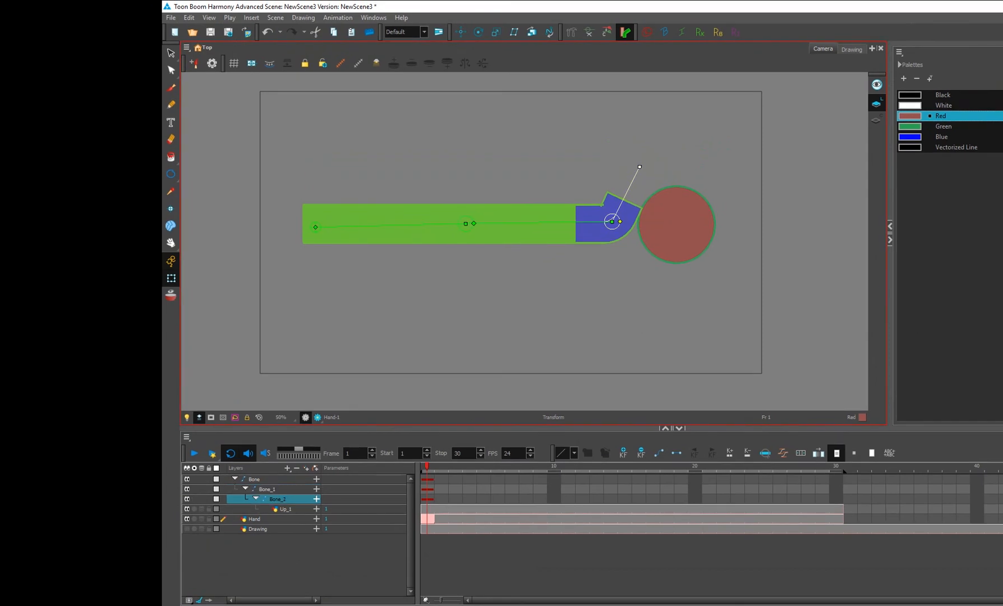
key("shift+r")
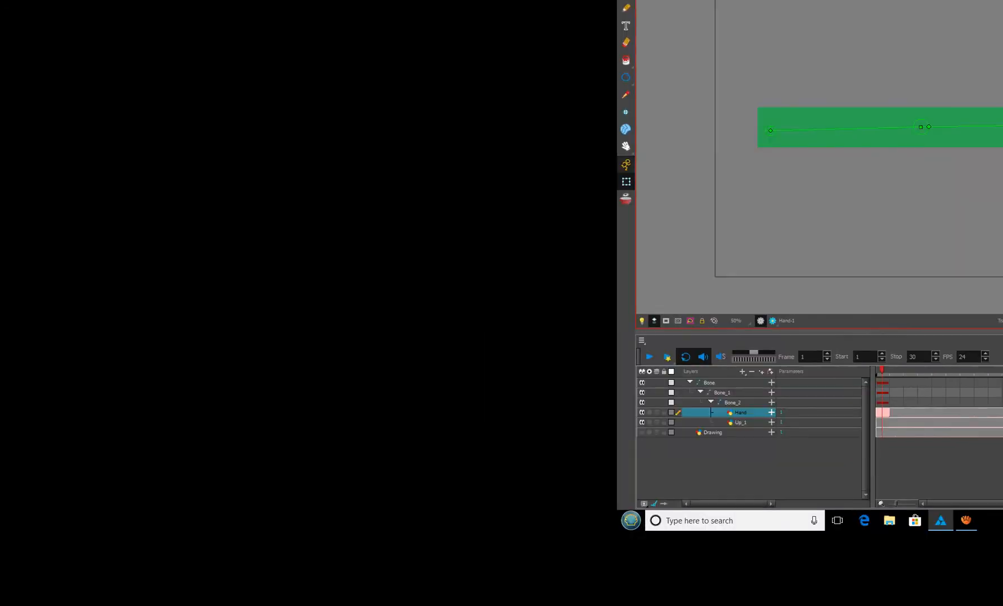
left_click(732, 402)
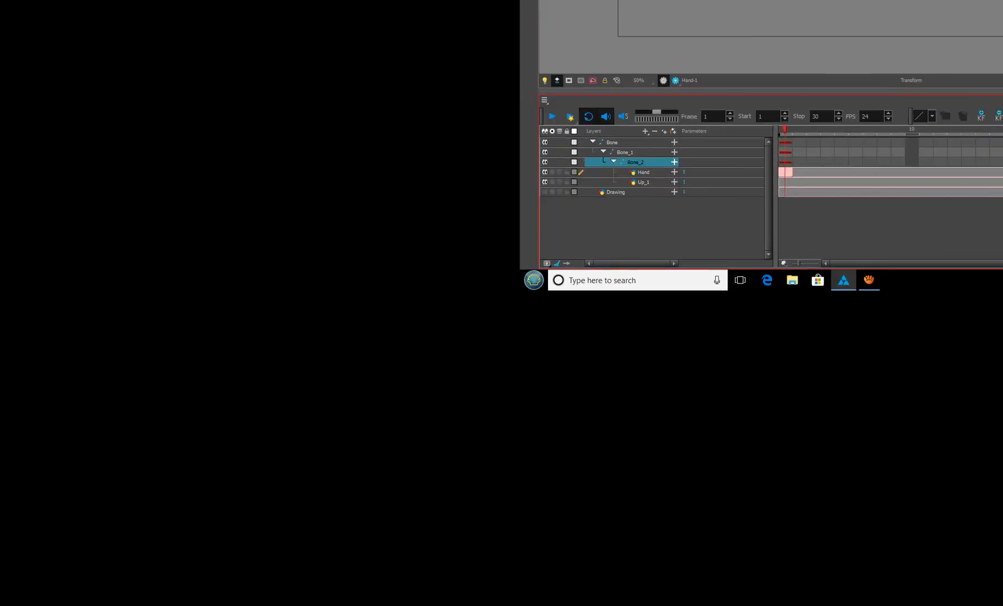
left_click(713, 432)
left_click(630, 136)
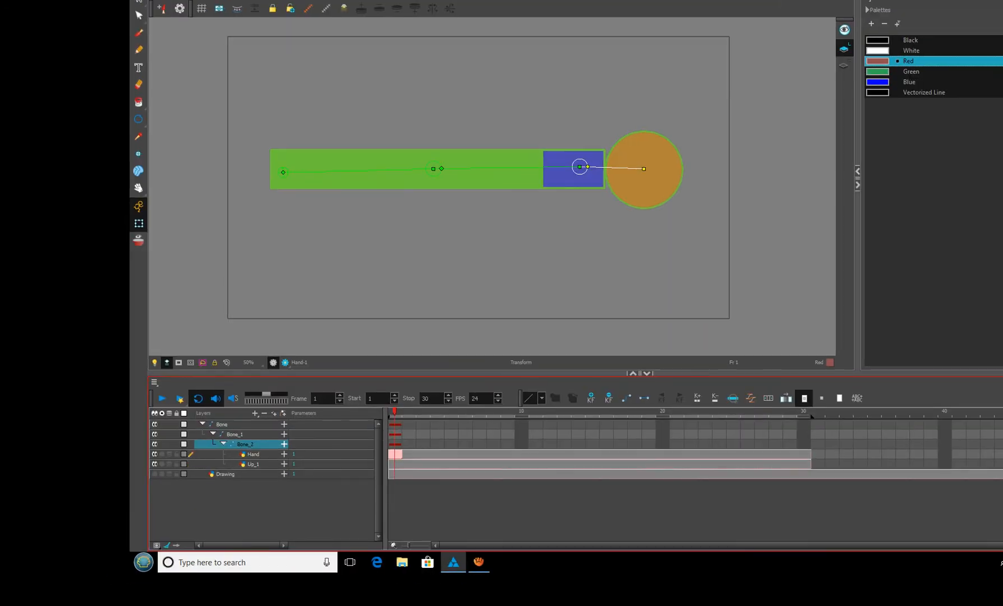
Try bending the forearm and hand bones with the Hand layer attached, and undo the trial bends
mouse_move(641, 166)
left_mouse_down()
mouse_move(603, 78)
mouse_move(634, 129)
mouse_move(627, 220)
mouse_move(615, 223)
mouse_move(660, 78)
mouse_move(603, 32)
mouse_move(636, 118)
left_mouse_up()
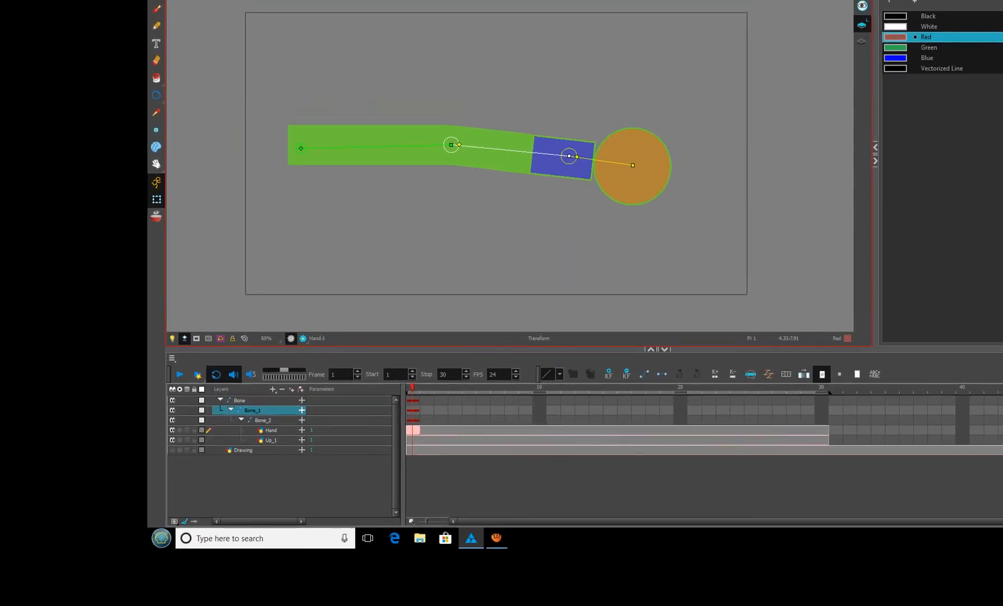
left_click_drag(635, 164, 671, 82)
key("ctrl+z")
mouse_move(651, 211)
left_mouse_down()
mouse_move(710, 185)
mouse_move(677, 188)
mouse_move(794, 213)
mouse_move(647, 238)
mouse_move(540, 274)
mouse_move(642, 225)
left_mouse_up()
key("ctrl+z")
Pose the arm on frame 1 with the upper arm rising, the forearm sloping down, and the hand angled upward
left_click_drag(635, 161, 621, 59)
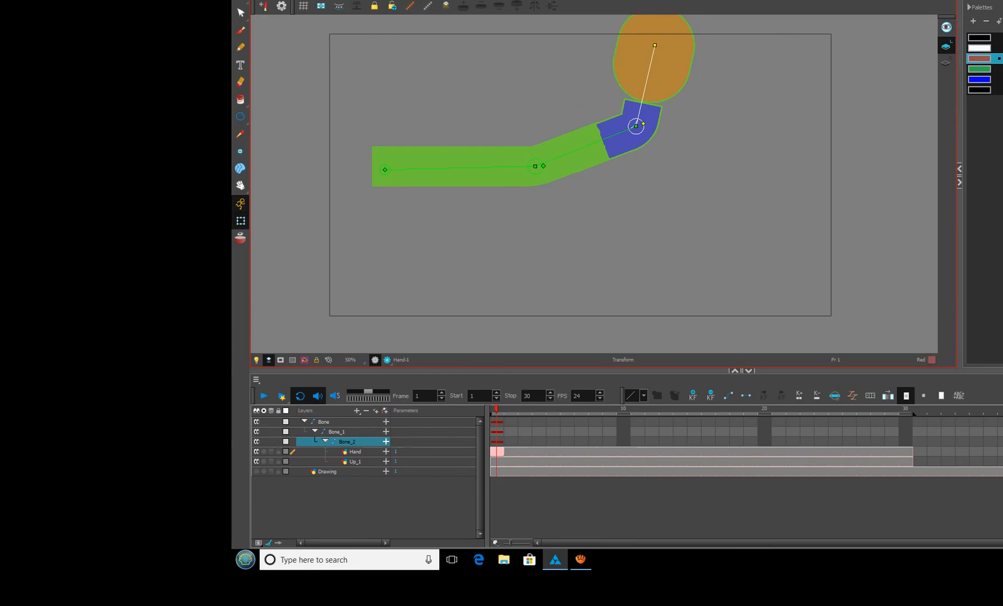
left_click_drag(636, 126, 632, 218)
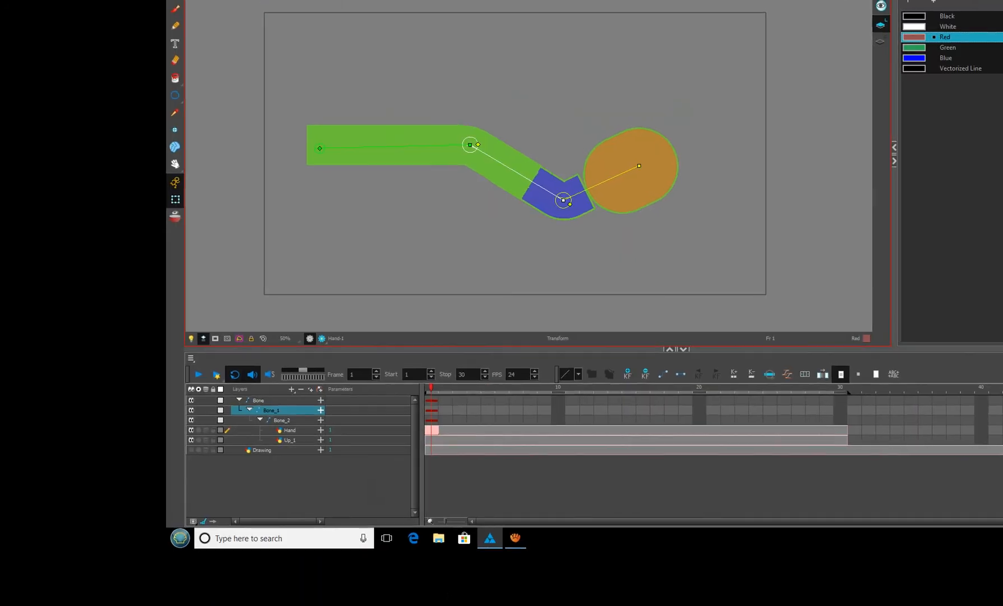
left_click_drag(712, 132, 709, 102)
left_click_drag(638, 166, 659, 152)
left_click_drag(474, 175, 455, 153)
left_click_drag(646, 169, 662, 215)
left_click_drag(752, 135, 780, 114)
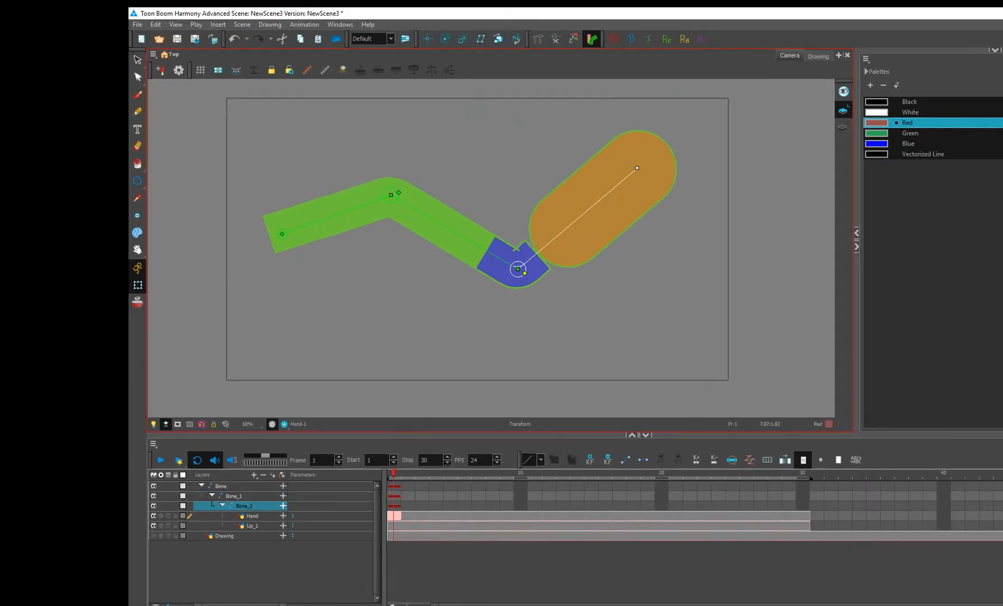
left_click_drag(636, 168, 516, 245)
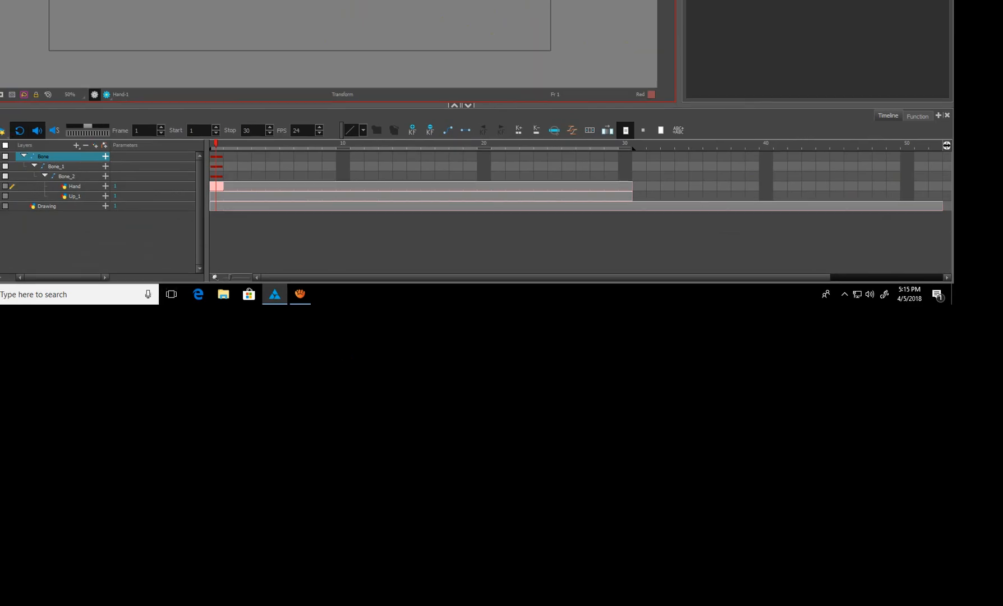
Pose the arm on frame 30 with the upper arm lowered, the forearm raised, and the hand stretched far outward
left_click(625, 156)
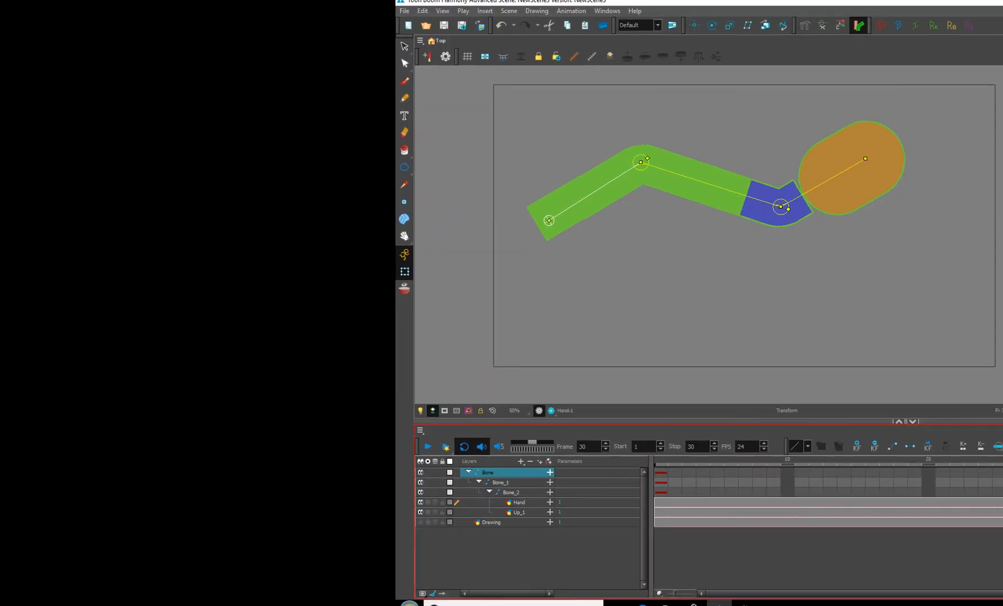
left_click_drag(640, 162, 643, 257)
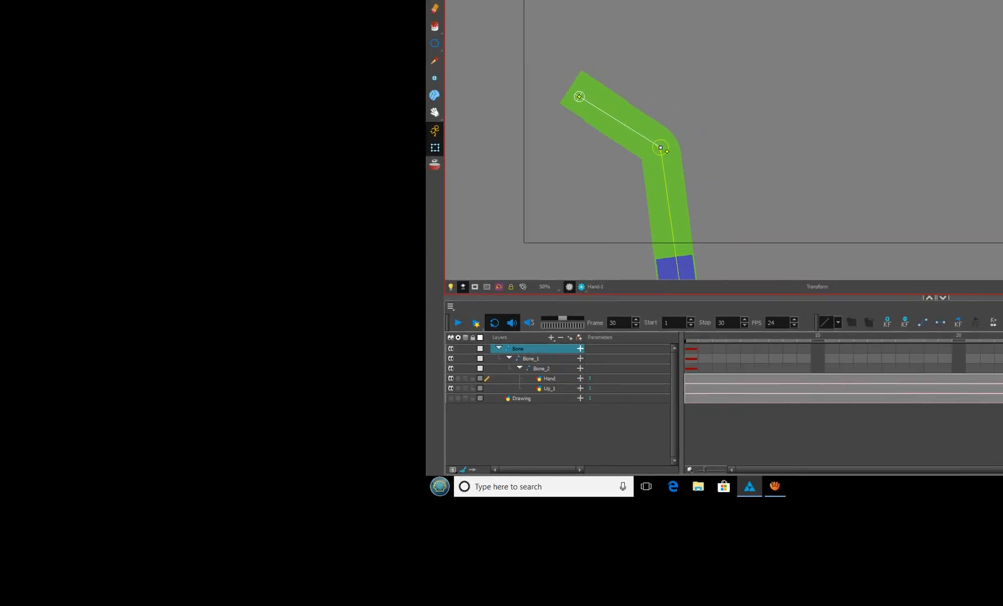
left_click_drag(720, 173, 710, 84)
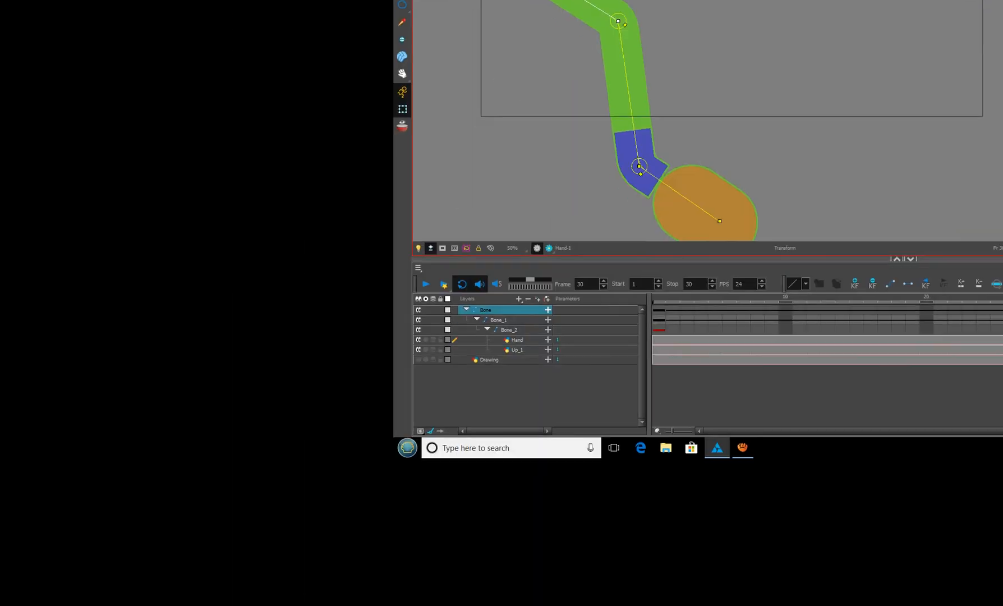
left_click_drag(682, 48, 647, 158)
left_click_drag(762, 102, 775, 208)
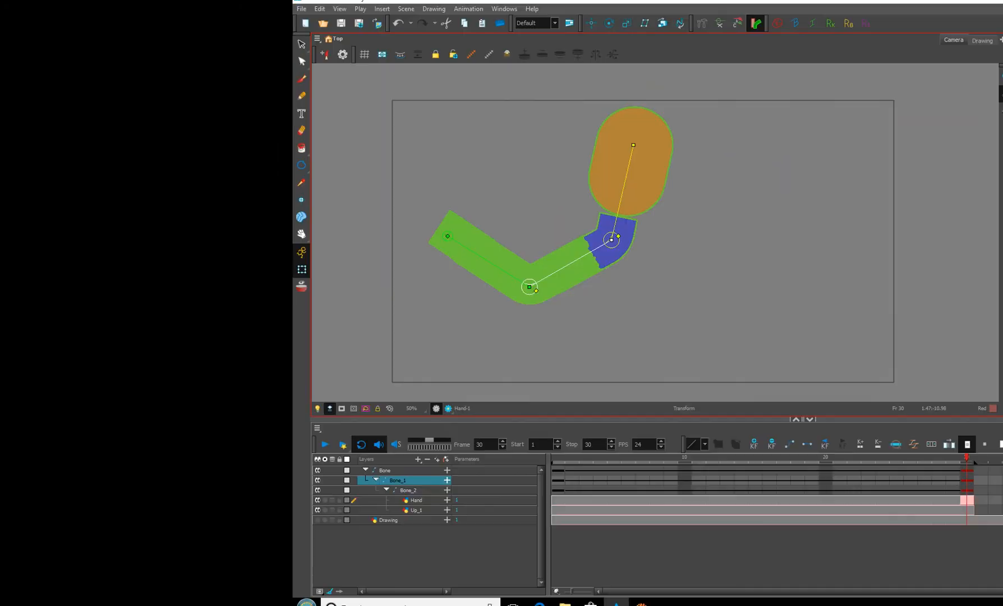
mouse_move(619, 262)
left_mouse_down()
mouse_move(687, 300)
mouse_move(619, 250)
left_mouse_up()
left_click_drag(640, 163, 861, 295)
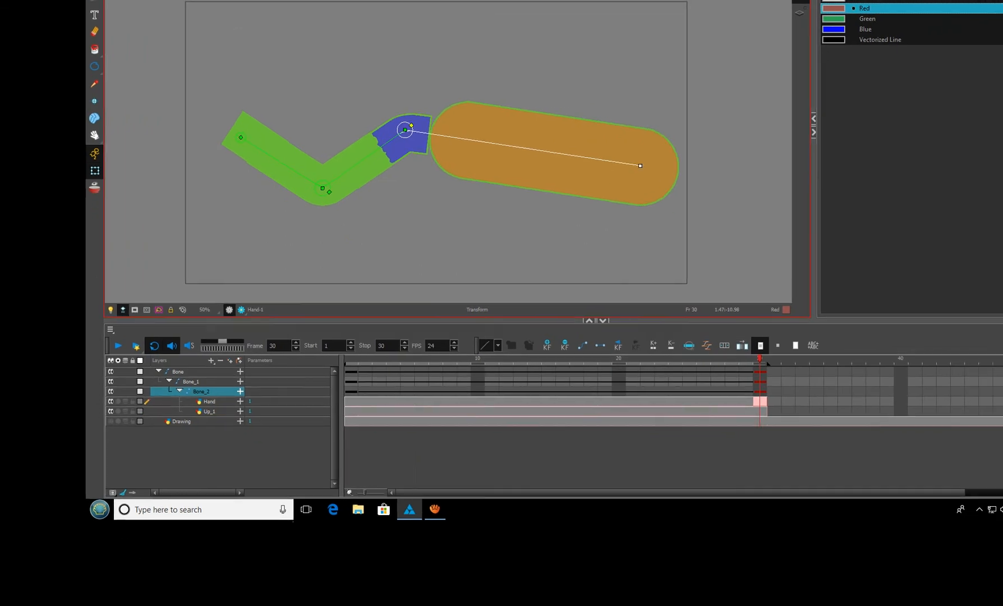
Stretch the hand bone slightly farther outward and downward on frame 30
left_click_drag(641, 165, 661, 178)
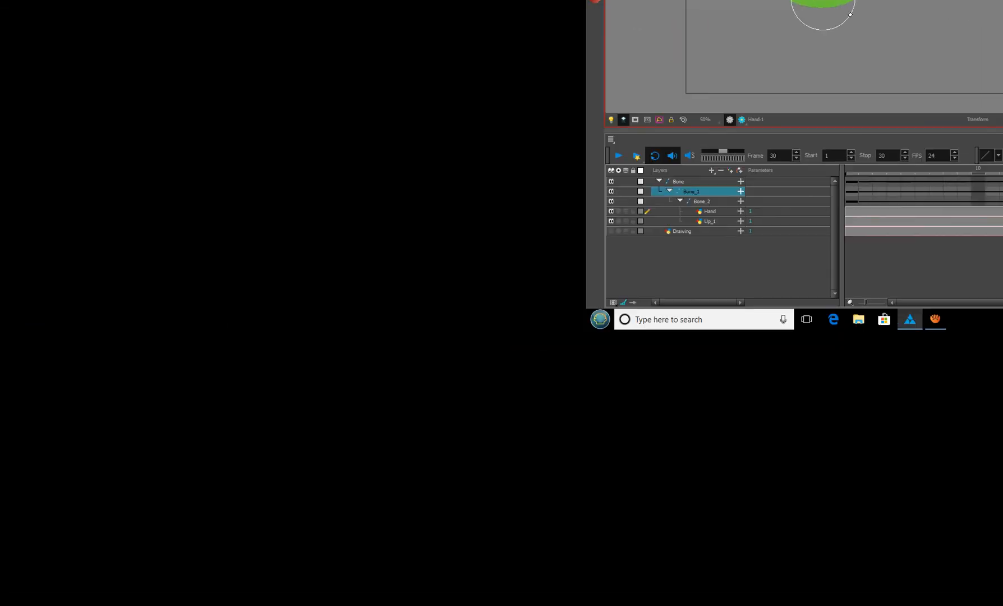
left_click(404, 312)
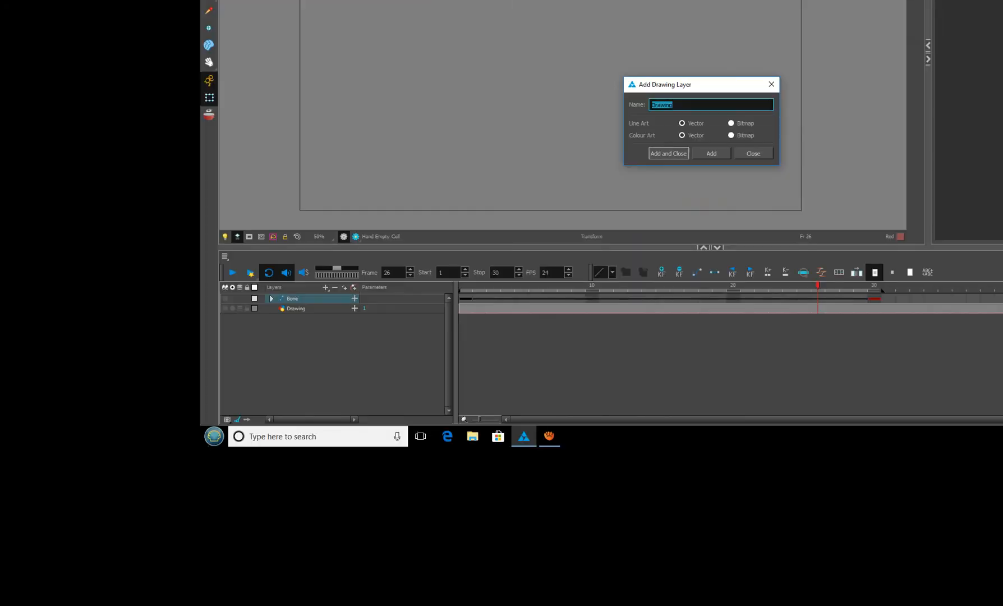
Try drawing a filled red rectangle on a new vector drawing layer at frame 26
left_click(963, 29)
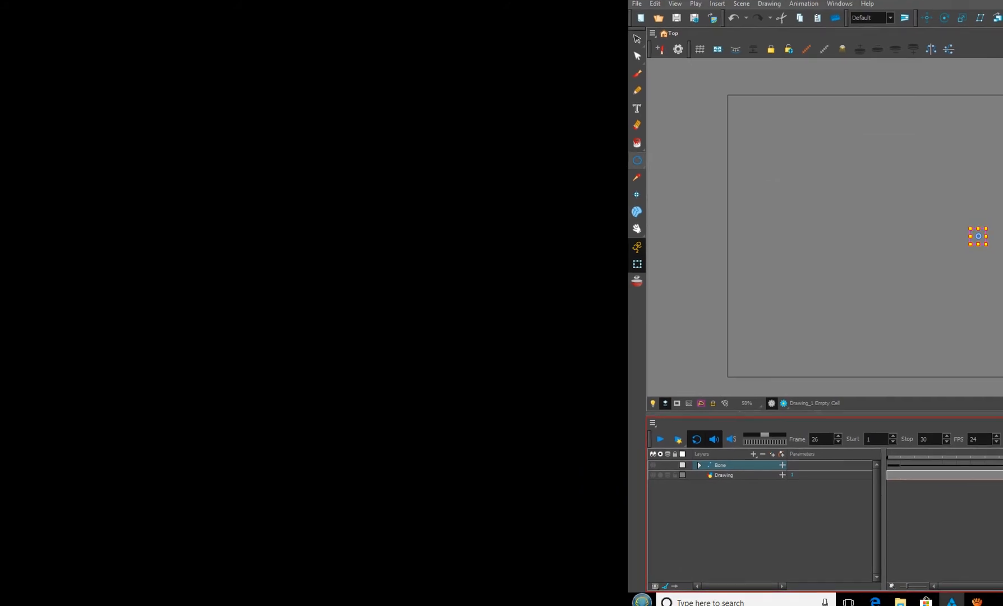
left_click(638, 164)
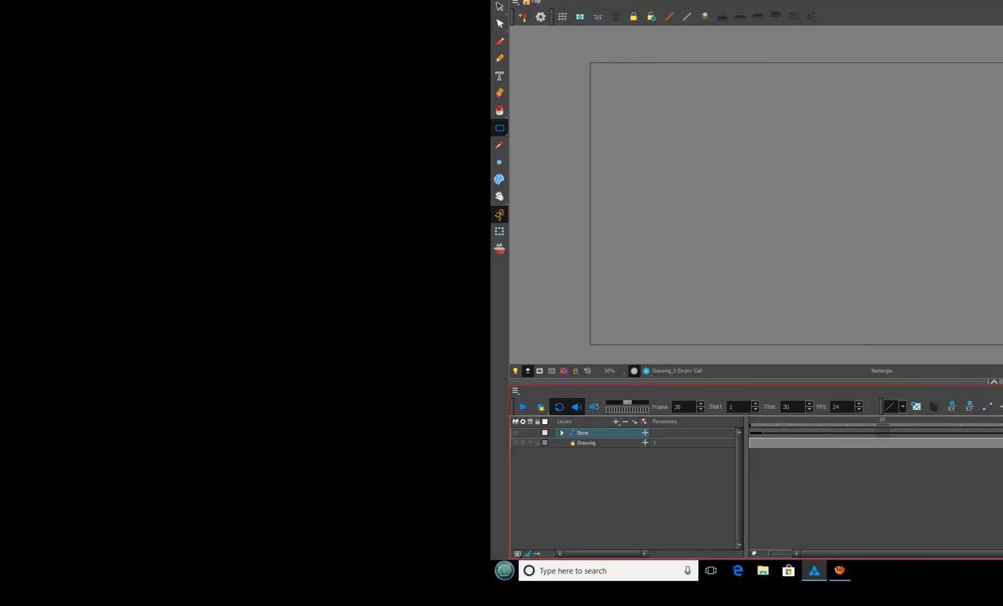
left_click_drag(724, 179, 821, 264)
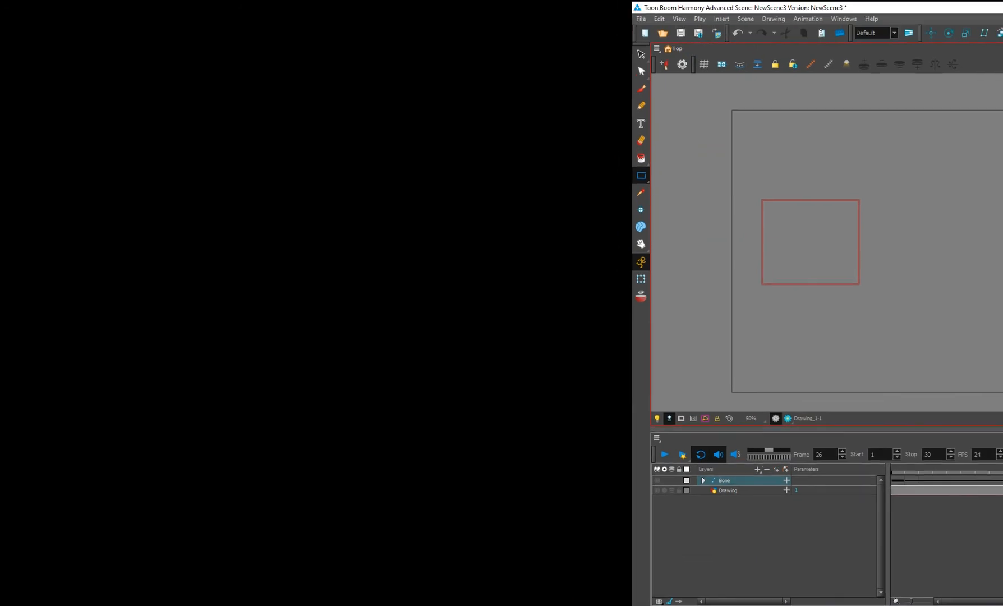
left_click(580, 130)
left_click(746, 213)
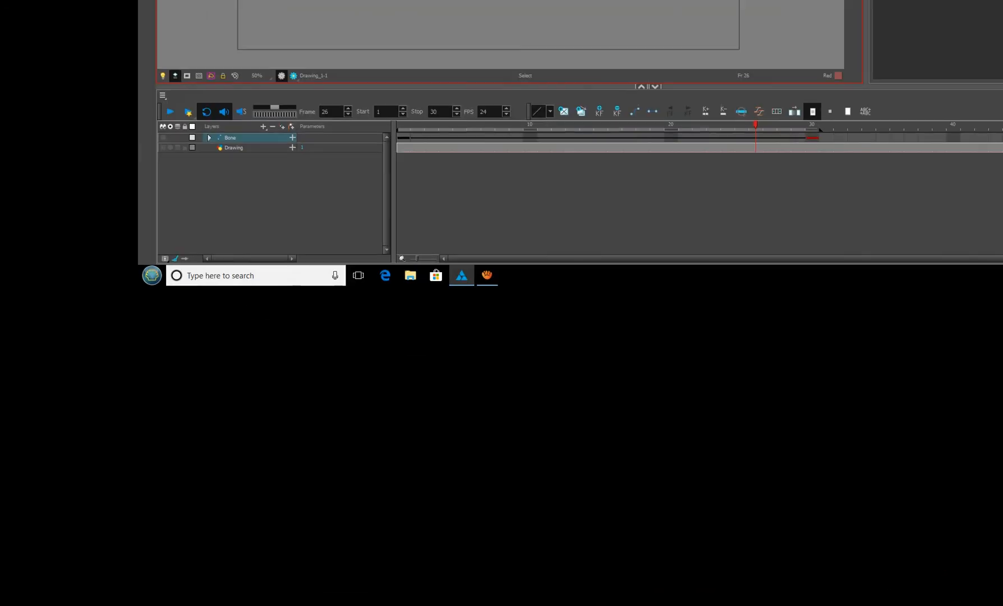
key("alt+s")
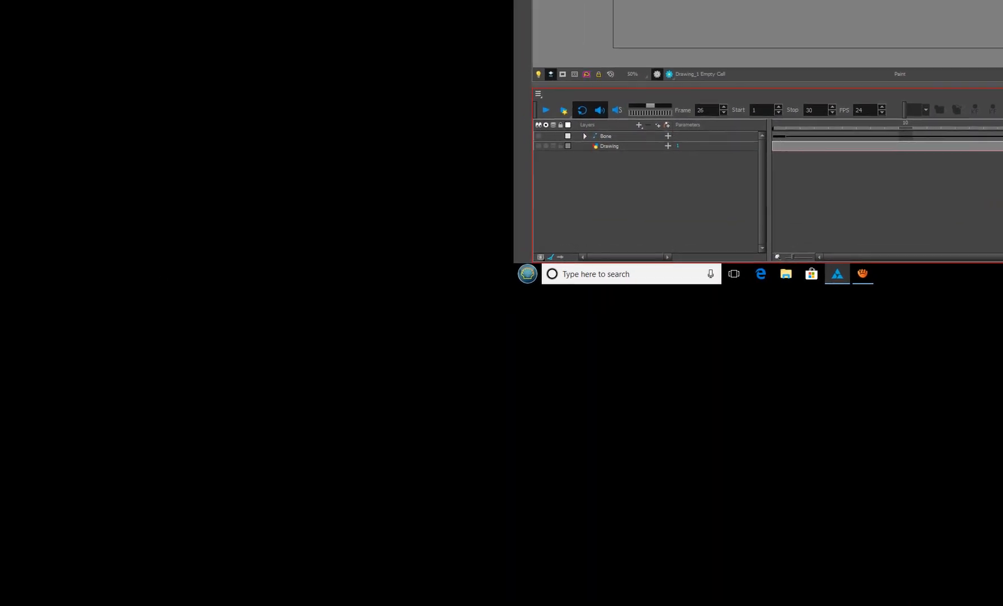
key("ctrl+r")
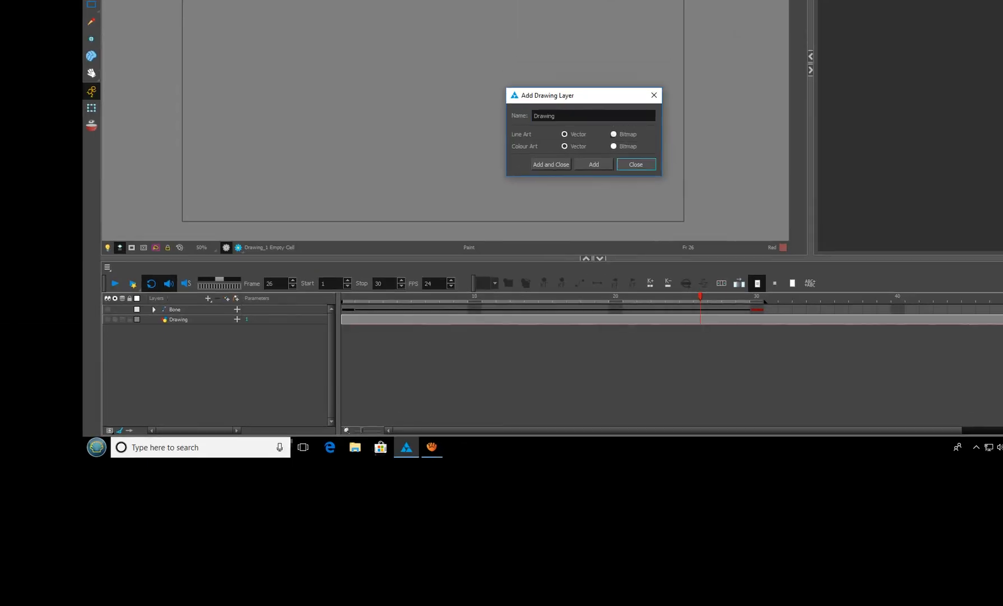
left_click(948, 12)
Add a vector drawing layer above the Bone group and draw a red-filled rectangle on frame 1
left_click(660, 158)
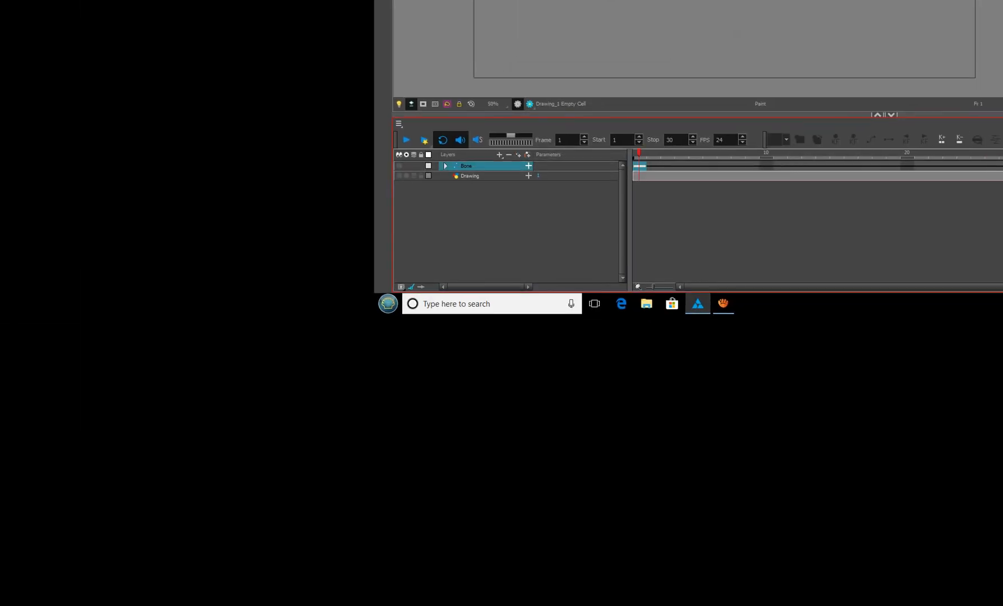
key("ctrl+r")
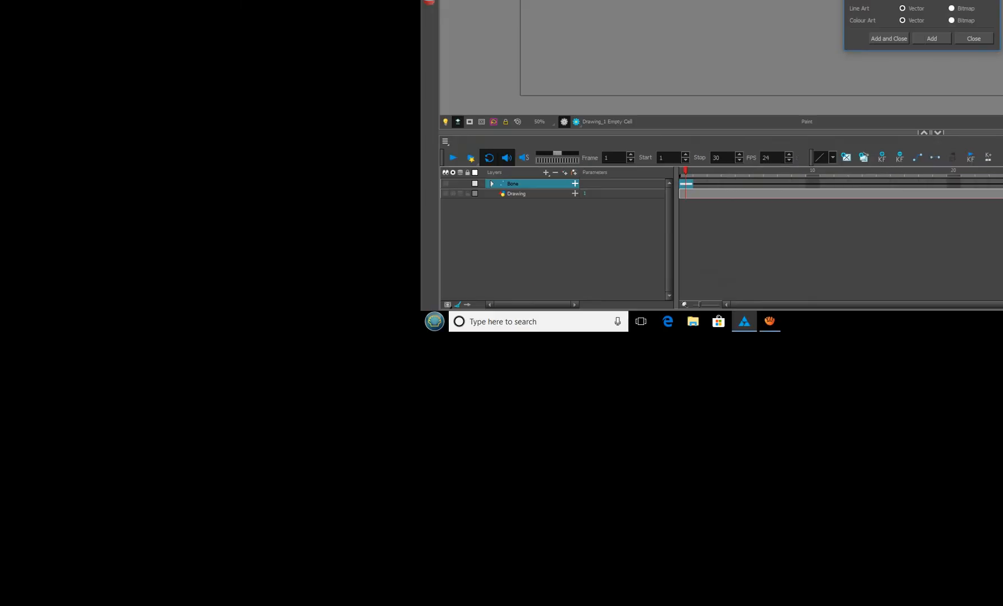
left_click(889, 38)
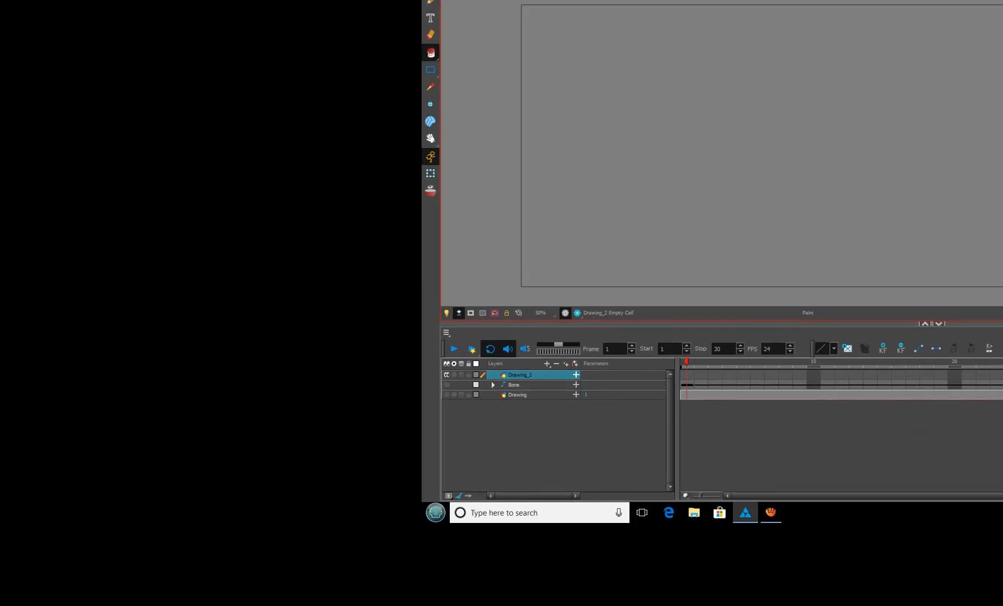
left_click(430, 70)
mouse_move(533, 81)
left_mouse_down()
mouse_move(644, 193)
mouse_move(641, 166)
left_mouse_up()
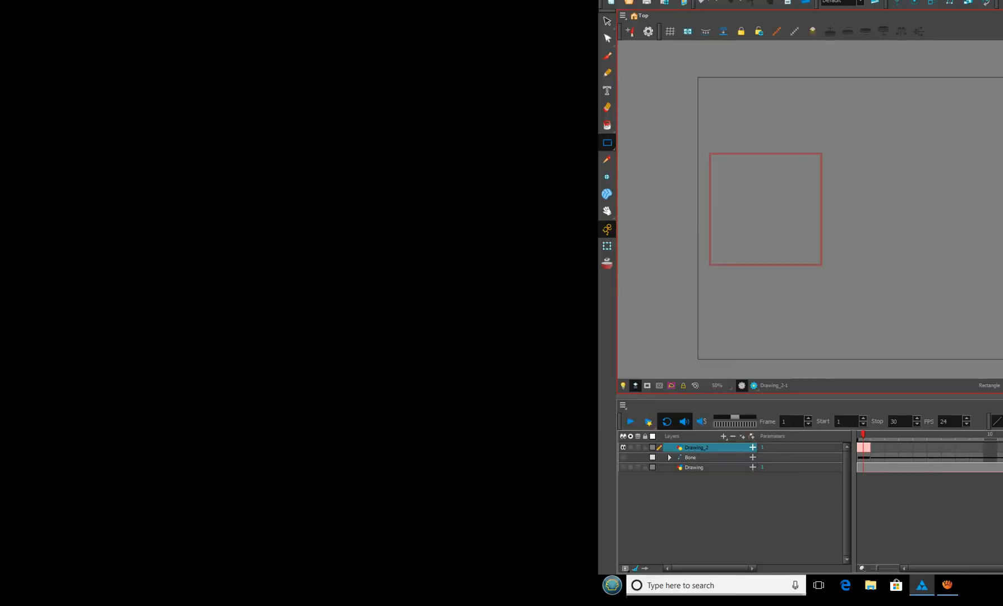
left_click(428, 26)
left_click(588, 112)
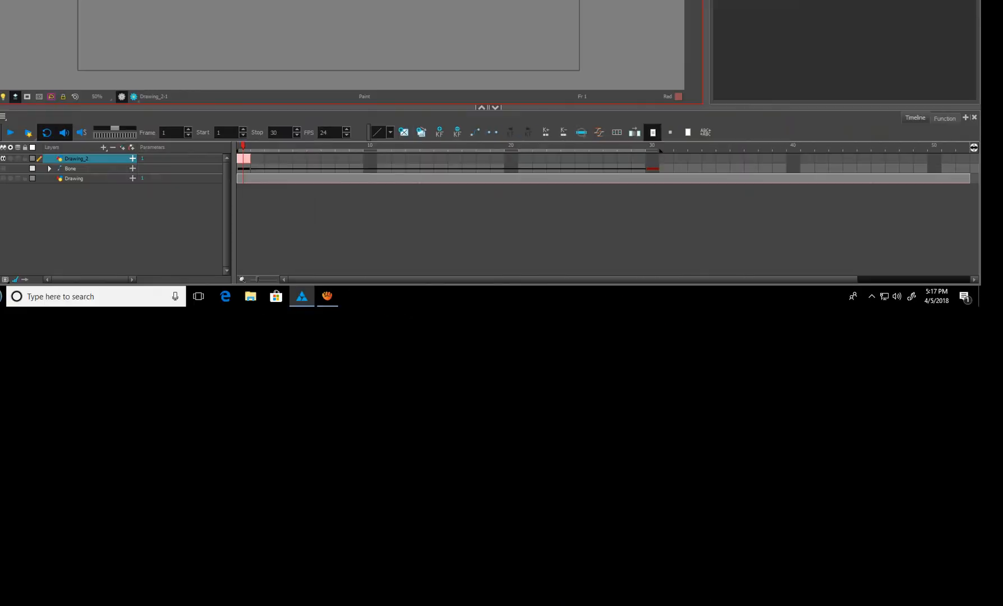
Draw a red-filled ellipse on frame 30 of the rectangle's layer
left_click(650, 160)
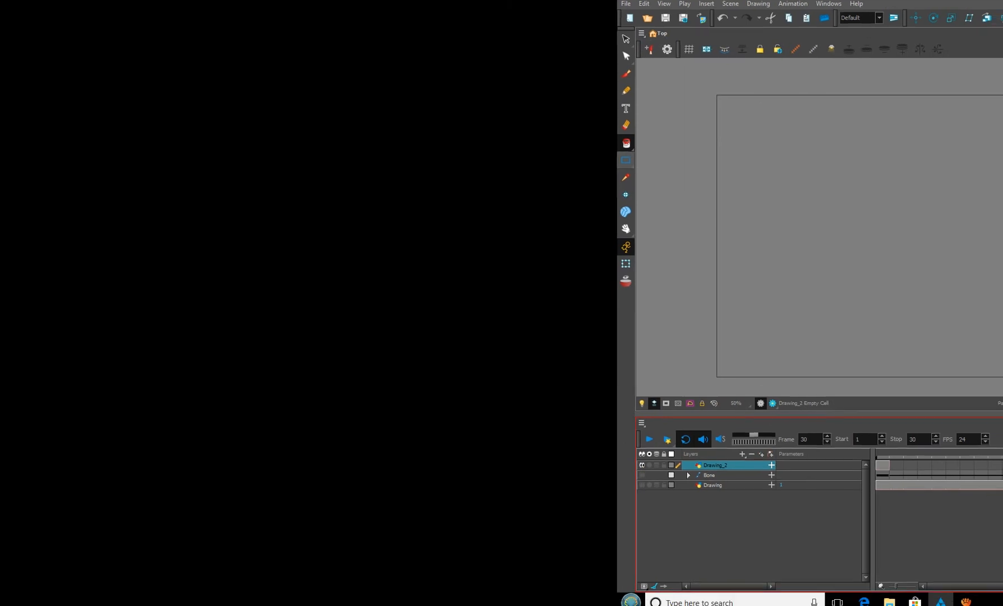
left_click(633, 159)
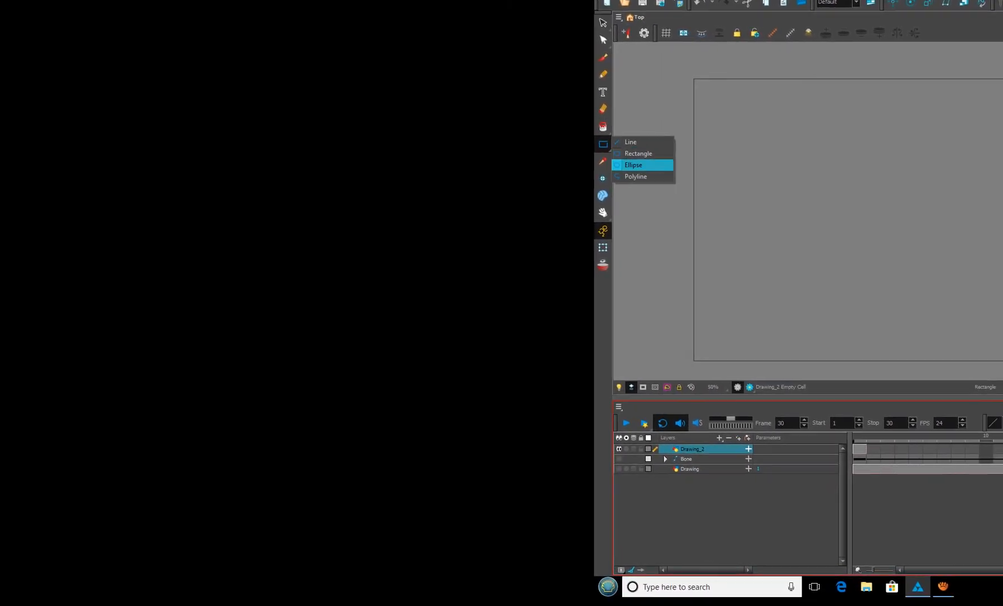
left_click(633, 165)
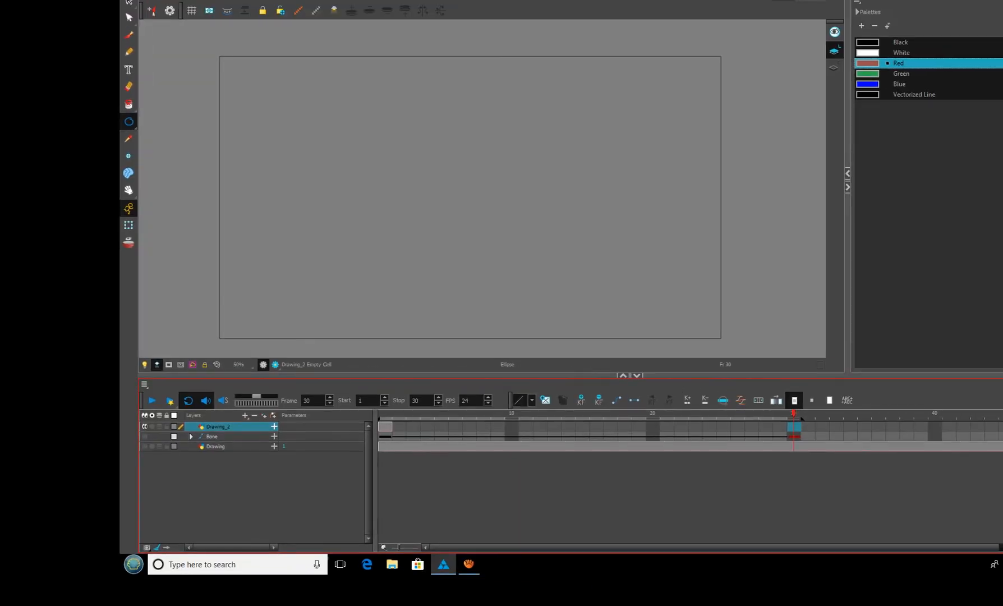
mouse_move(573, 83)
left_mouse_down()
mouse_move(646, 165)
mouse_move(654, 163)
mouse_move(640, 167)
left_mouse_up()
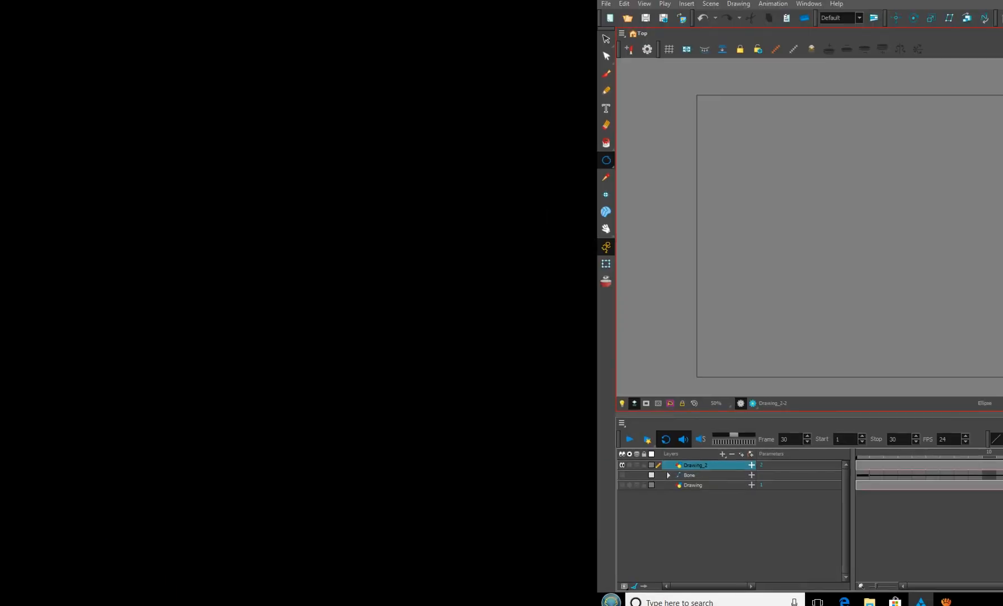
left_click(606, 143)
left_click(768, 193)
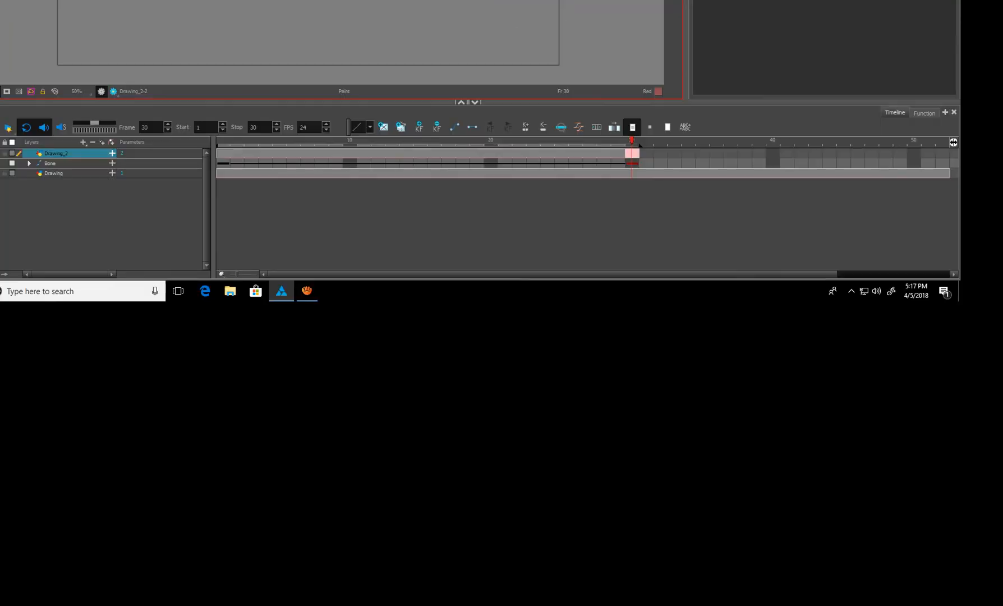
Create a morph over frames 1 to 29 of the Drawing_2 layer, from the rectangle to the ellipse on frame 30
left_click(611, 210)
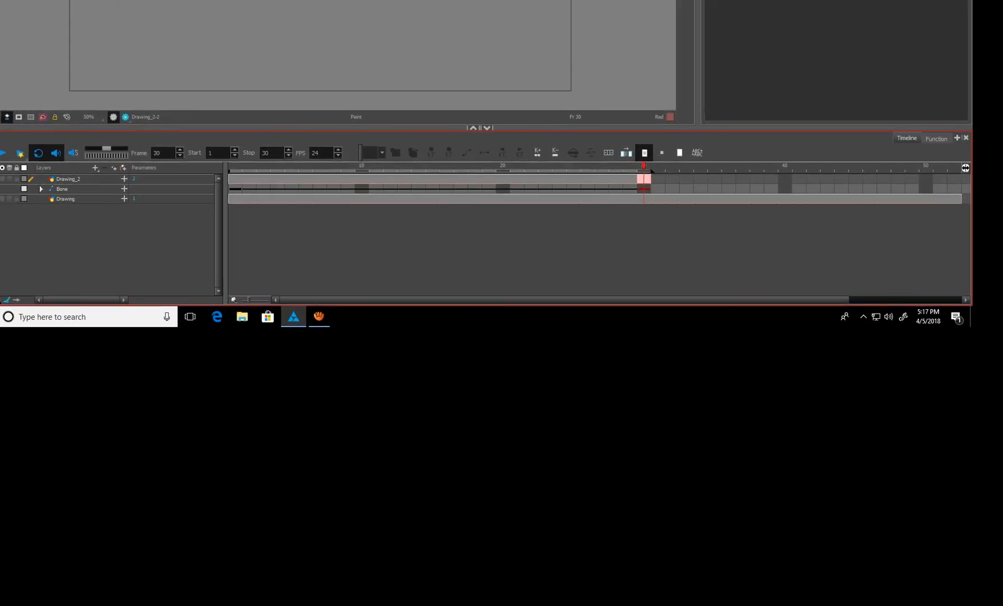
key("period")
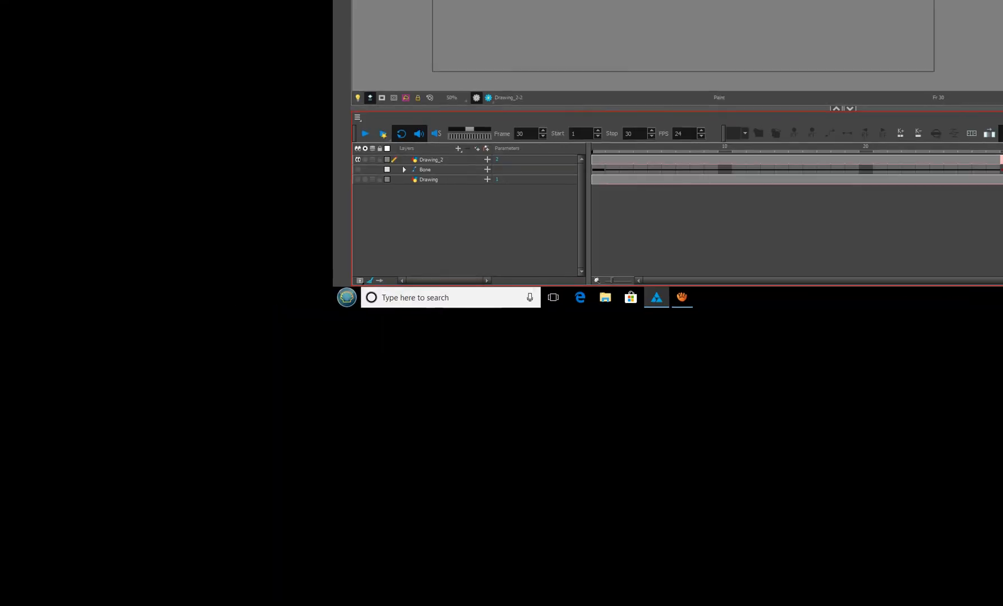
left_click(644, 168)
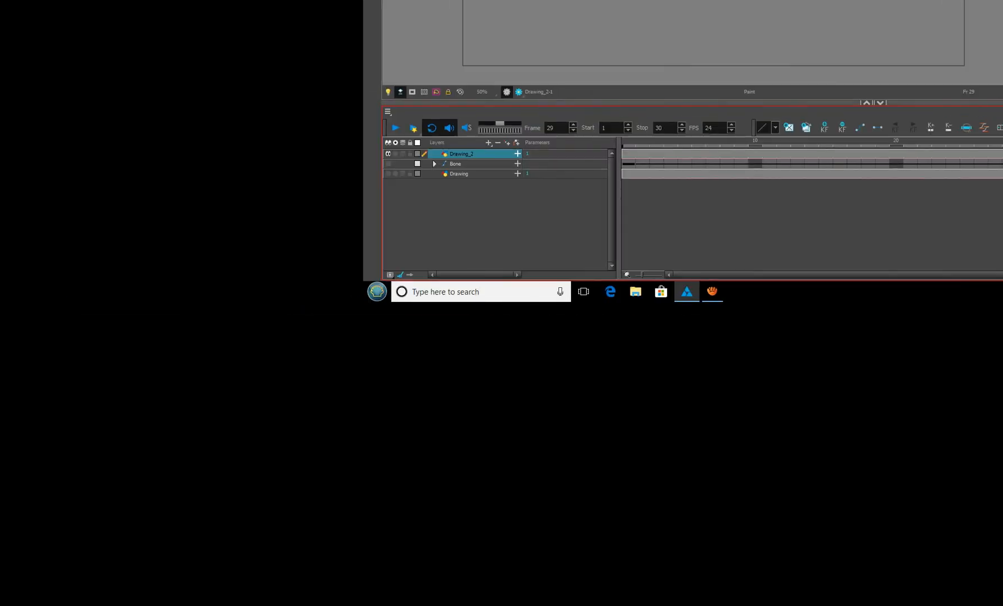
left_click(636, 162)
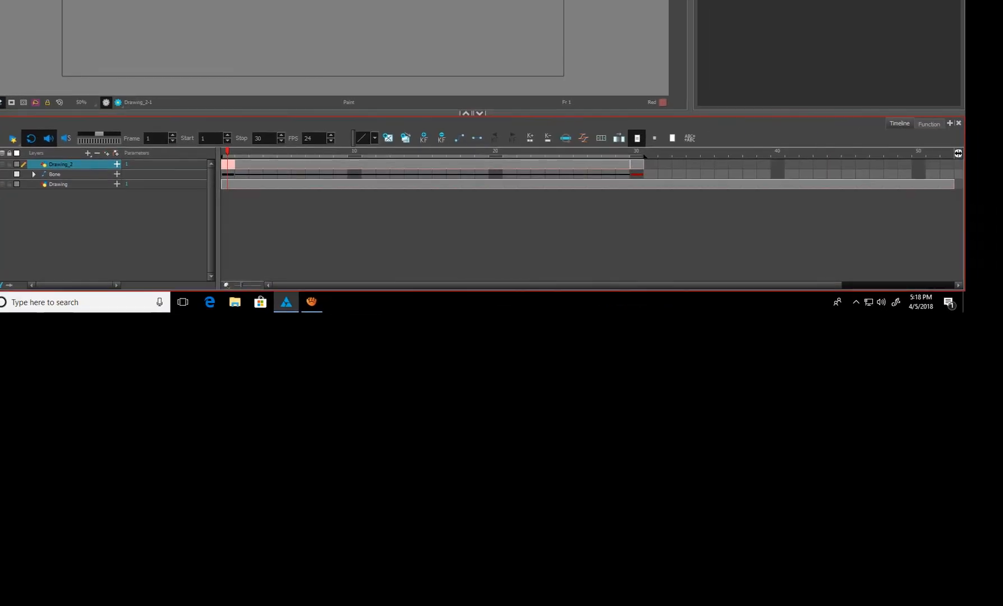
left_click(631, 164, "shift")
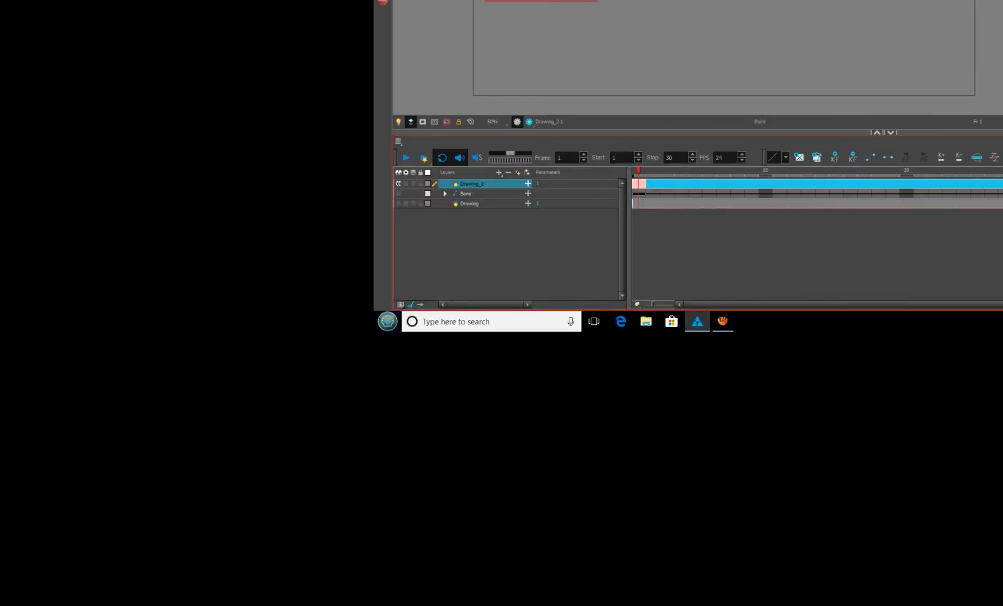
left_click_drag(651, 167, 915, 166)
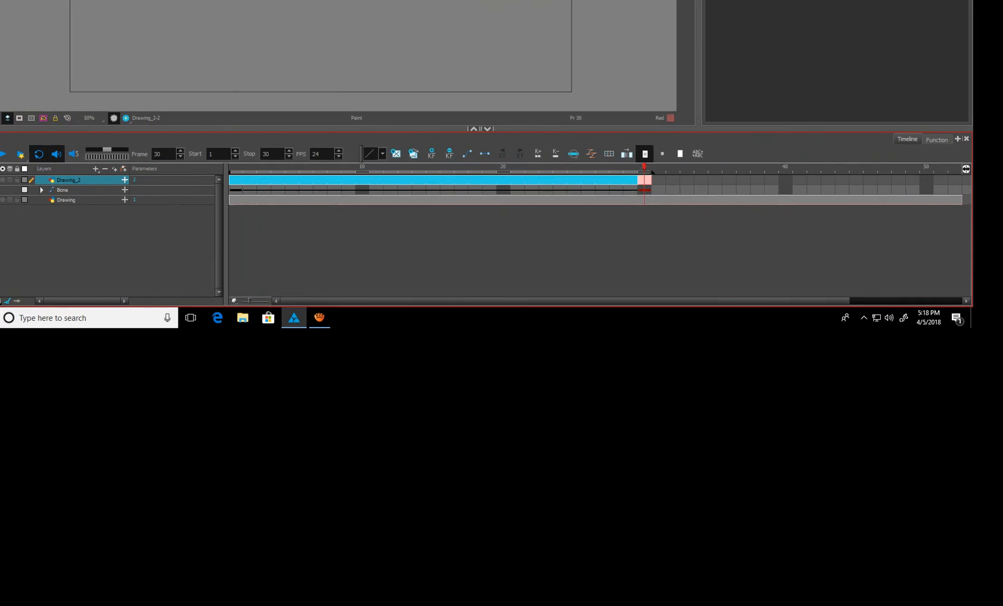
left_click_drag(639, 165, 357, 165)
left_click_drag(535, 153, 494, 153)
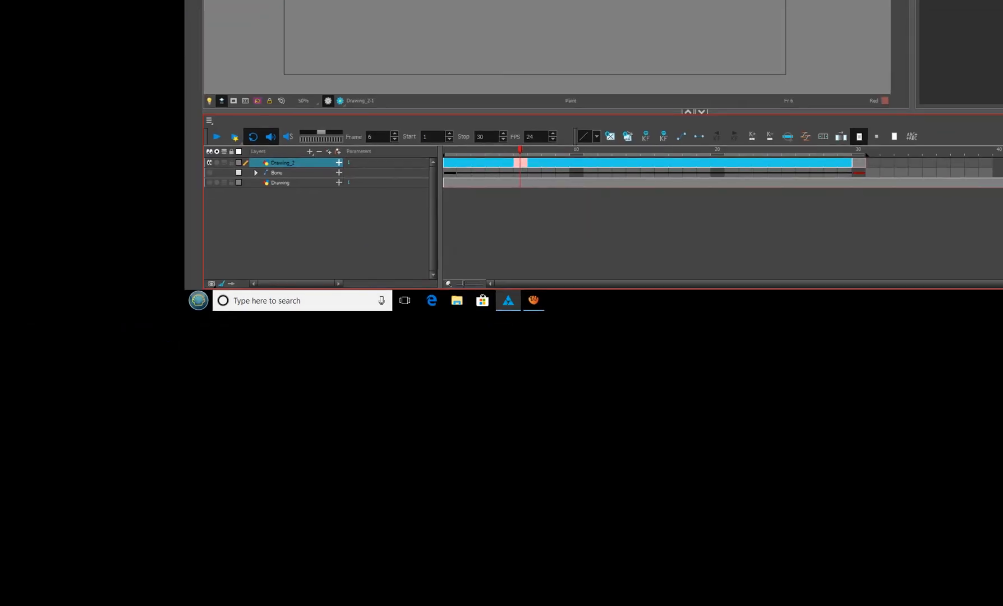
right_click(640, 166)
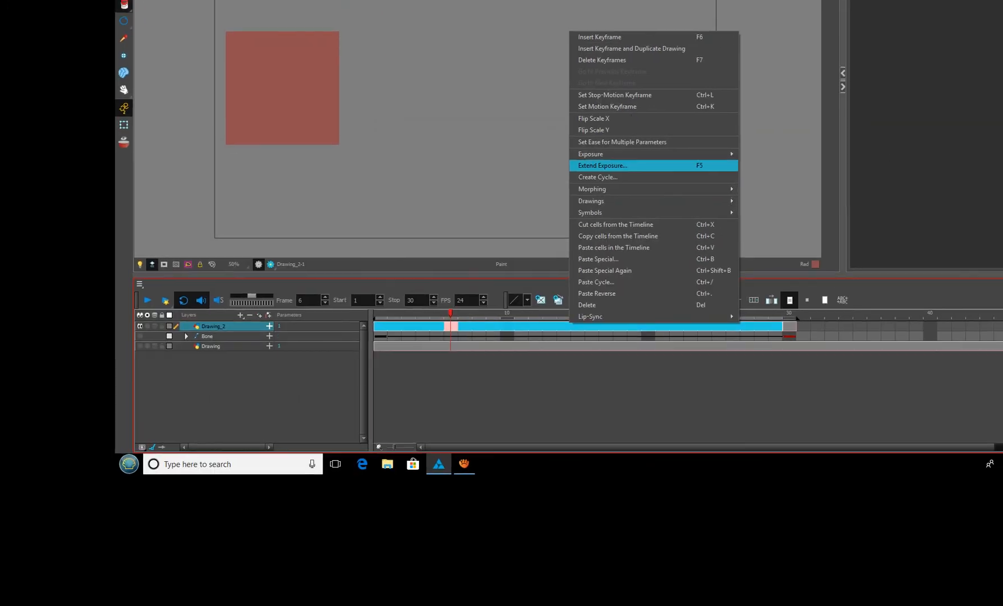
mouse_move(673, 30)
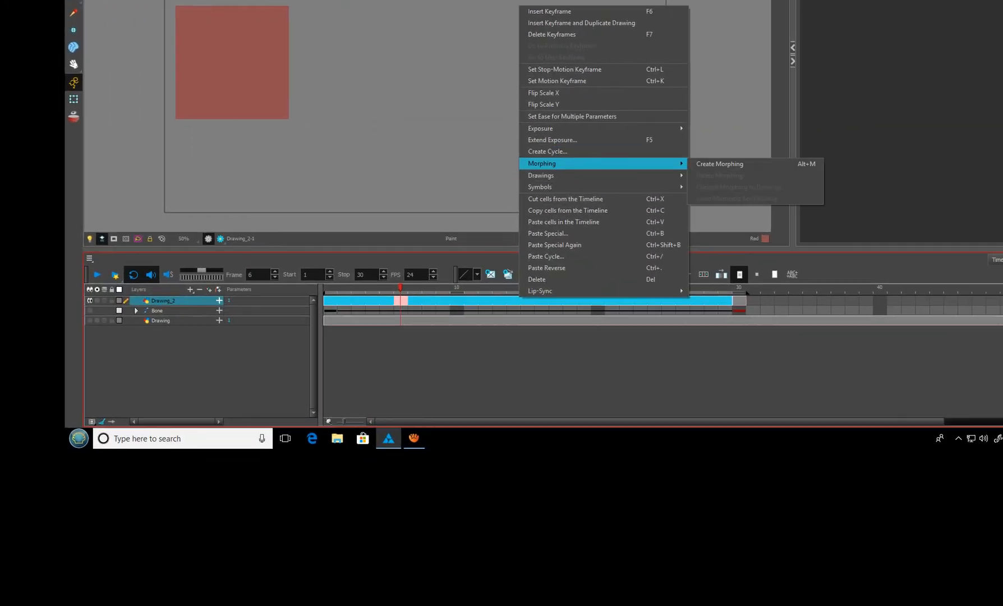
left_click(705, 163)
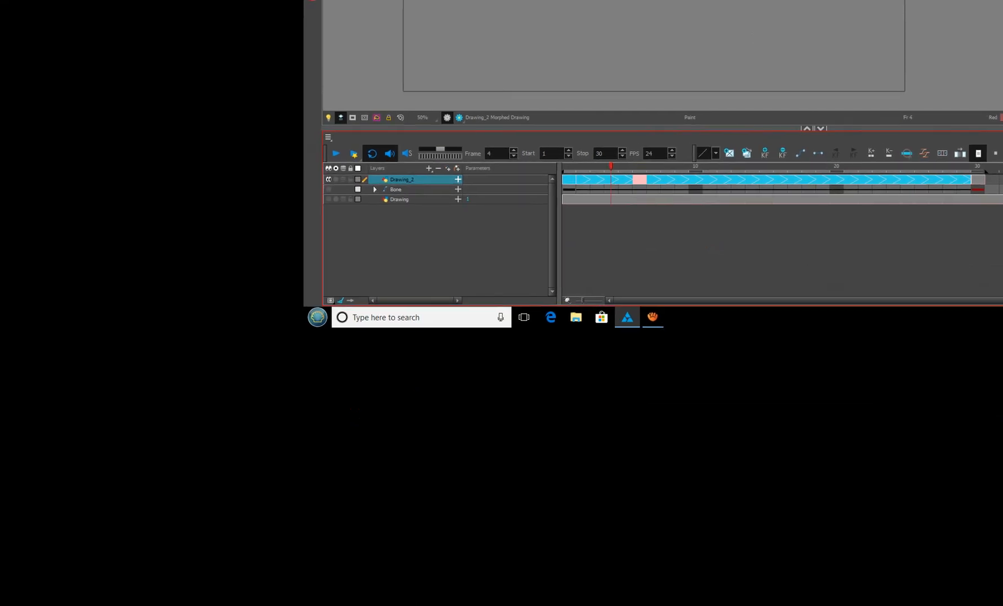
Scrub through the morph up to frame 30 and back to examine its in-between shapes
left_click_drag(611, 166, 978, 166)
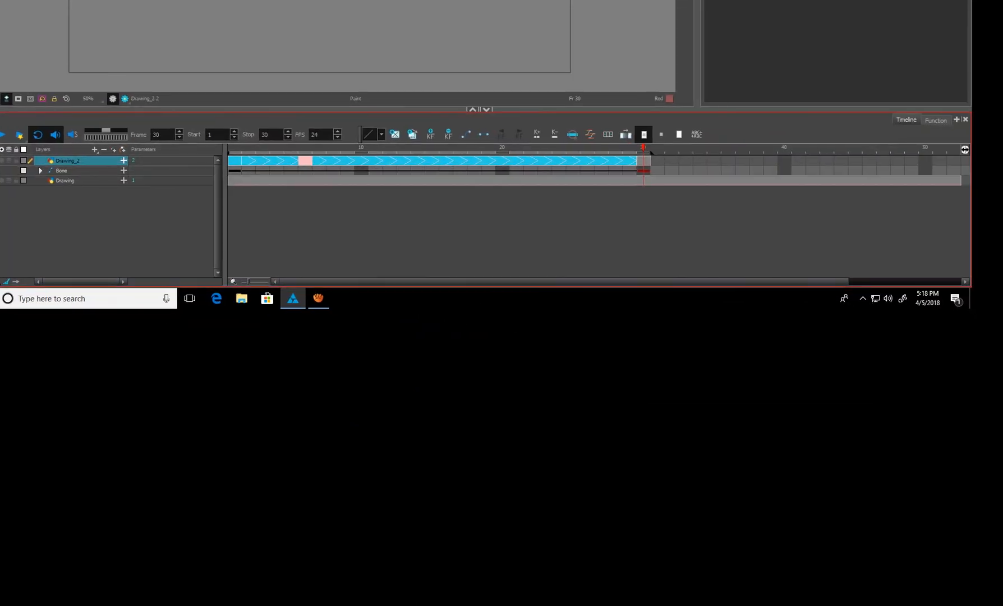
left_click_drag(643, 148, 474, 148)
left_click(436, 199)
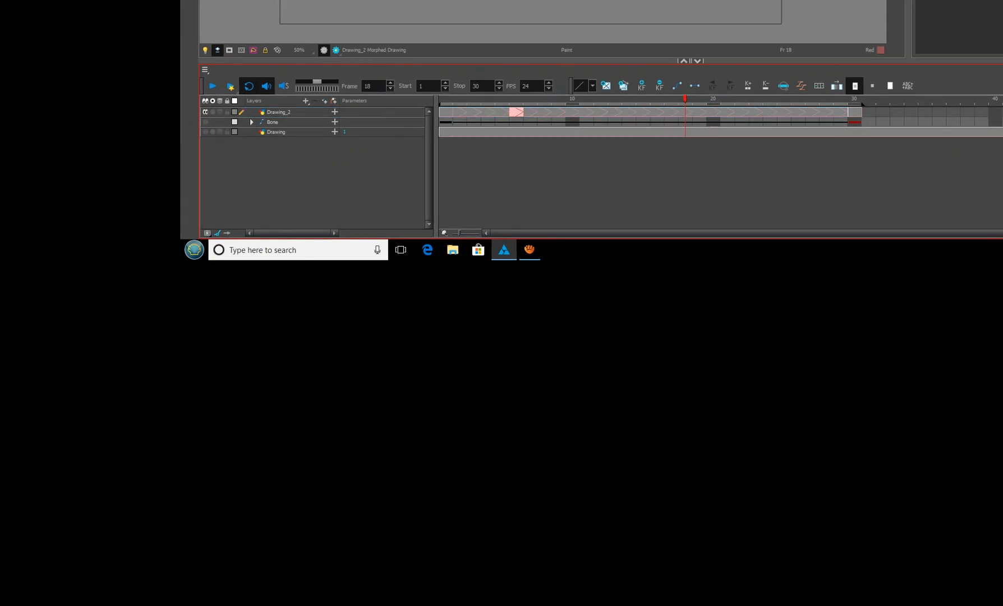
left_click_drag(636, 159, 482, 159)
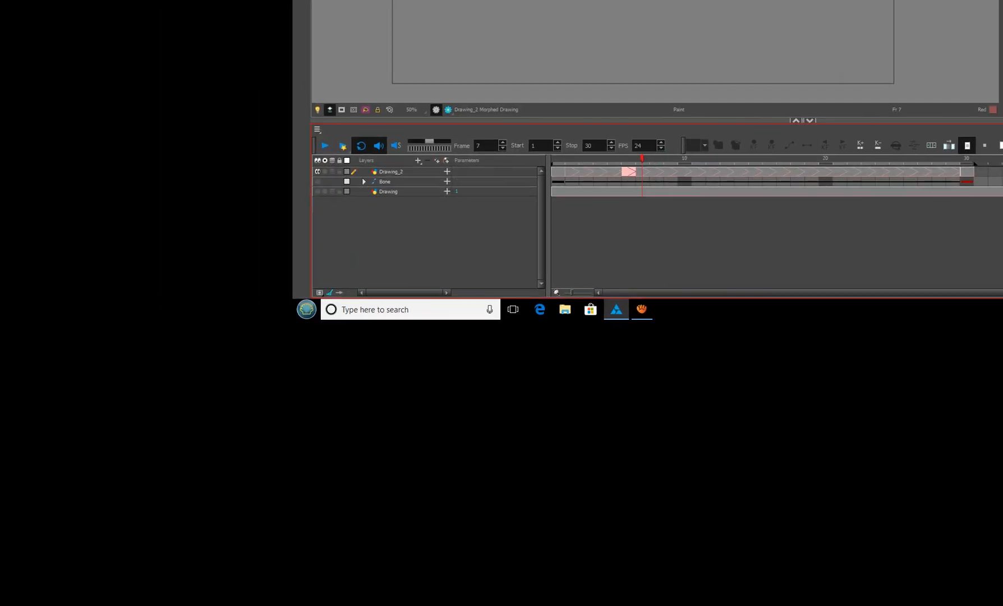
left_click_drag(643, 160, 685, 159)
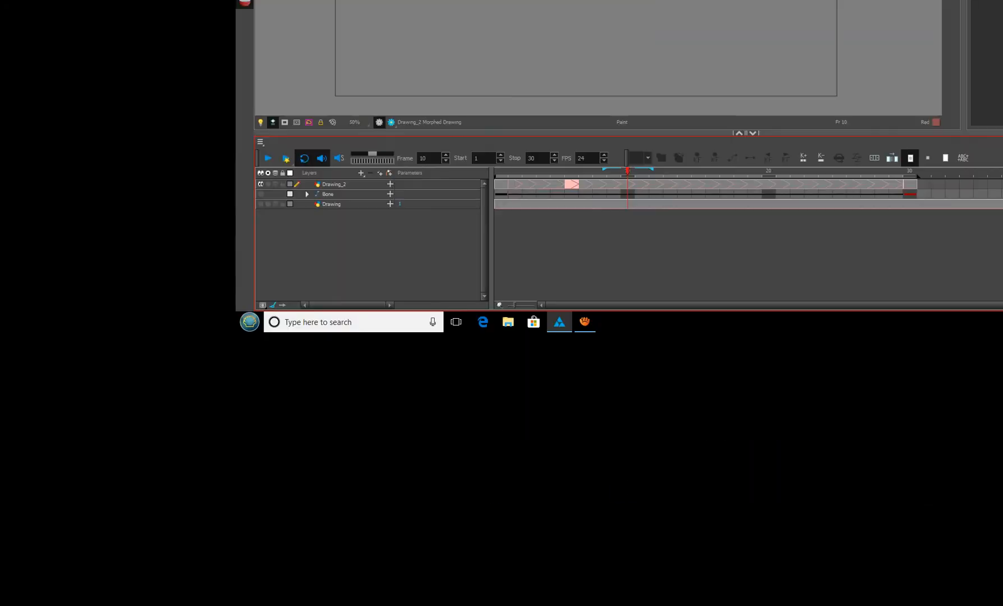
left_click(615, 185)
left_click_drag(635, 163, 565, 163)
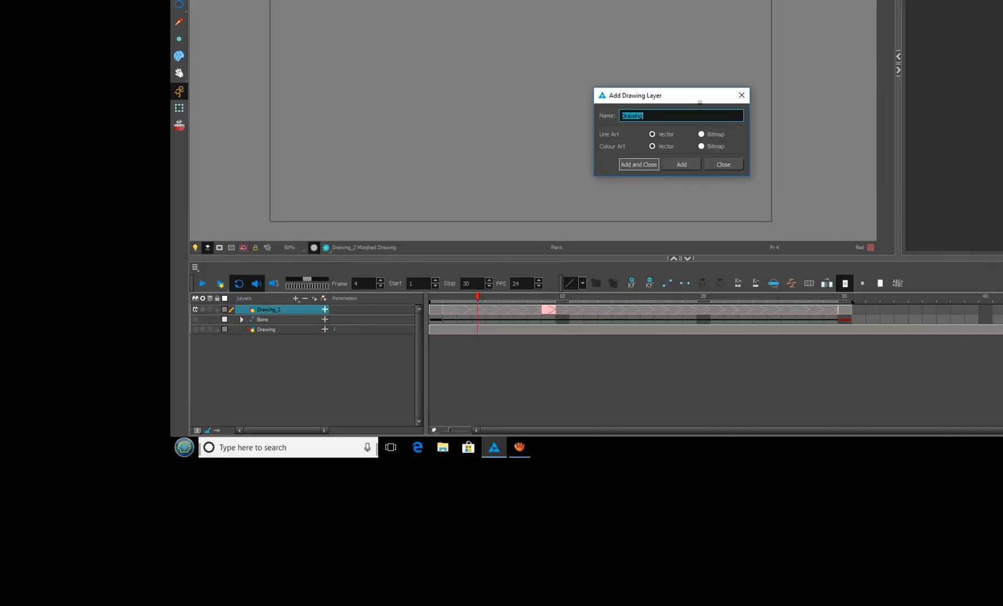
Add a vector drawing layer above Drawing_2 and scrub the rectangle-to-ellipse morph back to frame 1
left_click(962, 28)
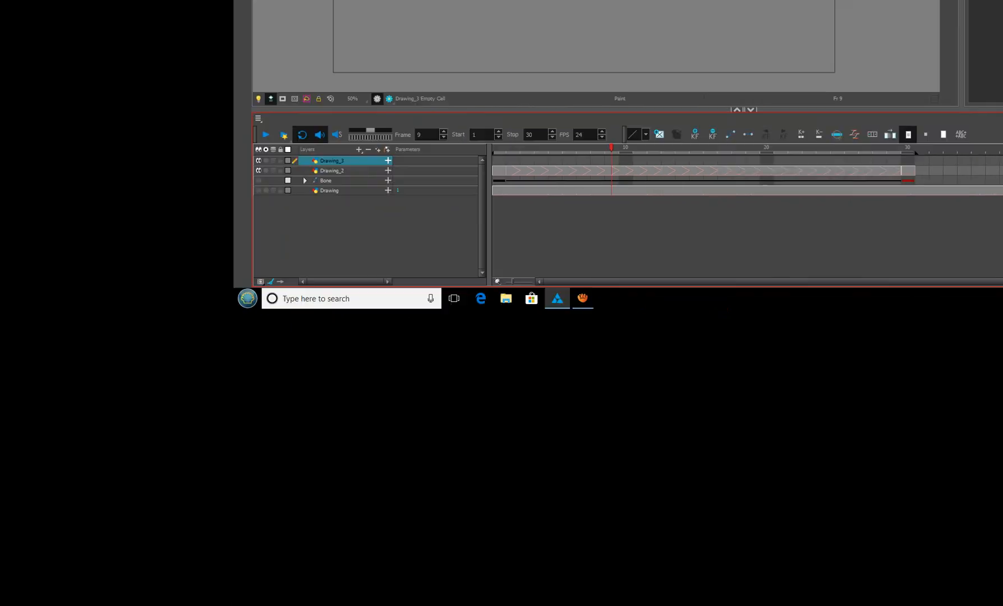
left_click(612, 170)
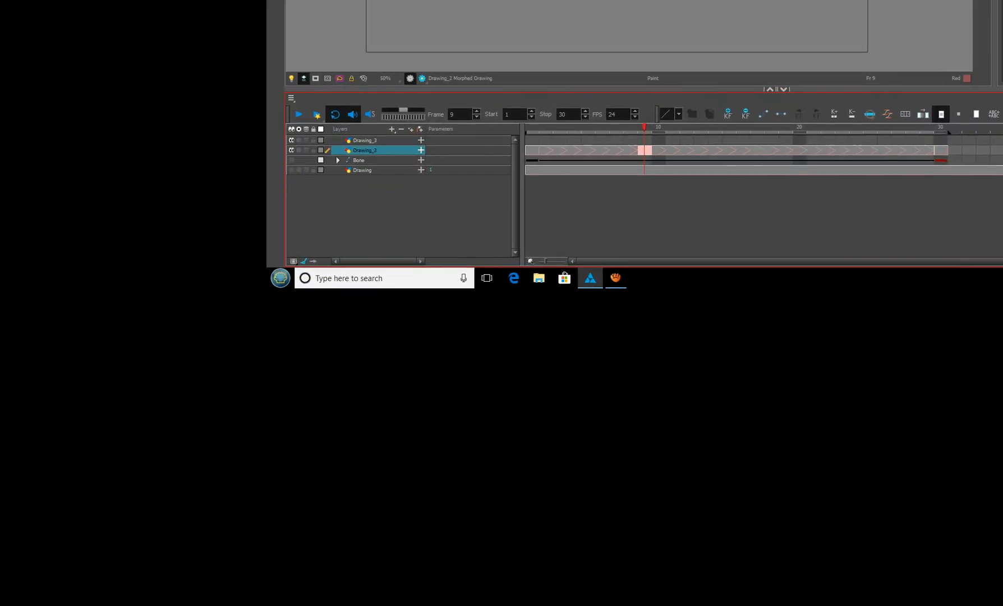
left_click(612, 160)
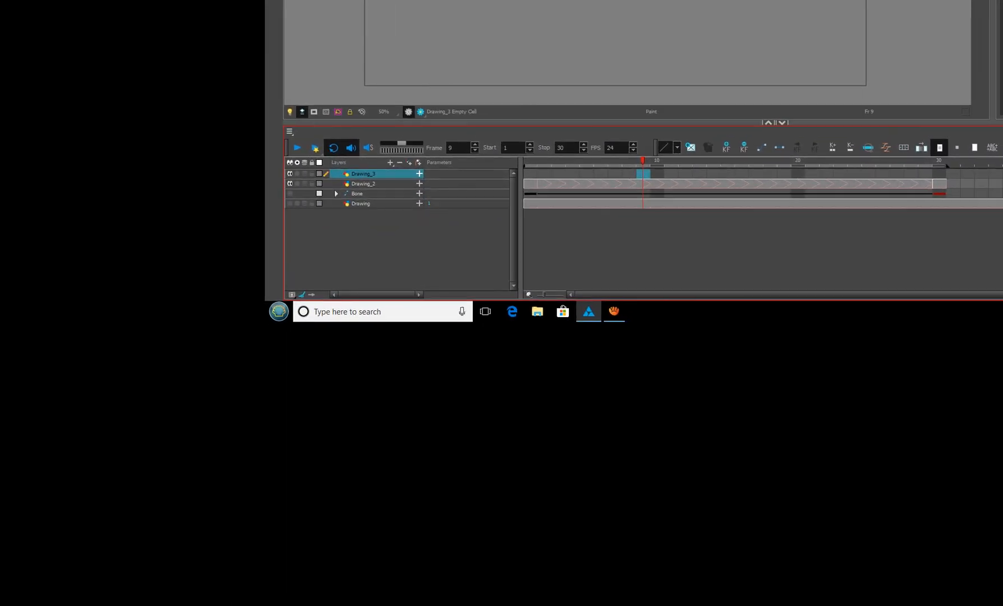
left_click_drag(642, 161, 770, 172)
left_click_drag(644, 168, 544, 168)
left_click_drag(676, 146, 366, 146)
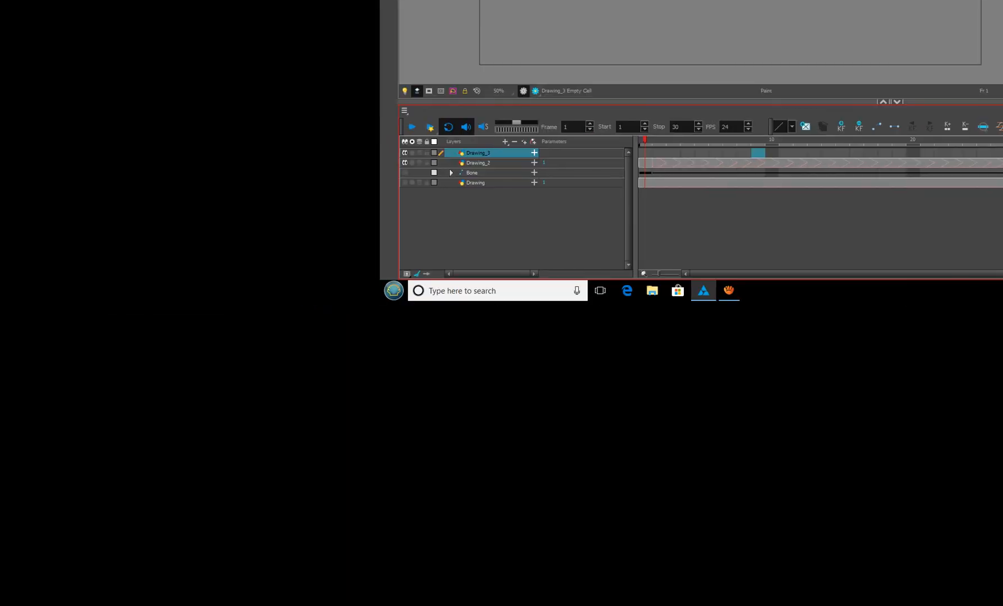
left_click_drag(667, 139, 485, 139)
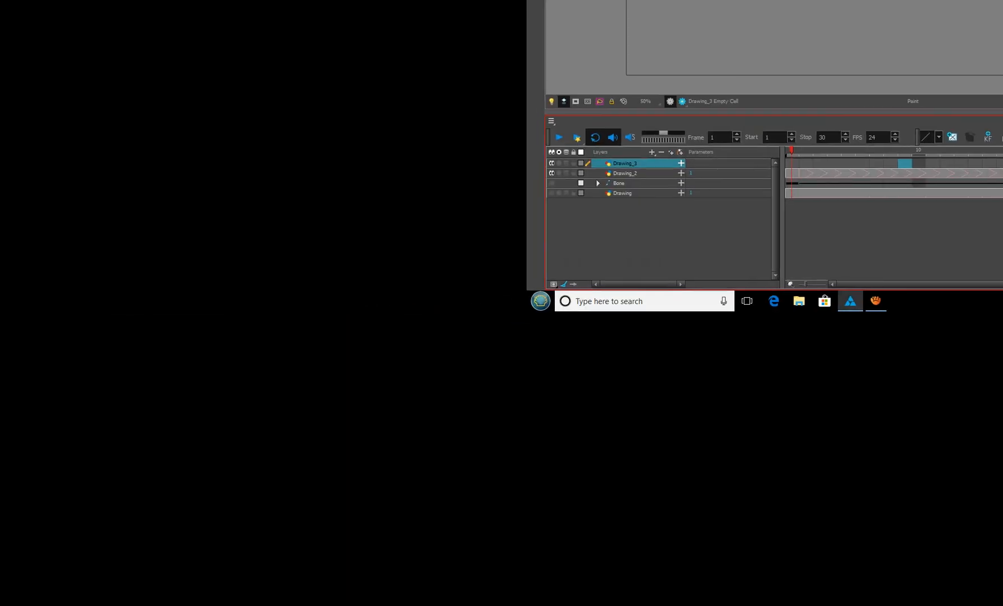
Delete the Drawing_3 and Drawing_2 layers together
left_click(620, 176, "shift")
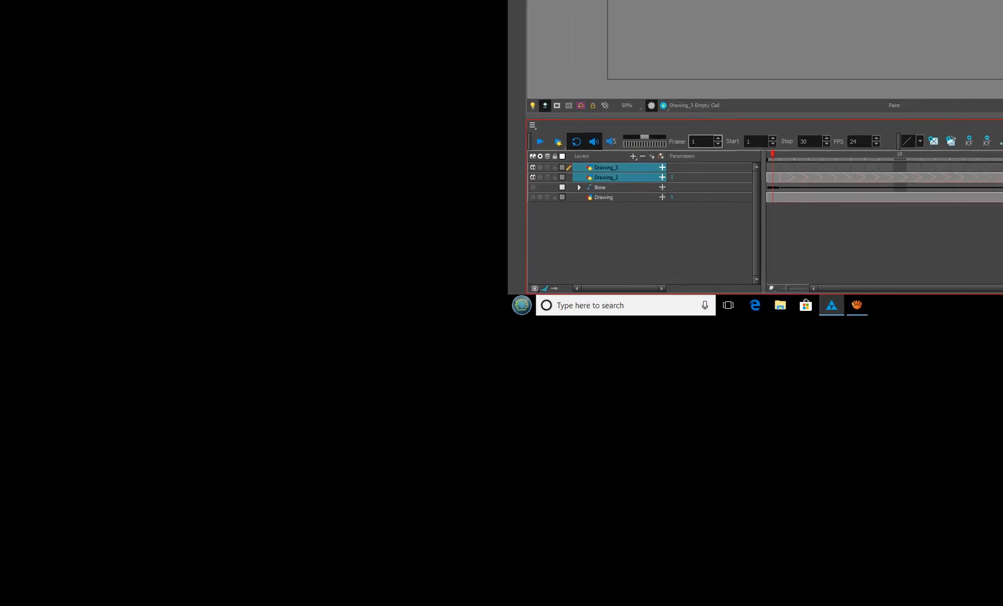
right_click(629, 161)
left_click(622, 155)
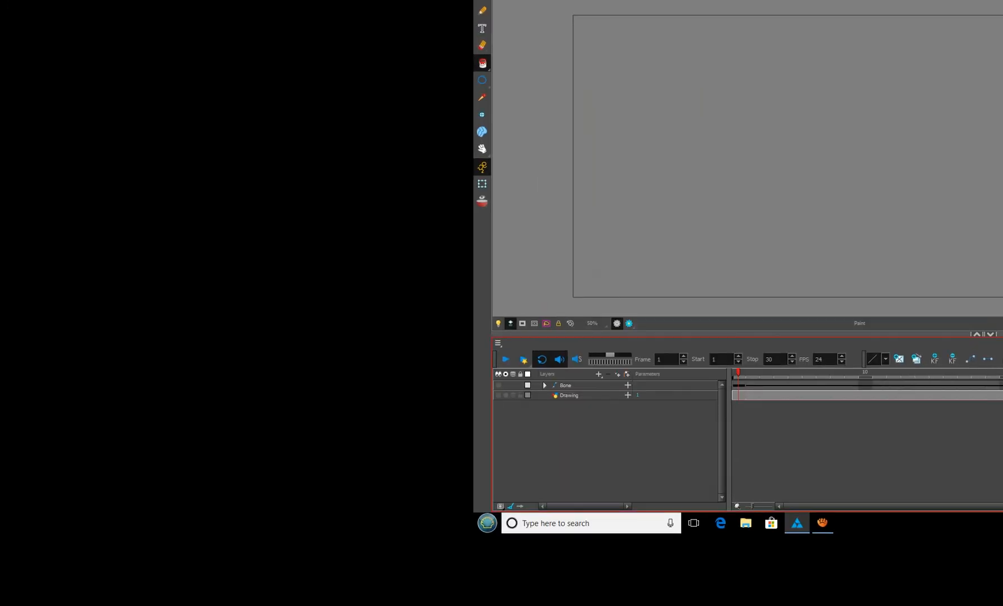
Add a vector drawing layer above the Bone group and draw closed red pencil outlines on frames 1 and 29
left_click(627, 168)
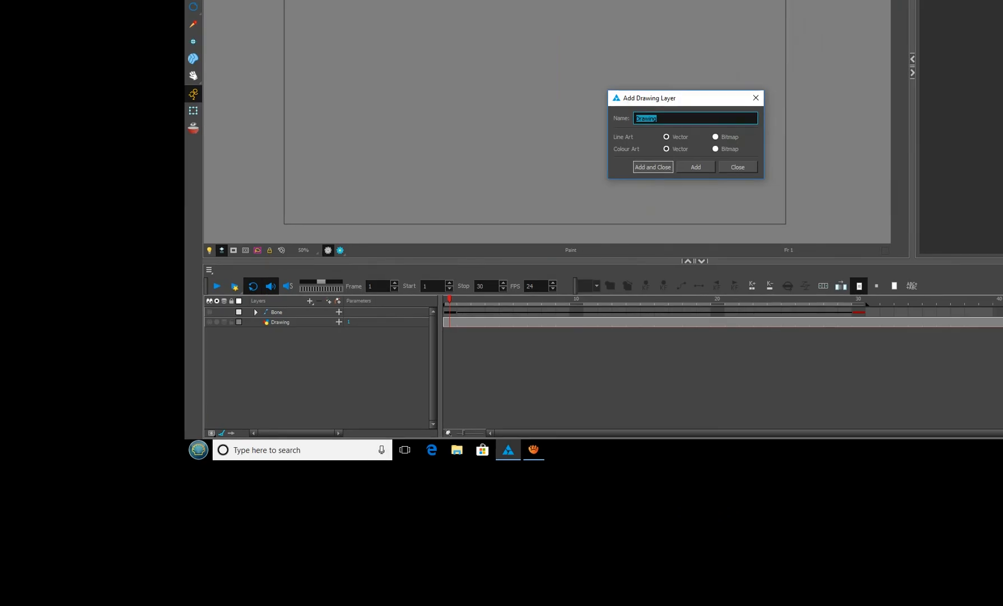
left_click(651, 168)
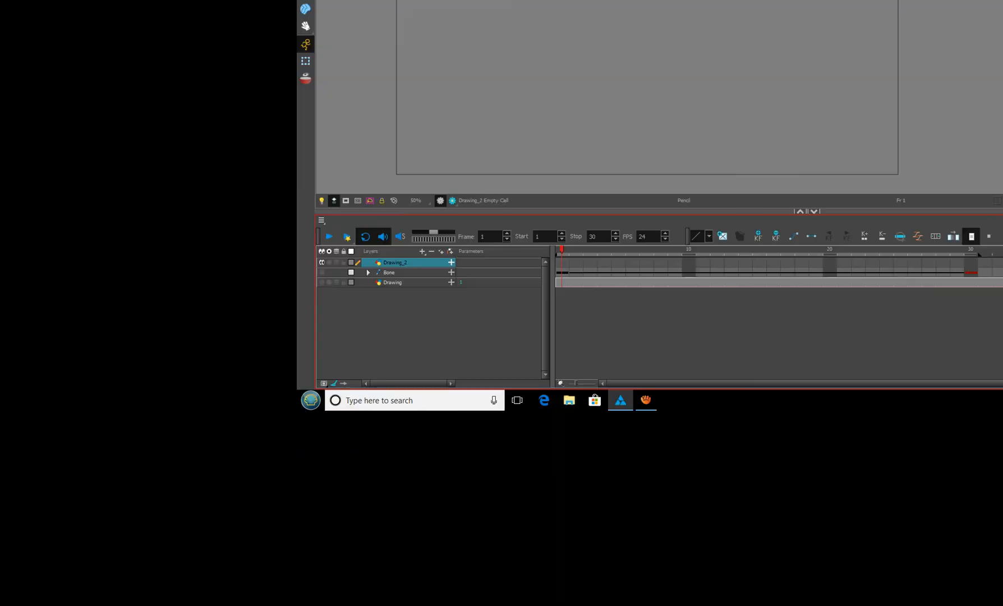
mouse_move(645, 159)
left_mouse_down()
mouse_move(605, 63)
mouse_move(649, 49)
mouse_move(646, 157)
left_mouse_up()
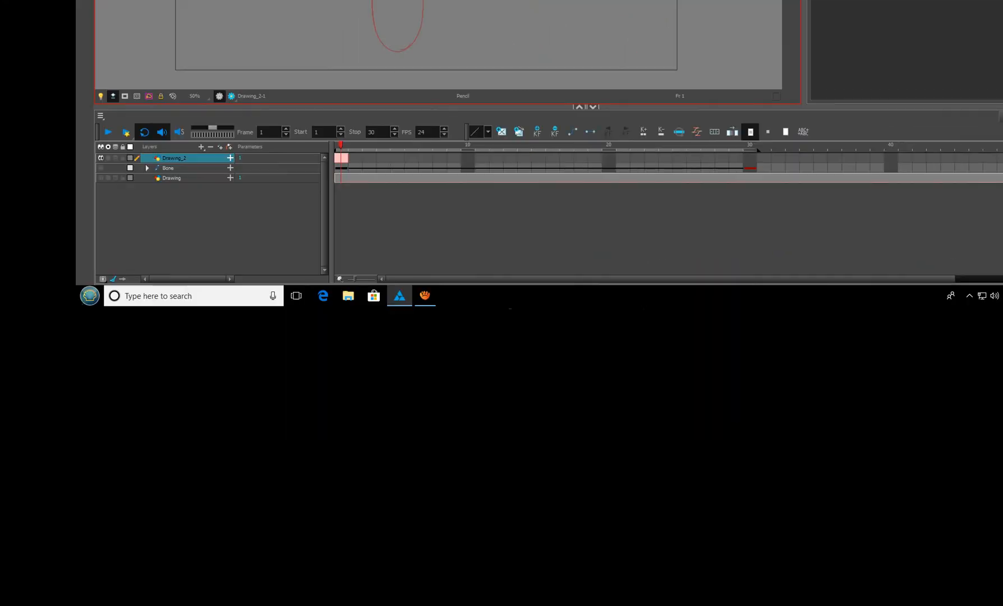
left_click(652, 160)
mouse_move(426, 45)
left_mouse_down()
mouse_move(698, 177)
mouse_move(637, 160)
mouse_move(594, 212)
mouse_move(583, 192)
left_mouse_up()
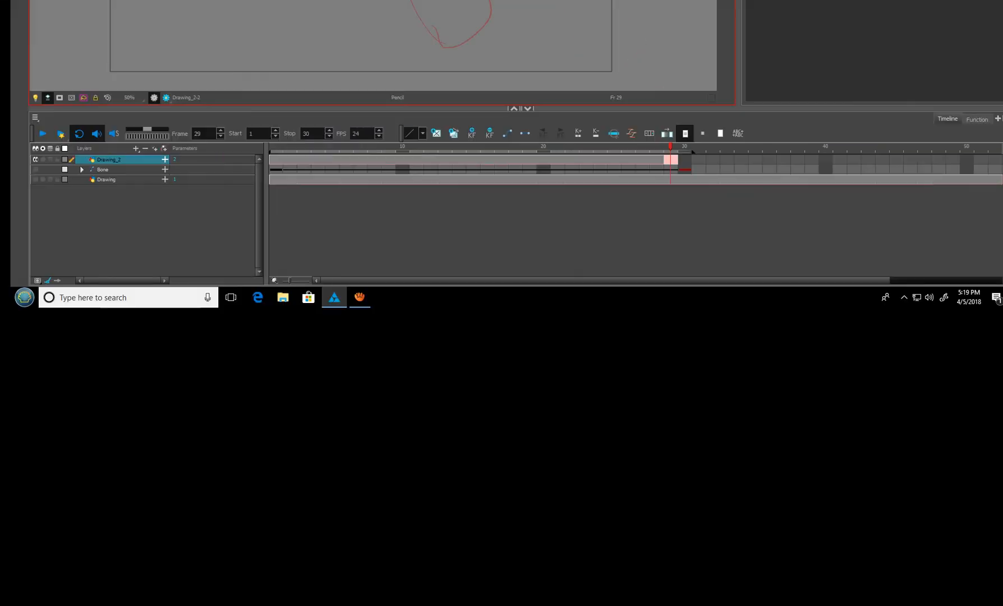
Create a morph on the Drawing_2 layer from the frame 1 outline to the frame 29 outline
left_click(639, 165)
double_click(639, 165)
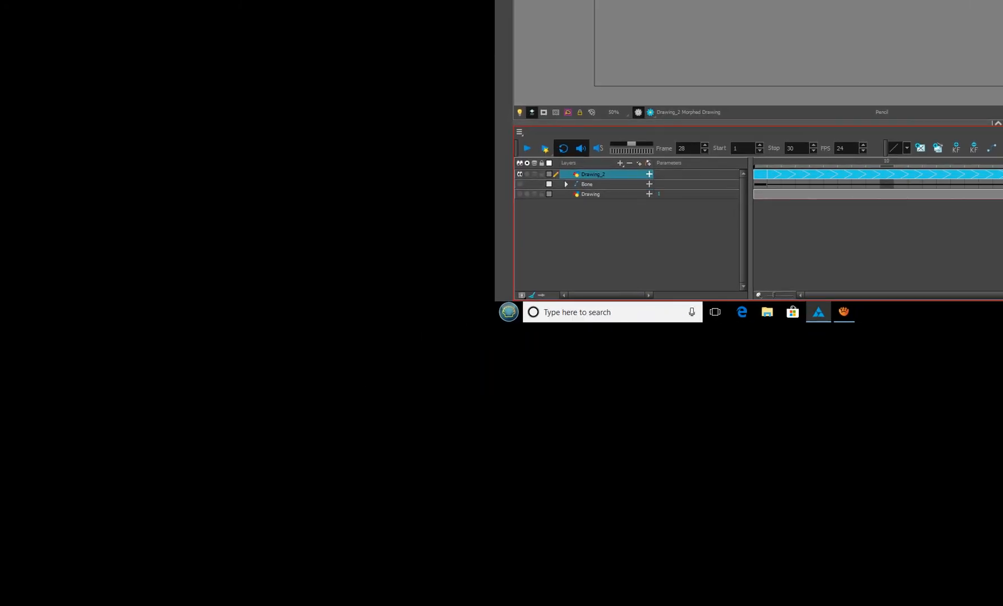
left_click(639, 163)
Add an empty drawing layer above Drawing_2 and scrub through the outline morph to examine its in-between shapes
left_click(962, 28)
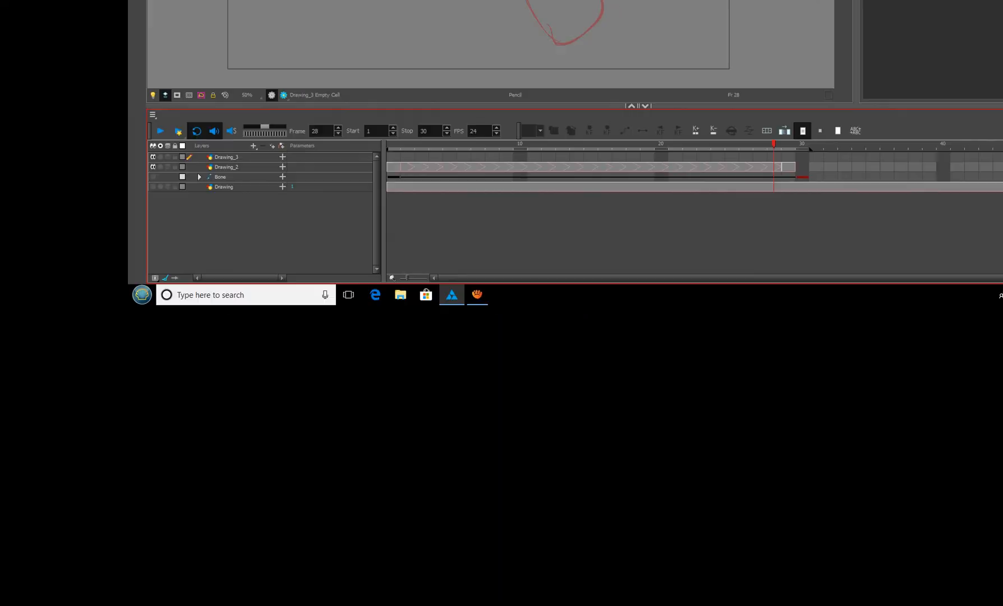
left_click_drag(774, 145, 392, 145)
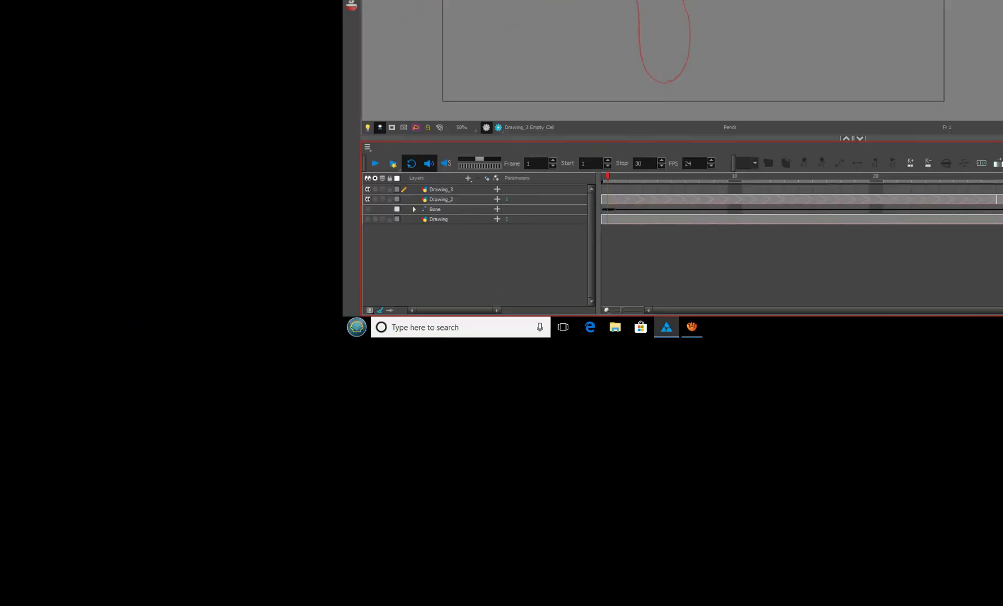
mouse_move(737, 174)
left_mouse_down()
mouse_move(1002, 173)
mouse_move(751, 173)
left_mouse_up()
left_click_drag(596, 182, 469, 182)
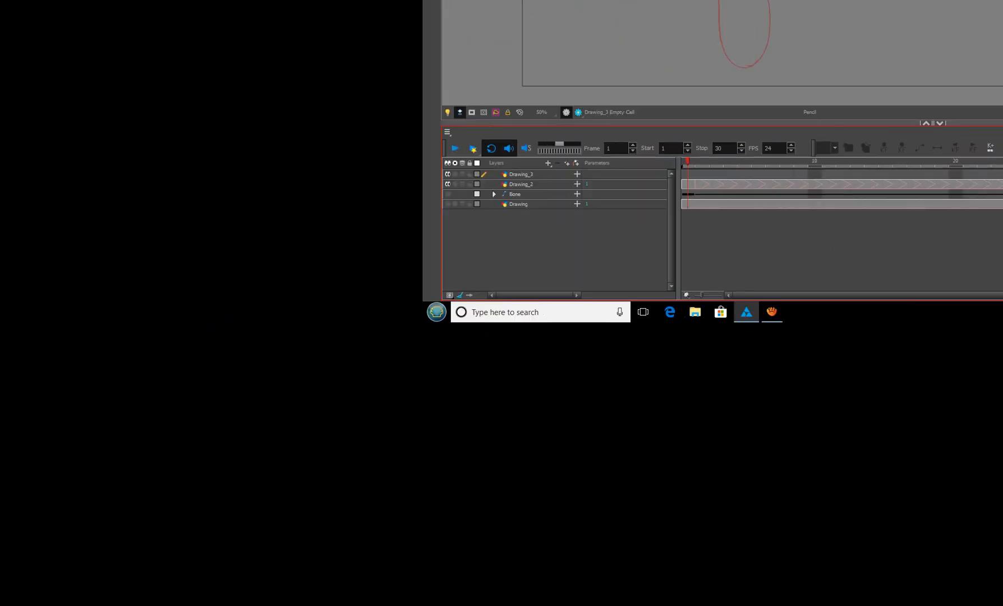
mouse_move(649, 141)
left_mouse_down()
mouse_move(875, 142)
mouse_move(635, 142)
left_mouse_up()
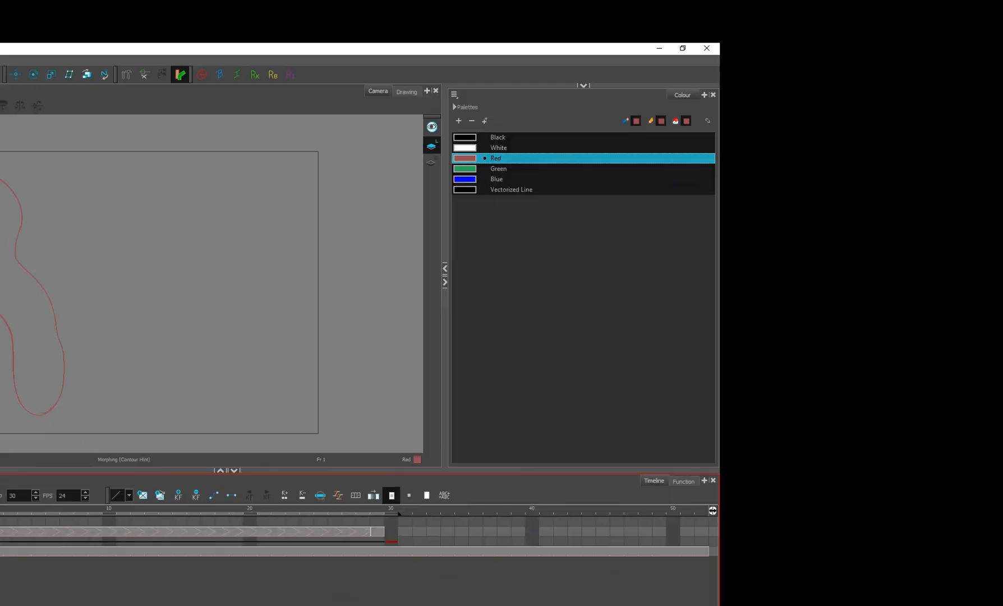
Reveal the Morphing tool's properties above the colour palette
left_click(583, 85)
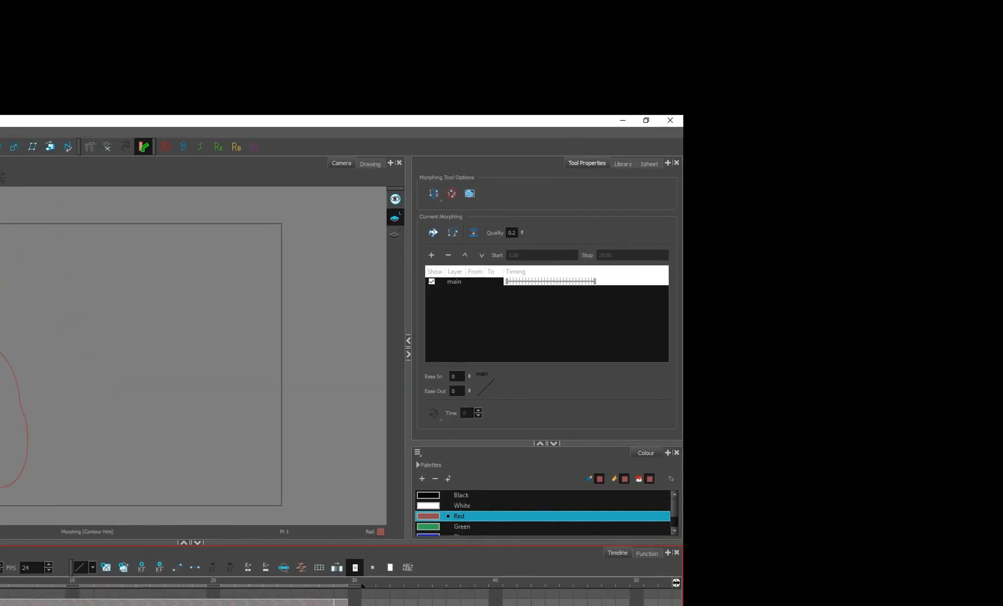
left_click(622, 164)
left_click(649, 164)
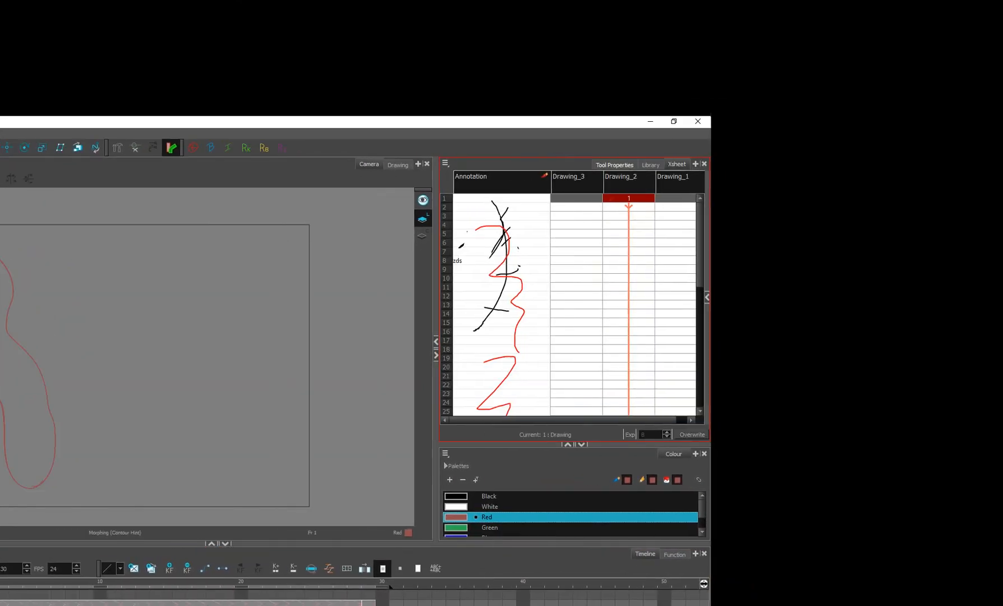
left_click(614, 165)
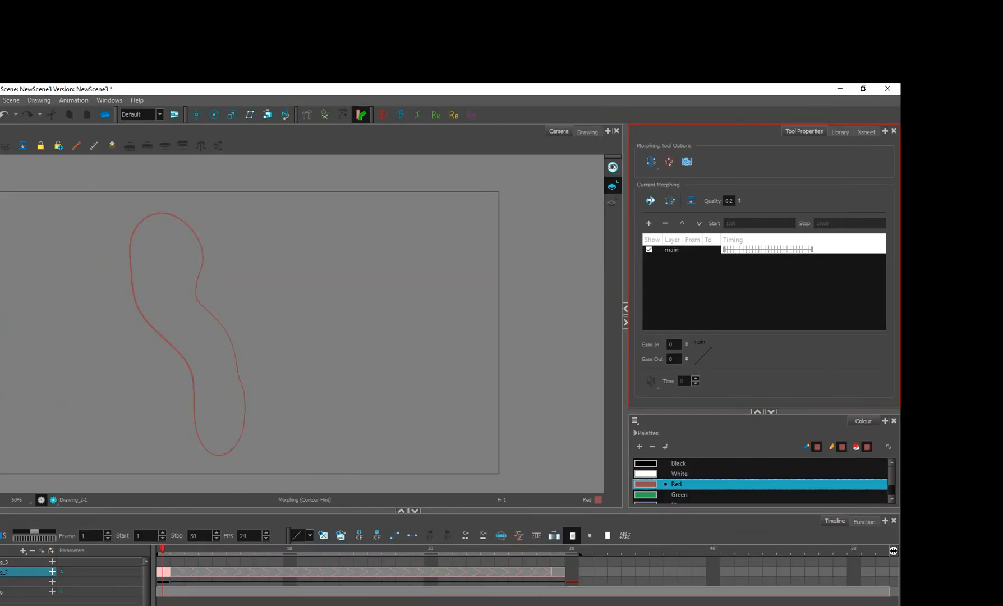
Set the morphing hint type to Pencil Hint and place matching hints at the outlines' lower tips on frames 1 and 29
left_click(635, 166)
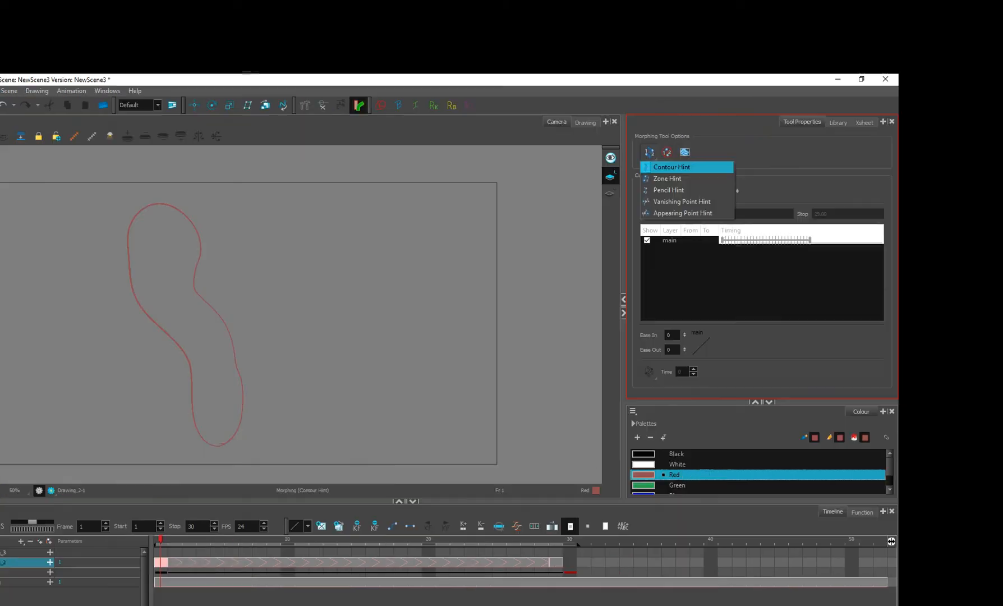
left_click(672, 167)
left_click(649, 153)
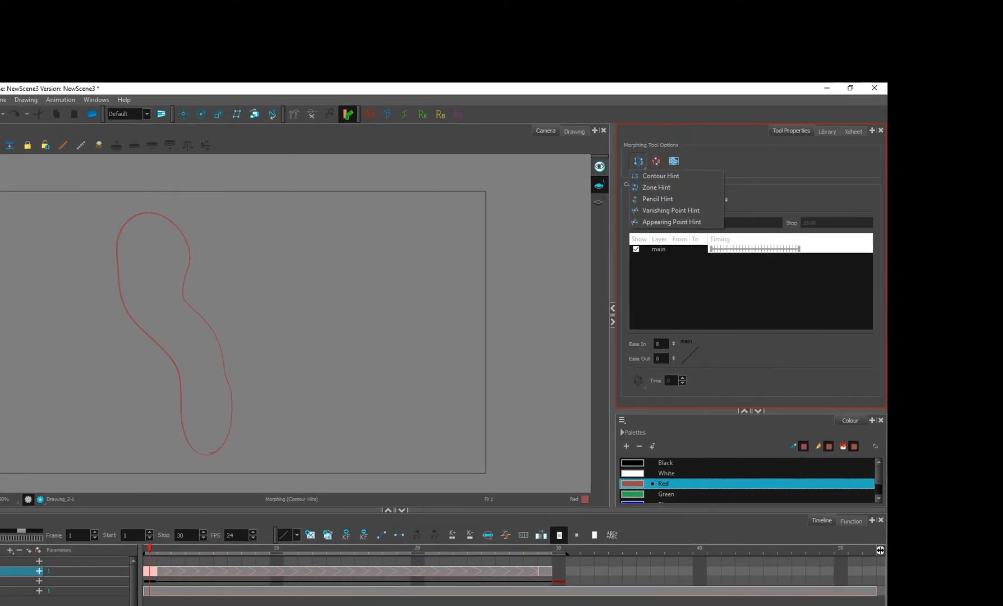
left_click(635, 162)
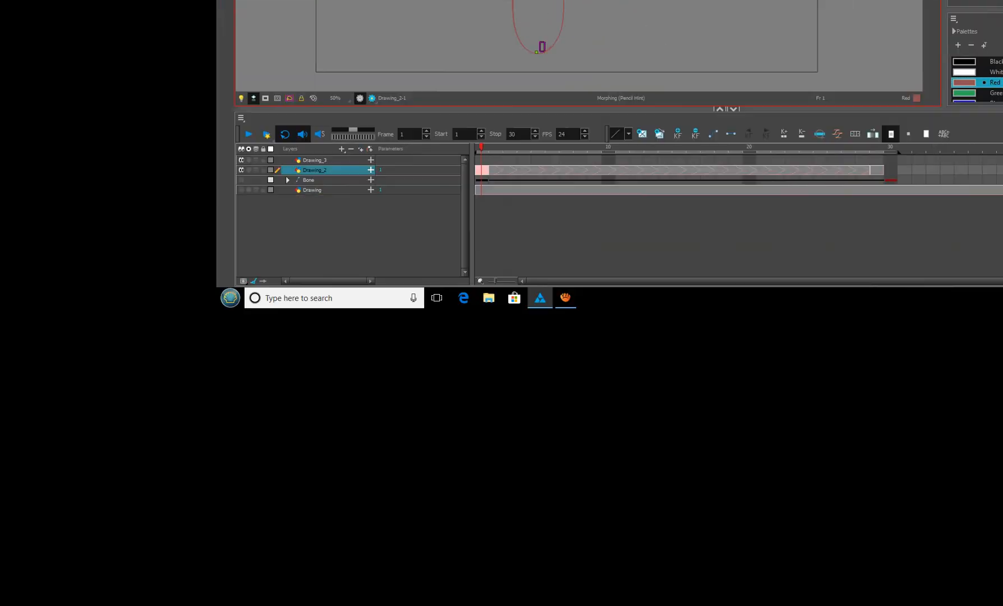
left_click(981, 274)
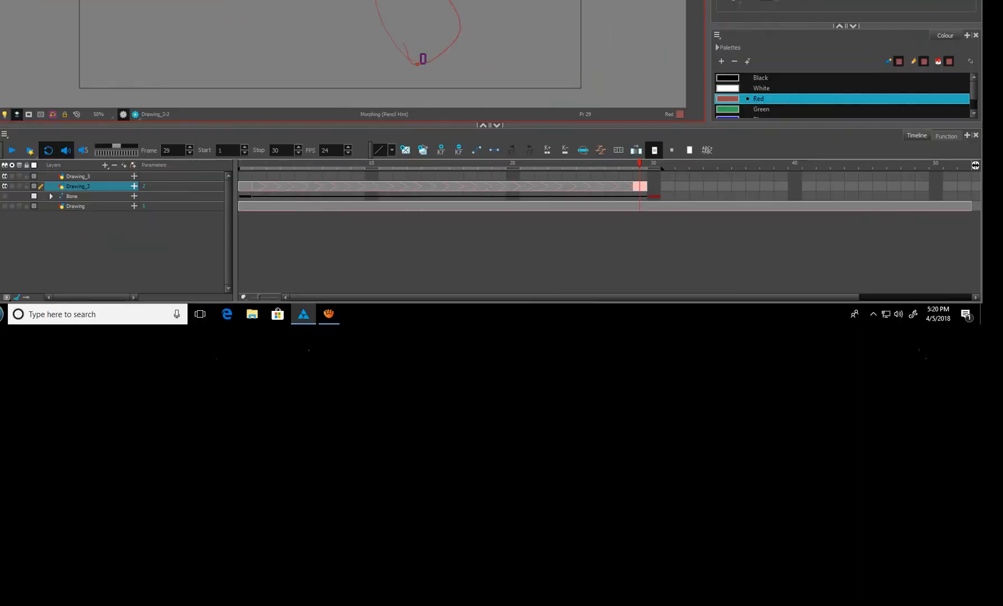
Add another empty drawing layer directly above Drawing_2 and scrub repeatedly through frames 1 to 29 to examine the hinted morph
left_click_drag(639, 164, 400, 163)
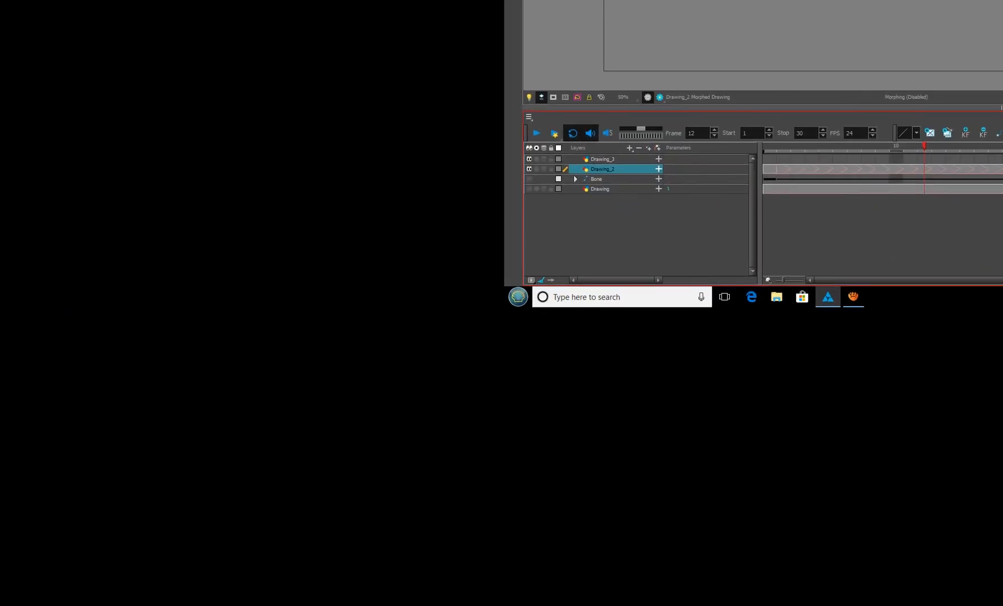
left_click(574, 149)
left_click(943, 29)
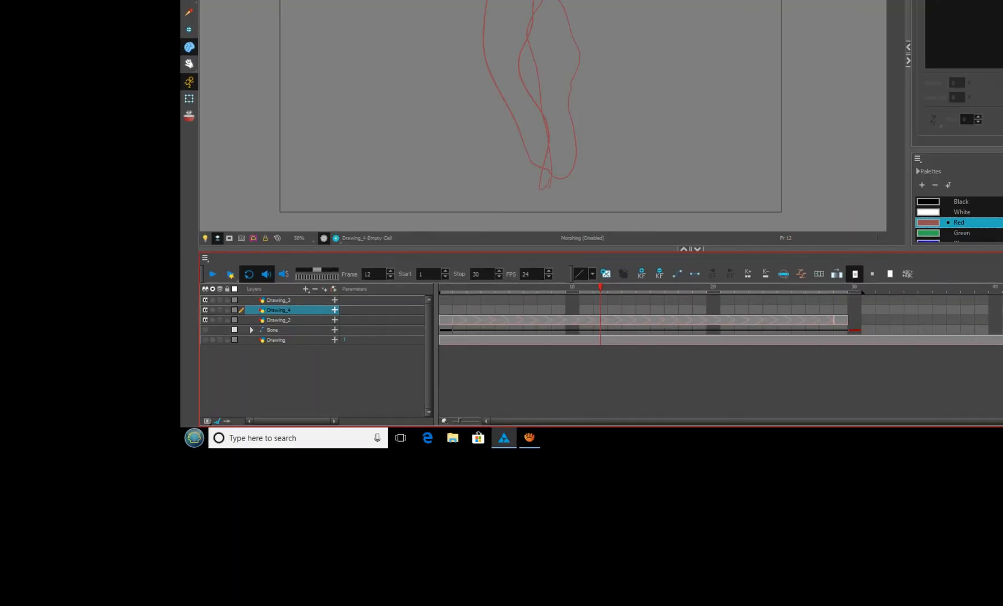
left_click_drag(641, 164, 528, 164)
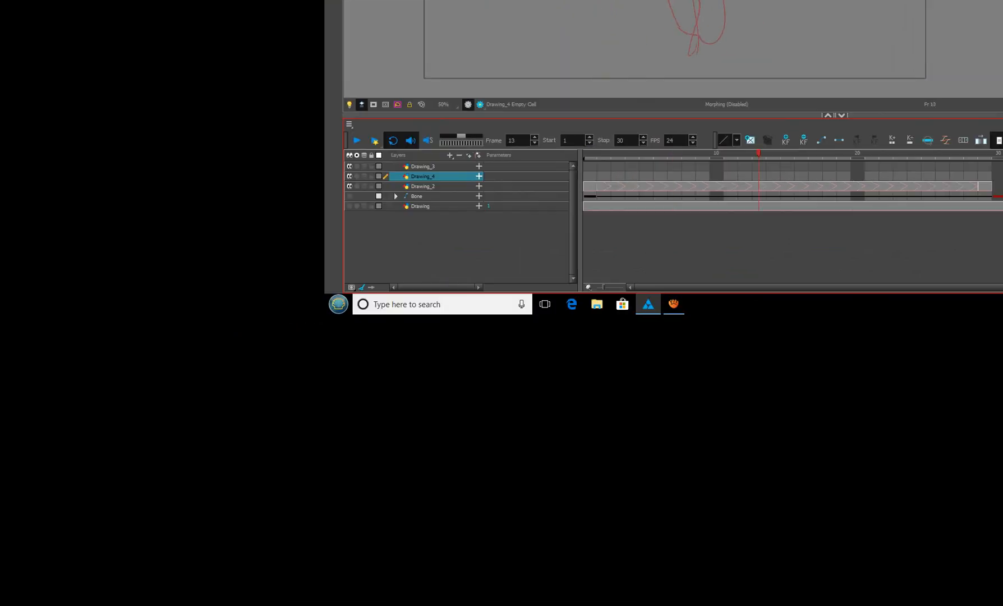
mouse_move(759, 153)
left_mouse_down()
mouse_move(983, 153)
mouse_move(688, 153)
mouse_move(956, 153)
left_mouse_up()
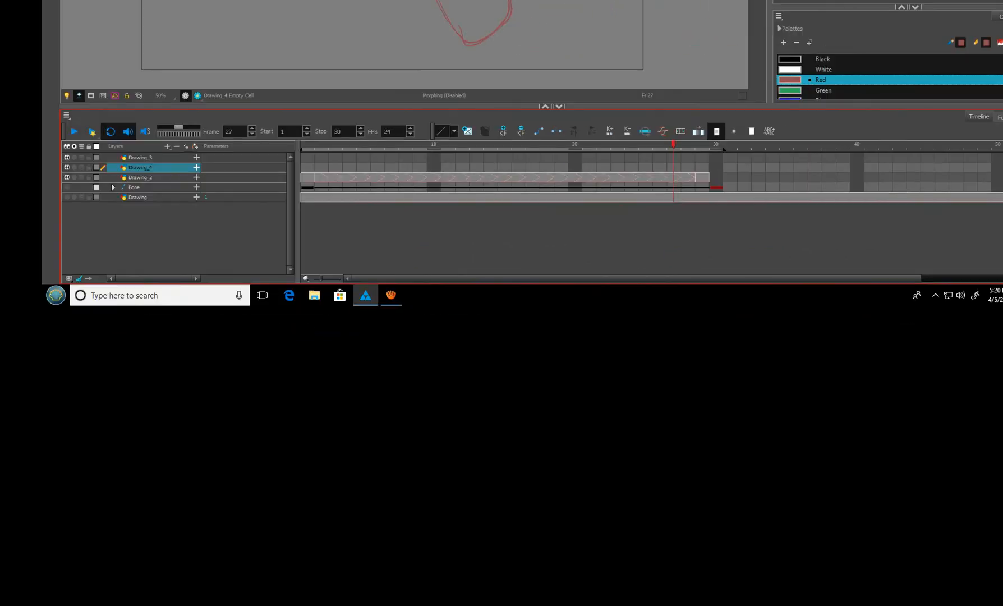
left_click_drag(674, 145, 307, 145)
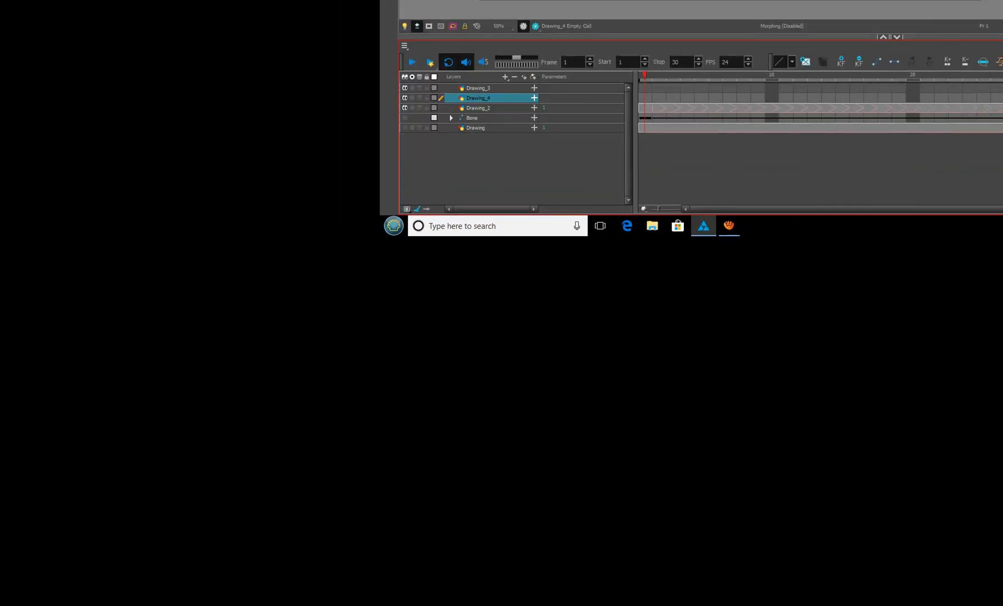
left_click_drag(644, 74, 997, 74)
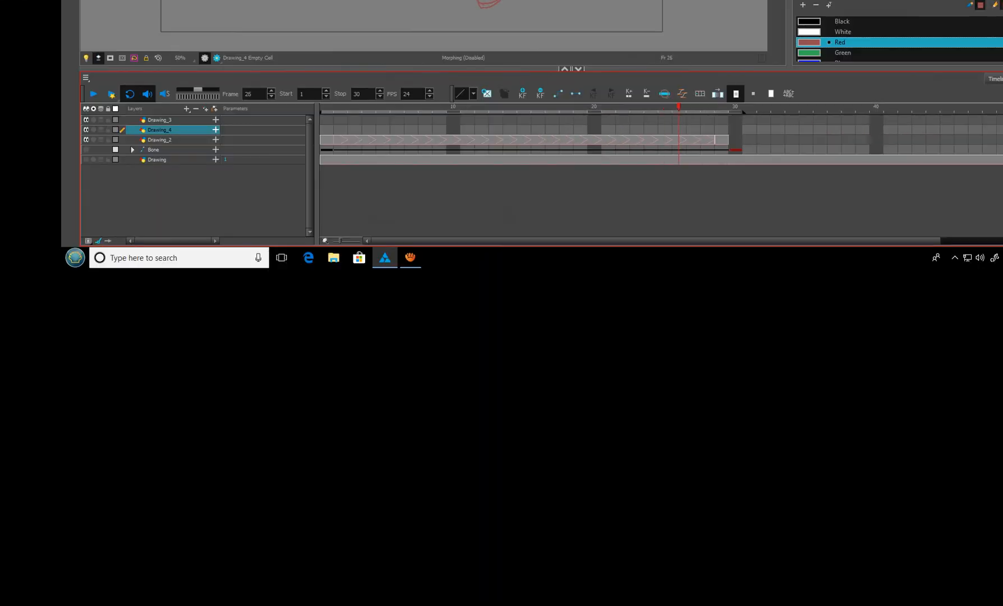
left_click_drag(679, 106, 425, 106)
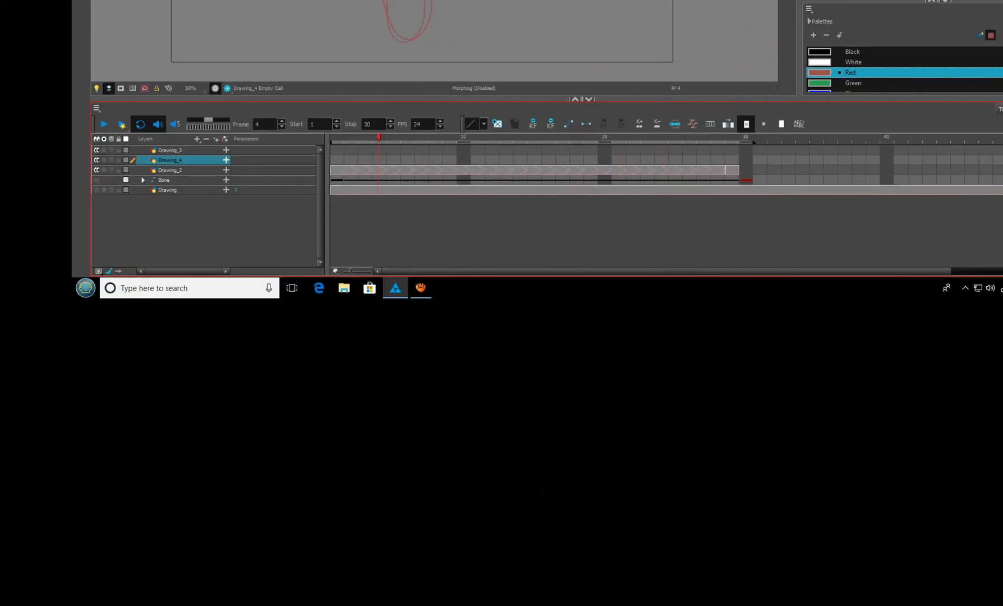
left_click_drag(685, 157, 587, 157)
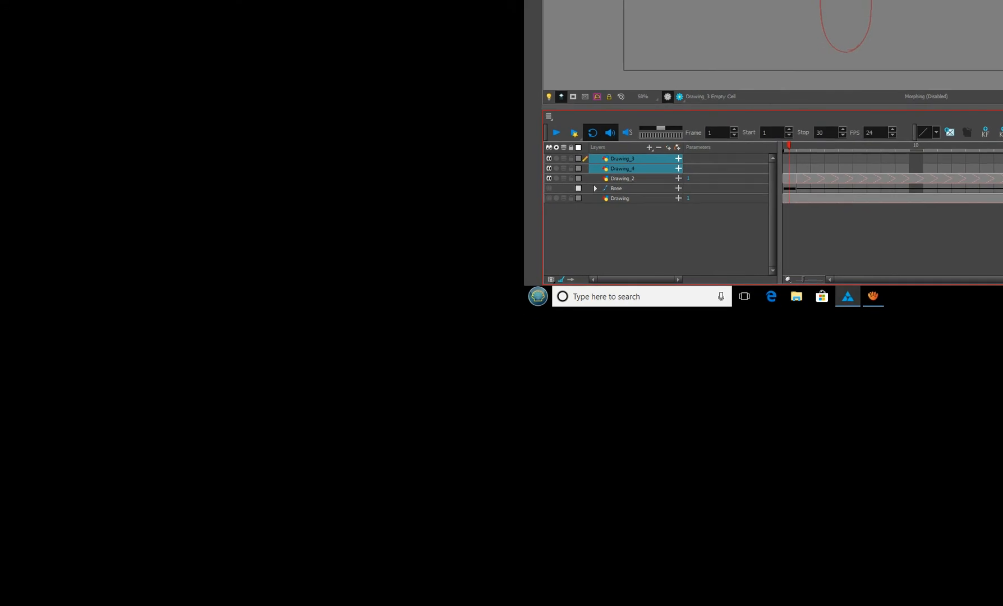
Delete the empty Drawing_3 and Drawing_4 layers and dismiss the new drawing layer dialog
right_click(633, 175)
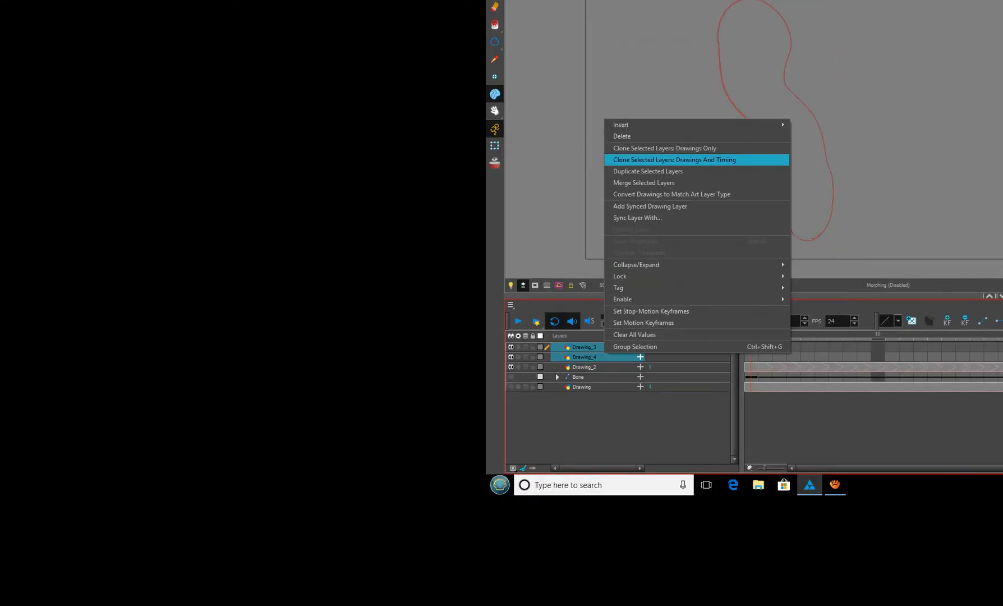
left_click(624, 136)
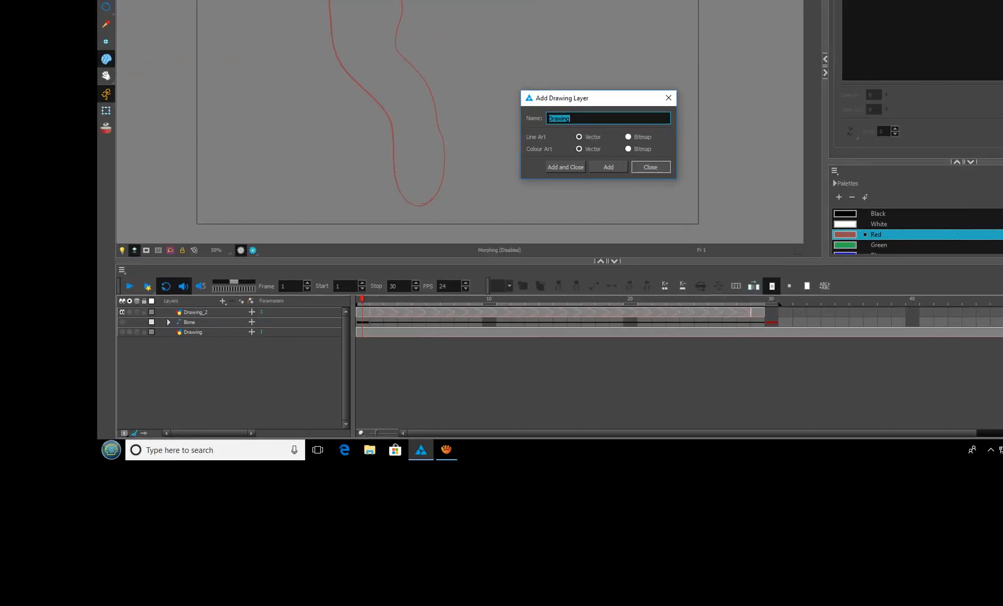
left_click(840, 107)
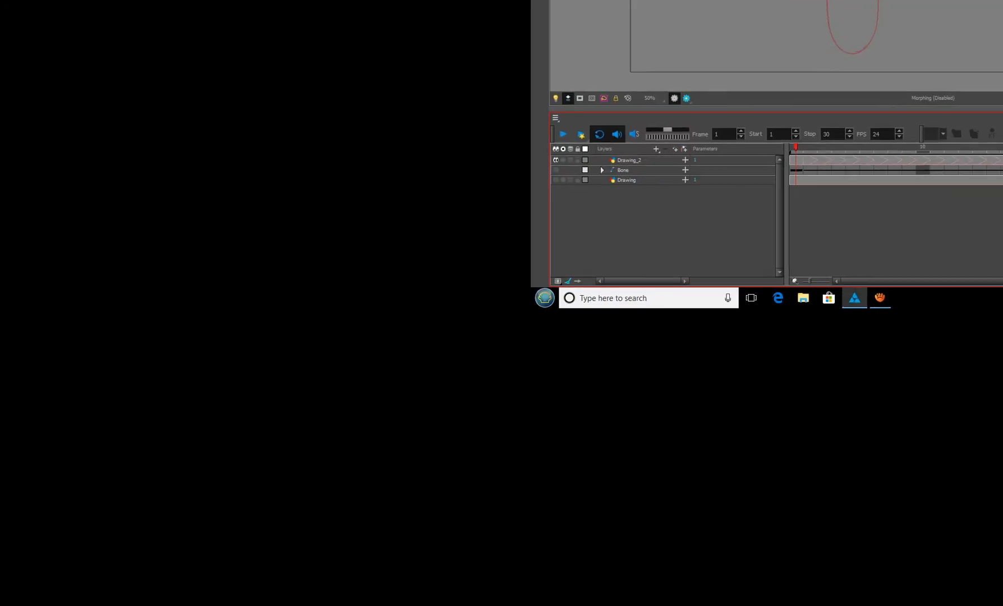
Delete the Drawing_2 layer with the hinted morph and add a fresh, empty vector drawing layer in its place
right_click(648, 159)
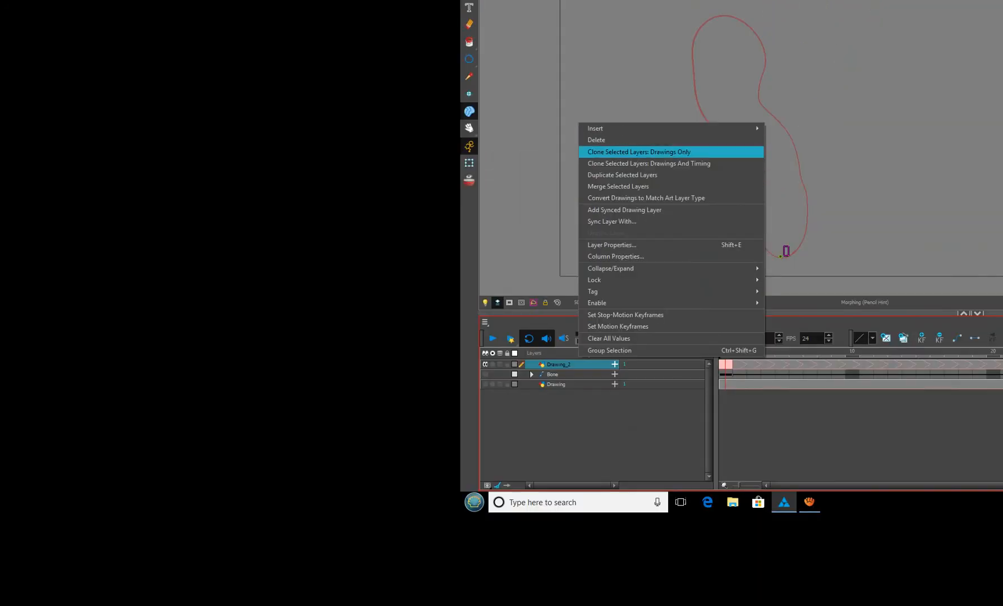
left_click(634, 138)
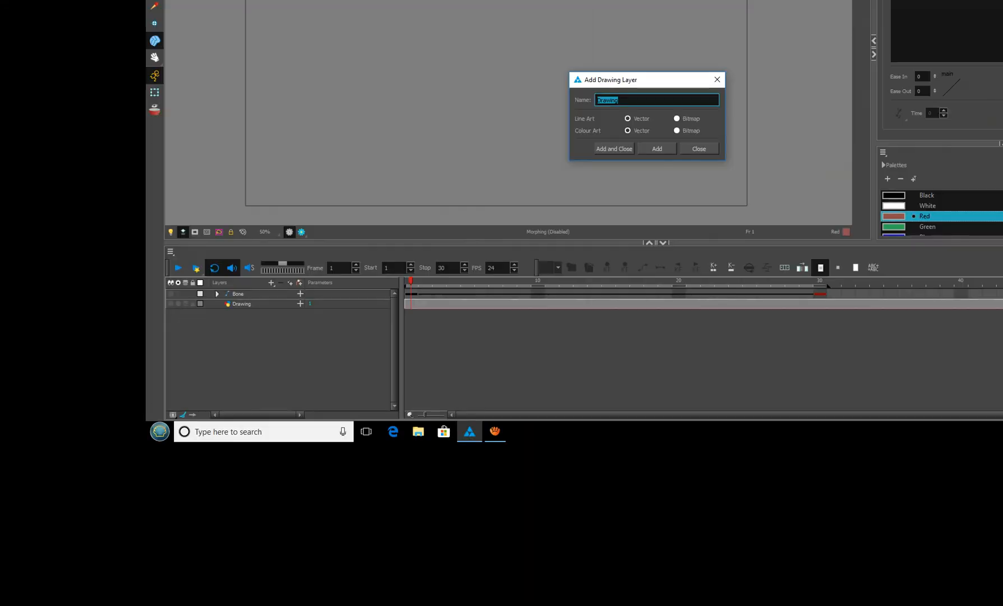
left_click(960, 19)
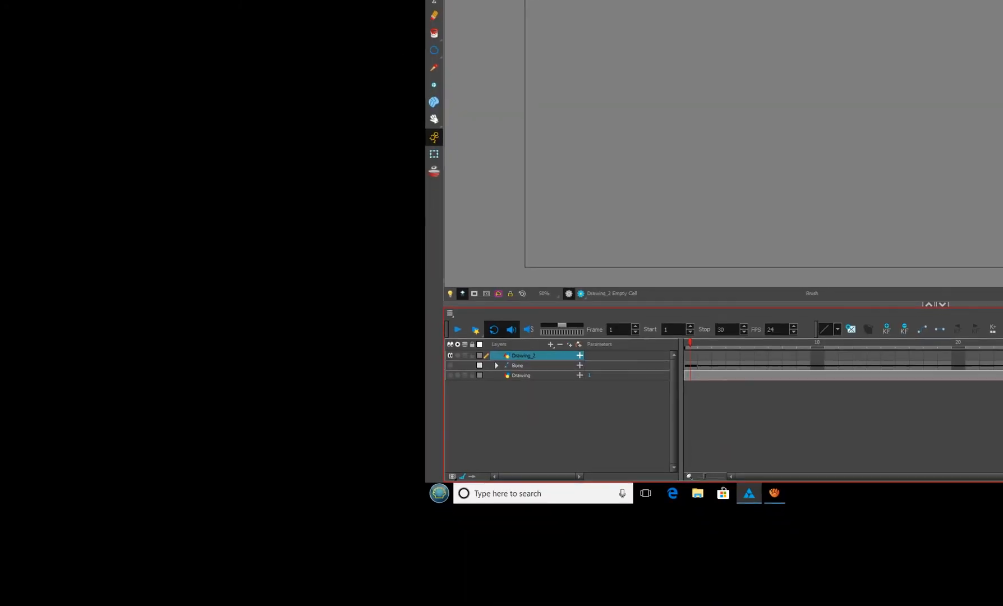
left_click_drag(841, 362, 834, 266)
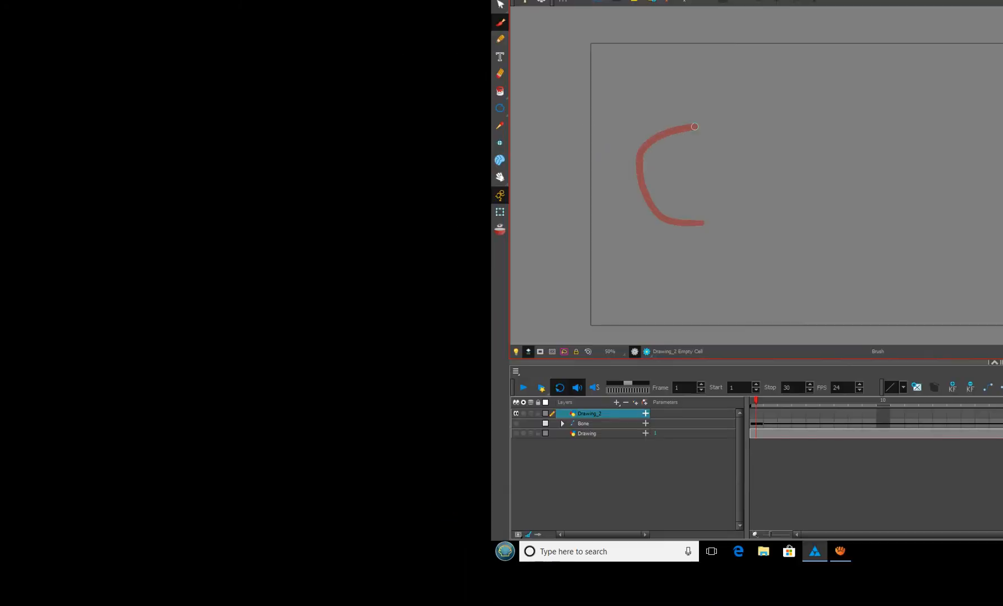
mouse_move(694, 127)
left_mouse_down()
mouse_move(759, 220)
mouse_move(708, 225)
left_mouse_up()
key("ctrl+z")
mouse_move(622, 154)
left_mouse_down()
mouse_move(679, 133)
mouse_move(769, 147)
left_mouse_up()
key("ctrl+z")
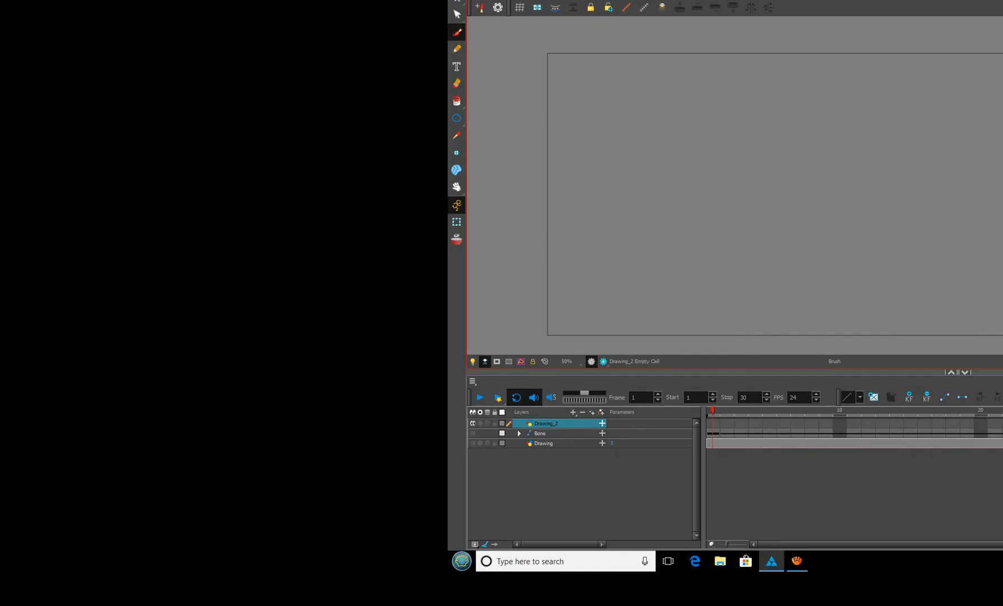
Paint a closed horizontal oval outline in red with the Brush on frame 1 of Drawing_2
mouse_move(476, 184)
left_mouse_down()
mouse_move(588, 193)
mouse_move(468, 204)
left_mouse_up()
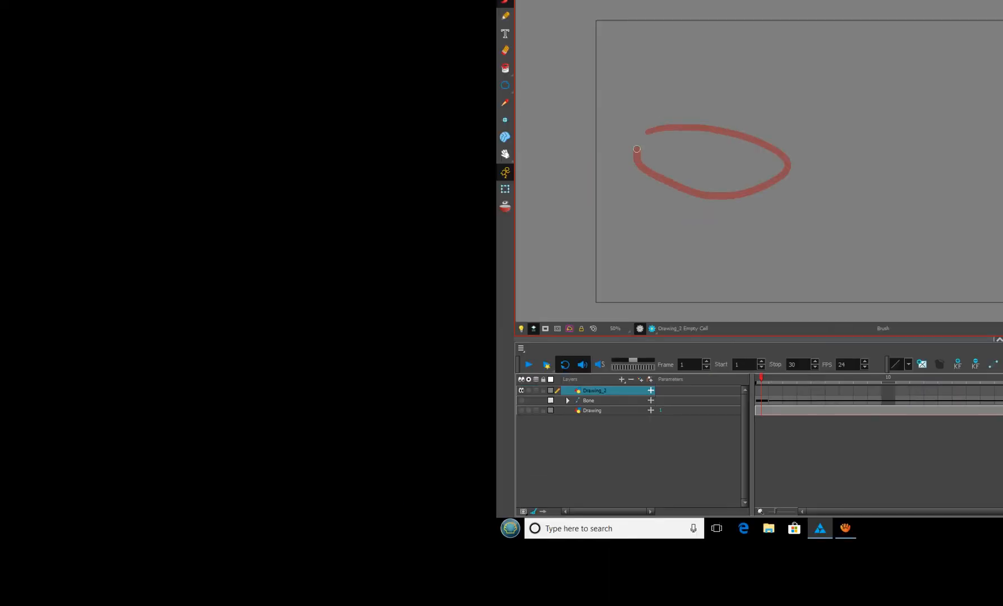
left_click_drag(637, 148, 646, 133)
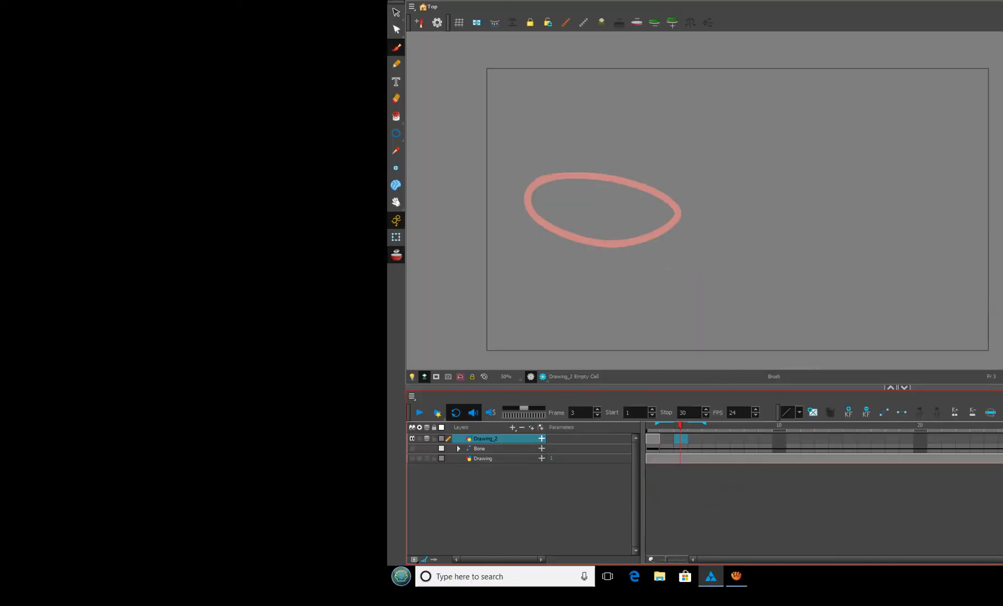
left_click_drag(834, 155, 862, 9)
left_click_drag(644, 166, 624, 304)
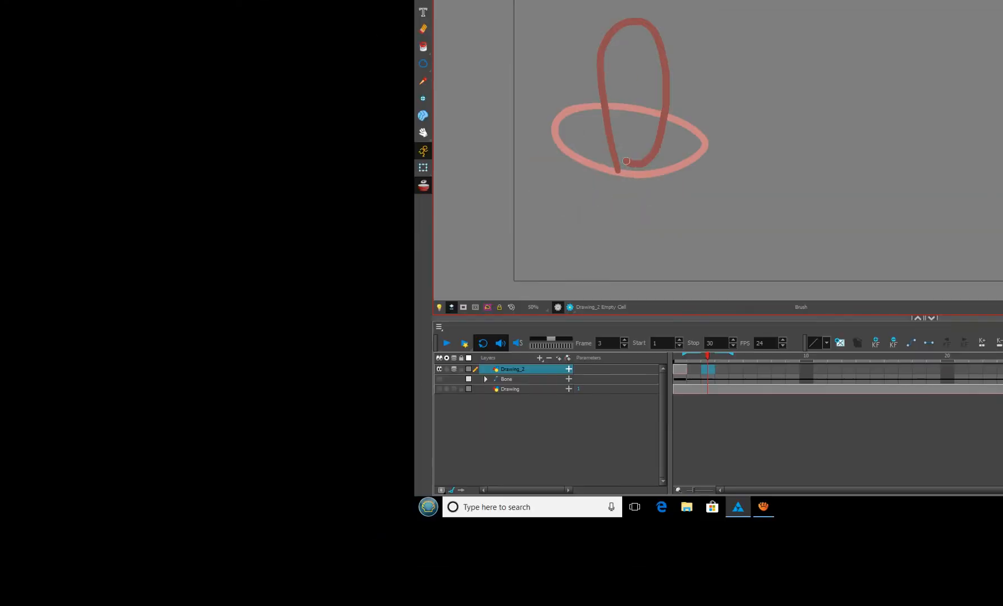
key("ctrl+z")
mouse_move(561, 284)
left_mouse_down()
mouse_move(596, 183)
mouse_move(589, 274)
left_mouse_up()
key("ctrl+z")
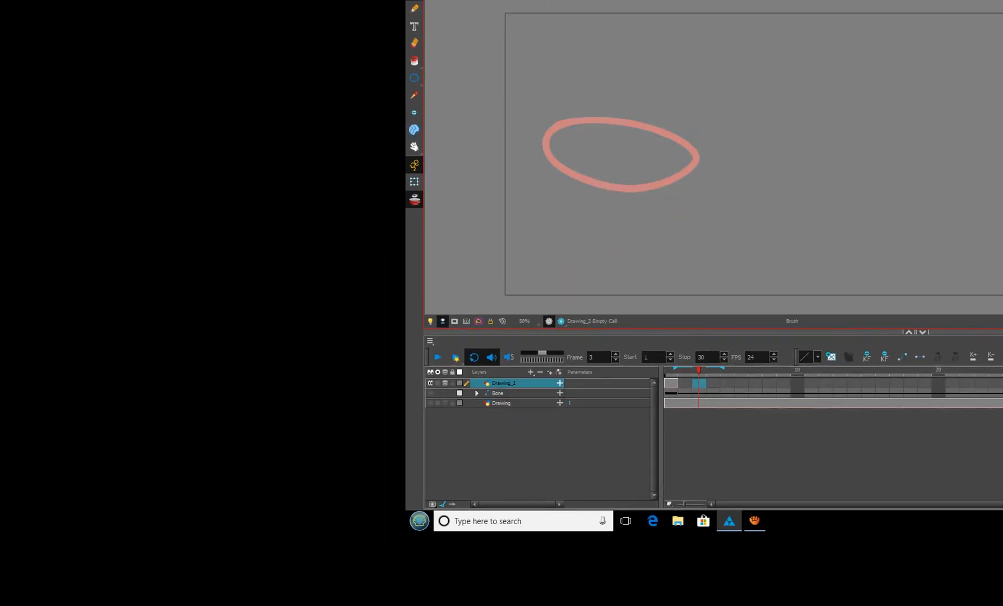
Paint a closed, tilted bean-shaped outline on frame 3 of Drawing_2 and move it to the right of the onion-skinned oval
mouse_move(641, 162)
left_mouse_down()
mouse_move(637, 131)
mouse_move(695, 160)
mouse_move(637, 162)
left_mouse_up()
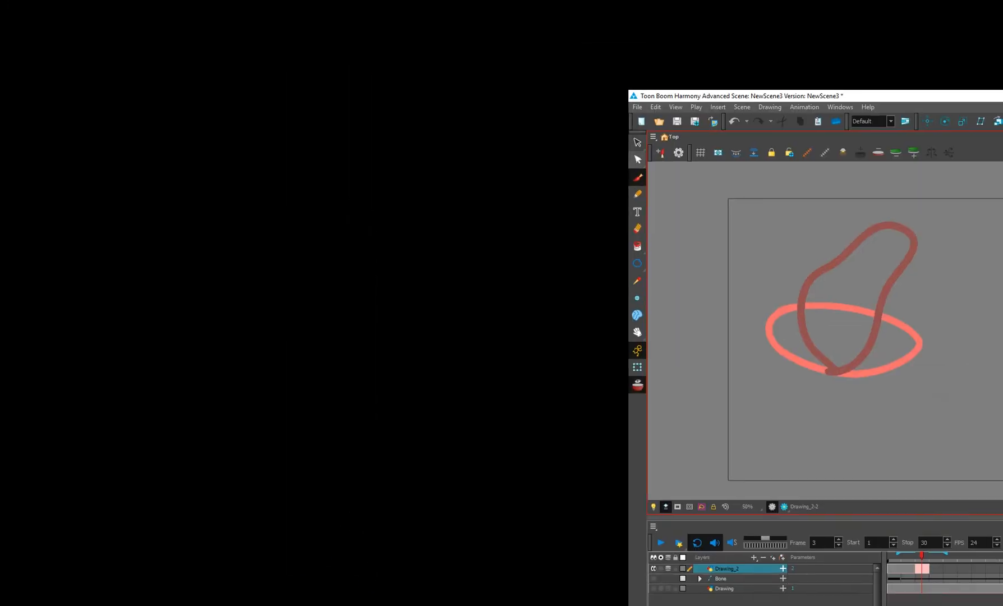
left_click(638, 165)
mouse_move(912, 216)
left_mouse_down()
mouse_move(842, 215)
mouse_move(948, 250)
mouse_move(906, 212)
left_mouse_up()
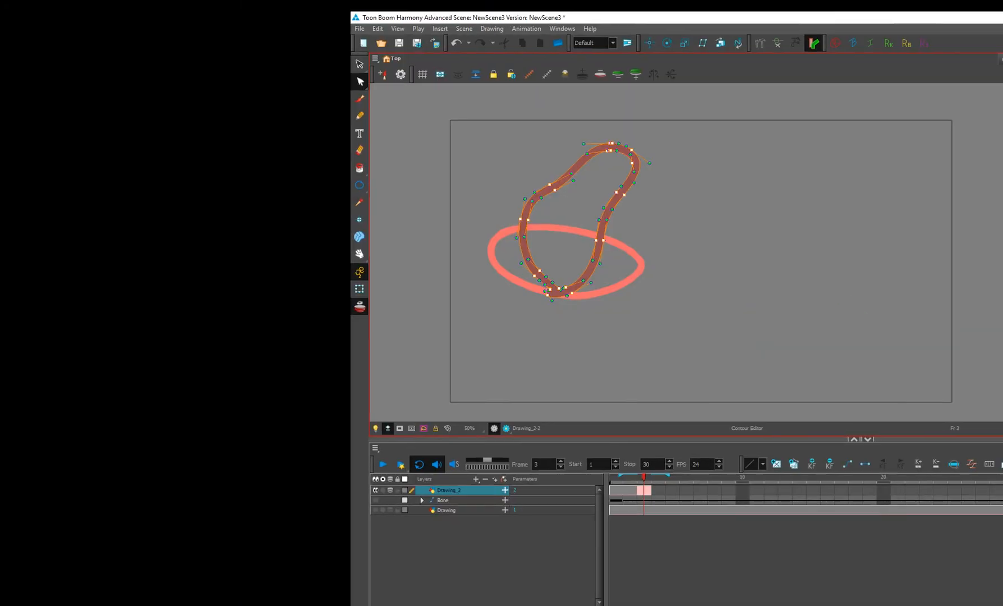
key("alt+s")
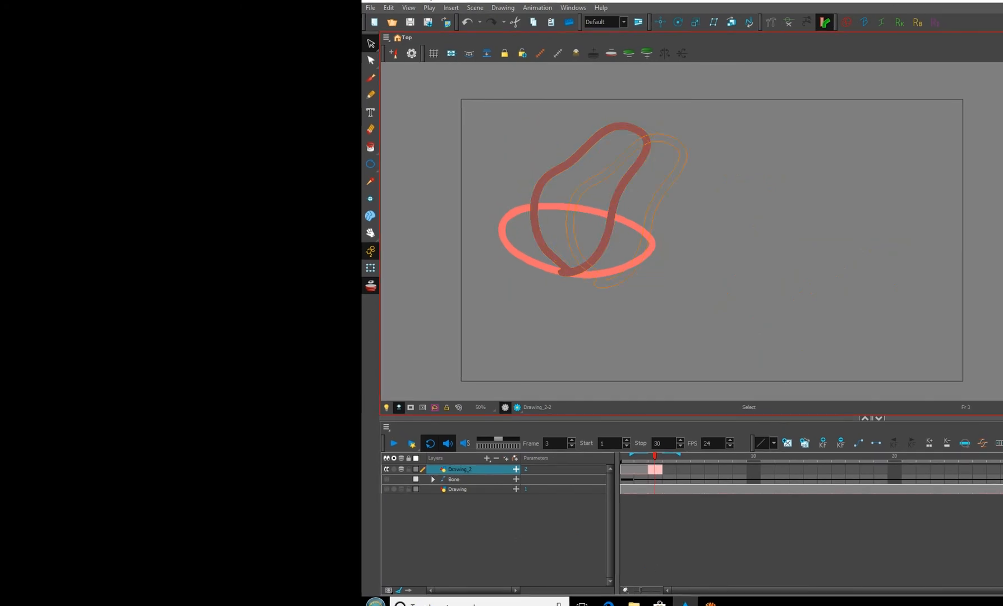
left_click_drag(676, 165, 903, 164)
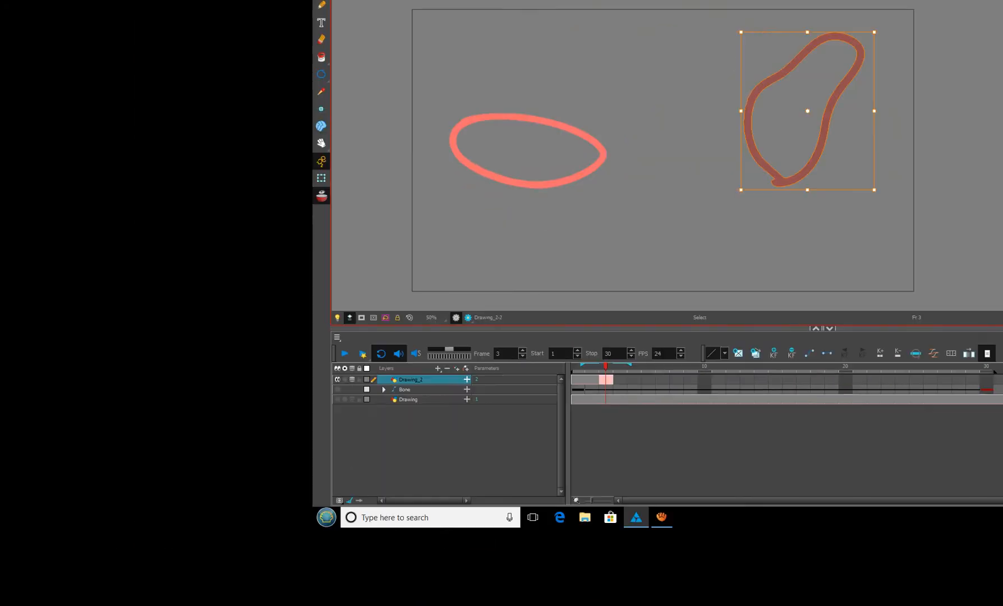
key("Escape")
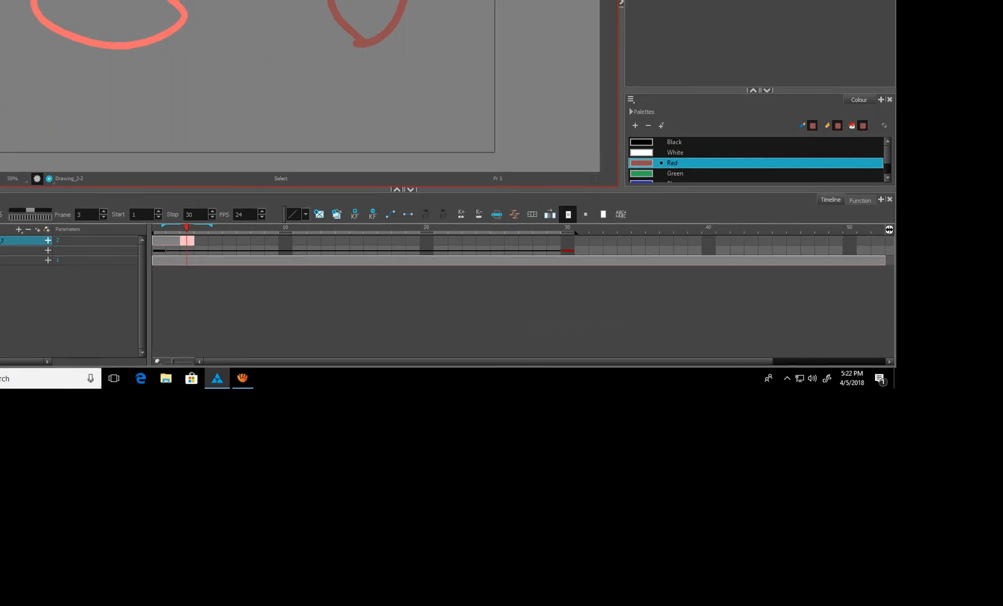
Change the Red palette swatch to dark blue in the Colour Picker
double_click(648, 158)
left_click(637, 165)
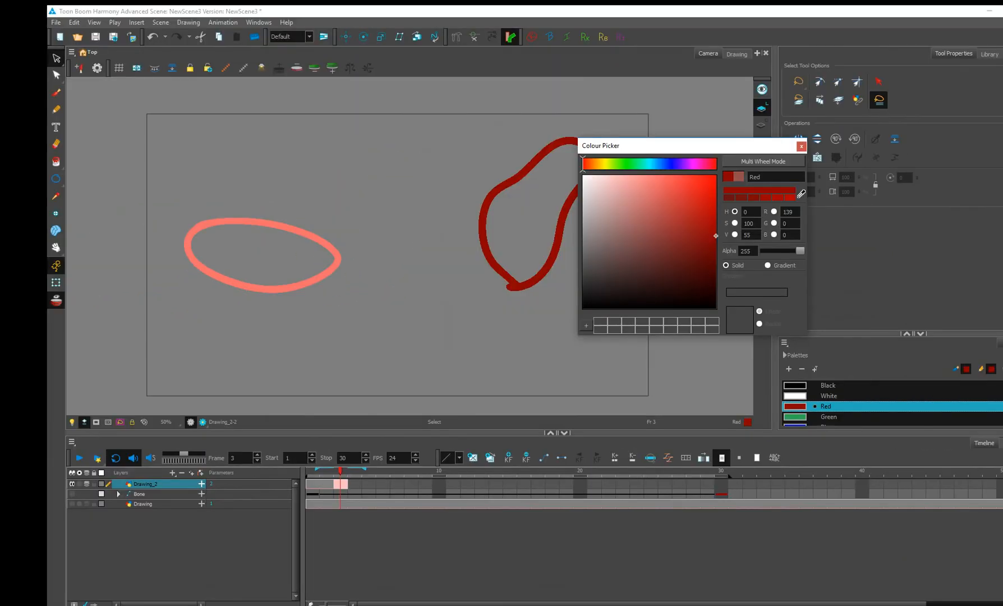
left_click_drag(583, 164, 672, 164)
left_click(801, 147)
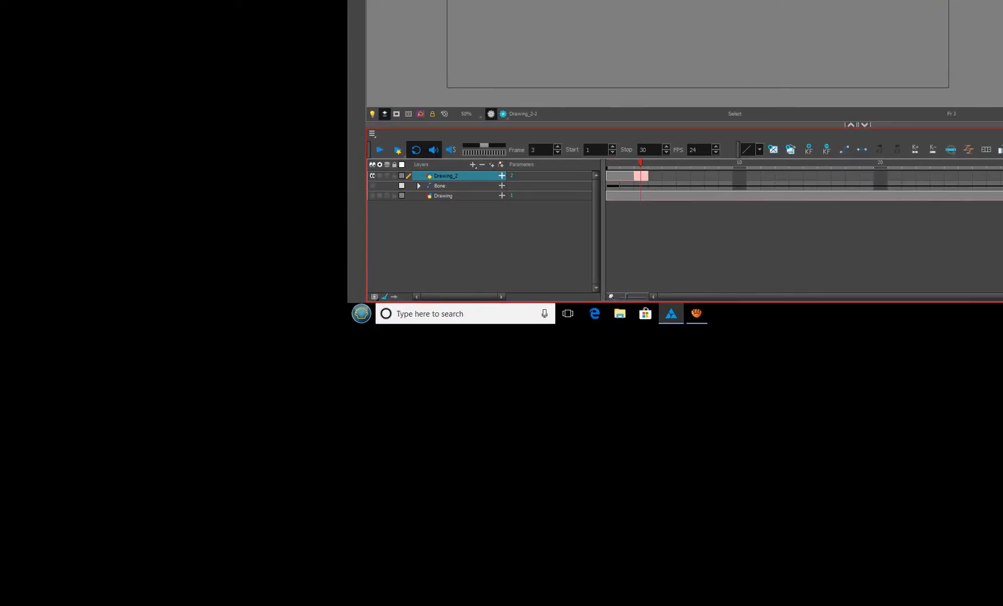
Create an empty drawing on frame 2 of Drawing_2, between the oval and the bean-shaped outline
left_click(627, 176)
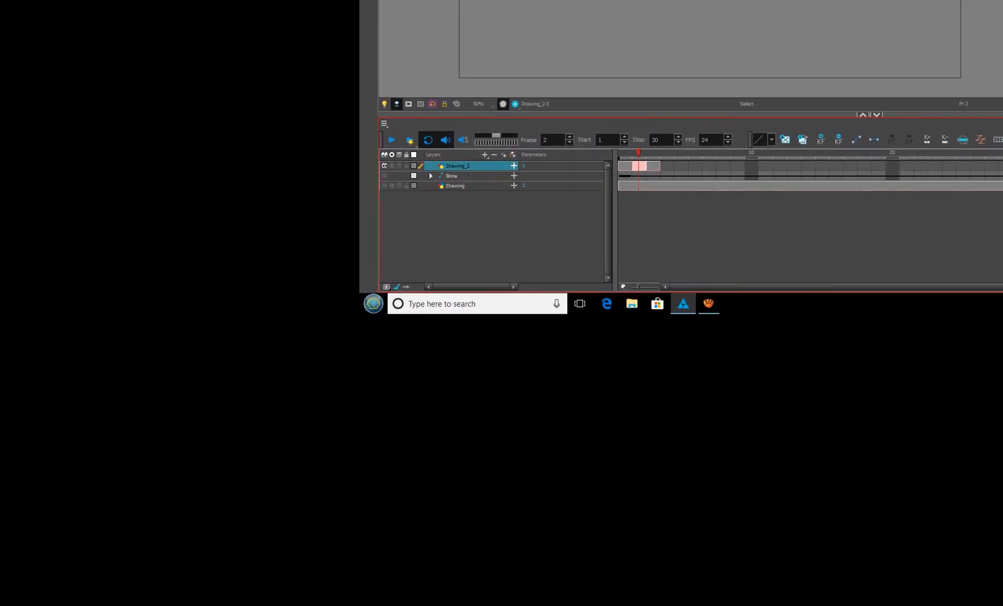
key("bracketright")
key("bracketright")
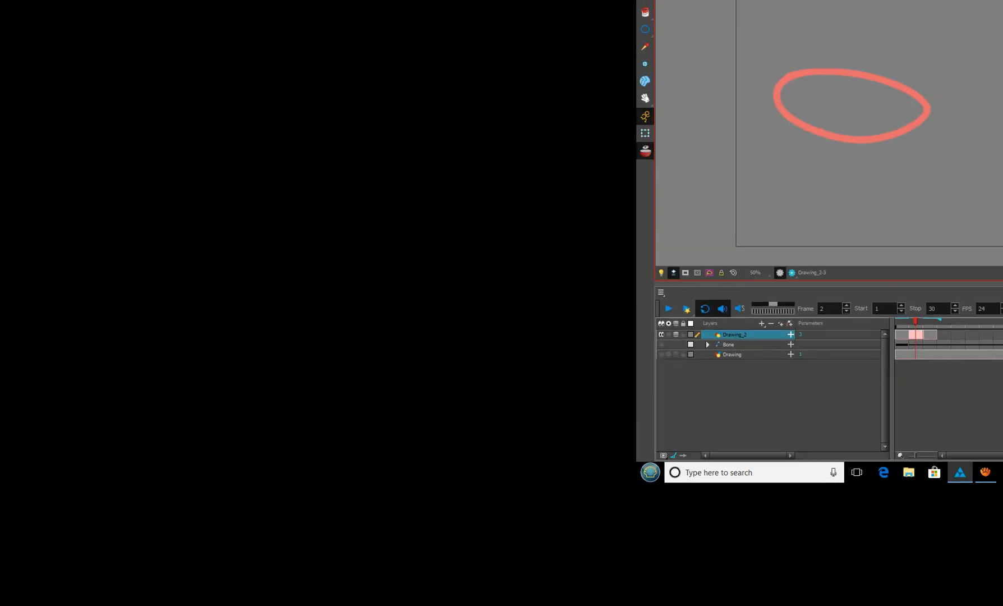
left_click(302, 224)
left_click(742, 283)
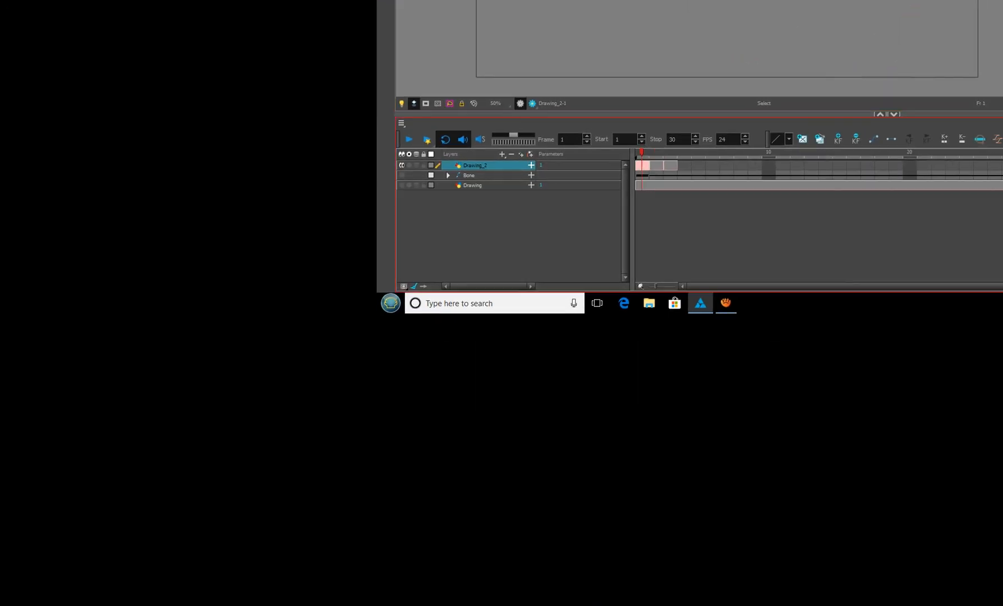
left_click(771, 283)
Show the Xsheet at frame 2 and hide its Annotation column
left_click(633, 160)
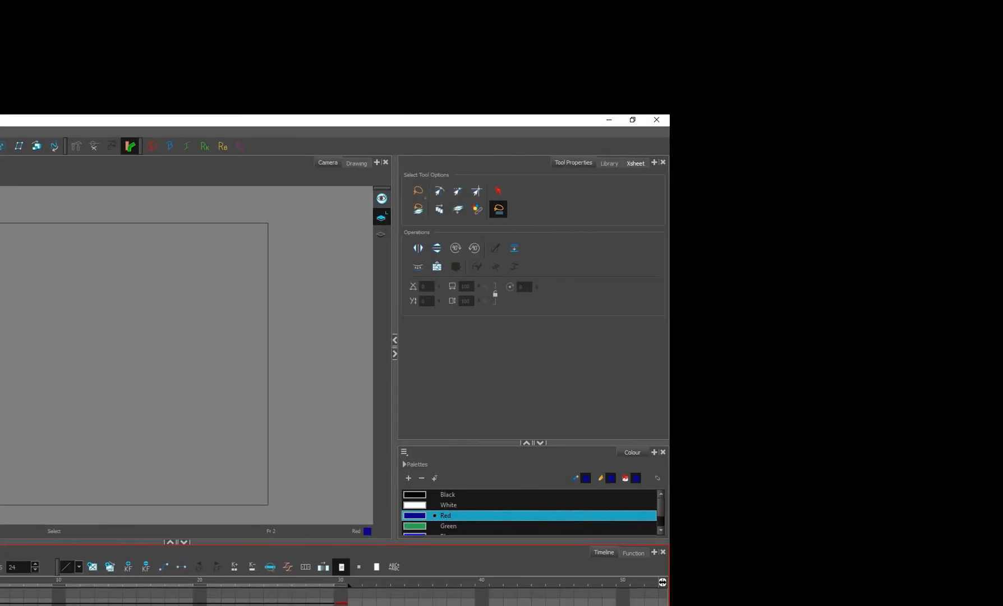
left_click(636, 162)
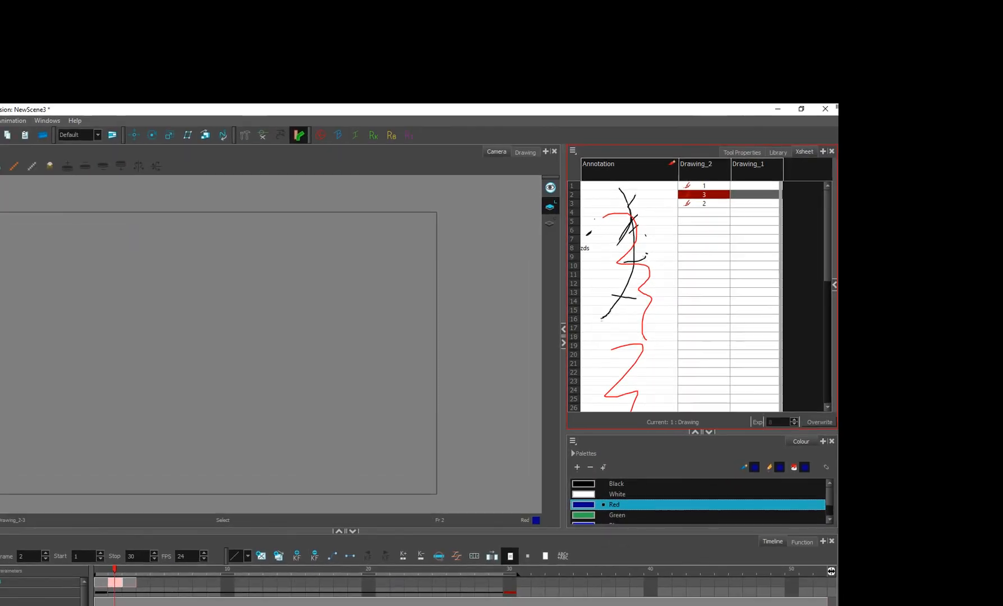
right_click(637, 171)
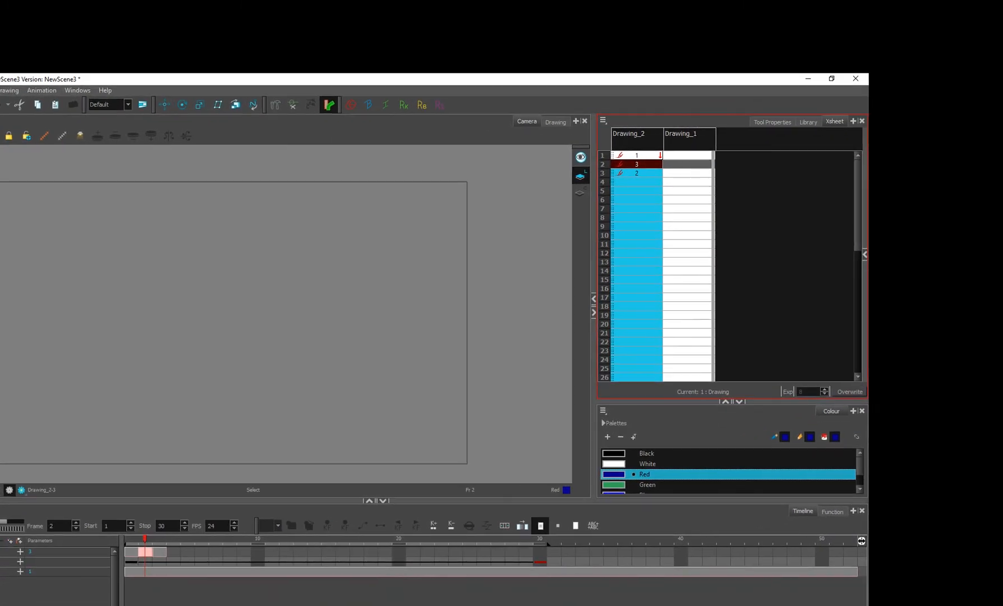
Send the empty frame 2 drawing from the Xsheet to the drawing desk
left_click(636, 163)
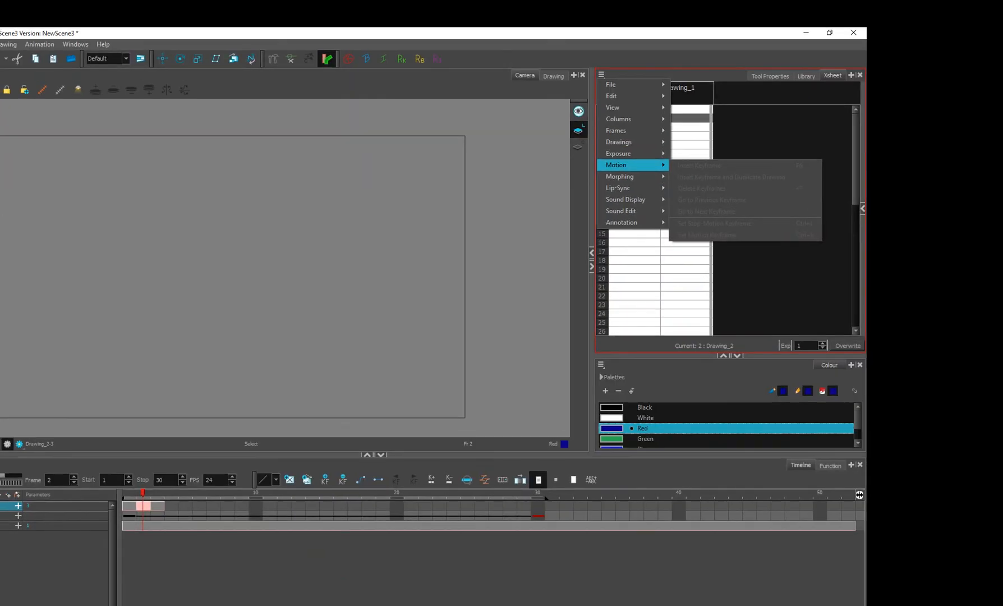
mouse_move(630, 152)
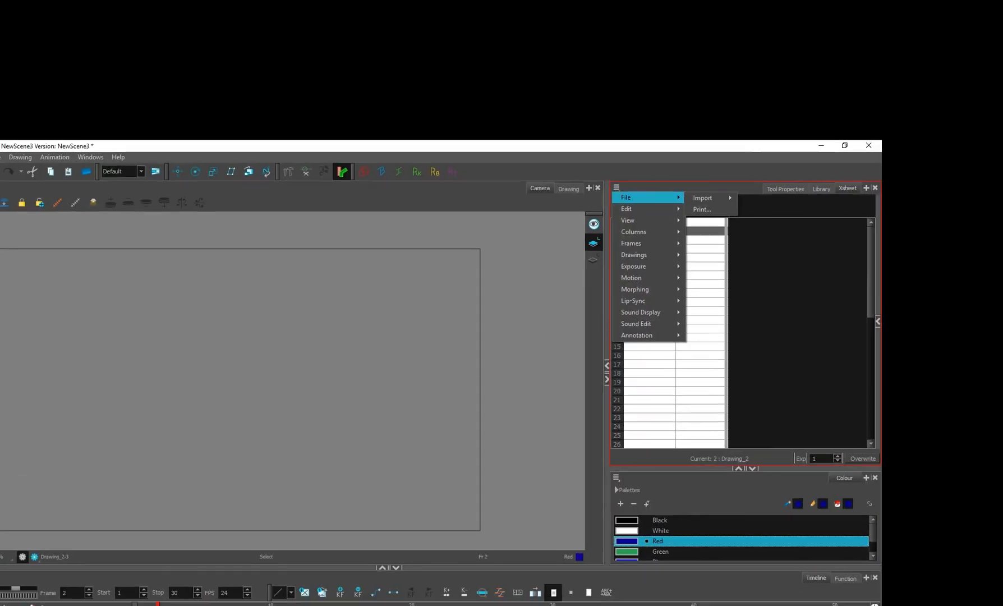
left_click(611, 128)
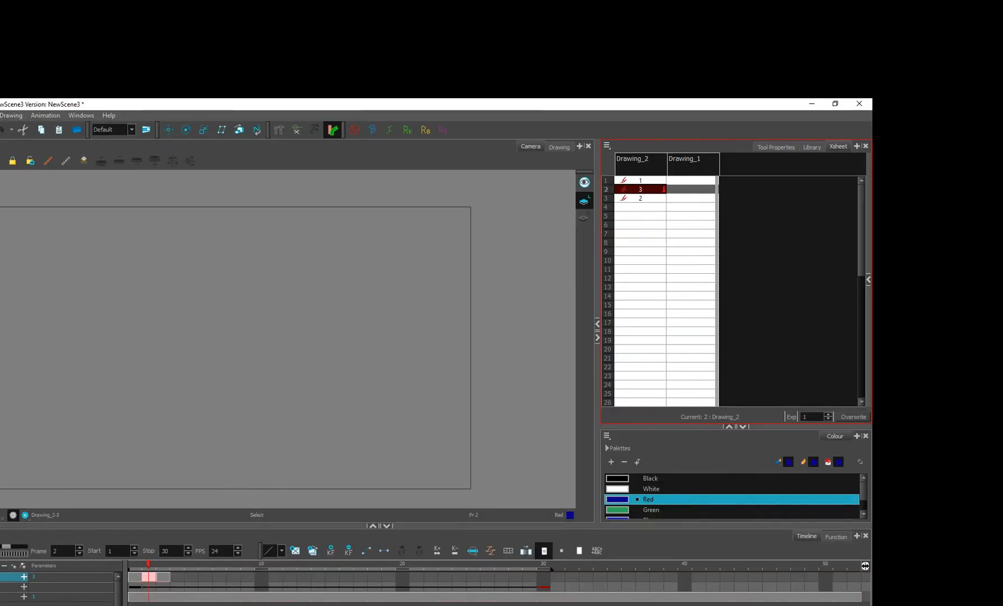
right_click(639, 163)
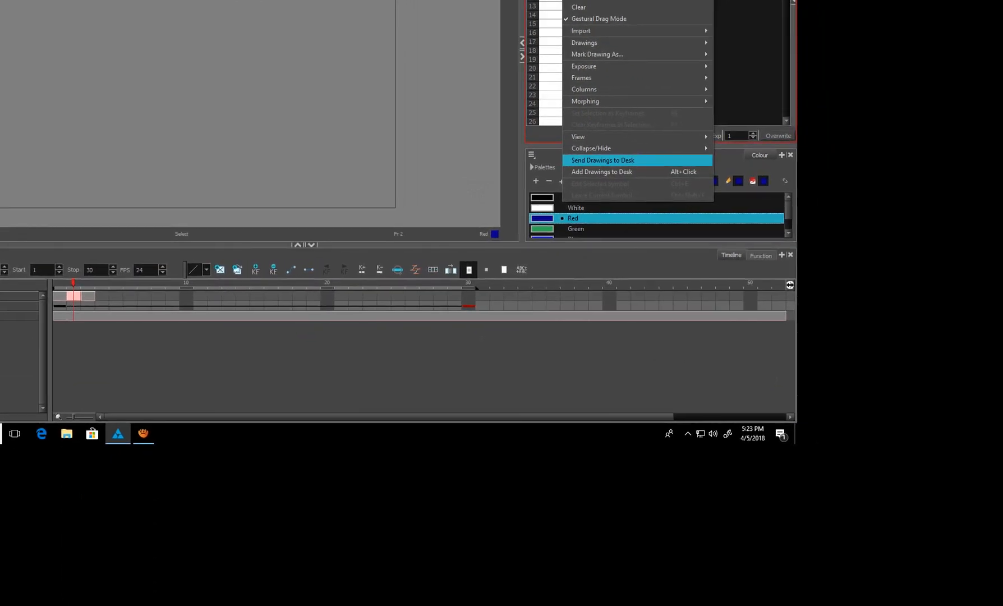
left_click(603, 160)
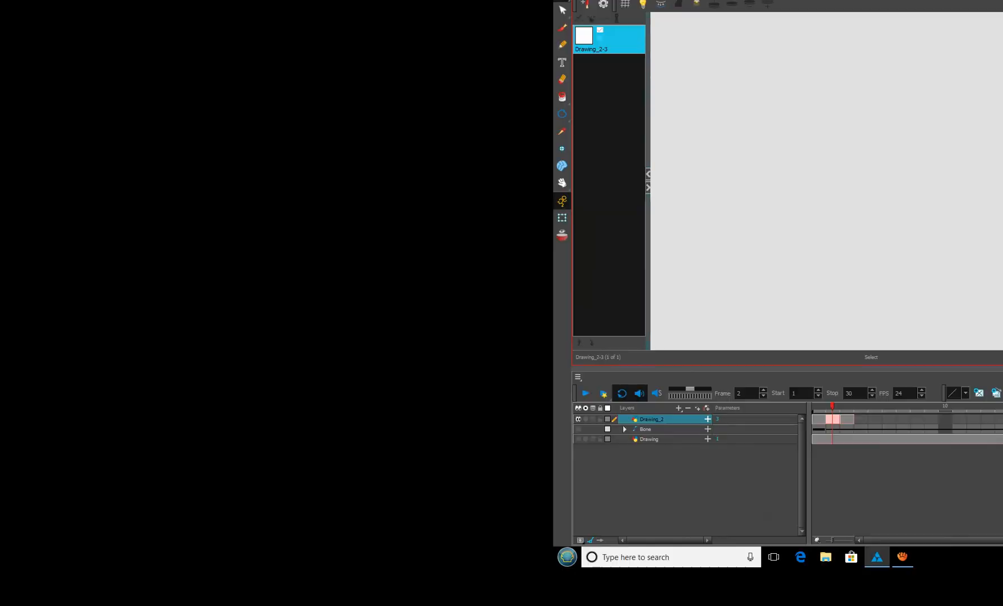
left_click(648, 173)
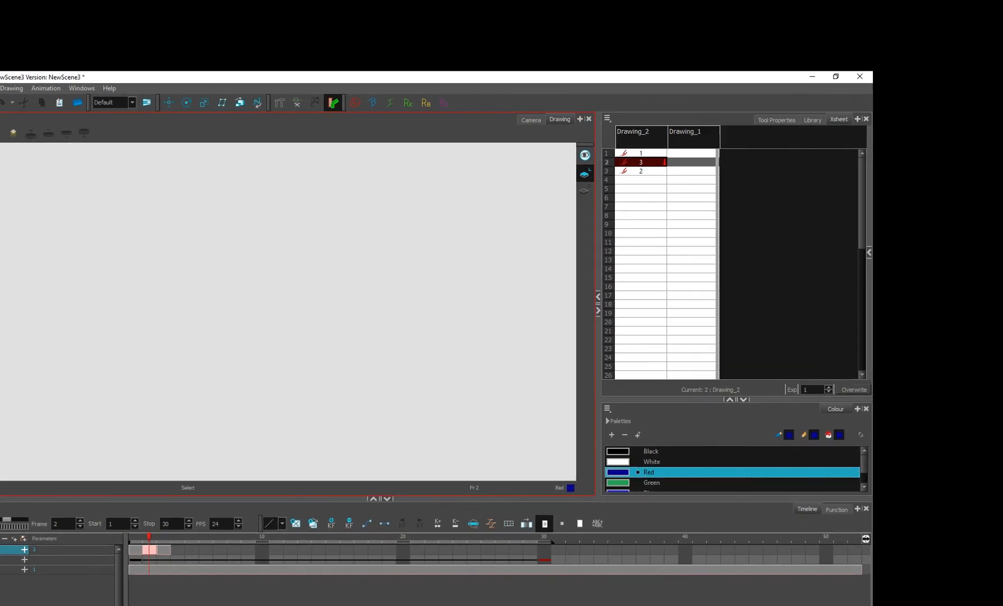
Send the frame 1 oval drawing from the Xsheet to the drawing desk
left_click(766, 129)
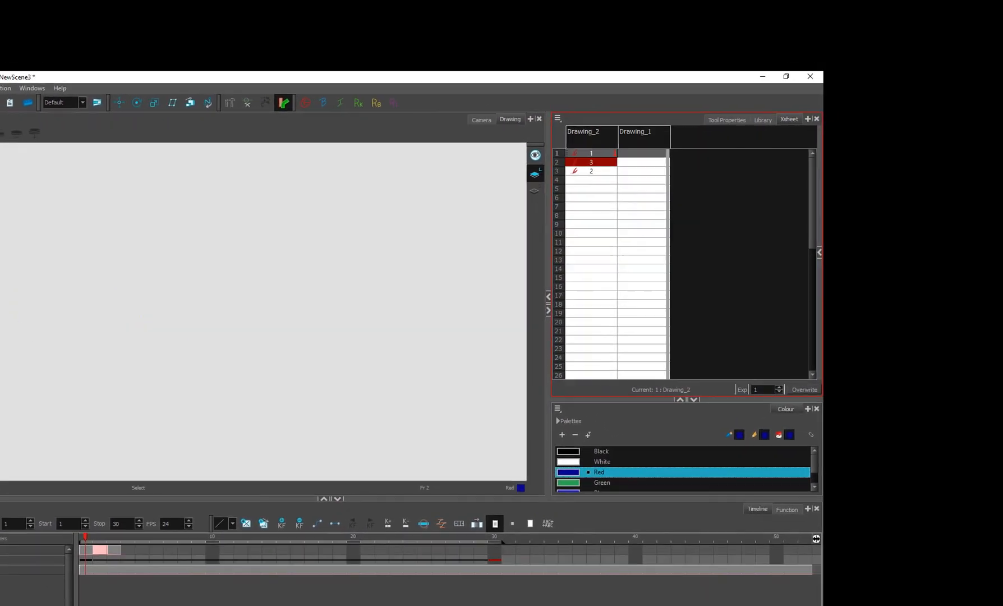
double_click(591, 153)
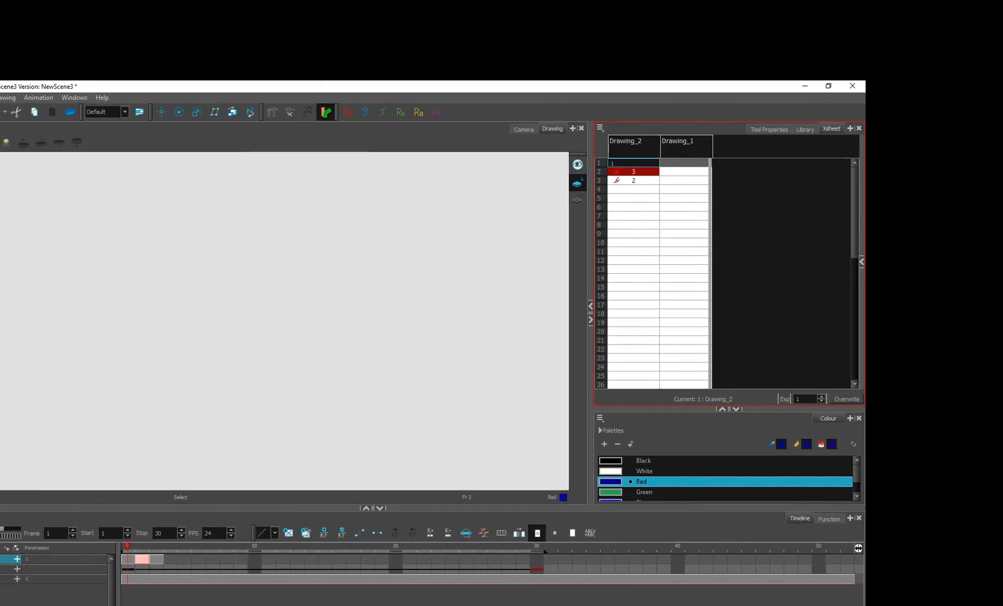
left_click(633, 146)
left_click(633, 162)
right_click(643, 163)
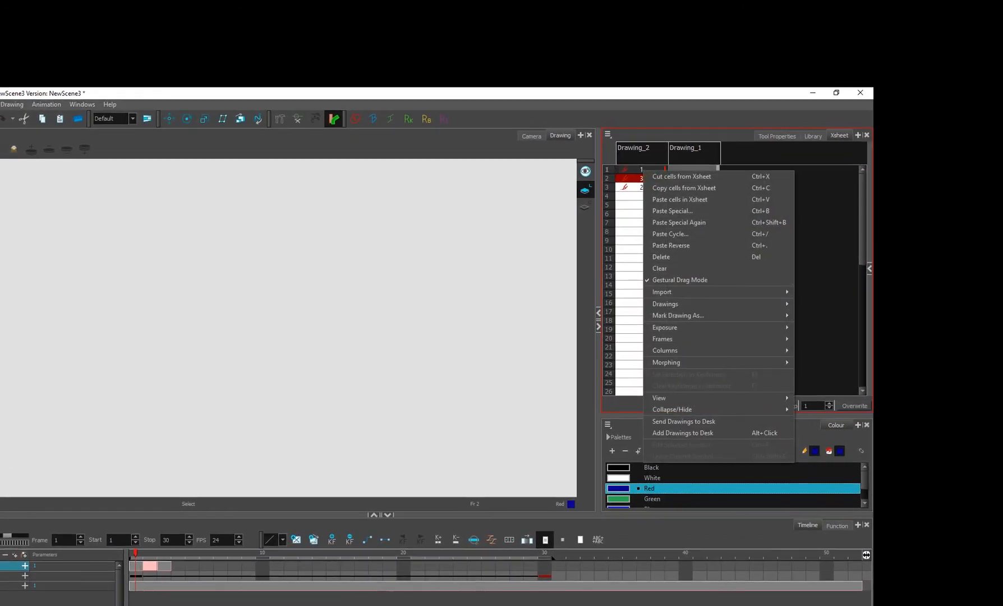
left_click(685, 416)
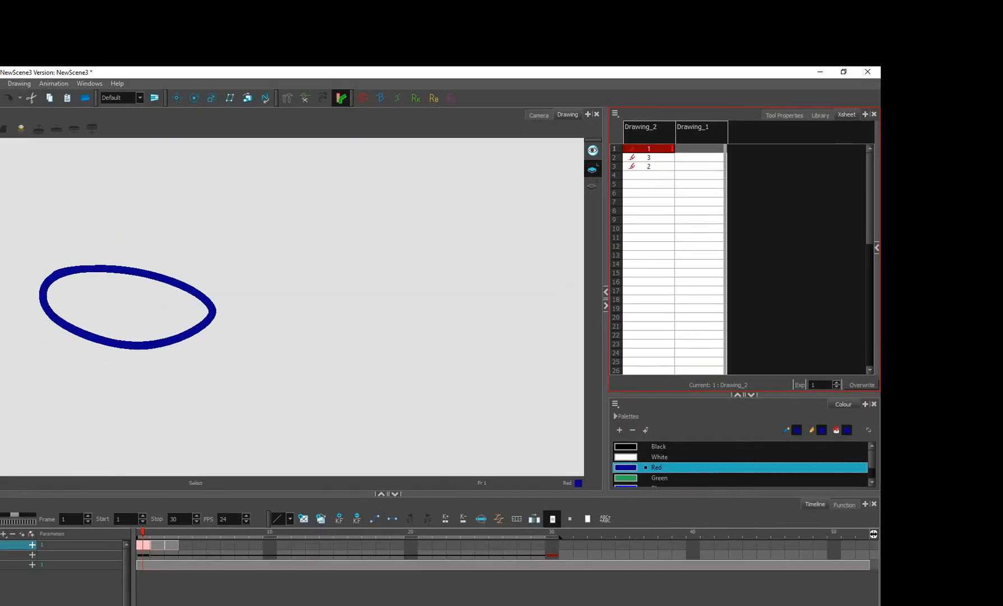
Add the bean-shaped drawing on frame 3 to the drawing desk alongside the oval
left_click_drag(652, 111, 651, 129)
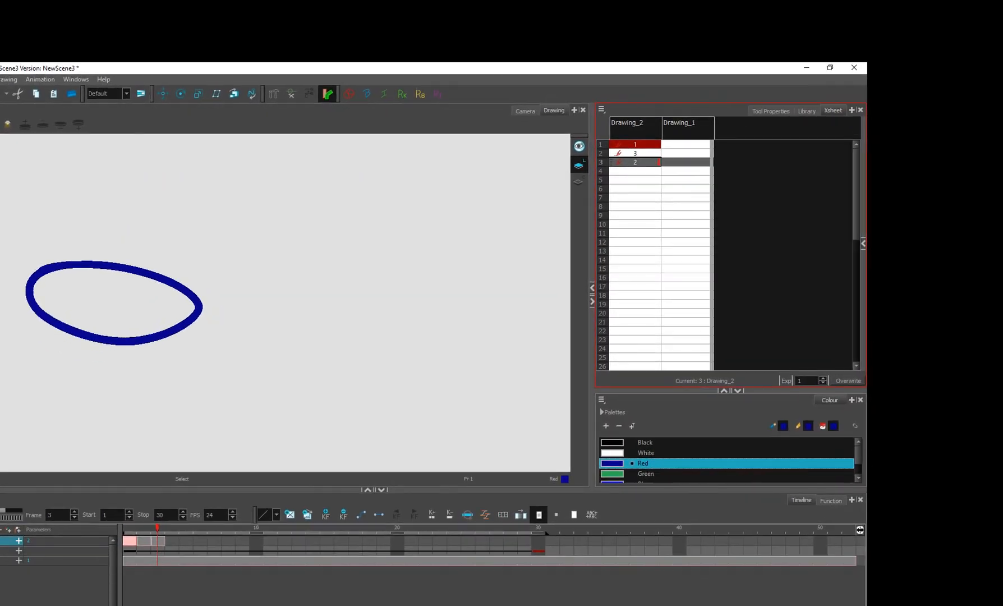
right_click(640, 157)
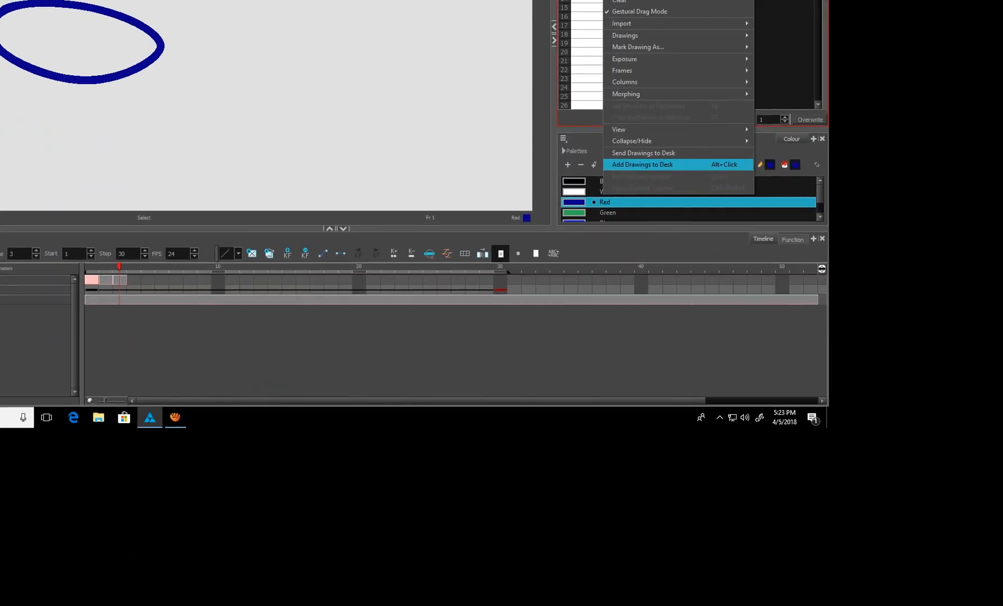
left_click(643, 167)
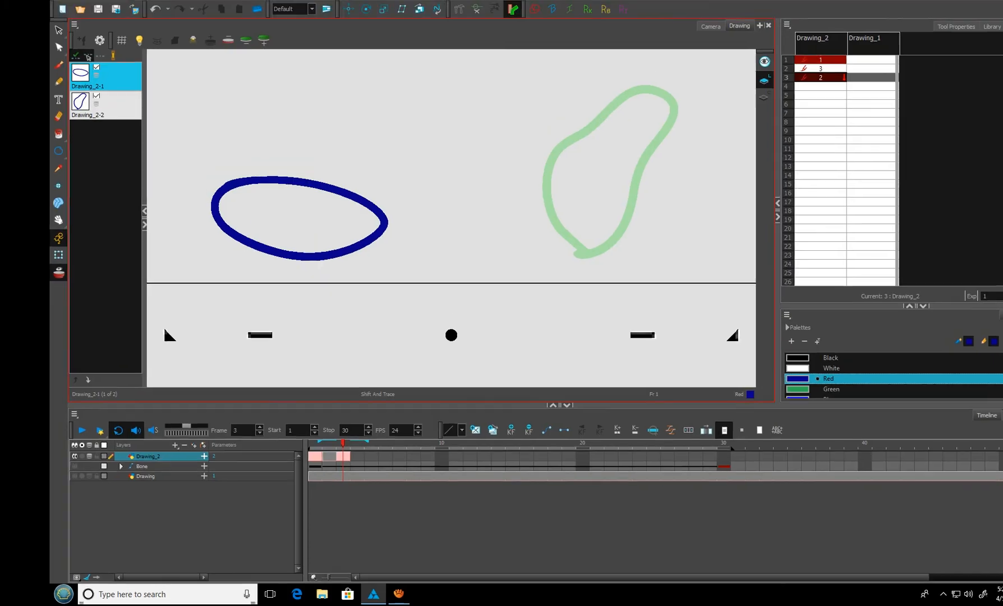
Shift the oval and bean drawings by their registration pegs until the two outlines overlap
mouse_move(350, 156)
left_mouse_down()
mouse_move(245, 164)
mouse_move(413, 157)
left_mouse_up()
left_click_drag(470, 331, 408, 332)
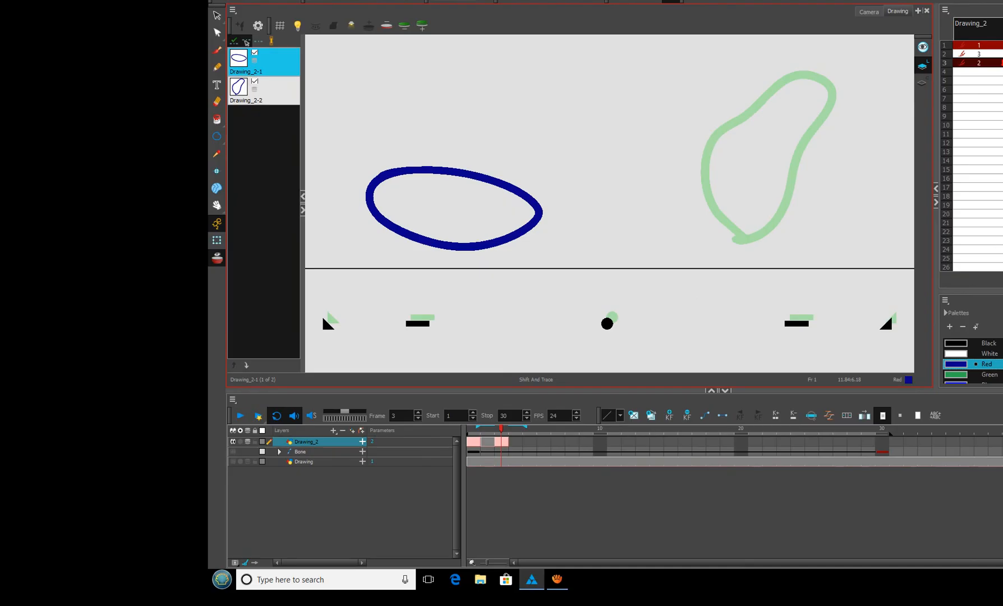
left_click_drag(127, 331, 264, 298)
left_click_drag(496, 282, 355, 322)
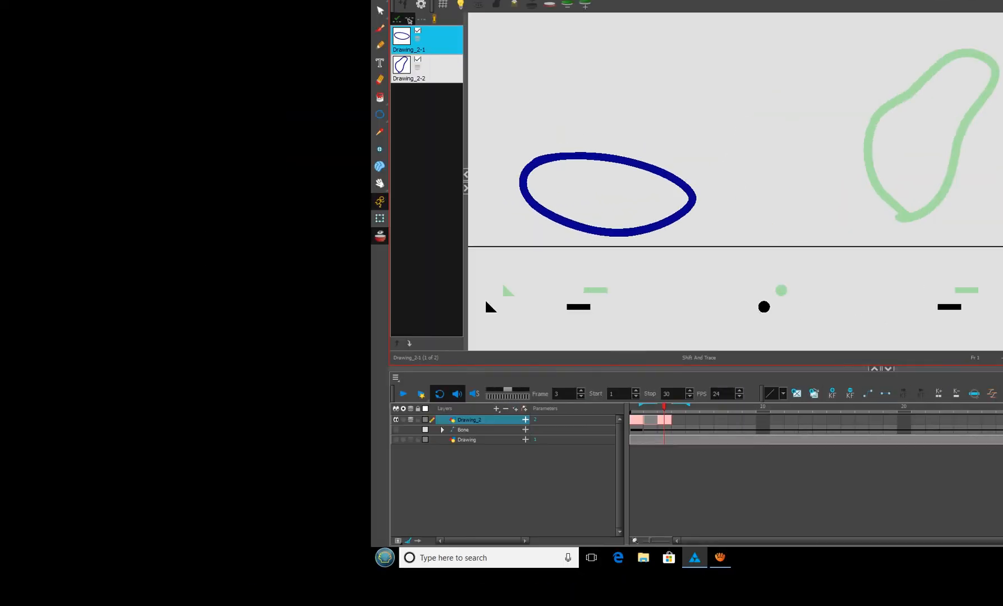
left_click(292, 84)
left_click_drag(481, 342, 310, 362)
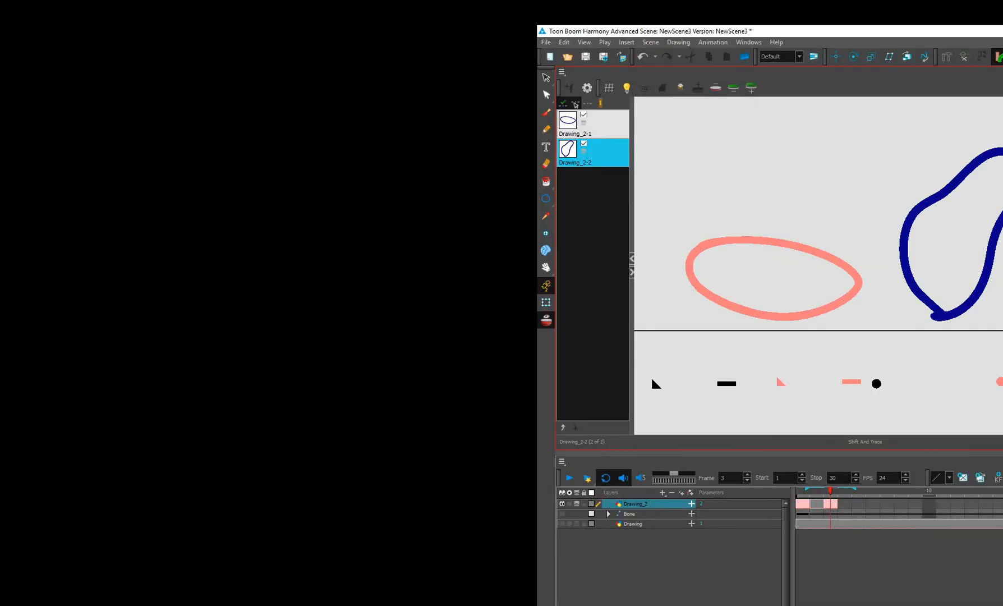
left_click(604, 125)
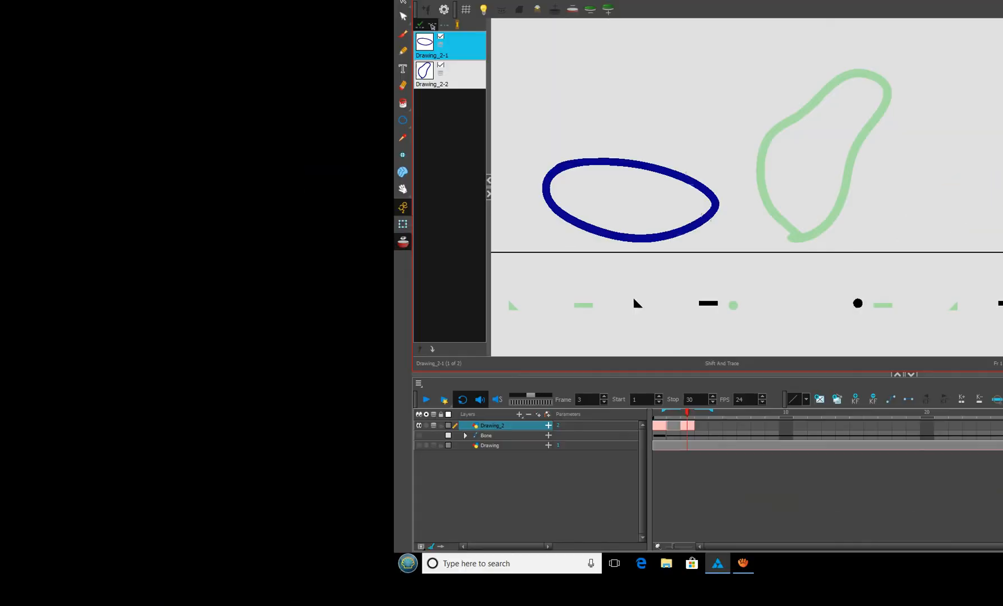
left_click_drag(808, 382, 963, 331)
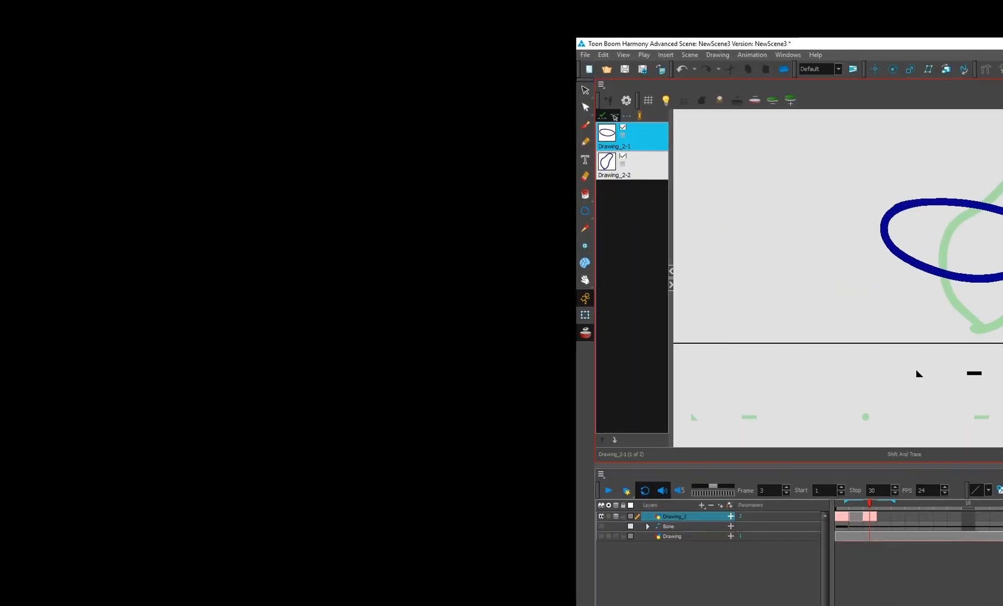
left_click(625, 180)
left_click_drag(590, 218, 565, 209)
left_click_drag(502, 303, 520, 298)
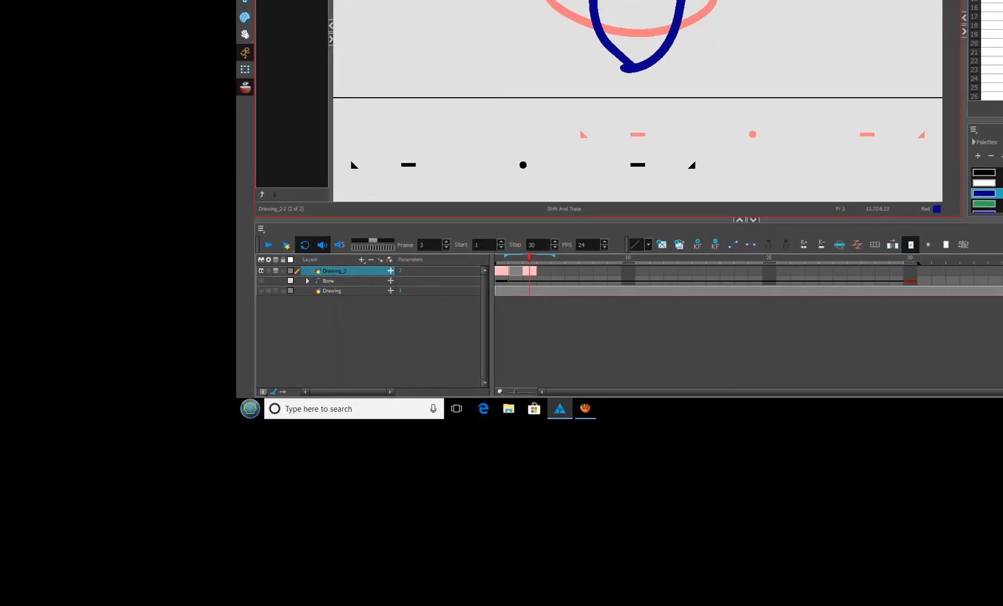
Rotate the bean drawing by its pegs and reposition its outline on top of the oval
mouse_move(638, 152)
left_mouse_down()
mouse_move(620, 100)
mouse_move(642, 199)
mouse_move(699, 186)
mouse_move(608, 174)
mouse_move(631, 102)
mouse_move(602, 36)
left_mouse_up()
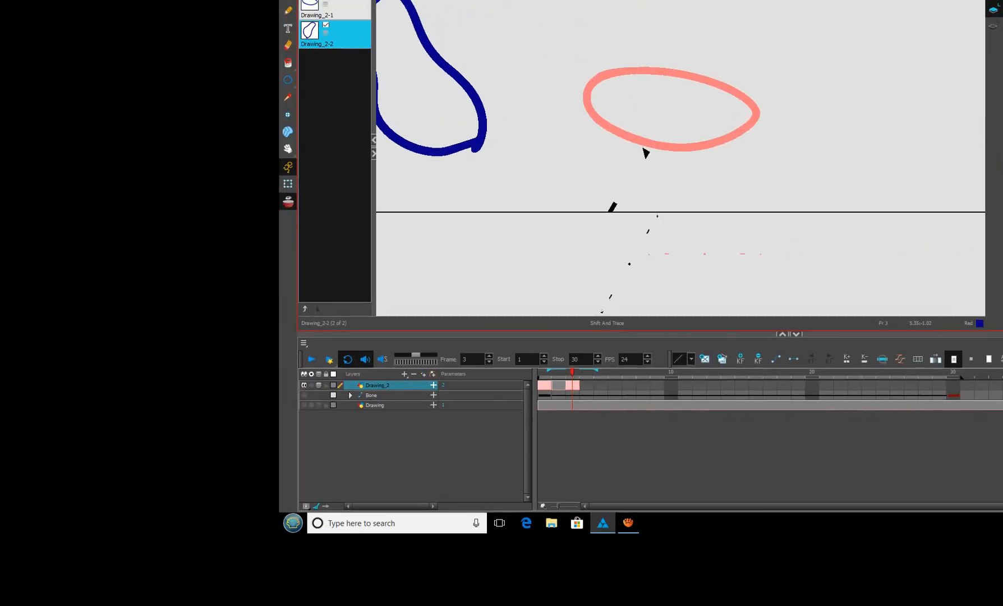
left_click_drag(584, 148, 656, 152)
mouse_move(820, 163)
left_mouse_down()
mouse_move(823, 142)
mouse_move(836, 152)
left_mouse_up()
left_click_drag(665, 107, 644, 79)
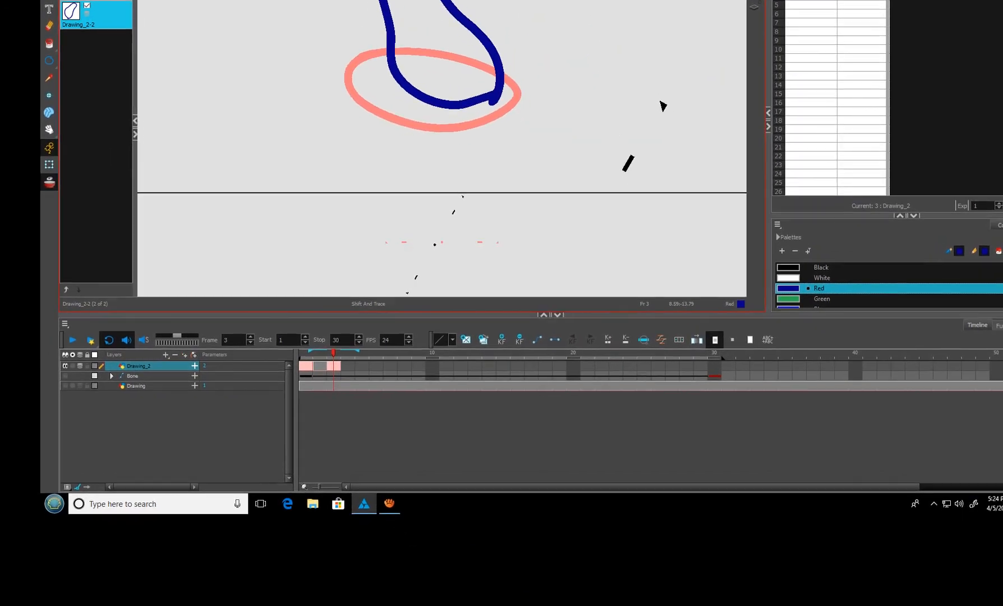
mouse_move(667, 114)
left_mouse_down()
mouse_move(654, 93)
mouse_move(682, 124)
left_mouse_up()
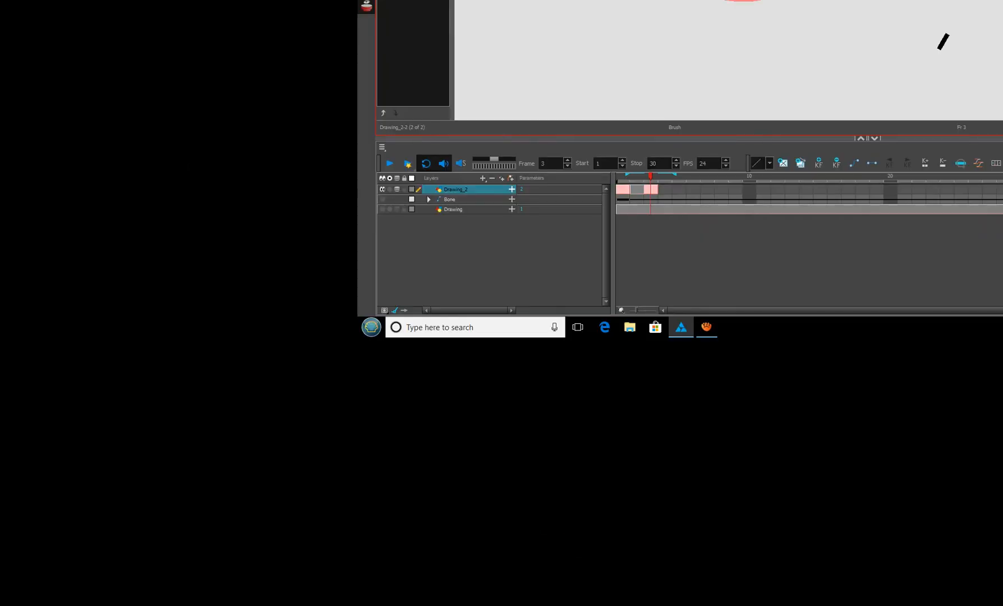
Select frame 2 and brush a closed in-between outline midway between the oval and bean shapes
left_click(637, 190)
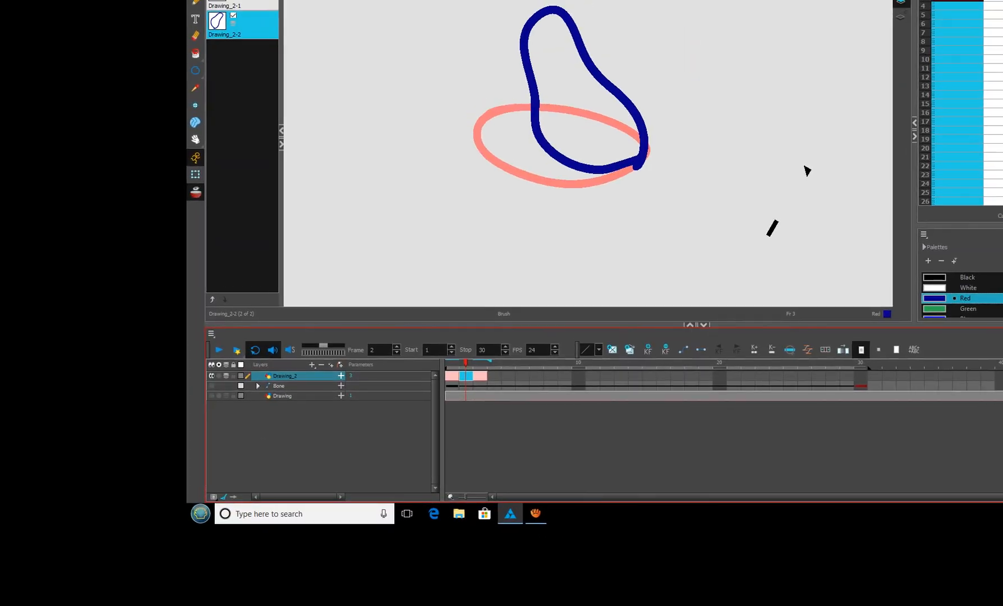
mouse_move(632, 168)
left_mouse_down()
mouse_move(534, 167)
mouse_move(495, 133)
mouse_move(483, 76)
left_mouse_up()
mouse_move(638, 141)
left_mouse_down()
mouse_move(657, 124)
mouse_move(724, 151)
mouse_move(791, 204)
mouse_move(787, 232)
left_mouse_up()
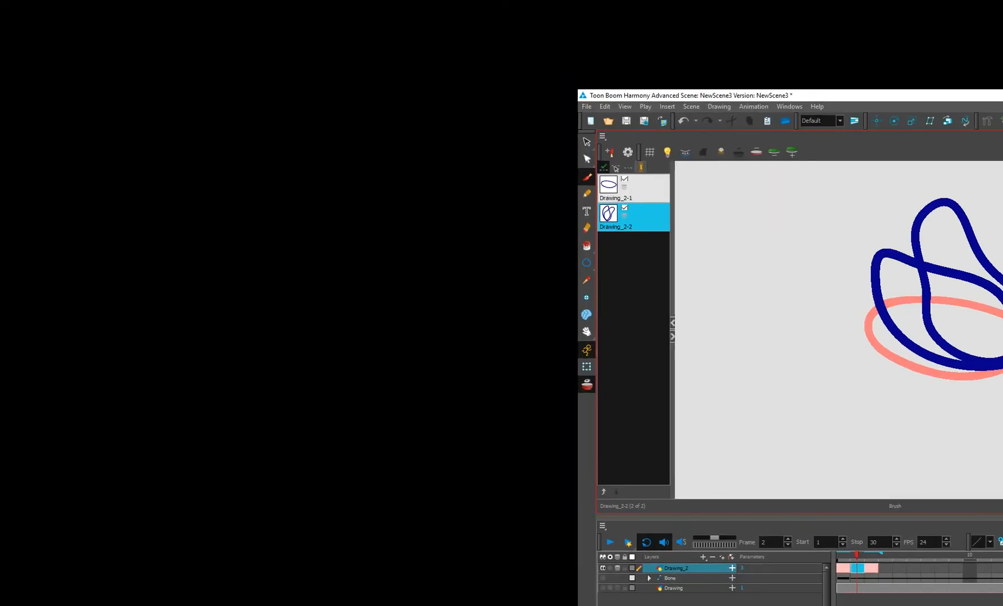
Turn off the shifted drawing positions and move the brushed in-between outline to the space between the oval and the bean
left_click(604, 167)
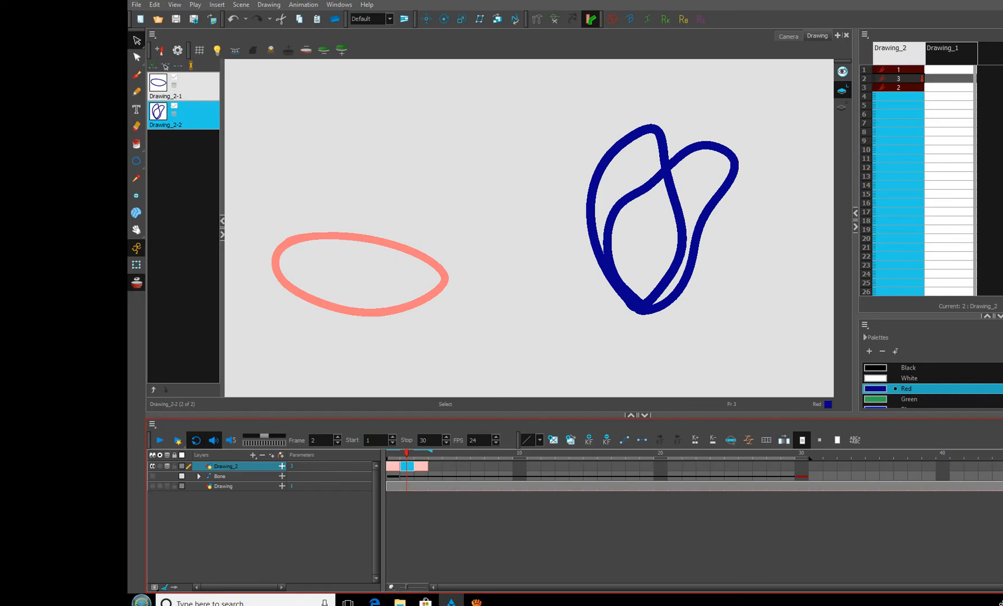
left_click(215, 117)
left_click(620, 352)
left_click_drag(621, 352, 504, 348)
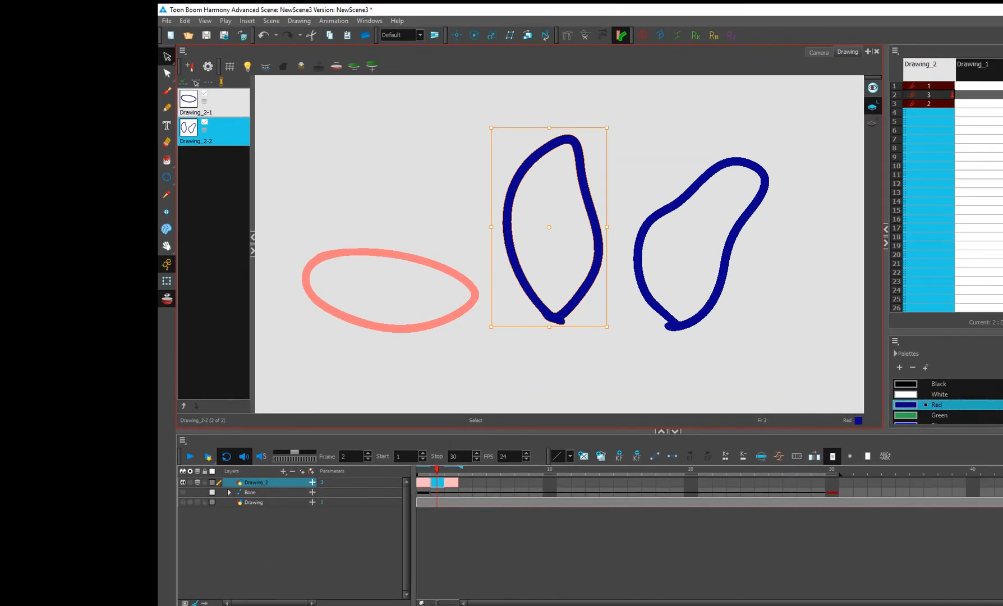
left_click(448, 315)
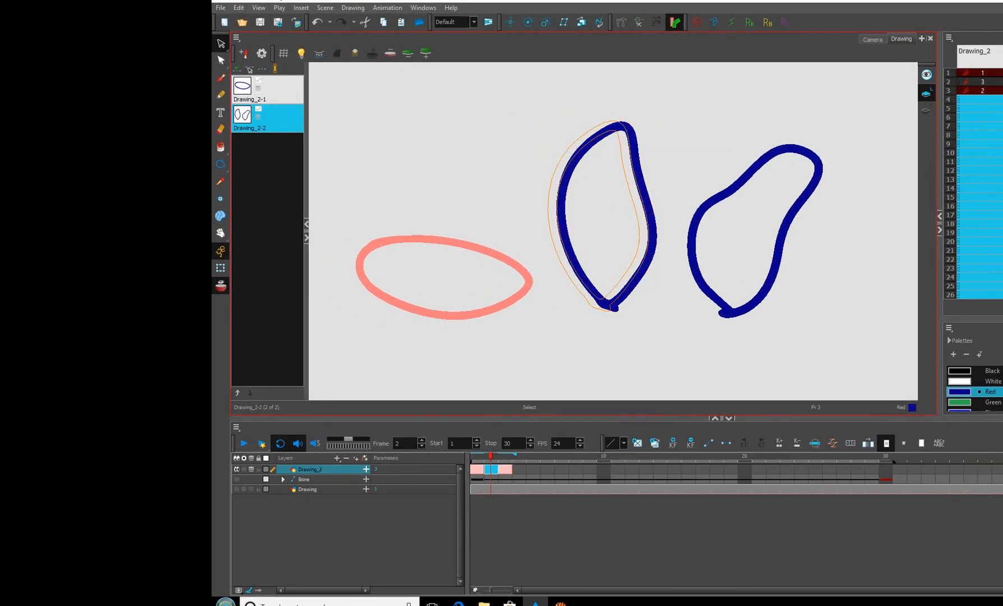
left_click_drag(555, 177, 555, 177)
Set the playback stop frame to 3 and review the drawings on frames 1 to 3
left_click(538, 546)
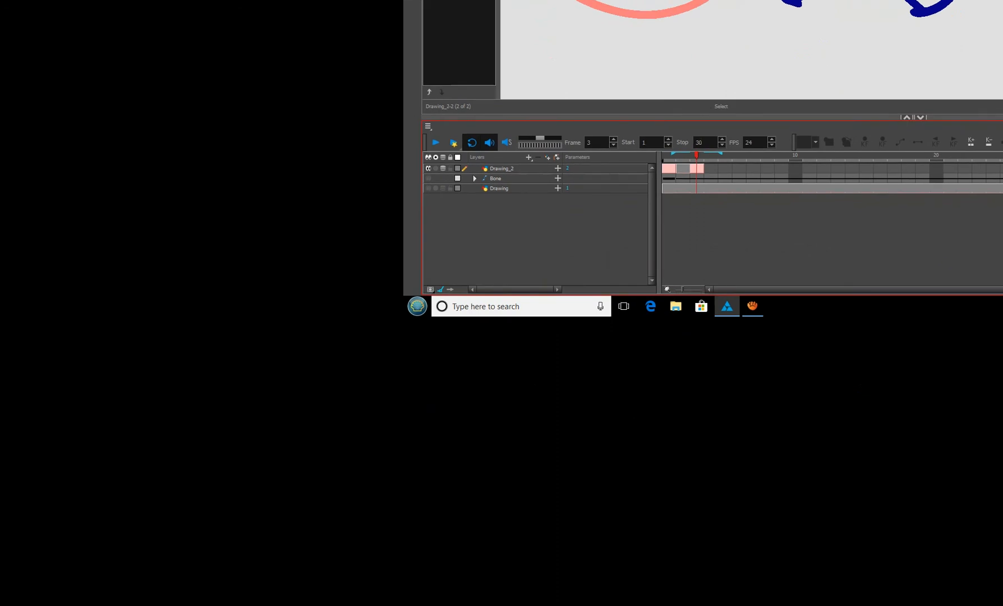
double_click(645, 151)
type("3")
key("Return")
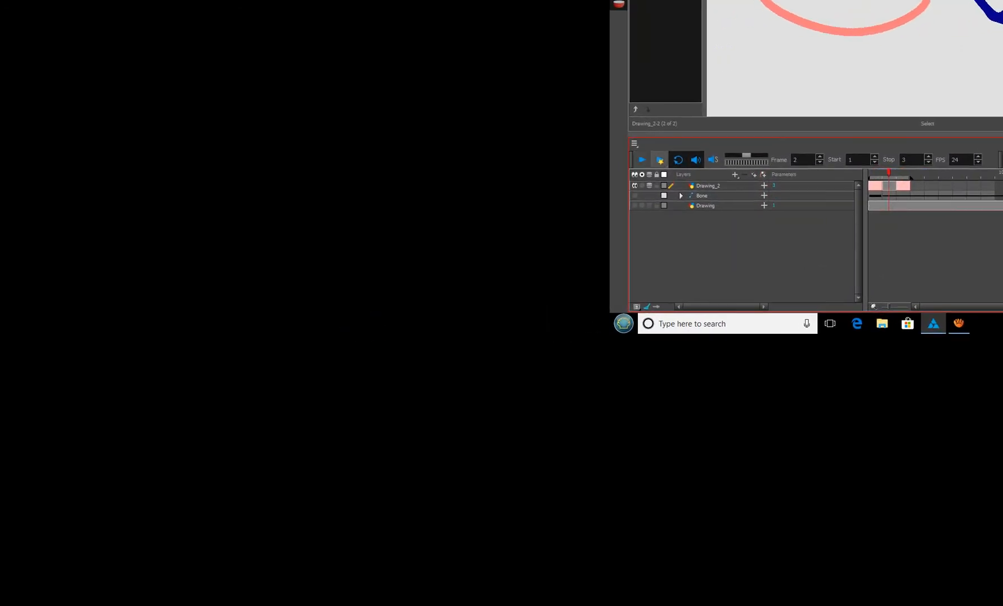
left_click(890, 186)
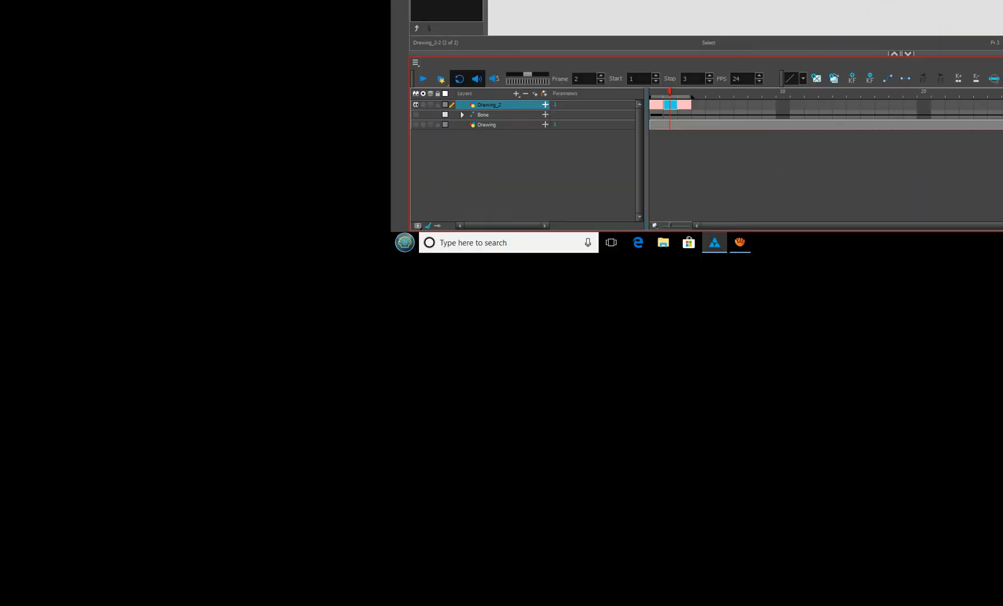
key("Escape")
left_click(648, 309)
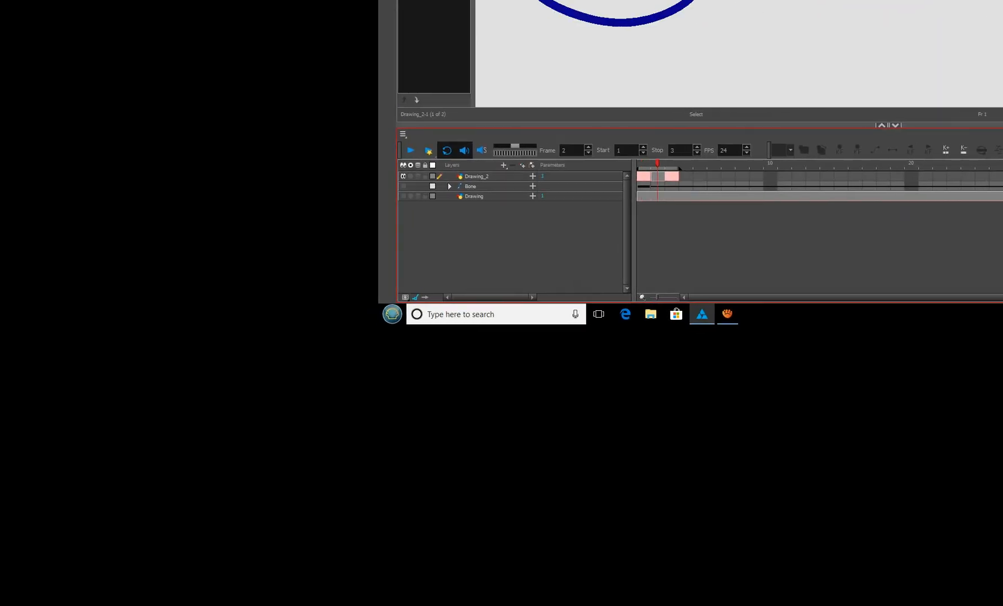
left_click(634, 178)
key("period")
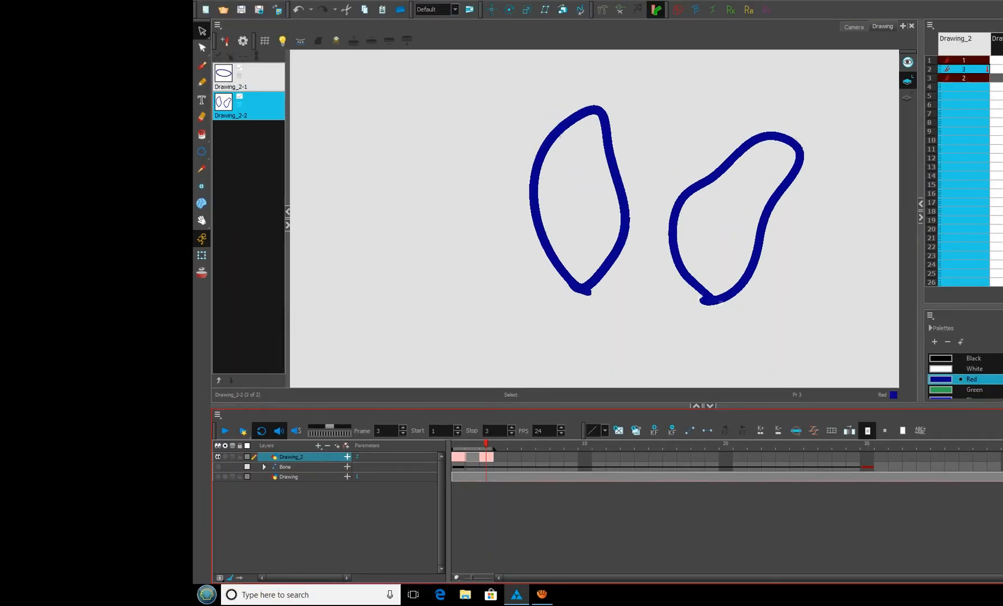
Try deleting the in-between outline from the frame 3 drawing, check frame 2, and undo the deletion
left_click(616, 167)
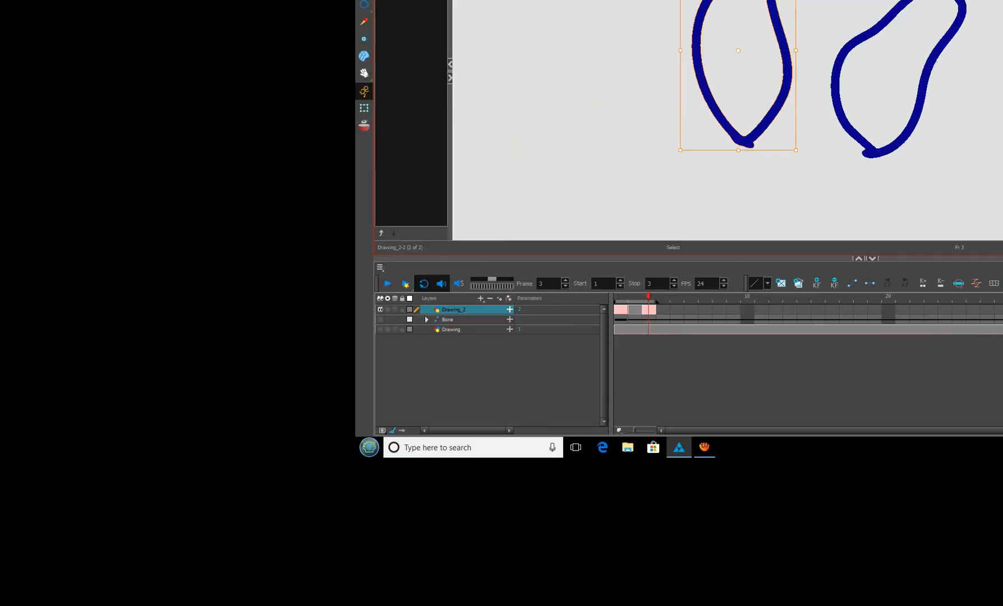
key("Delete")
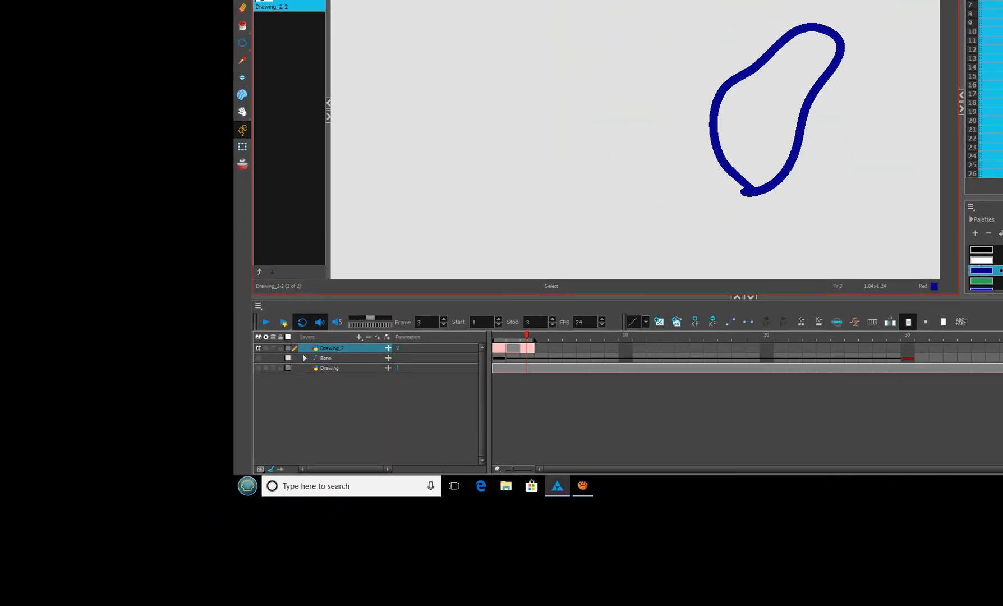
left_click(628, 171)
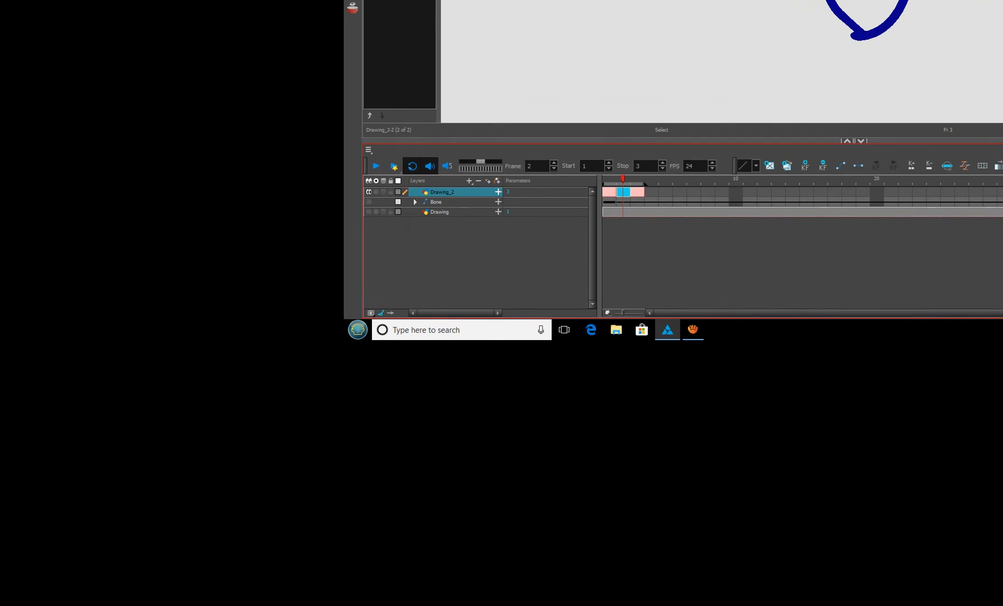
left_click(638, 202)
left_click(637, 192)
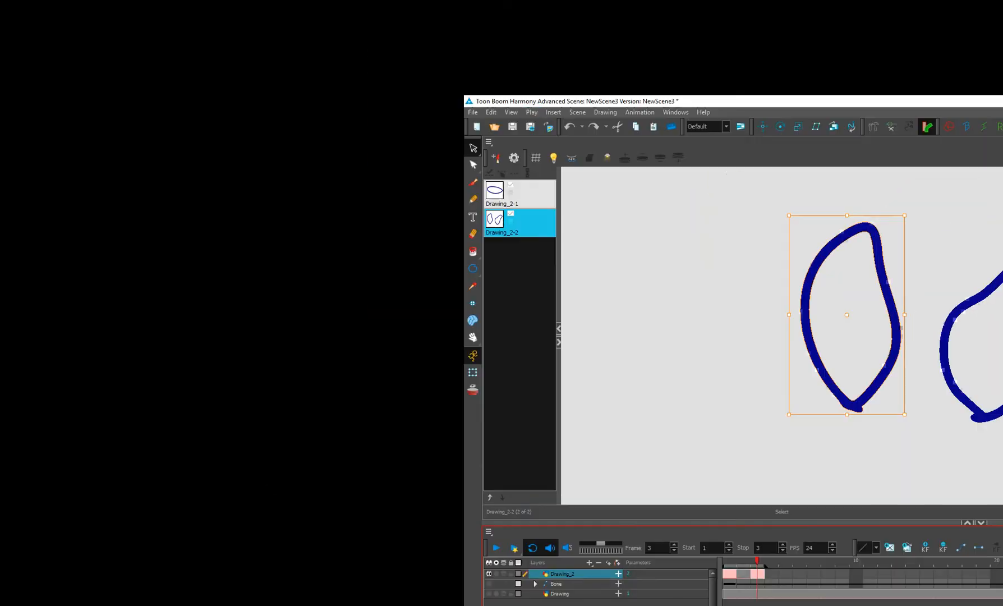
Try to cut the in-between outline from the frame 3 drawing and paste it into frame 2 in the Drawing view
left_click(637, 163)
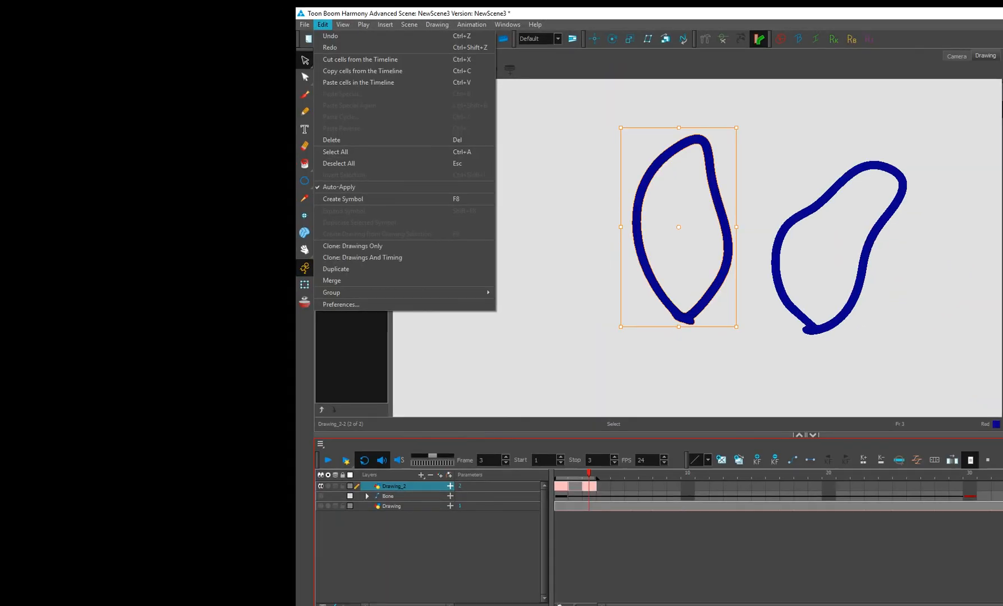
right_click(926, 264)
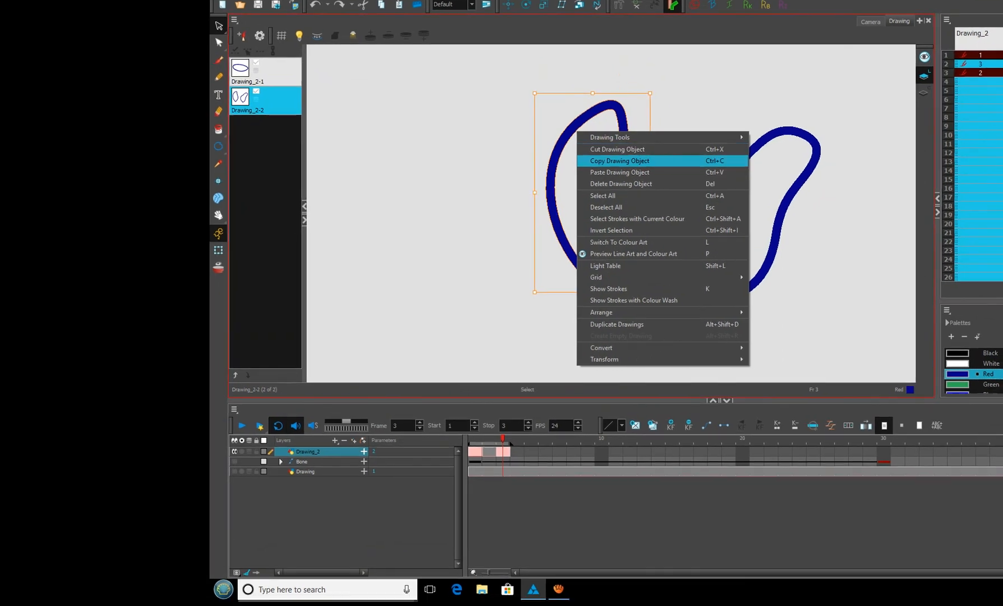
left_click(617, 149)
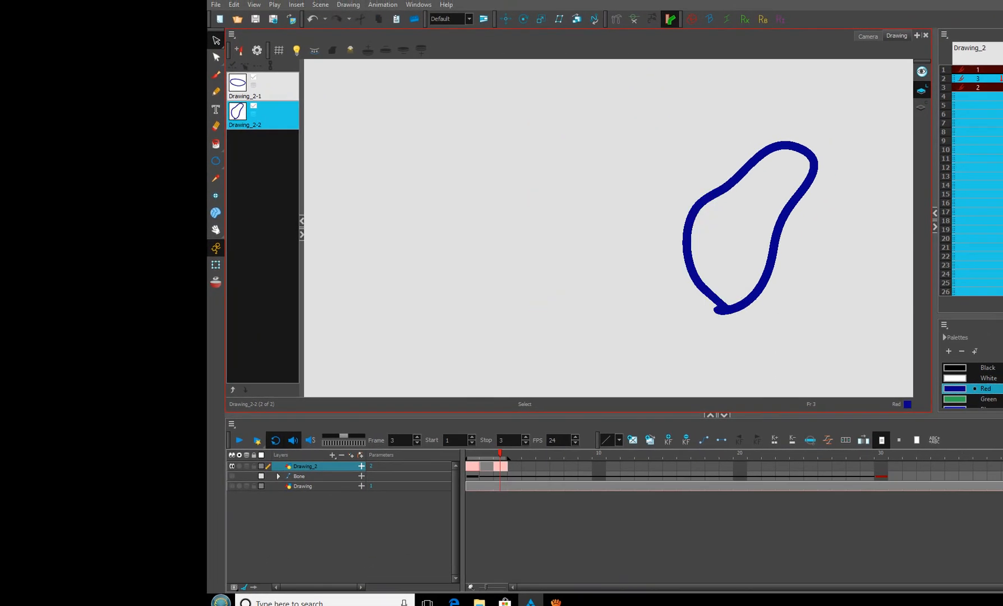
left_click(486, 466)
right_click(581, 244)
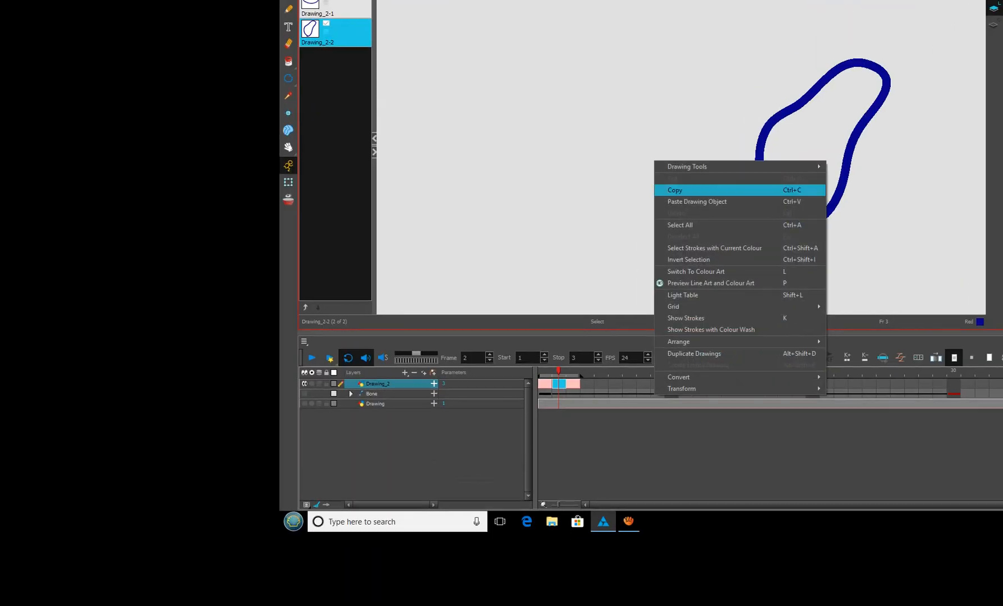
left_click(696, 201)
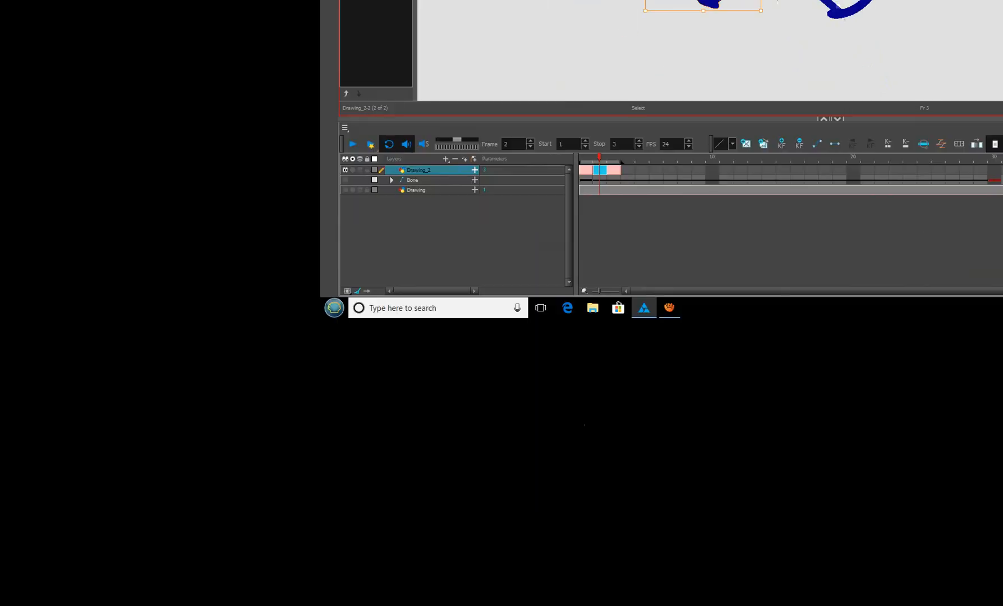
Play back frames 1 to 3 and switch to the Camera view to check the drawing on each frame
left_click(612, 238)
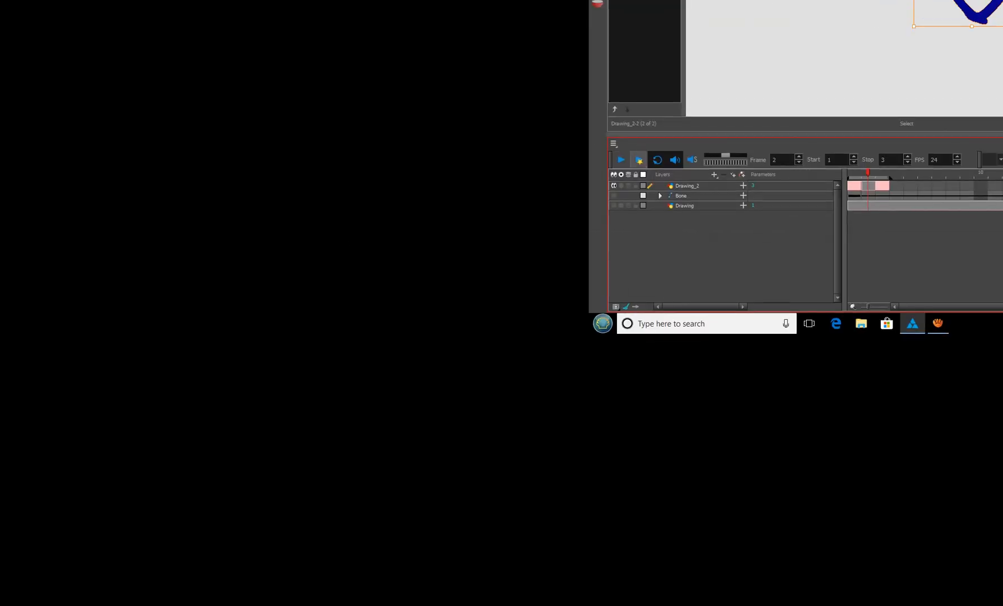
left_click(636, 163)
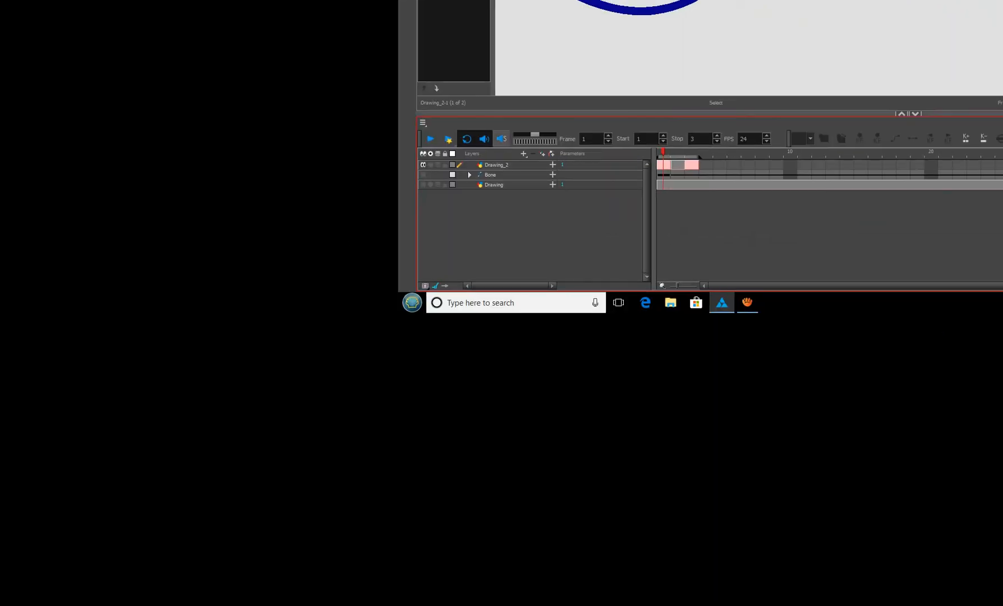
left_click(630, 162)
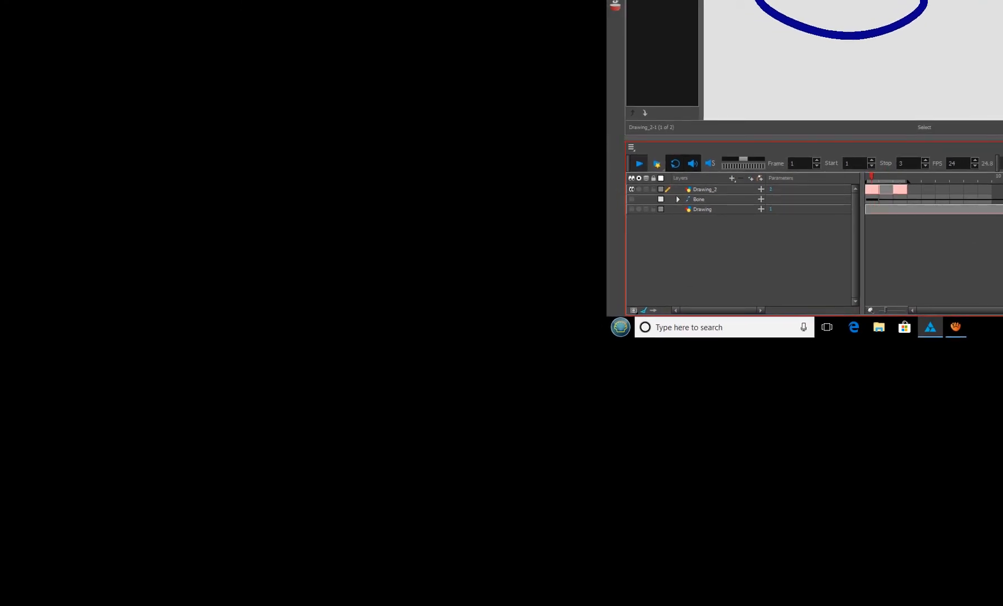
left_click(638, 159)
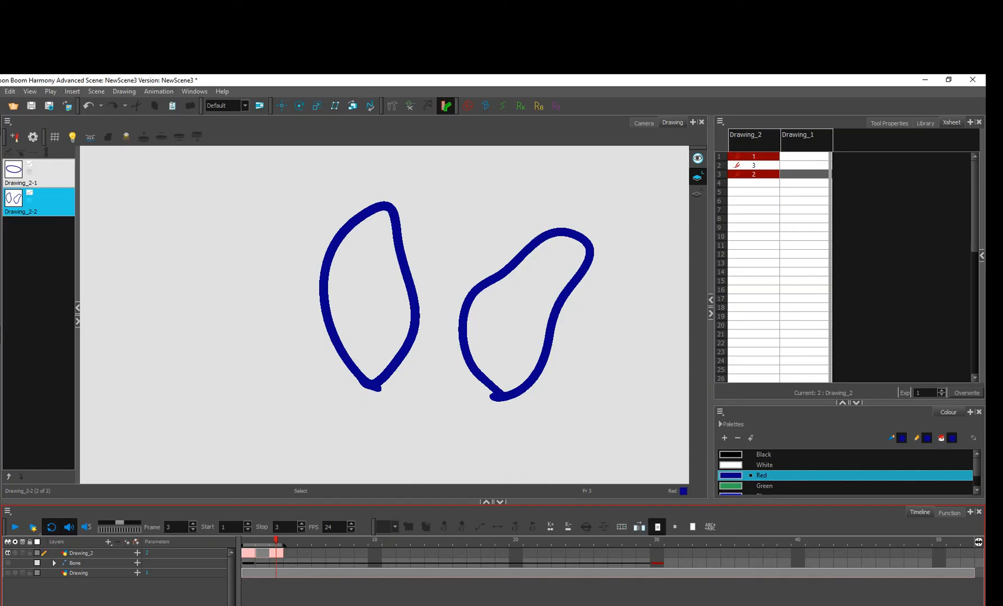
left_click(625, 160)
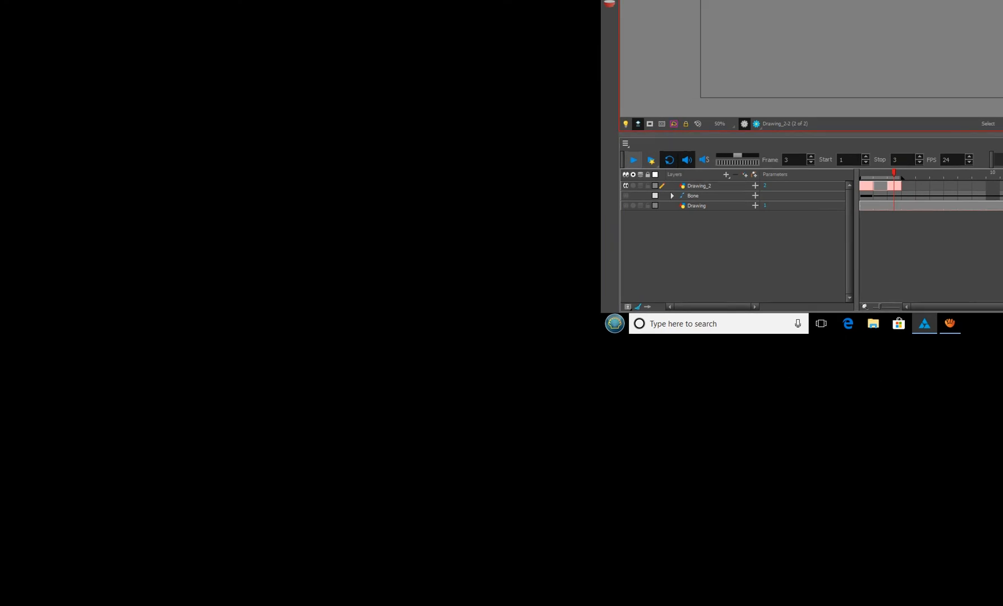
left_click(612, 161)
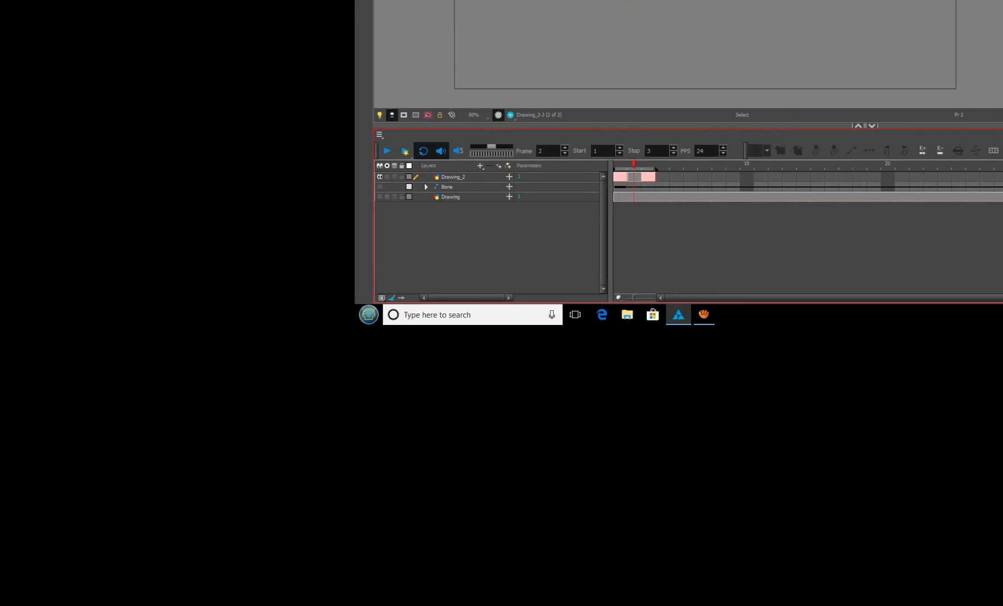
Move the in-between outline from the frame 3 drawing to frame 2 by cutting and pasting it
left_click(638, 176)
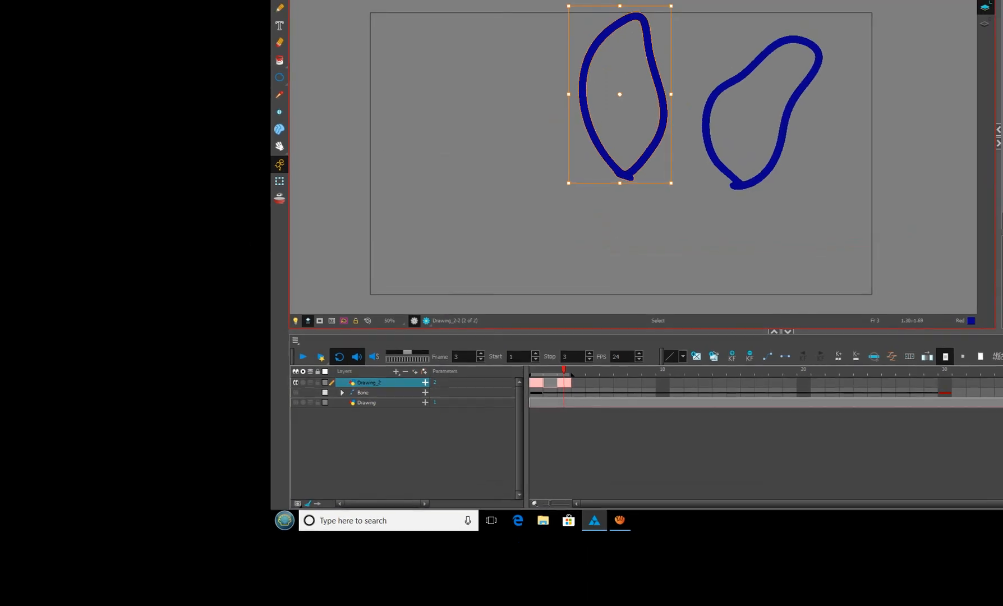
right_click(669, 107)
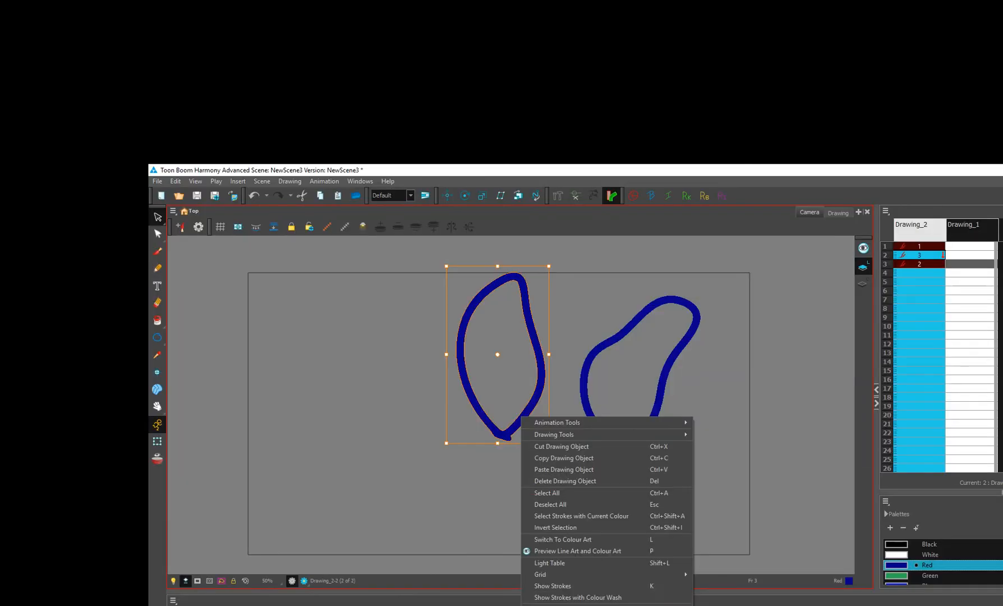
left_click(639, 169)
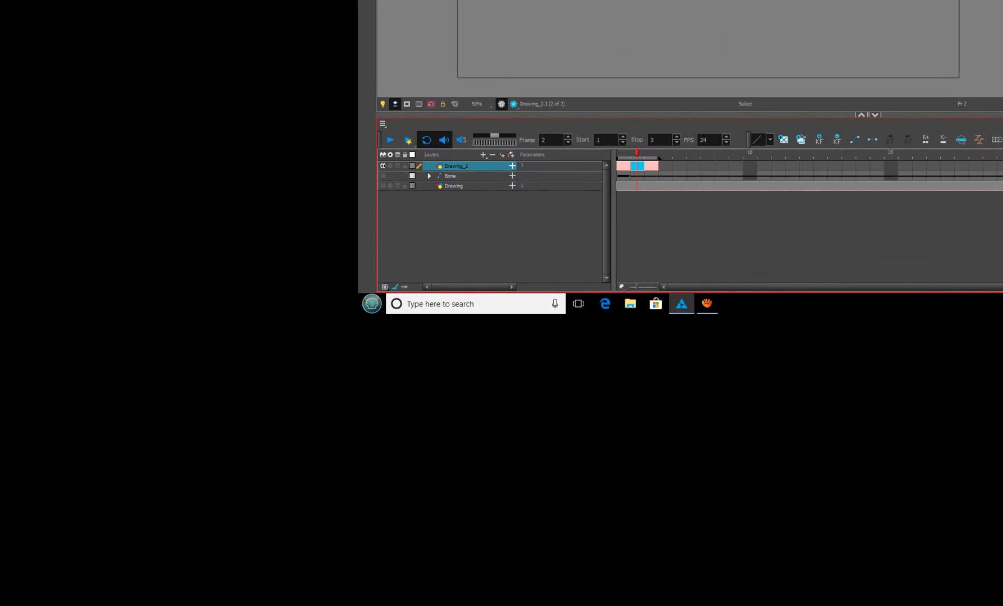
key("Return")
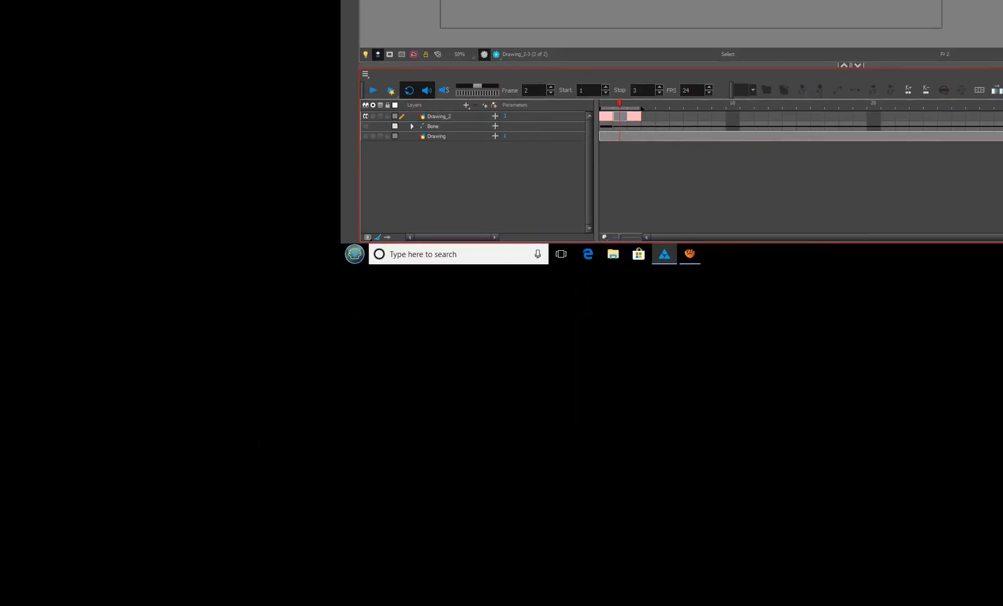